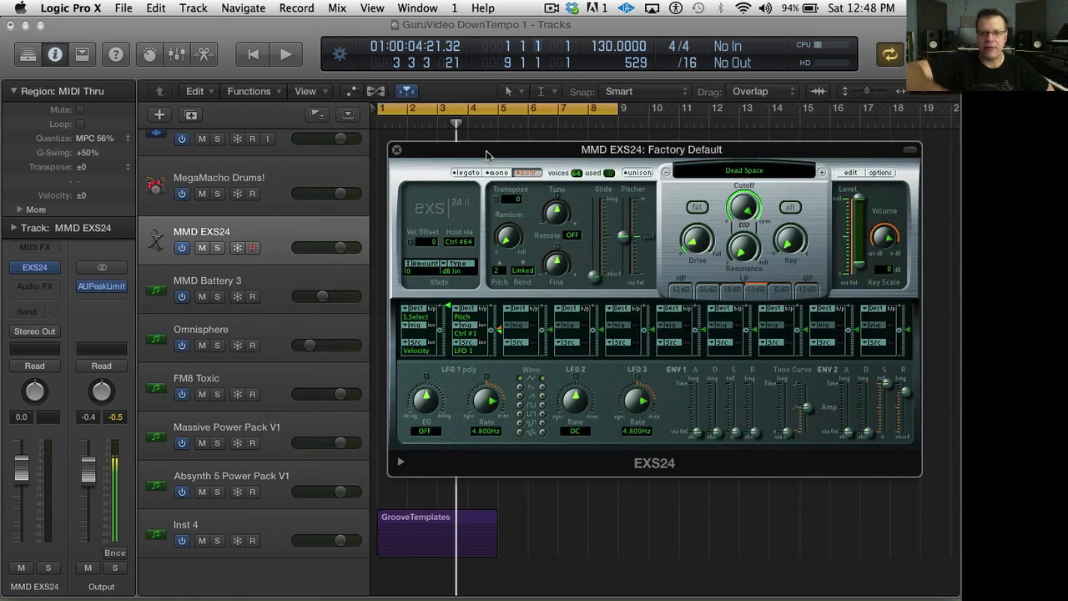
- Switch to Finder and open the MegaMacho Drums [WAV] folder inside Users > Shared in a new, fully visible window
key("ctrl+Right")
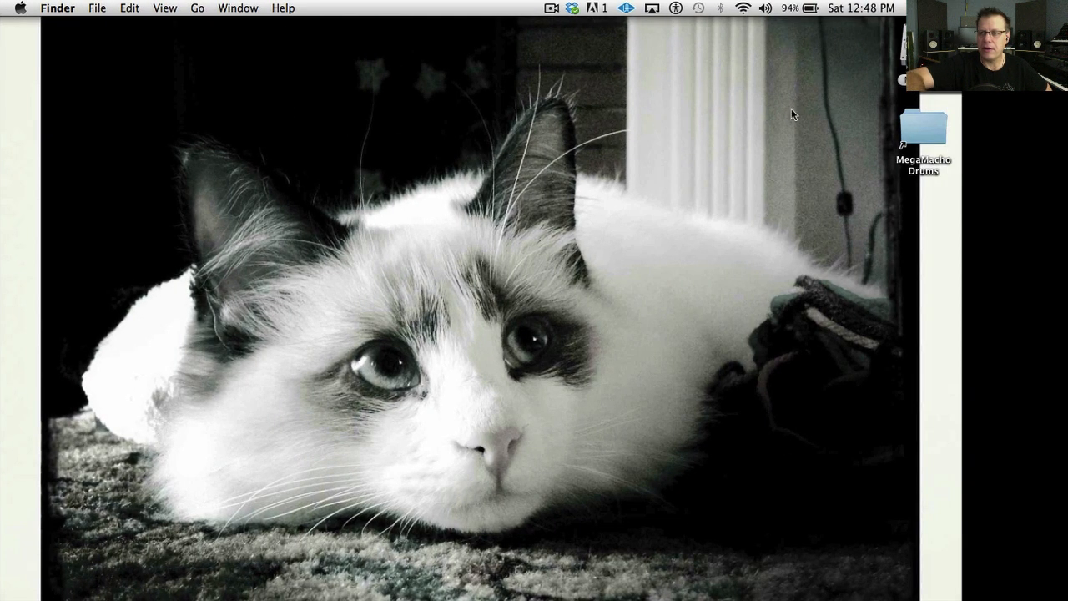
key("super+n")
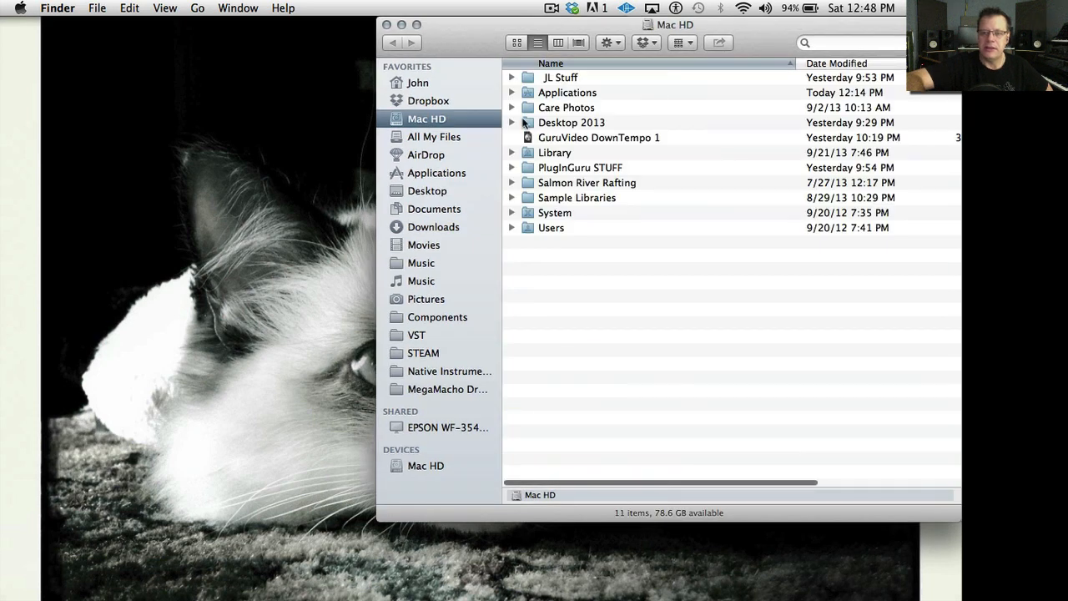
double_click(553, 228)
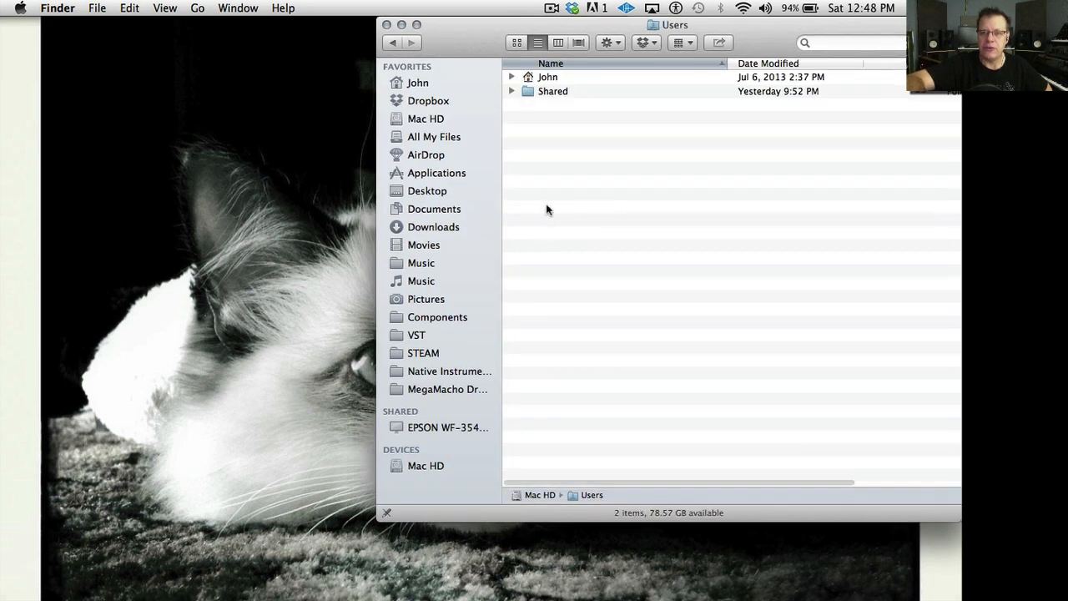
double_click(553, 91)
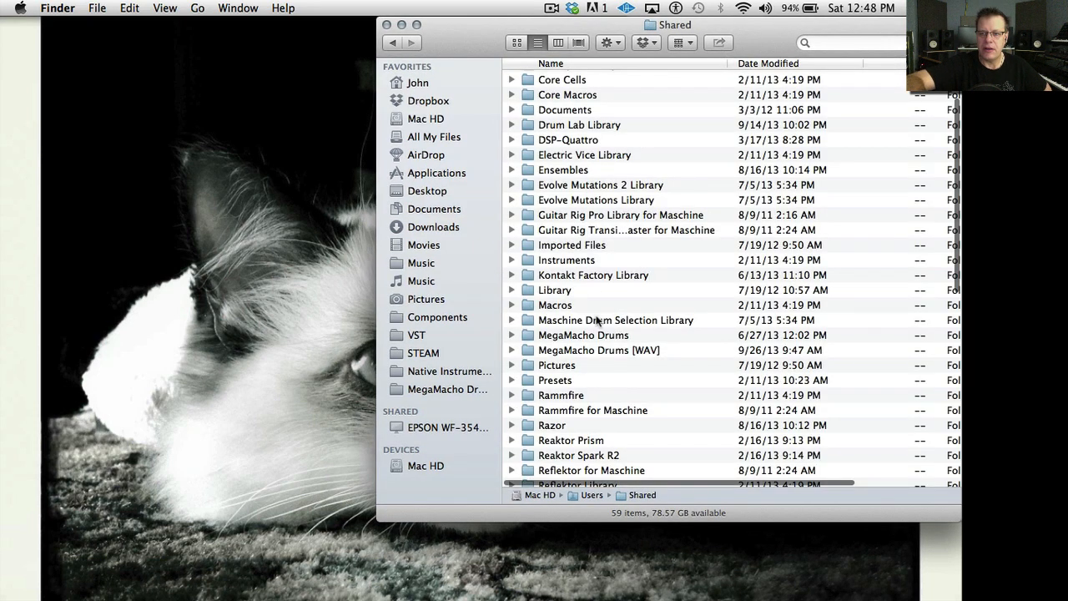
double_click(599, 350)
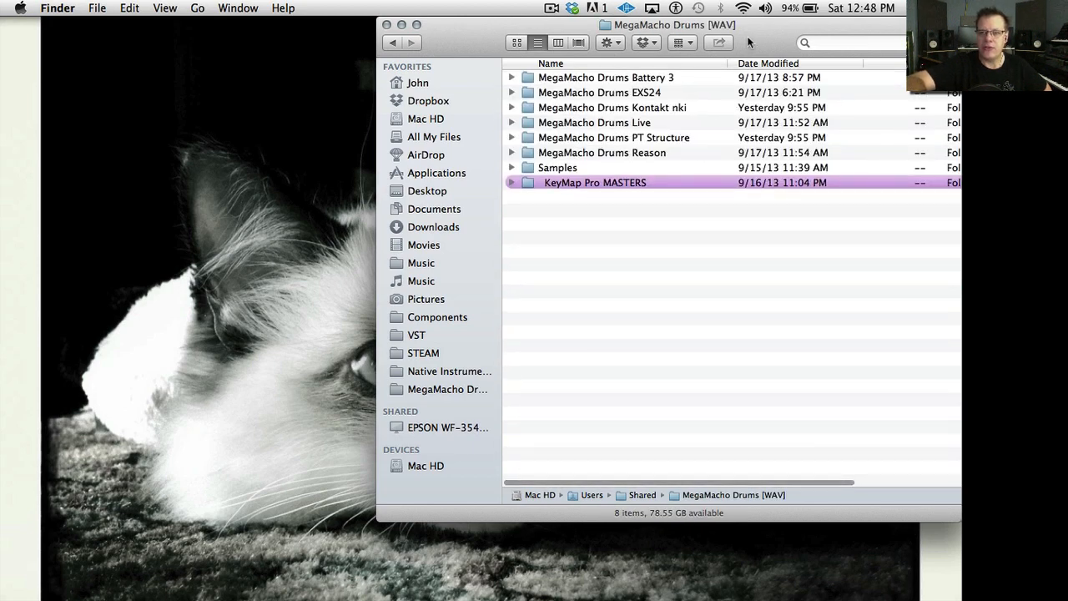
left_click_drag(751, 44, 581, 57)
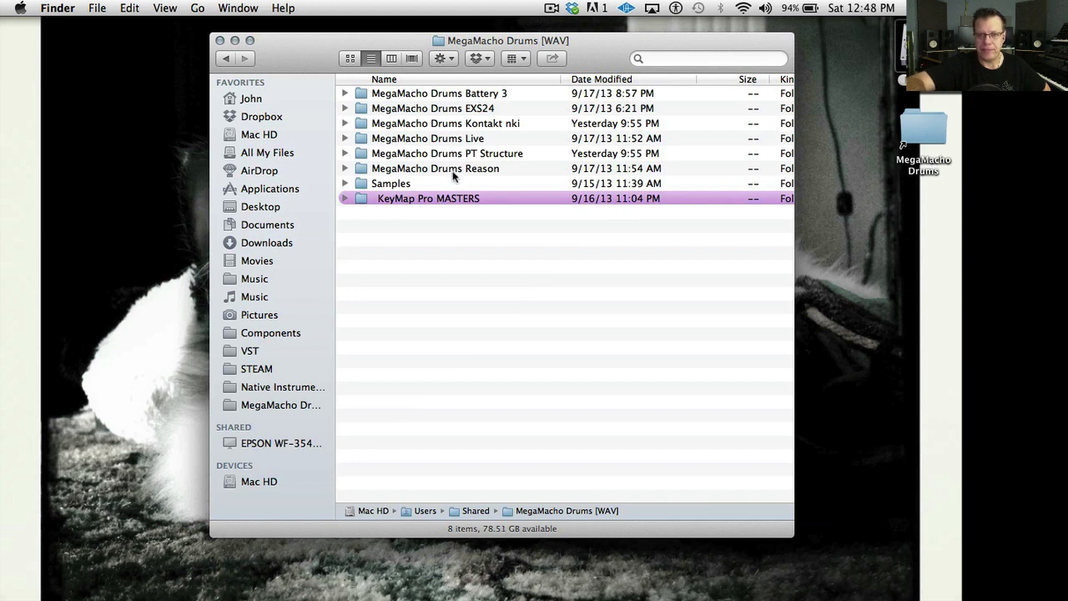
- Look through the Samples subfolder of MegaMacho Drums [WAV], close the Finder window and return to Logic Pro X
double_click(364, 183)
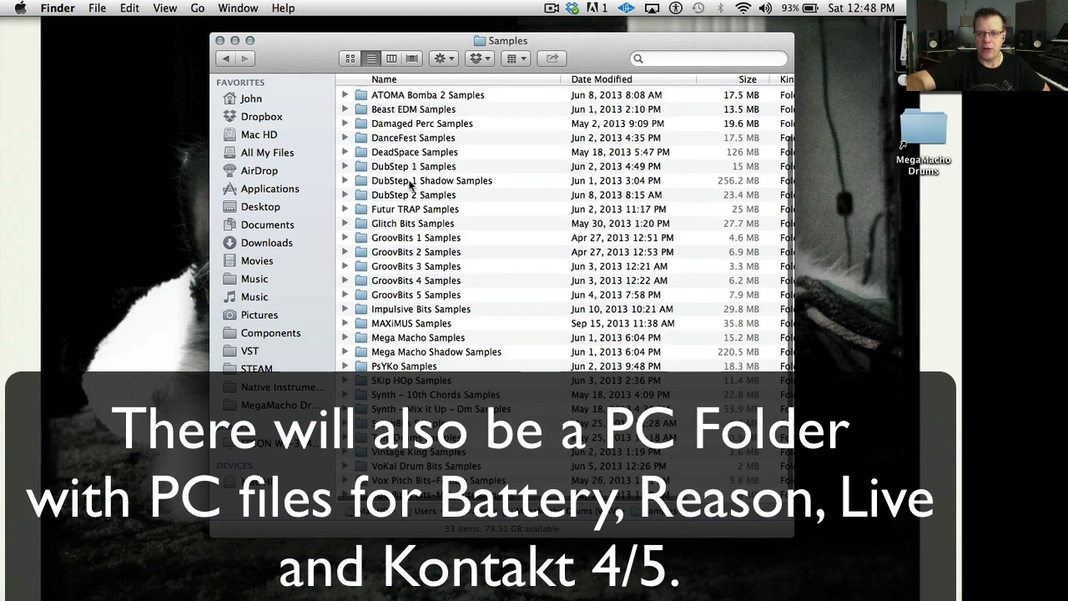
scroll(367, 180, "down", 3)
scroll(371, 167, "up", 6)
left_click(225, 59)
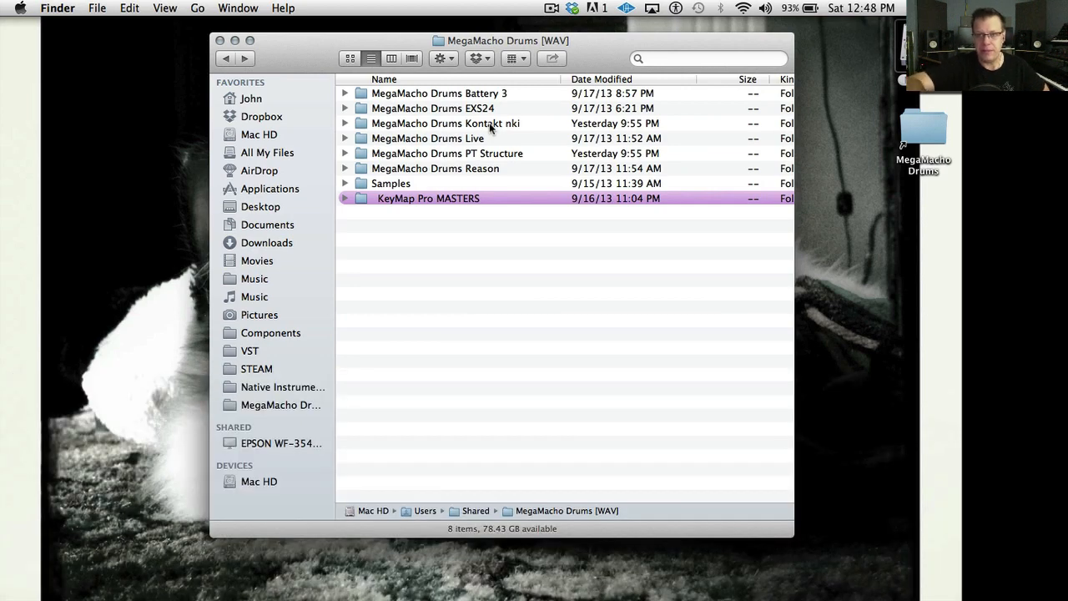
left_click(219, 40)
key("ctrl+Left")
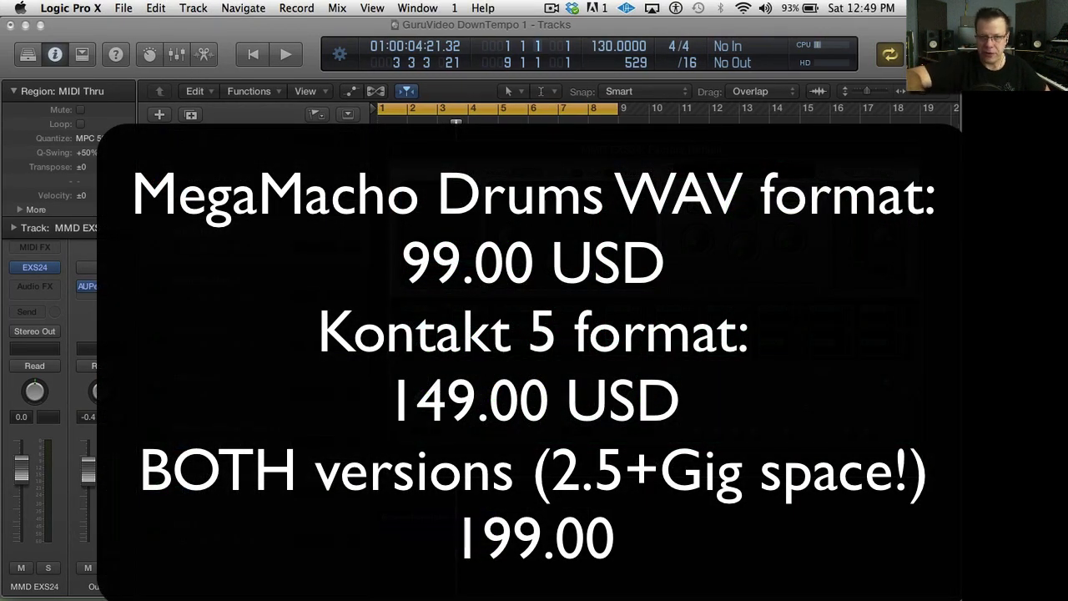
- View the Kontakt 5 instrument on the MegaMacho Drums! track and close its window
left_click(250, 426)
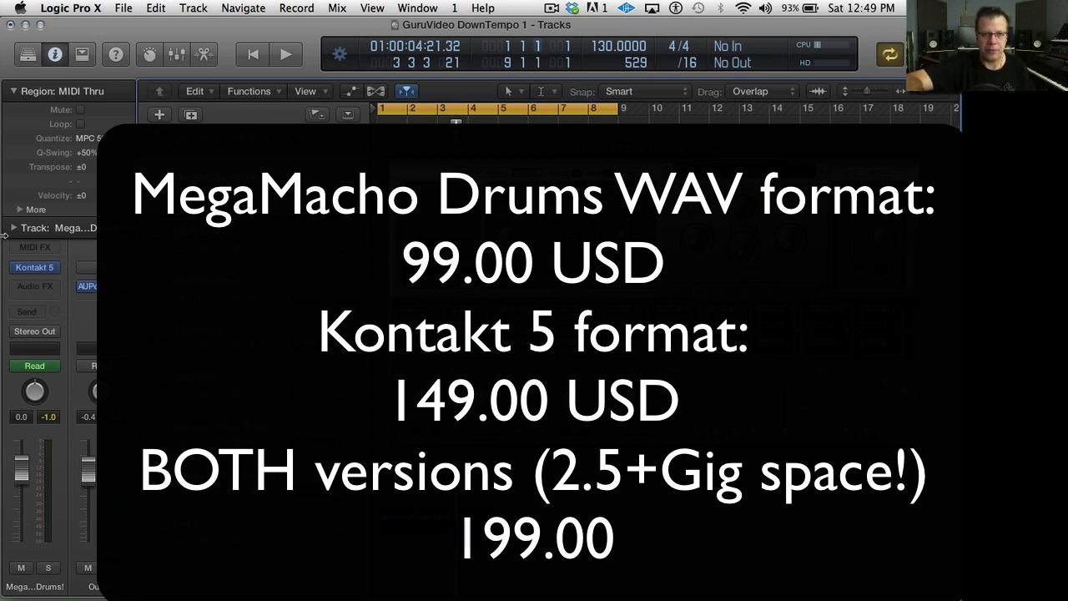
left_click(37, 269)
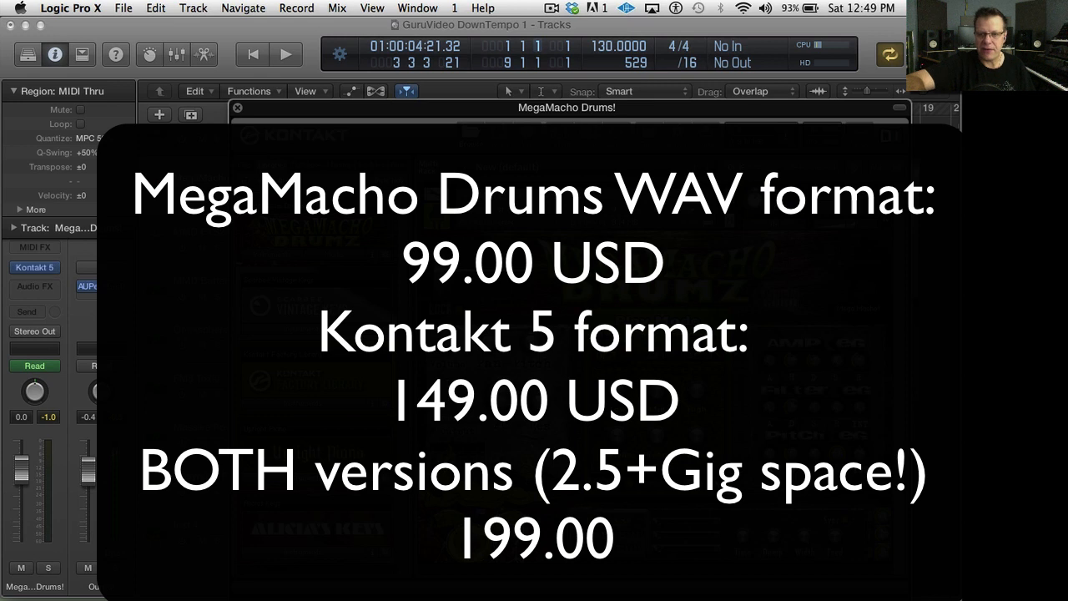
left_click_drag(699, 112, 676, 62)
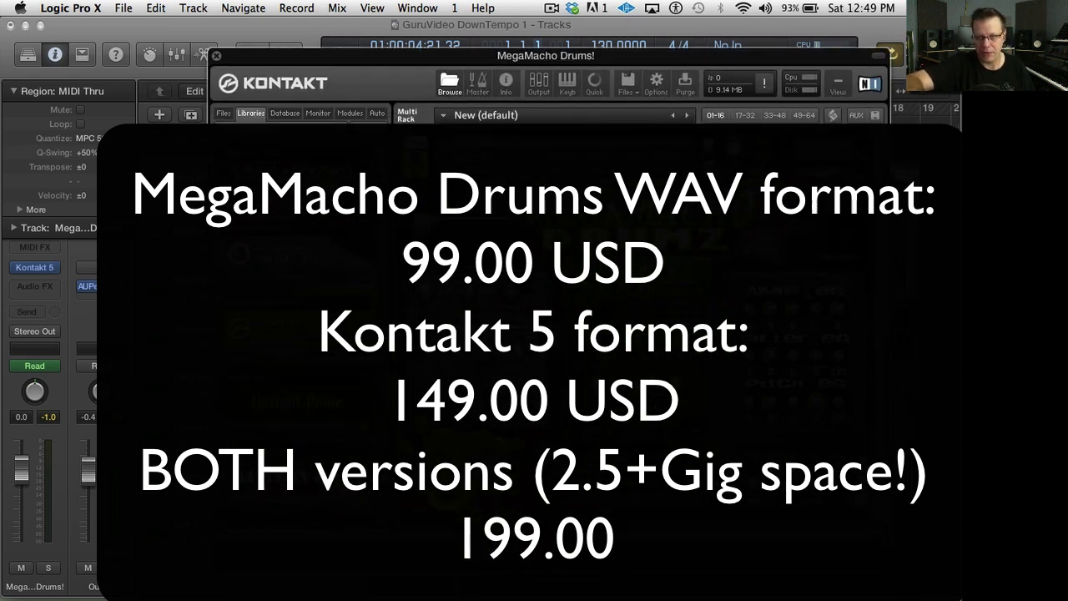
left_click(216, 58)
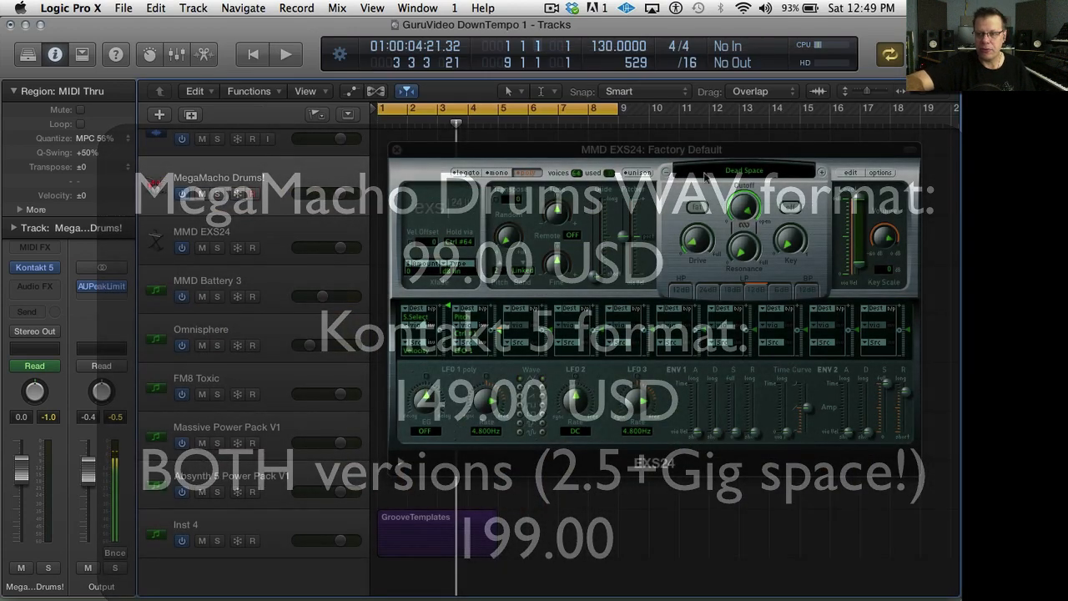
- Open the Battery 3 instrument on the MMD Battery 3 track
left_click(223, 238)
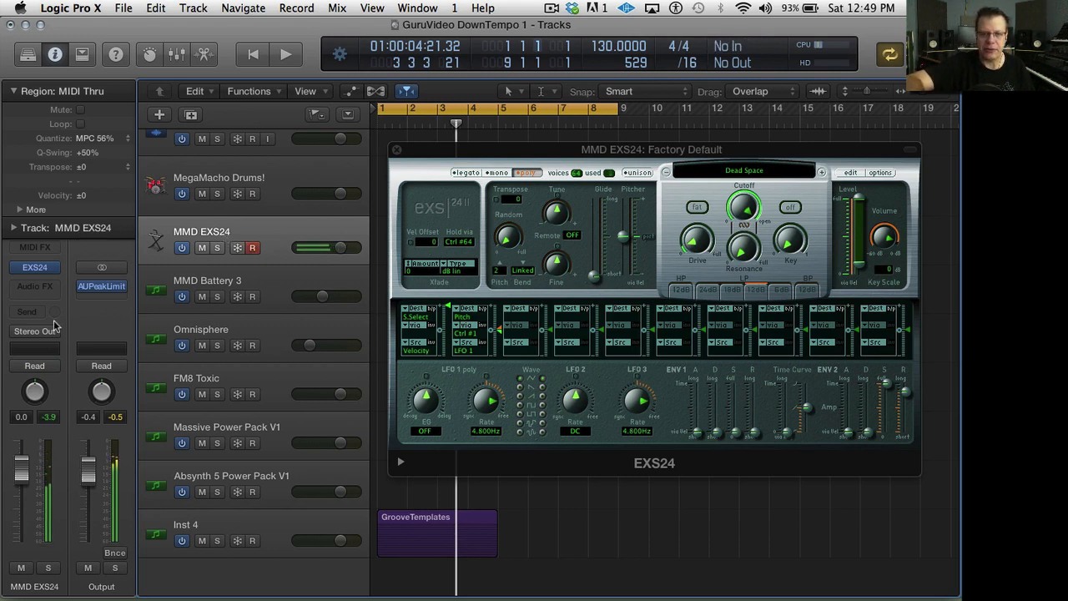
left_click(225, 278)
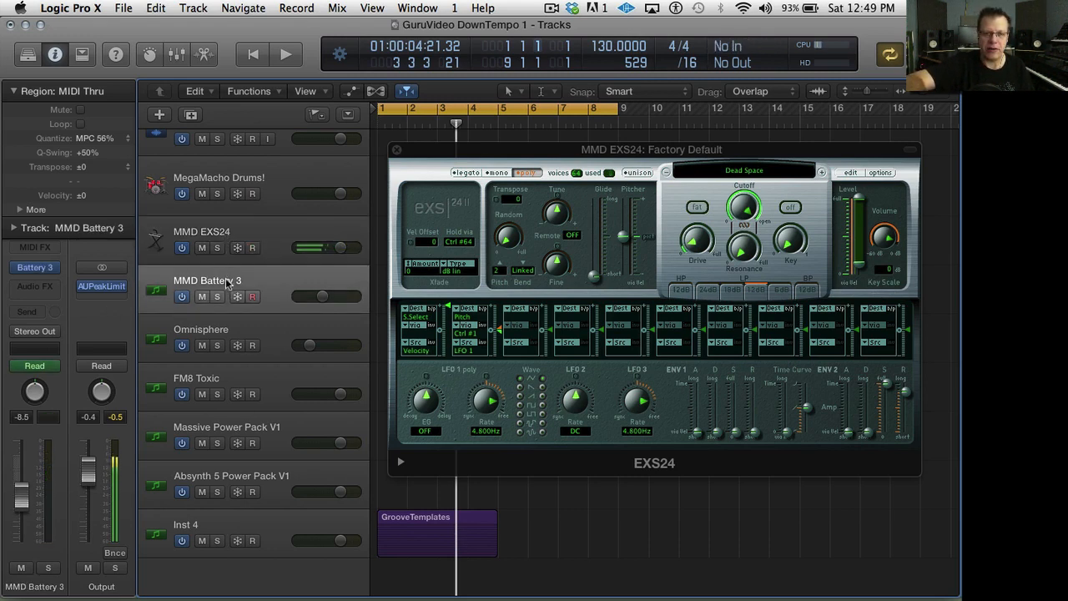
left_click(42, 266)
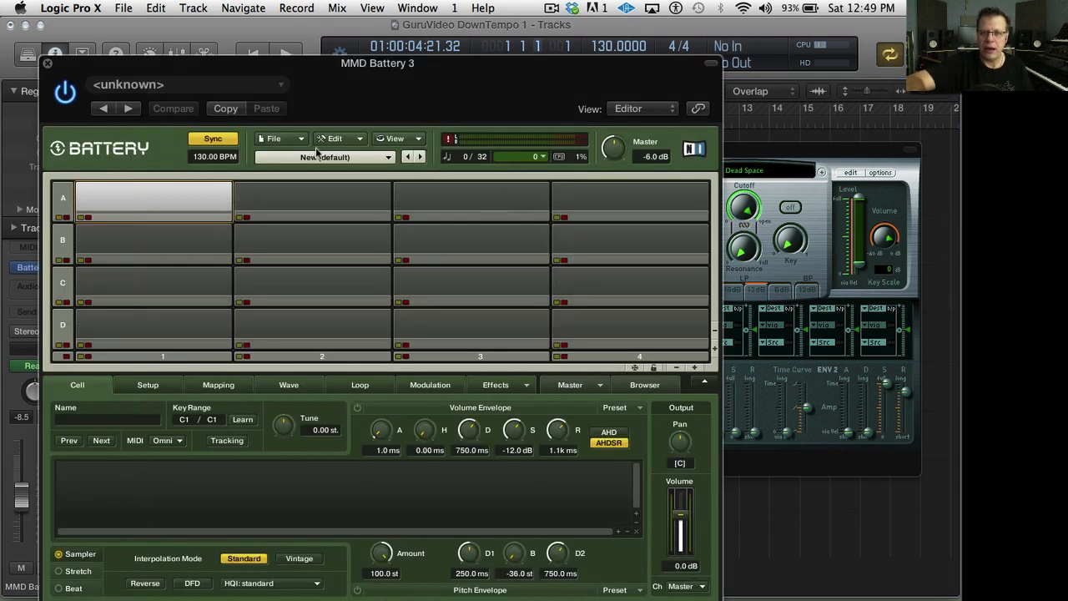
- Load VoKal Drum Bits.kt3 from the Maps - Drums folder into Battery 3 and close the plug-in window
left_click(291, 140)
left_click(296, 166)
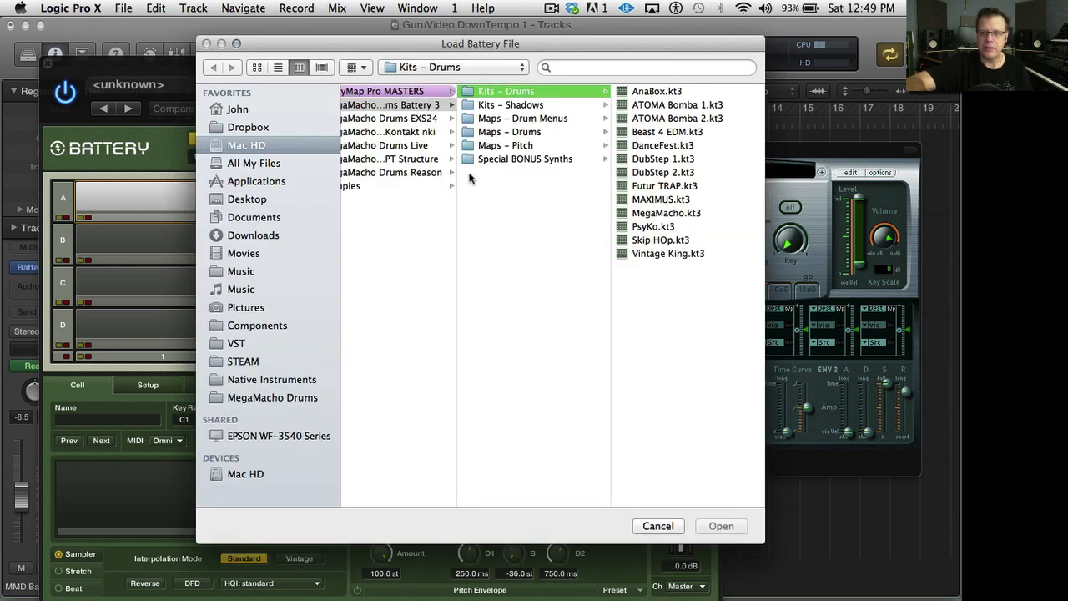
left_click(533, 135)
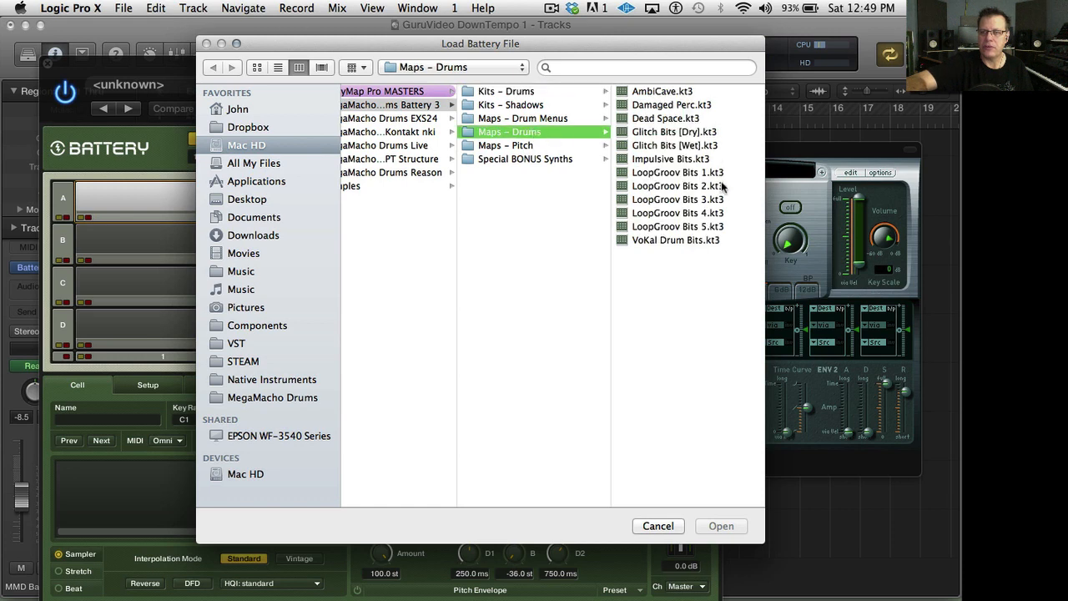
left_click(673, 240)
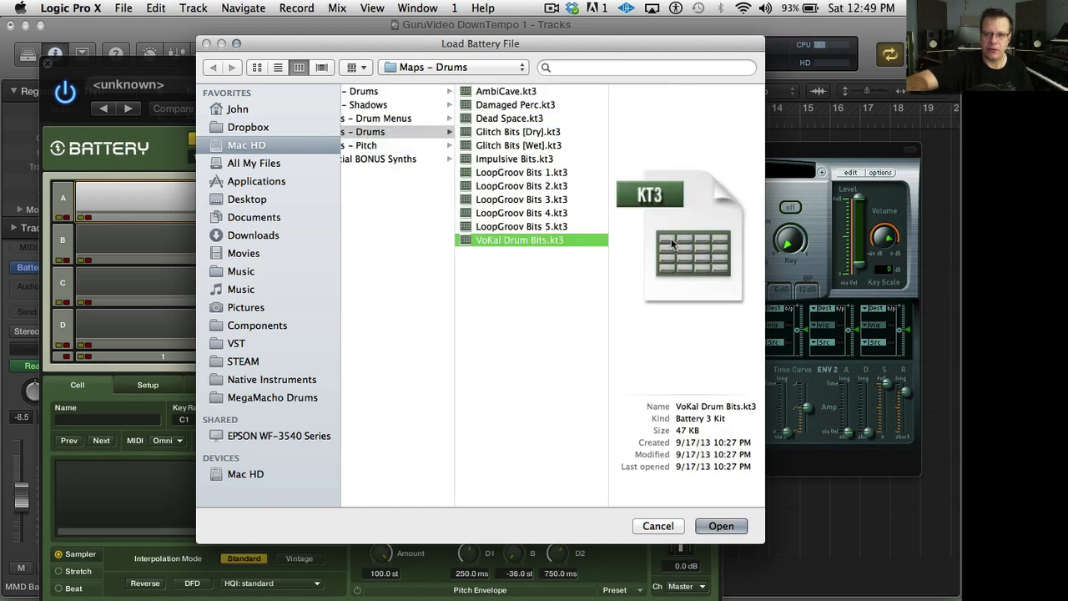
key("Return")
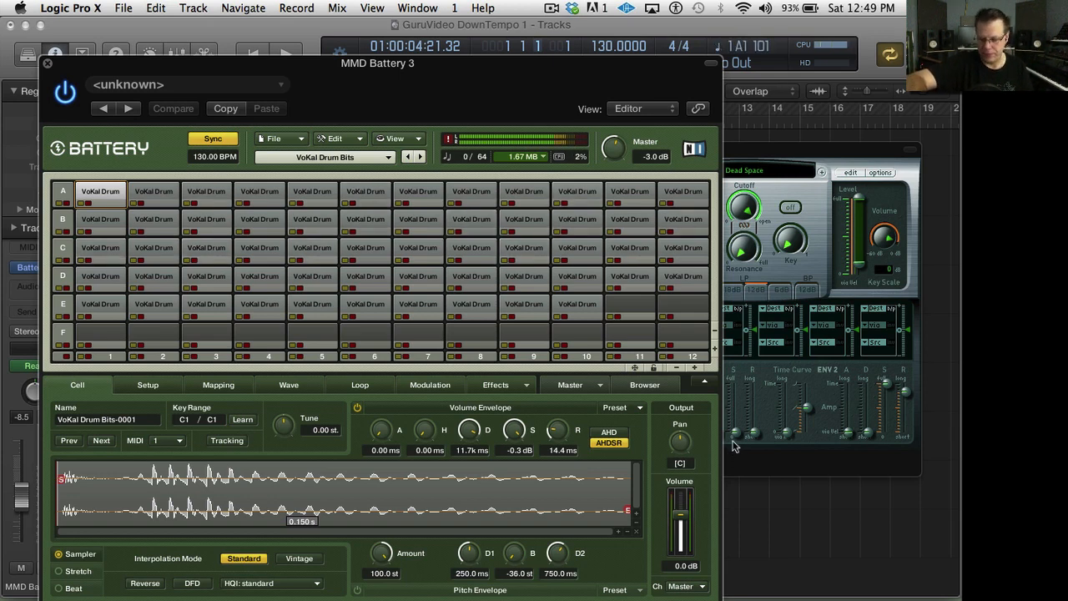
left_click(49, 64)
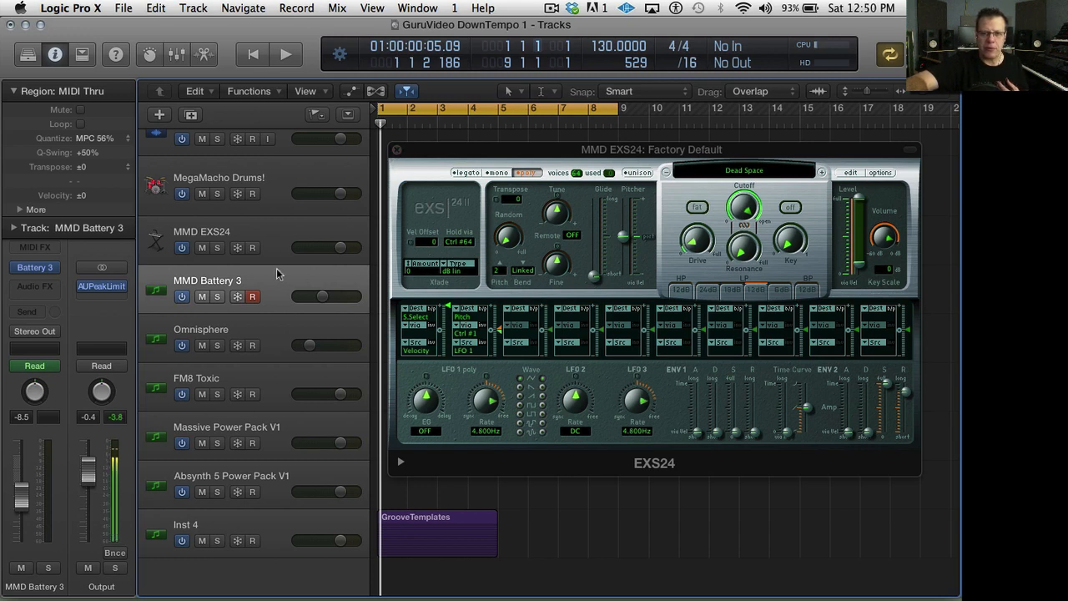
- Load the AnaBox kit from MegaMacho Drums EXS24 > Kits - Drums into the EXS24 sampler on the MMD EXS24 track
left_click(275, 235)
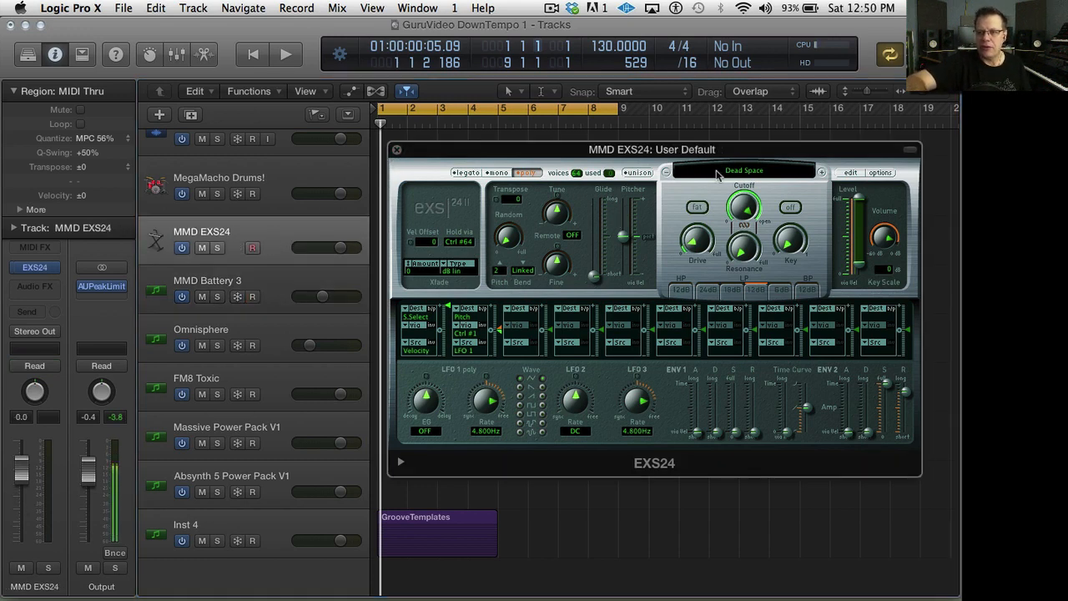
left_click(741, 172)
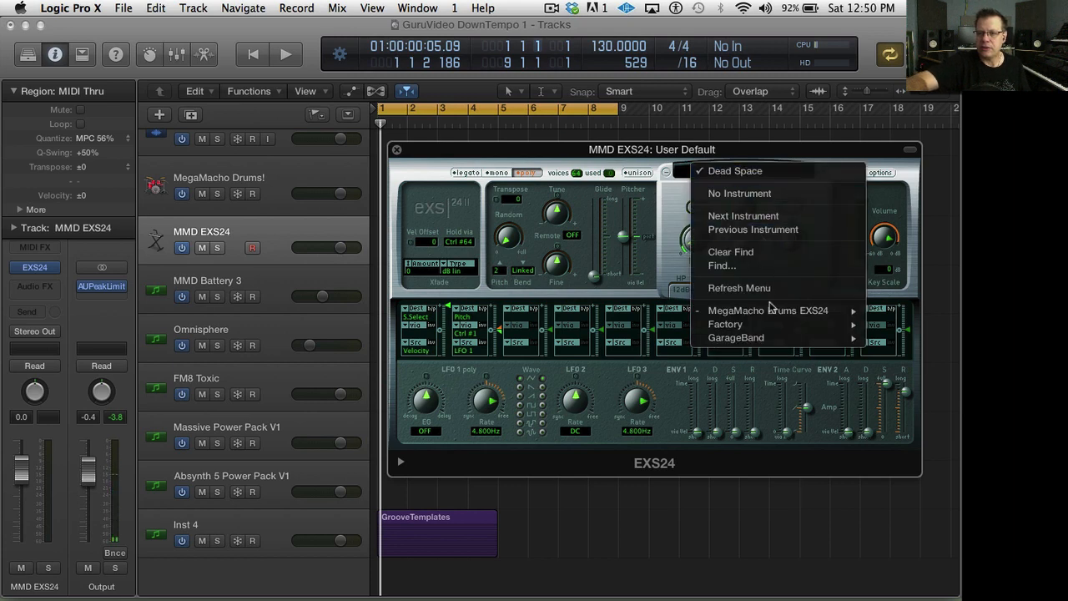
mouse_move(834, 315)
mouse_move(630, 316)
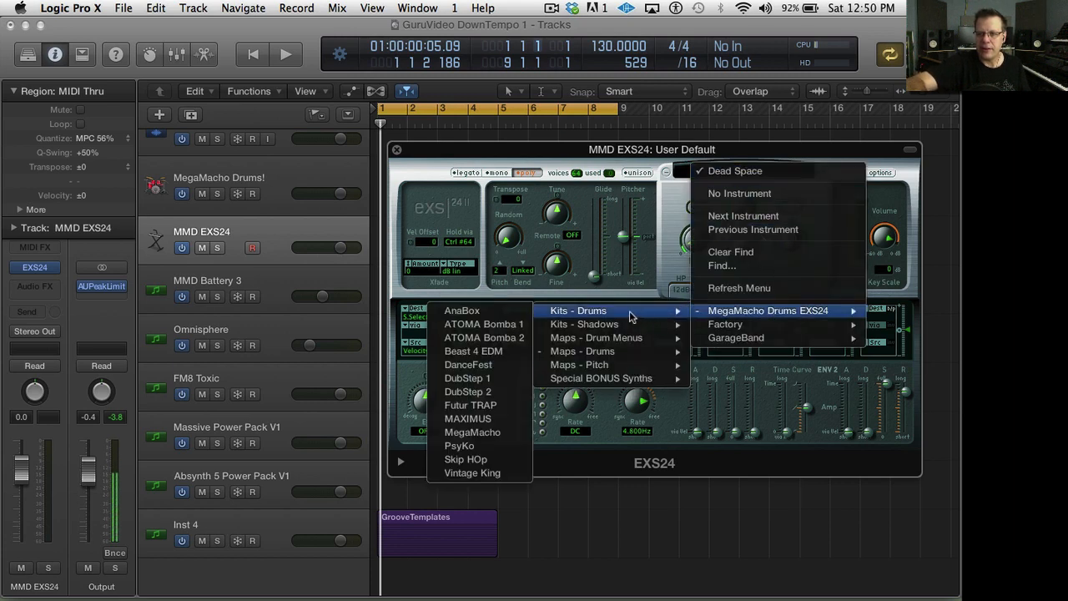
left_click(508, 312)
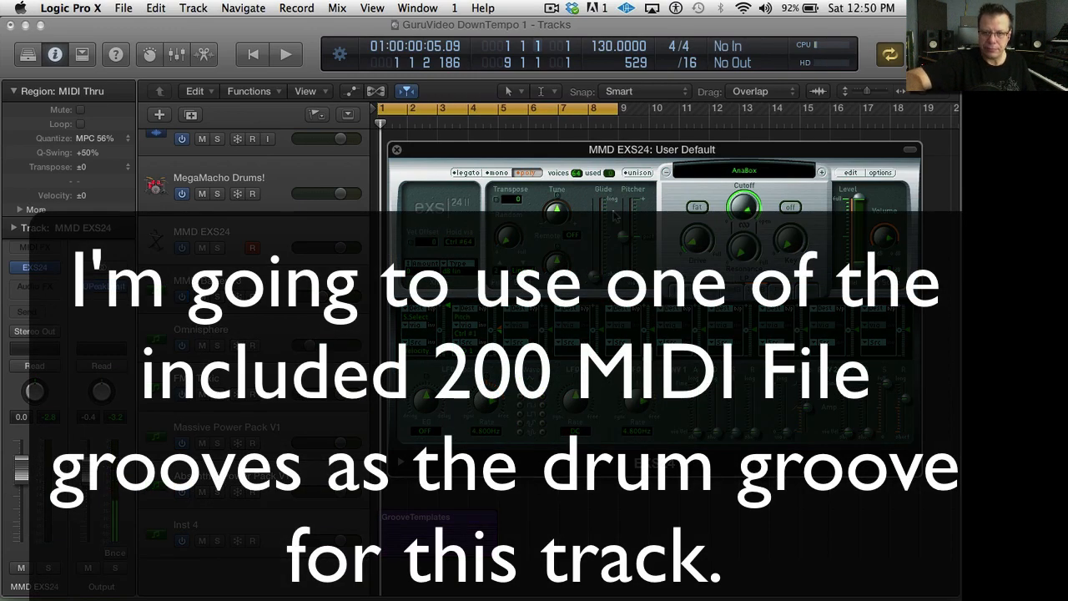
- Open the MegaMacho Drums library's containing folder from Kontakt 5 on the MegaMacho Drums! track, and close the Kontakt window
left_click(188, 183)
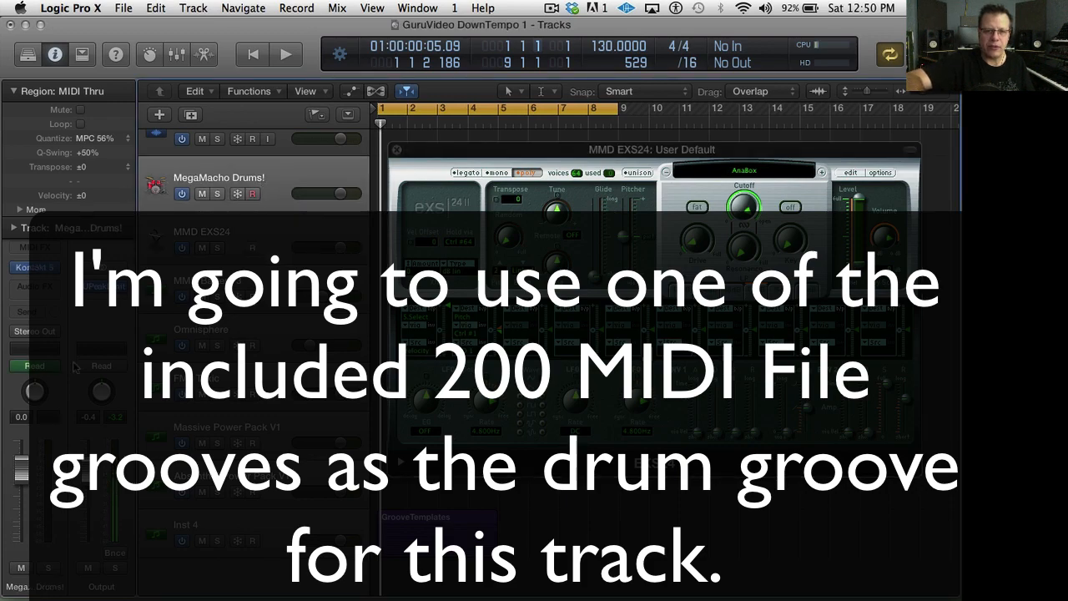
left_click(37, 268)
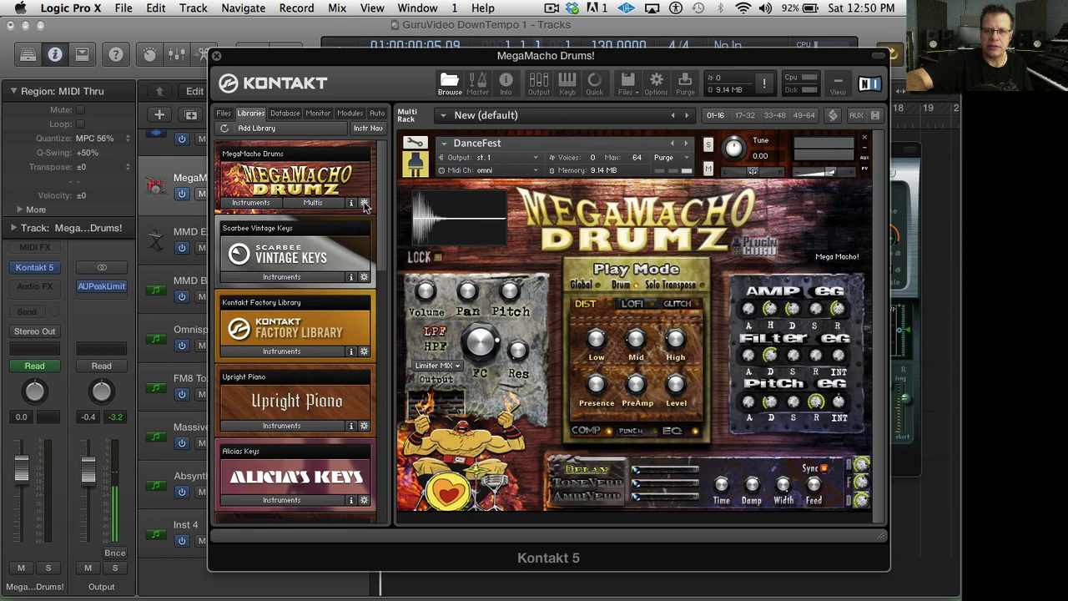
left_click(363, 204)
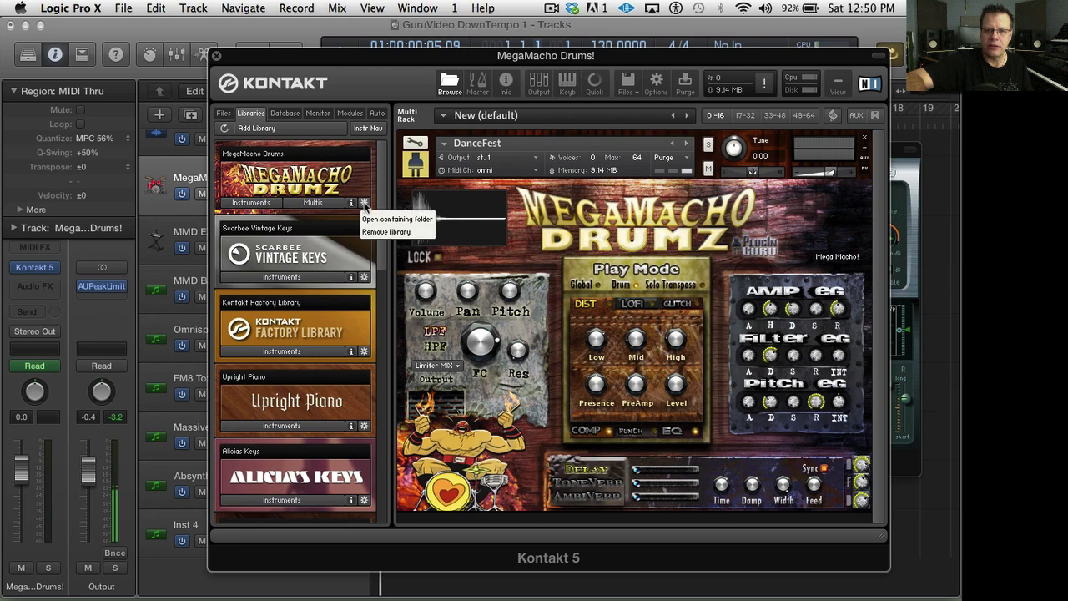
left_click(382, 220)
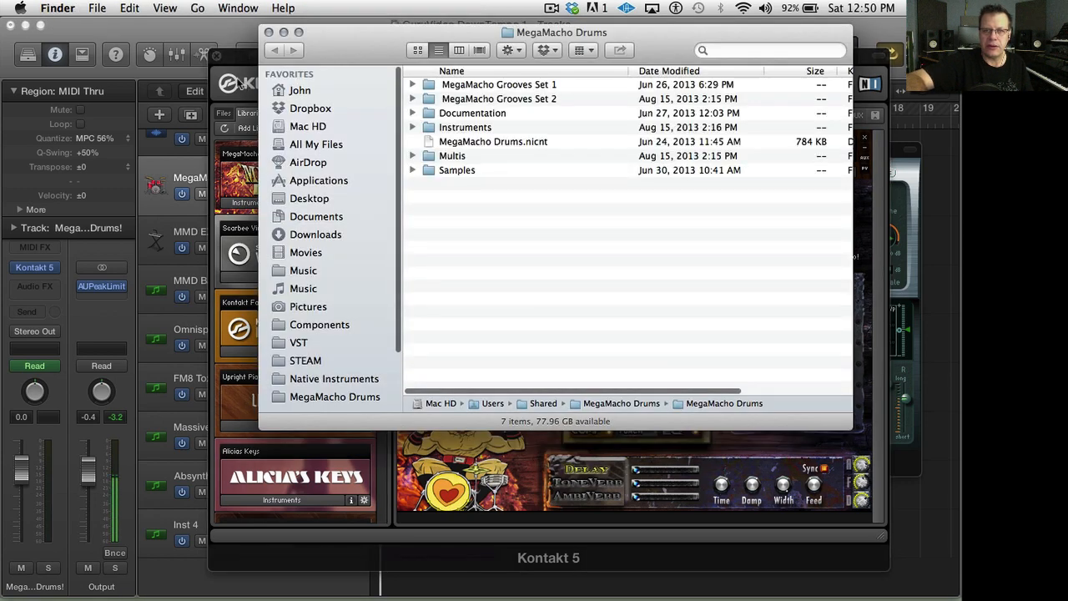
left_click(216, 56)
left_click(216, 57)
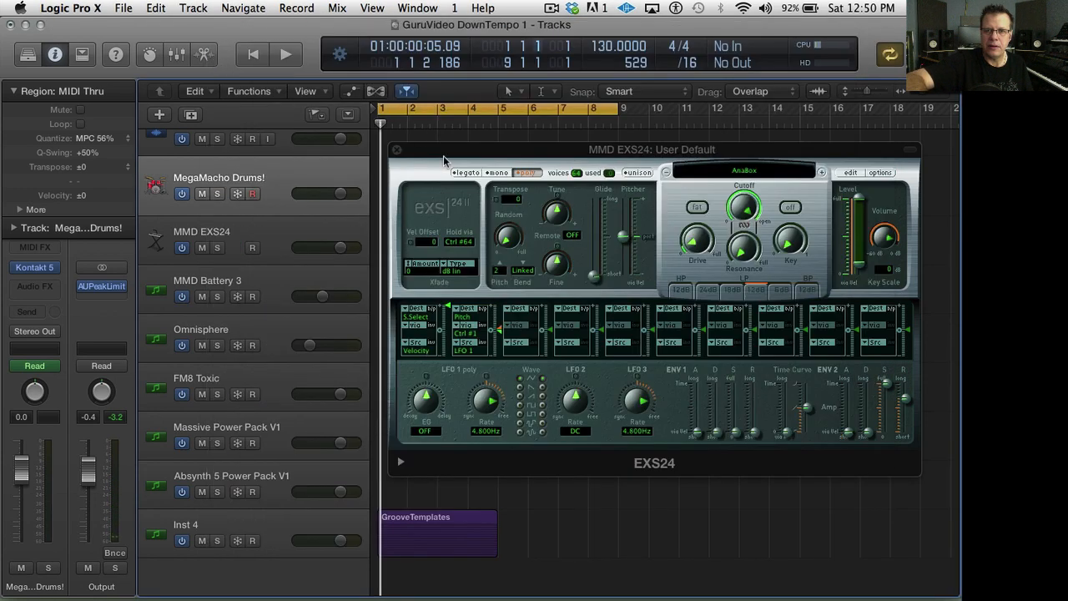
- Move the EXS24 window clear of the upper tracks and open MAP-Bianary Dub _Not Kit Compatible under MegaMacho Grooves Set 2 > Single Instrument Grooves in Finder
left_click_drag(443, 160, 495, 292)
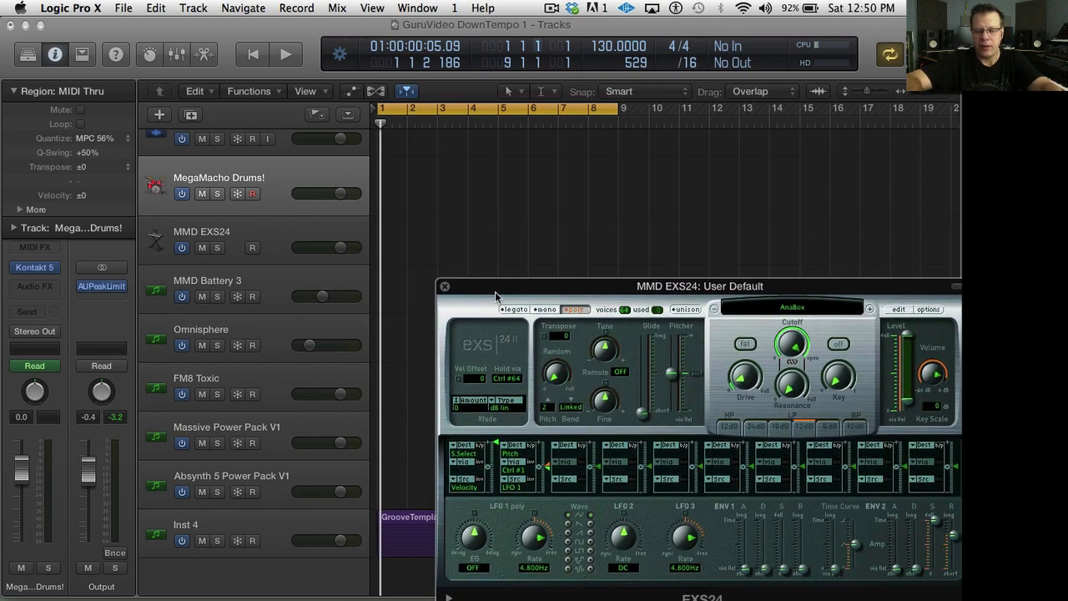
key("super+Tab")
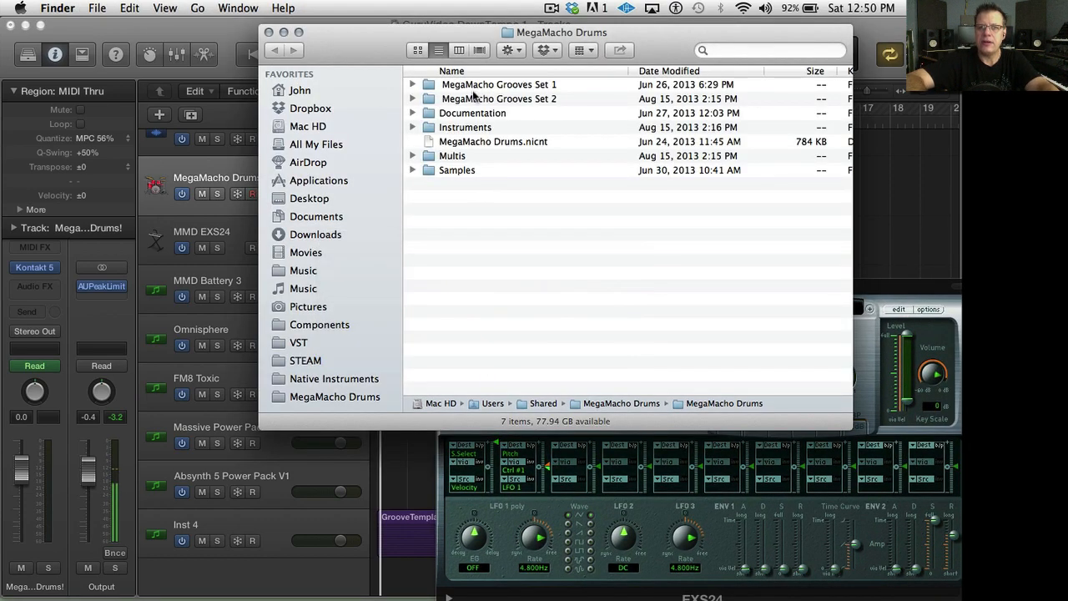
double_click(475, 98)
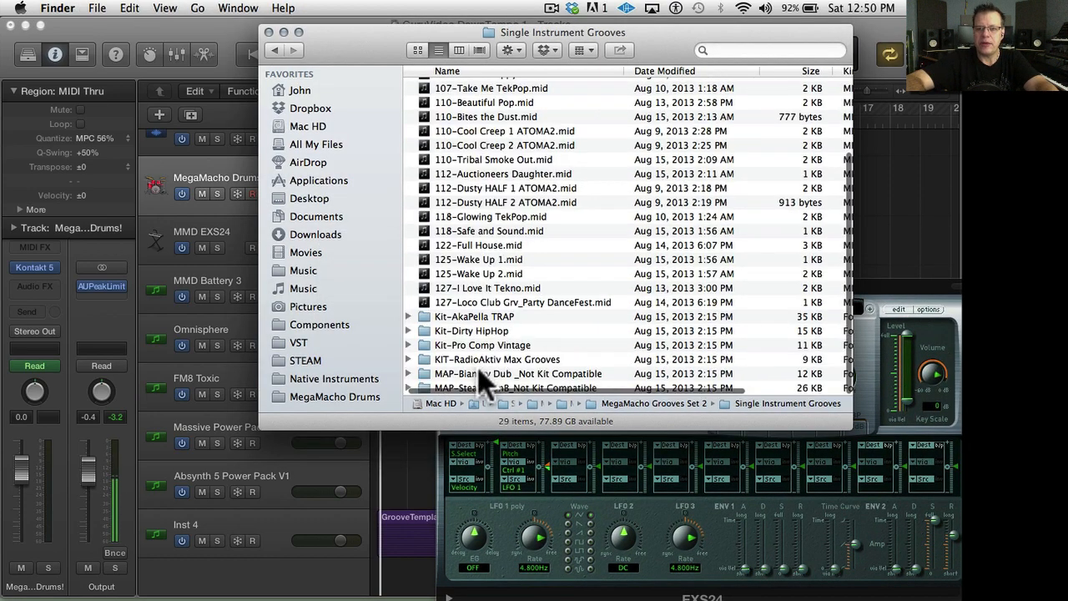
double_click(486, 375)
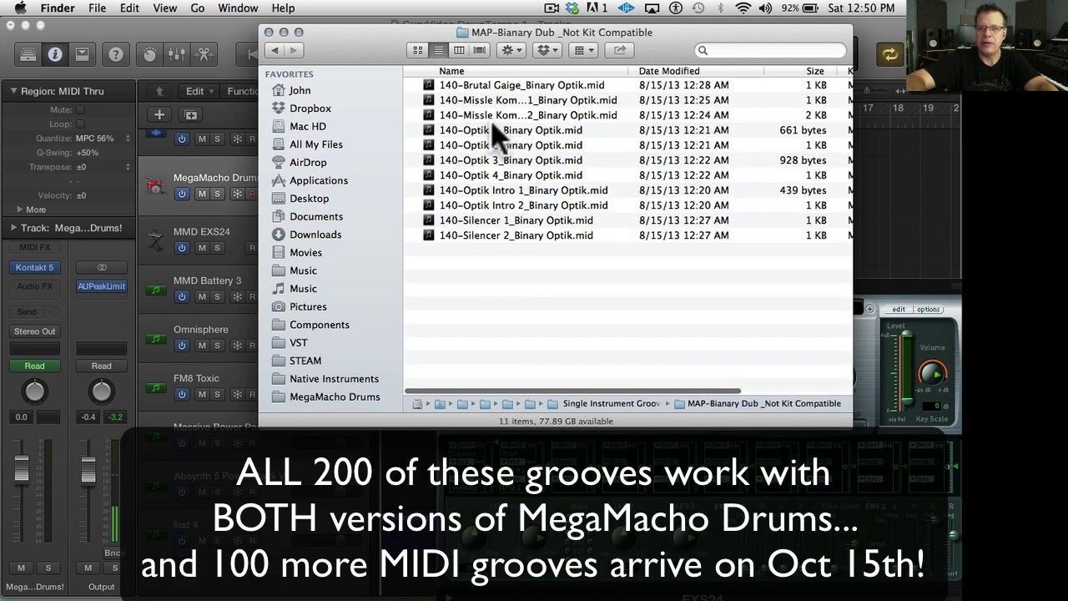
- Import 140-Optik 2_Binary Optik.mid onto the MMD EXS24 track near bar 1 and start playback
left_click_drag(502, 144, 411, 227)
left_click(883, 158)
key("space")
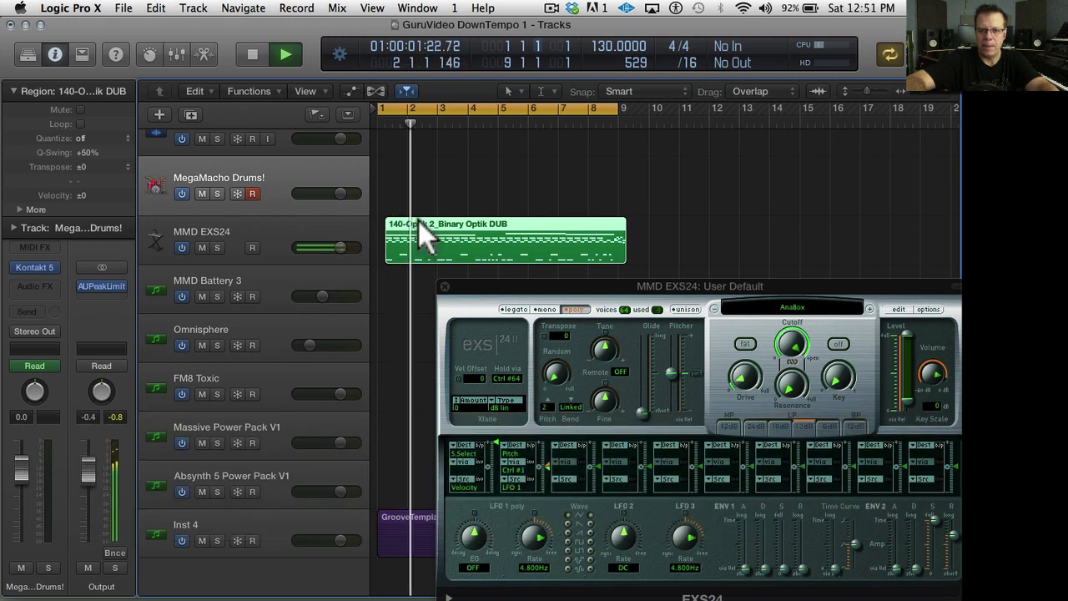
- Align the 140-Optik 2_Binary Optik DUB region to bar 1 and load the ATOMA Bomba 1 kit in EXS24
left_click_drag(419, 223, 424, 231)
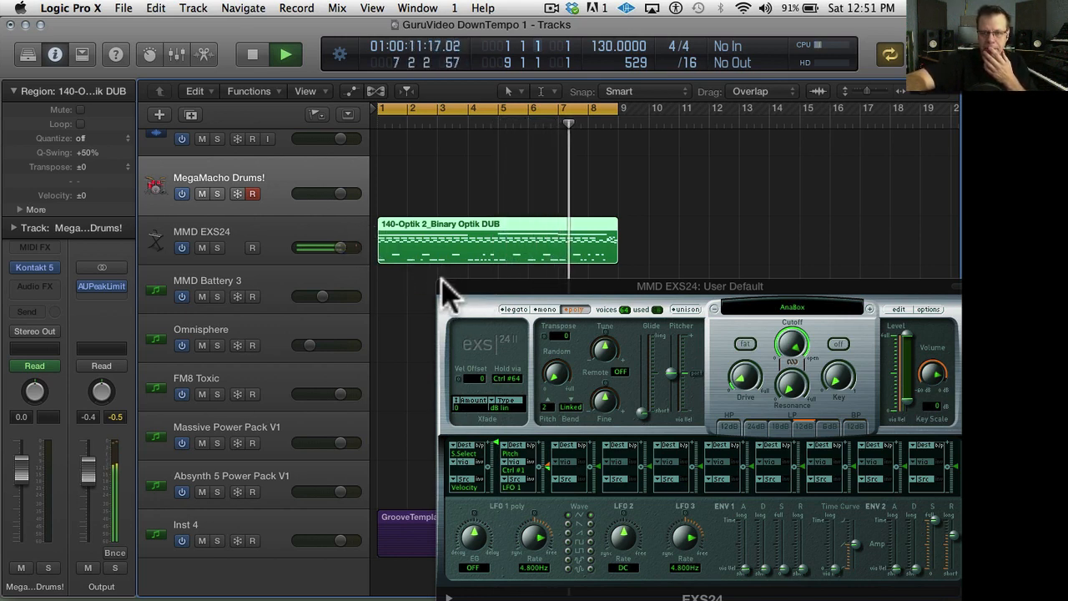
left_click(871, 321)
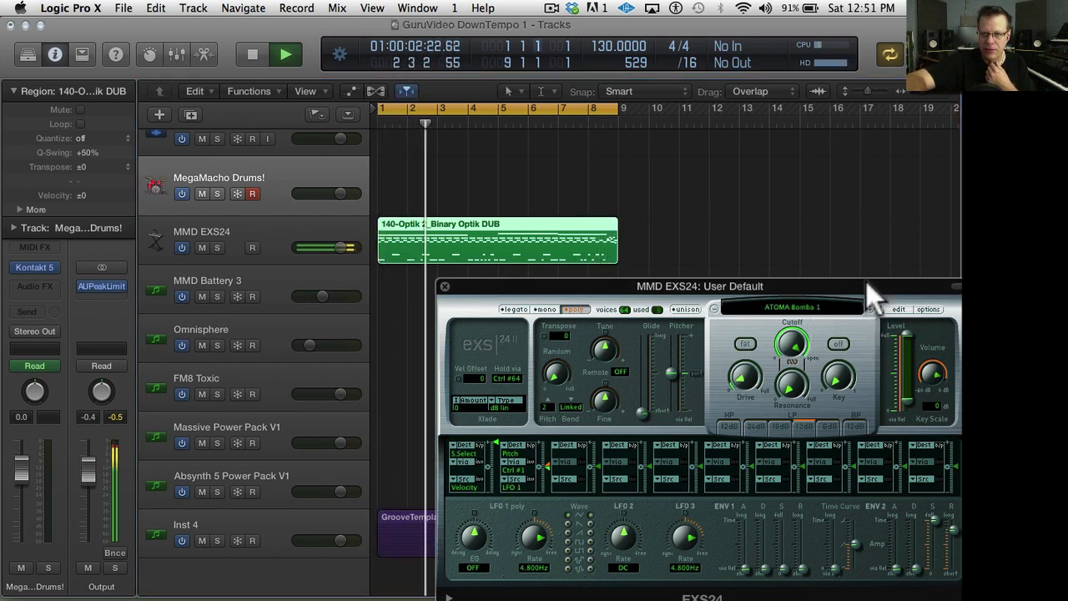
- Bring the whole EXS24 window into view and try a shorter amp envelope by lowering the ENV 2 sustain and adjusting its decay
left_click_drag(865, 284, 671, 173)
left_click_drag(738, 409, 731, 513)
left_click_drag(719, 461, 721, 451)
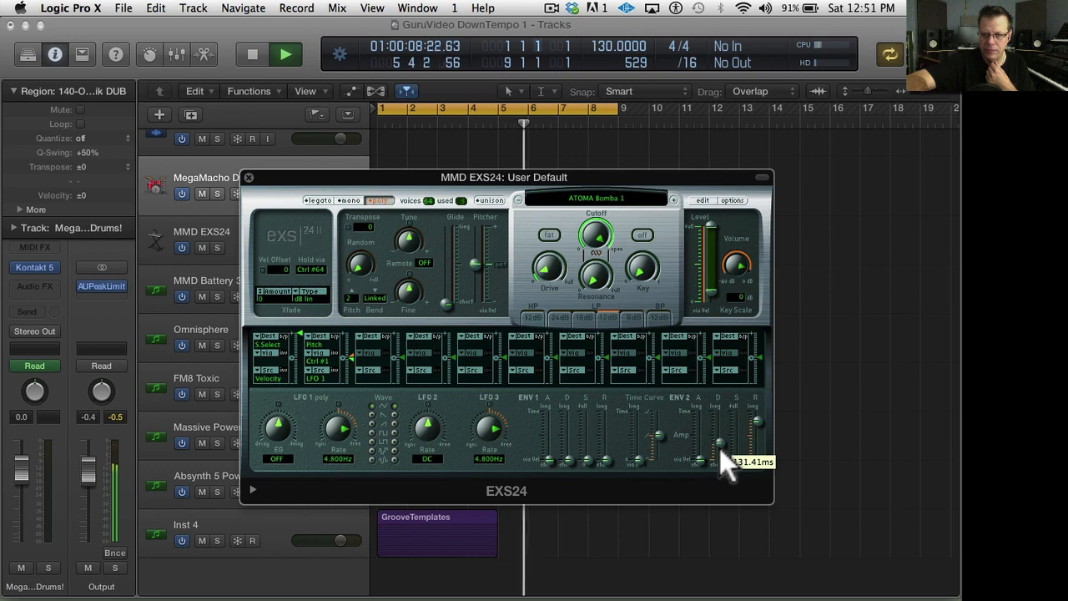
- Audition the following EXS24 kits, including ATOMA Bomba 2, Beast 4 EDM and DanceFest, settle on DubStep and close the sampler window
left_click(671, 202)
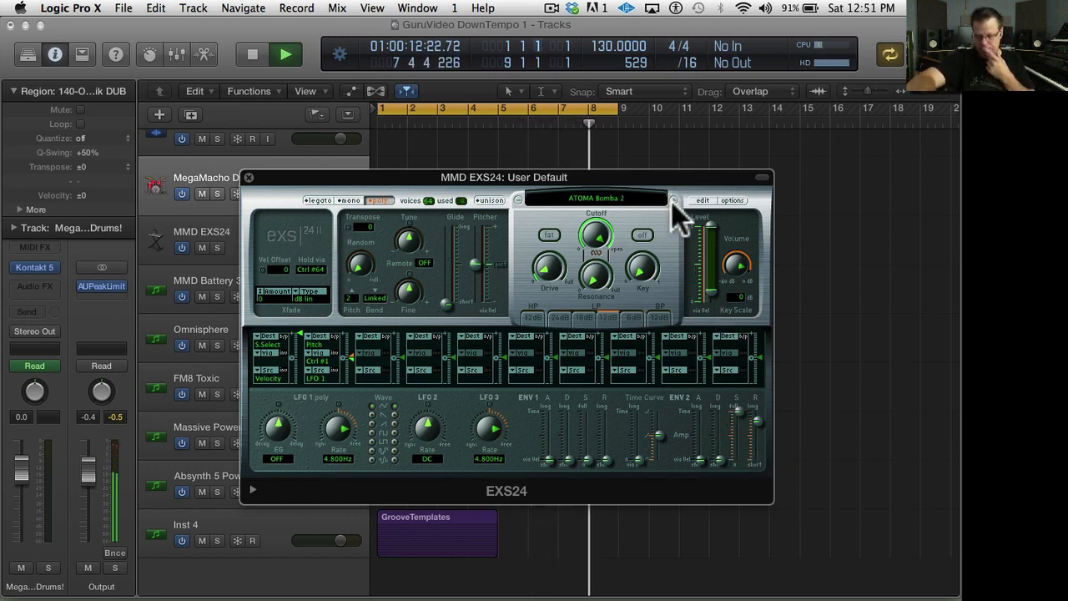
left_click(671, 202)
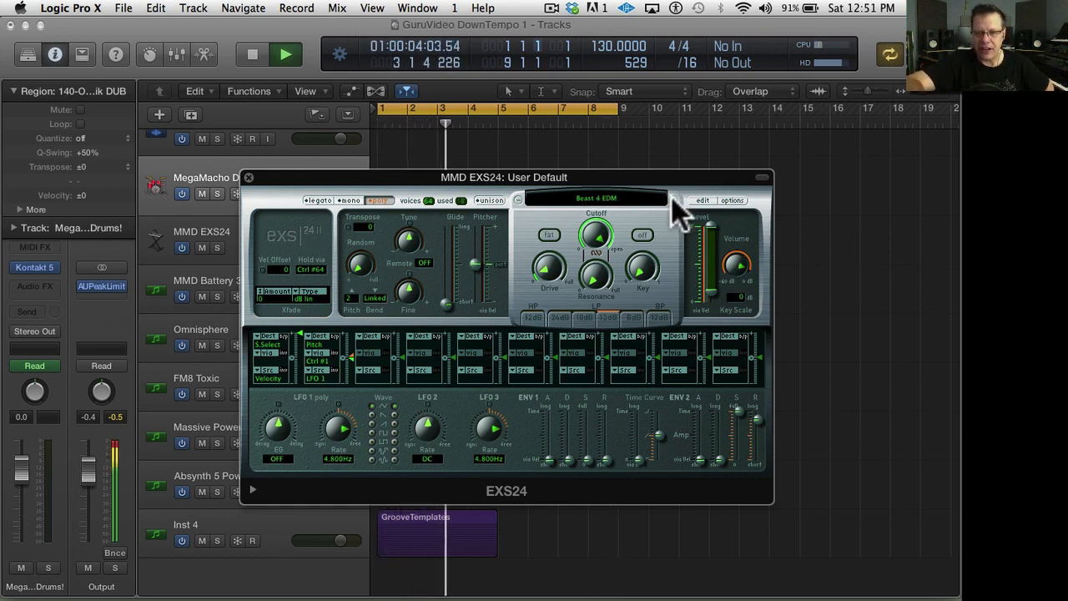
left_click(671, 202)
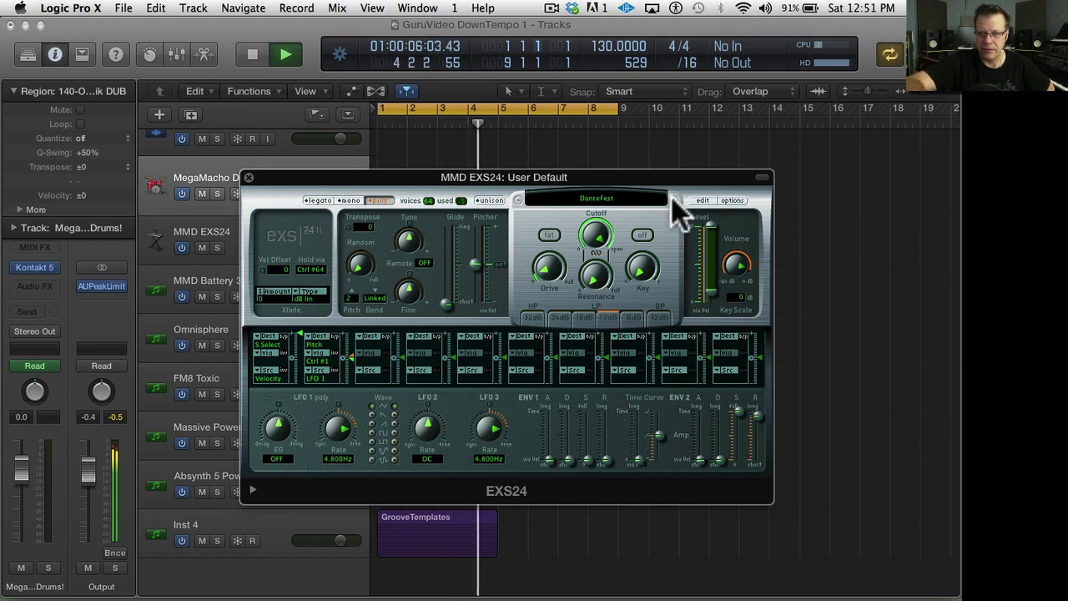
left_click(671, 200)
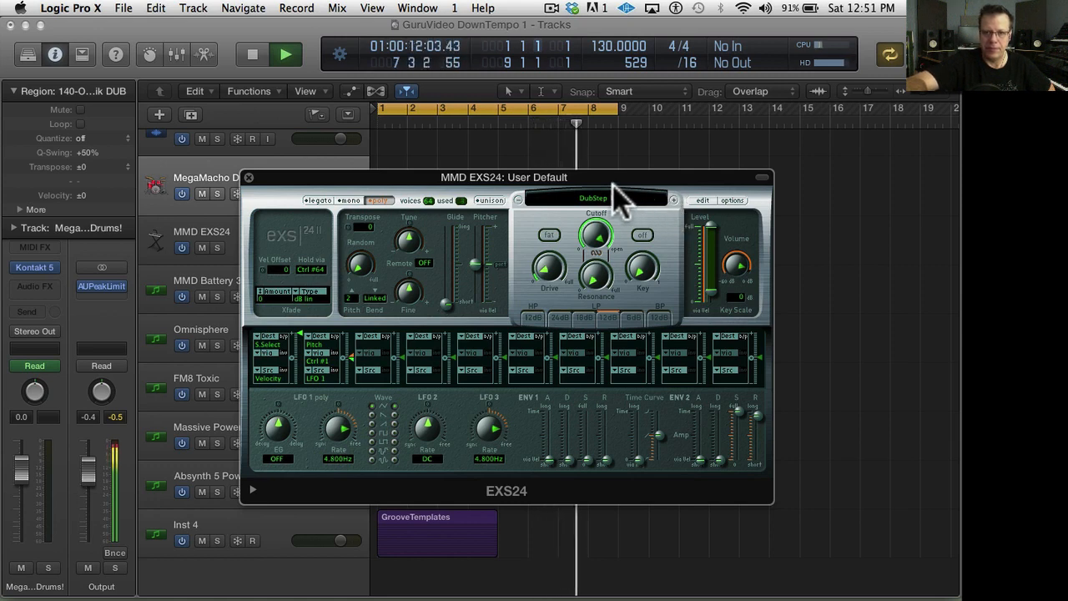
left_click(247, 177)
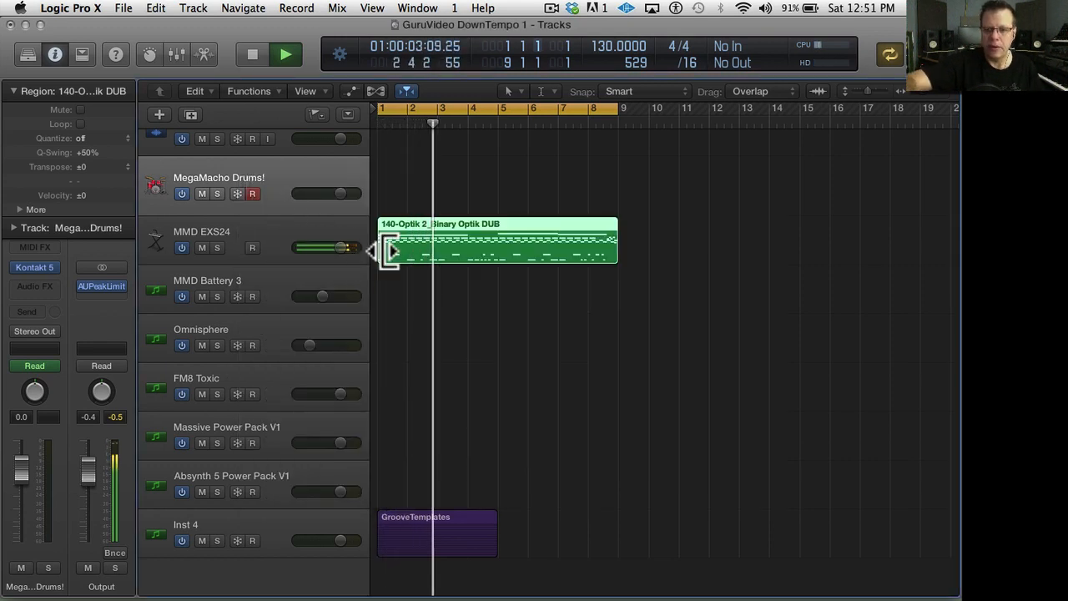
- Open the groove region in the Piano Roll and transpose all notes of the F1 row to A#1, auditioning other pitches on the way
key("p")
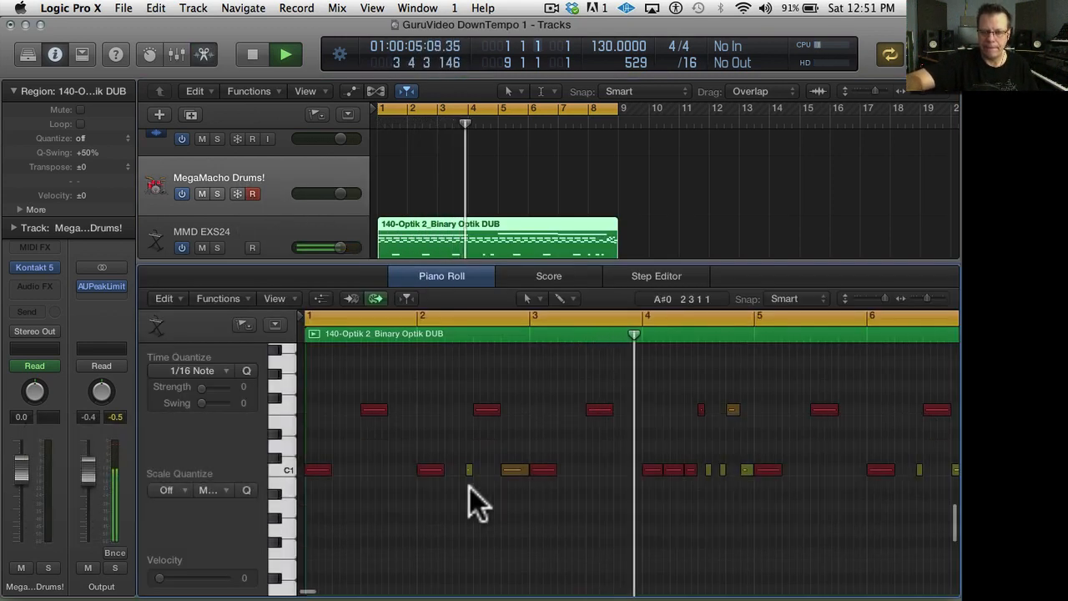
scroll(470, 487, "down", 2)
scroll(469, 487, "up", 3)
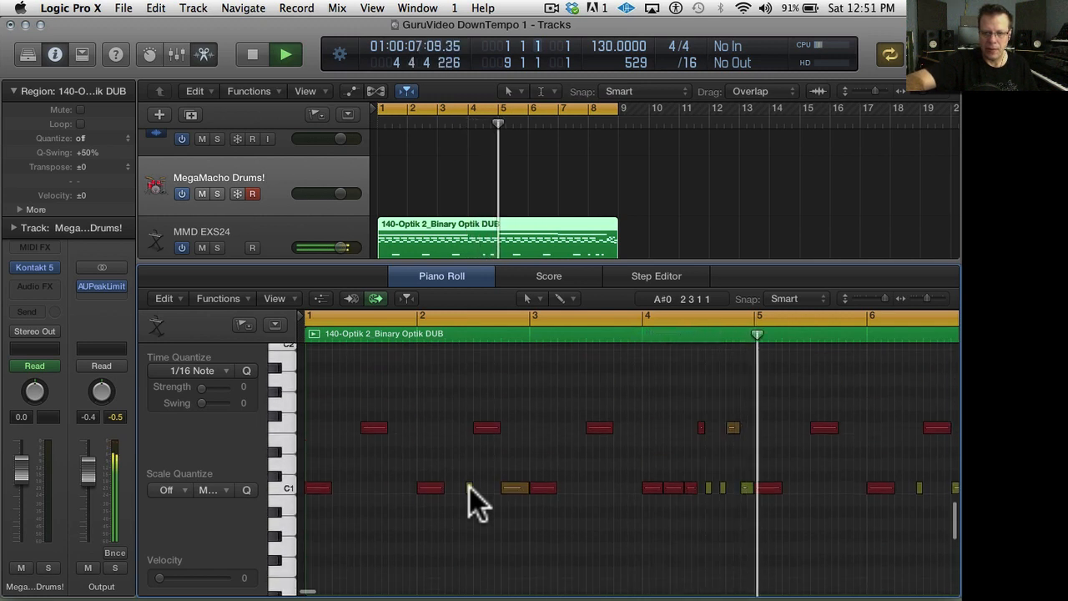
left_click(285, 426)
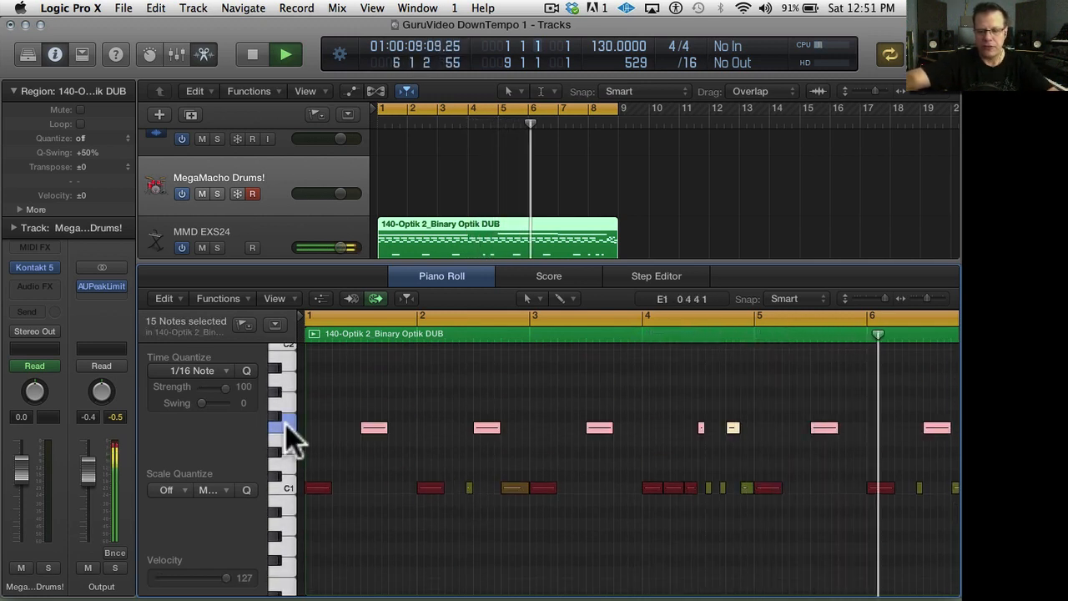
key("alt+Down")
key("alt+Down")
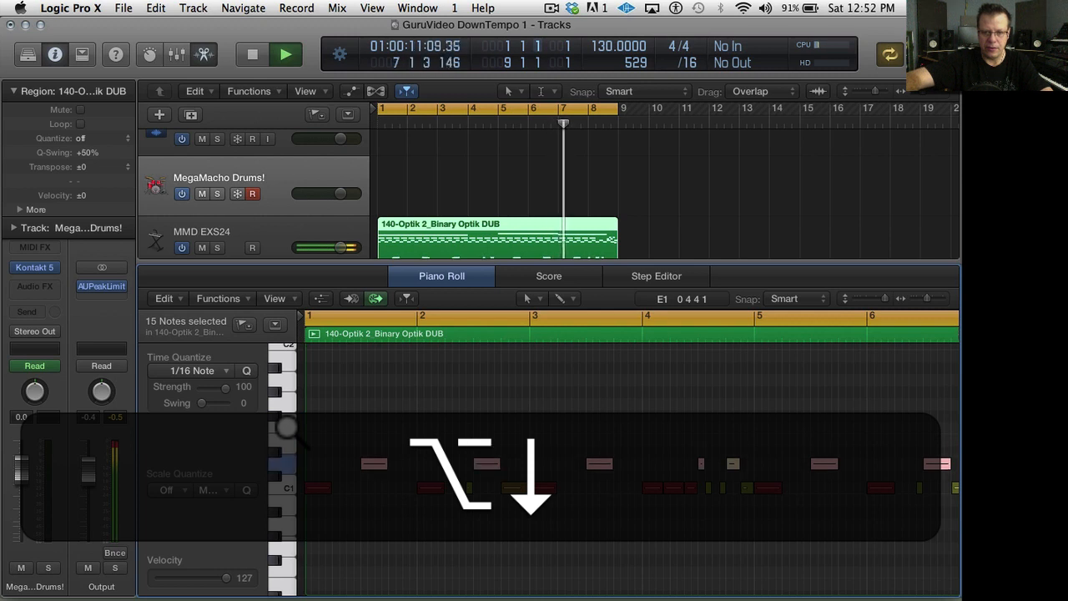
key("alt+Up")
key("alt+Up")
key("alt+Up")
key("alt+Up")
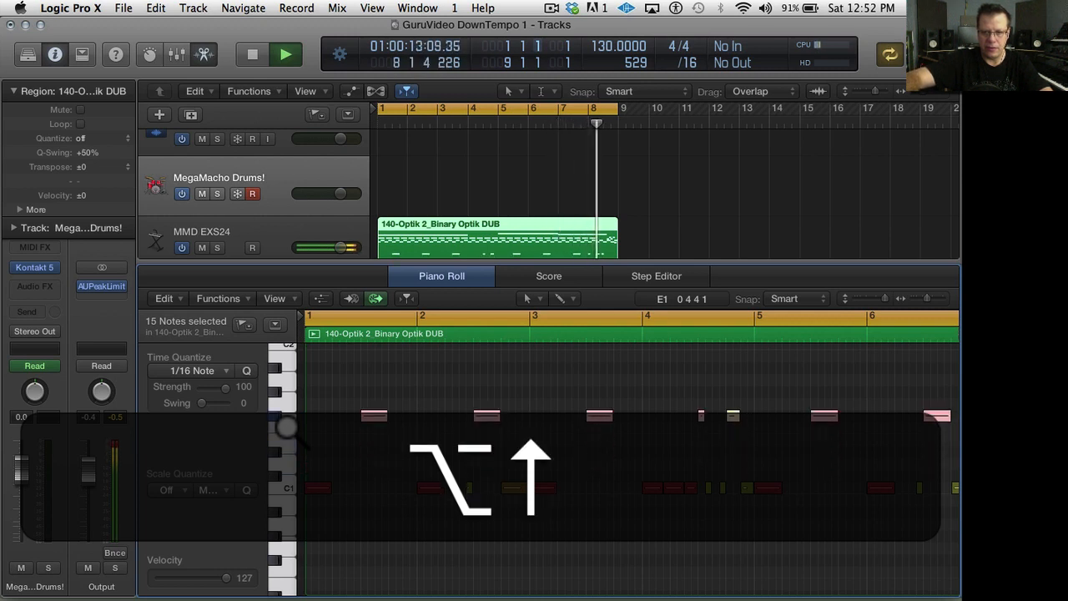
key("alt+Up")
key("alt+Up")
key("alt+Up")
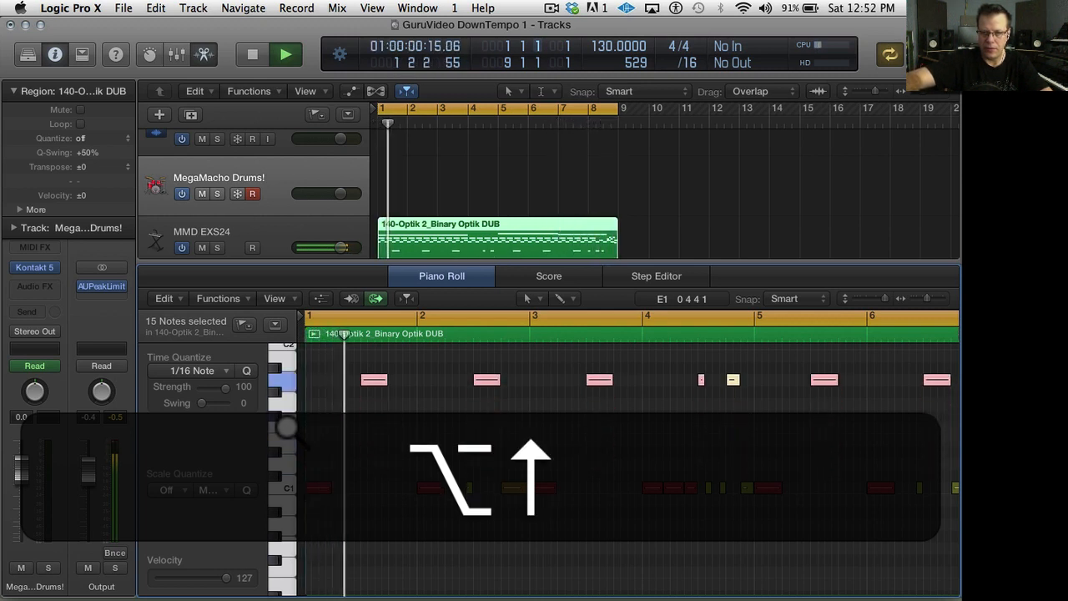
key("alt+Up")
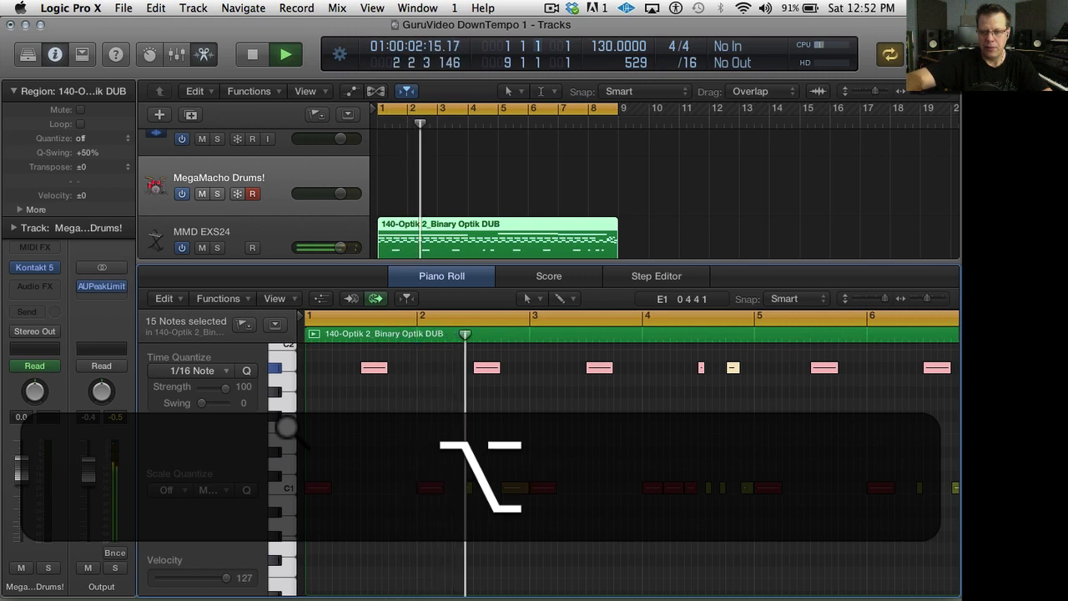
- Transpose all C1 notes of the groove up four semitones to E1
scroll(286, 429, "up", 4)
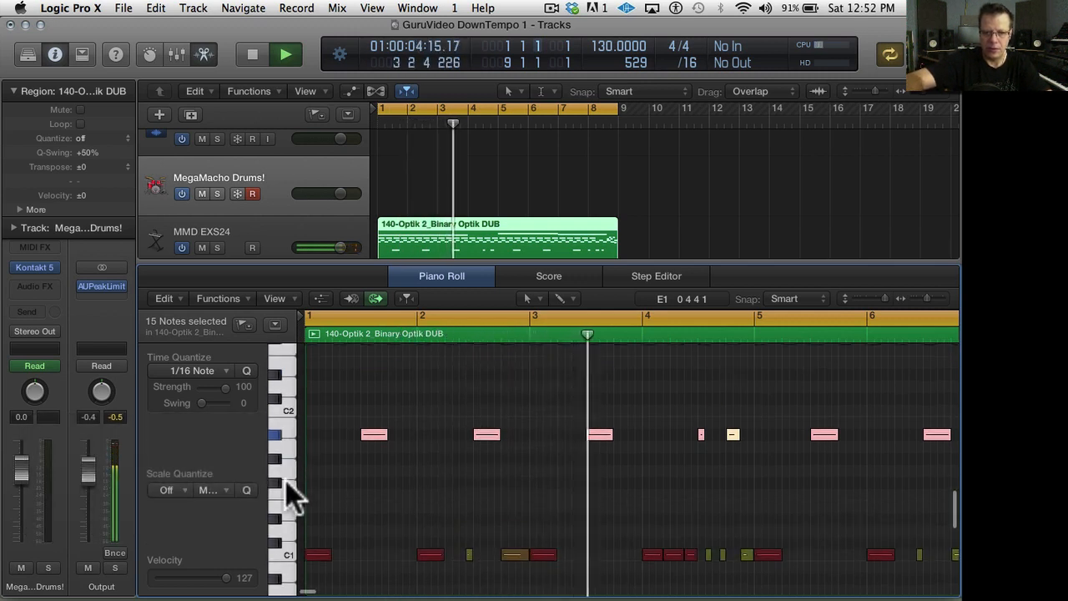
left_click(281, 556)
key("alt+Up")
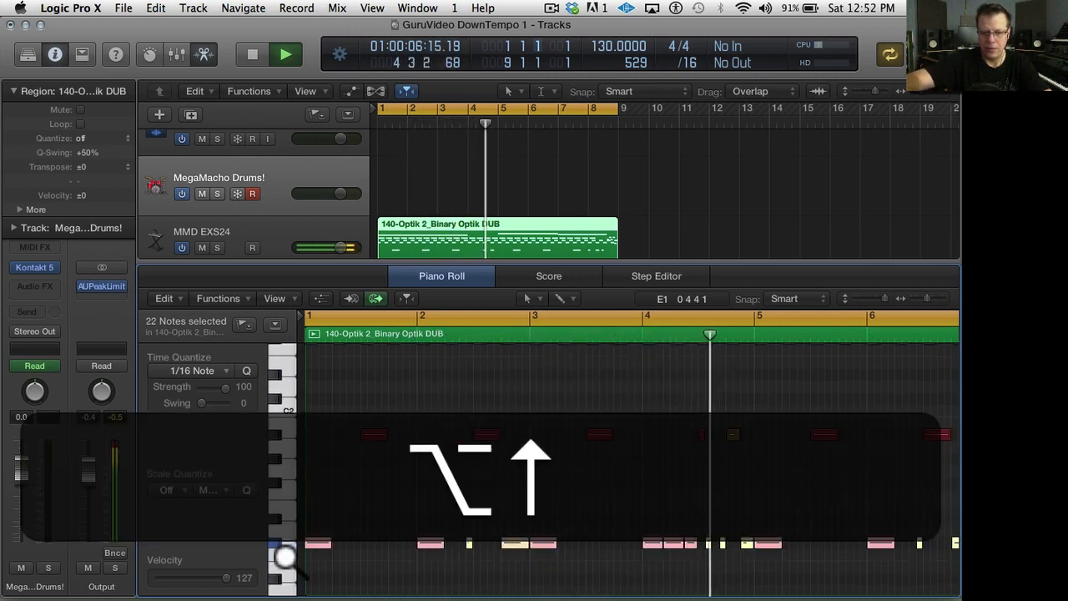
key("alt+Up")
key("alt+Up")
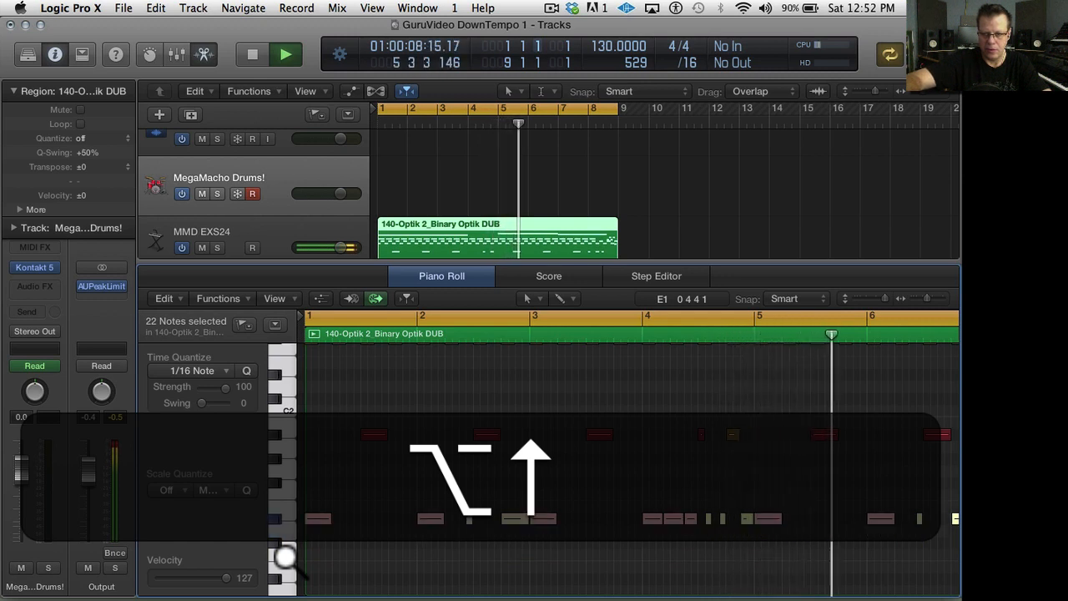
key("alt+Up")
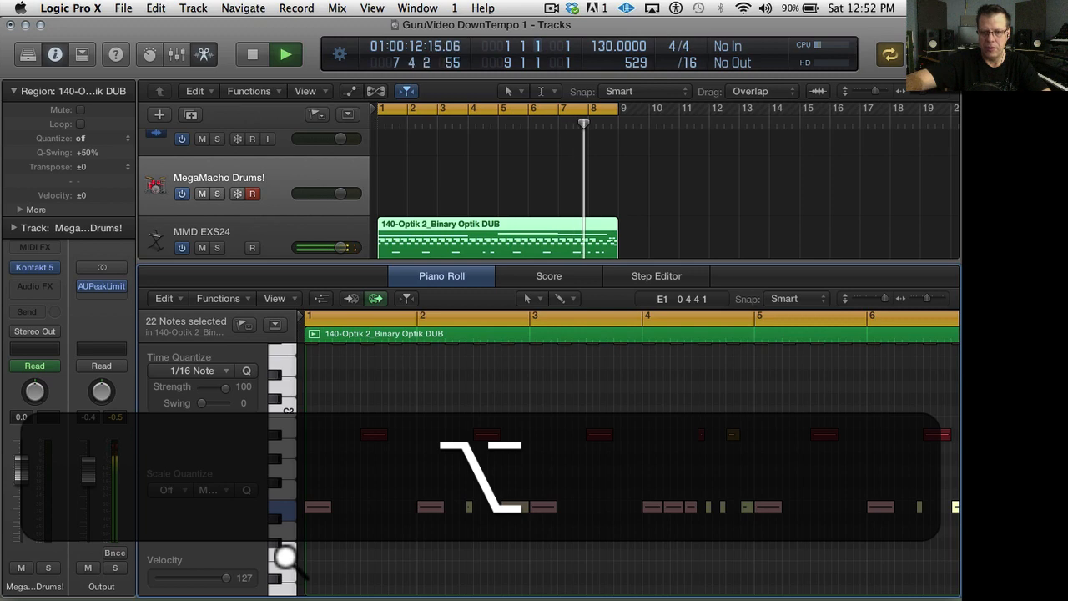
- Select the short A#1 fill notes at the start of bar 8 in the Piano Roll and stop playback
scroll(446, 448, "up", 6)
scroll(446, 444, "right", 20)
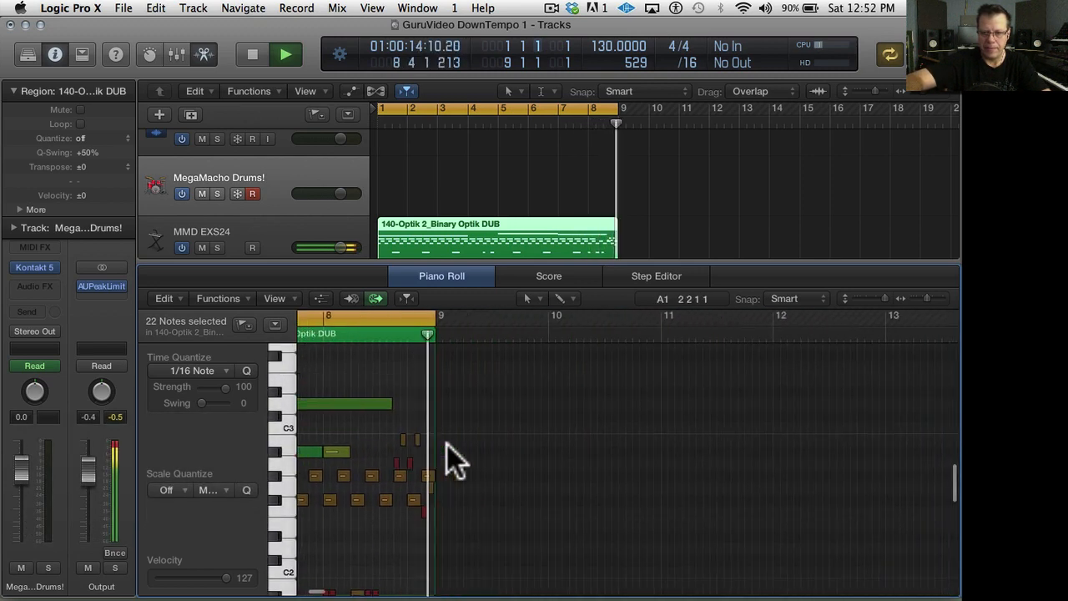
scroll(446, 444, "left", 9)
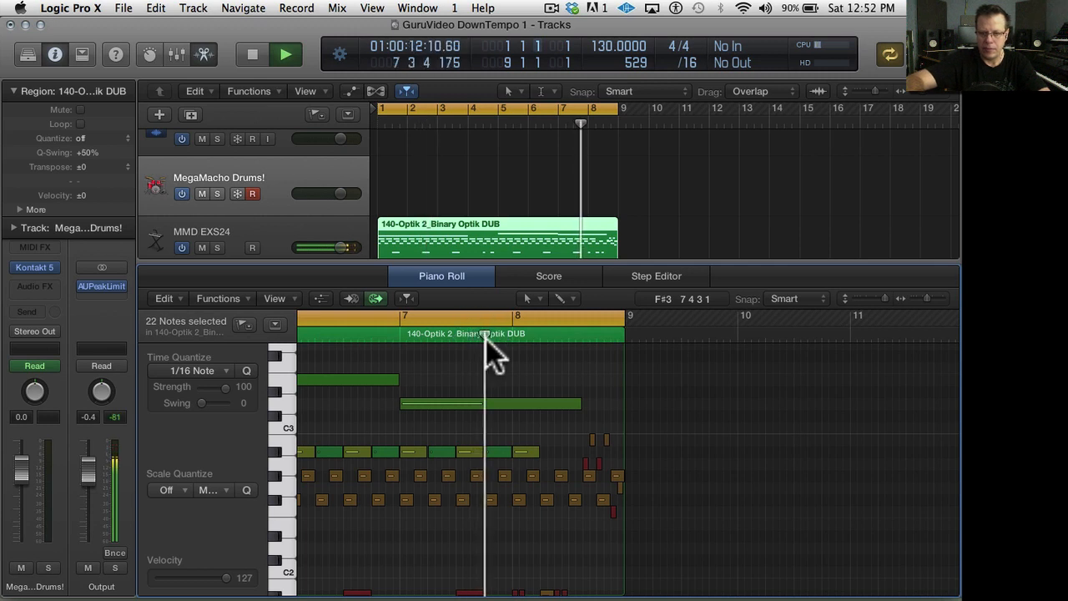
scroll(509, 355, "down", 4)
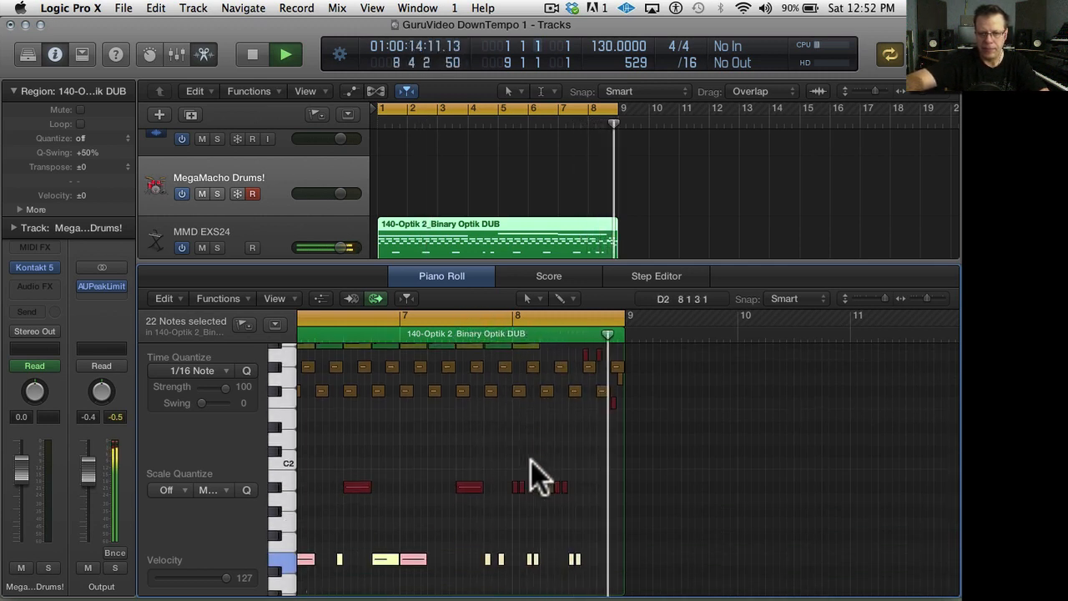
left_click_drag(507, 469, 579, 498)
key("space")
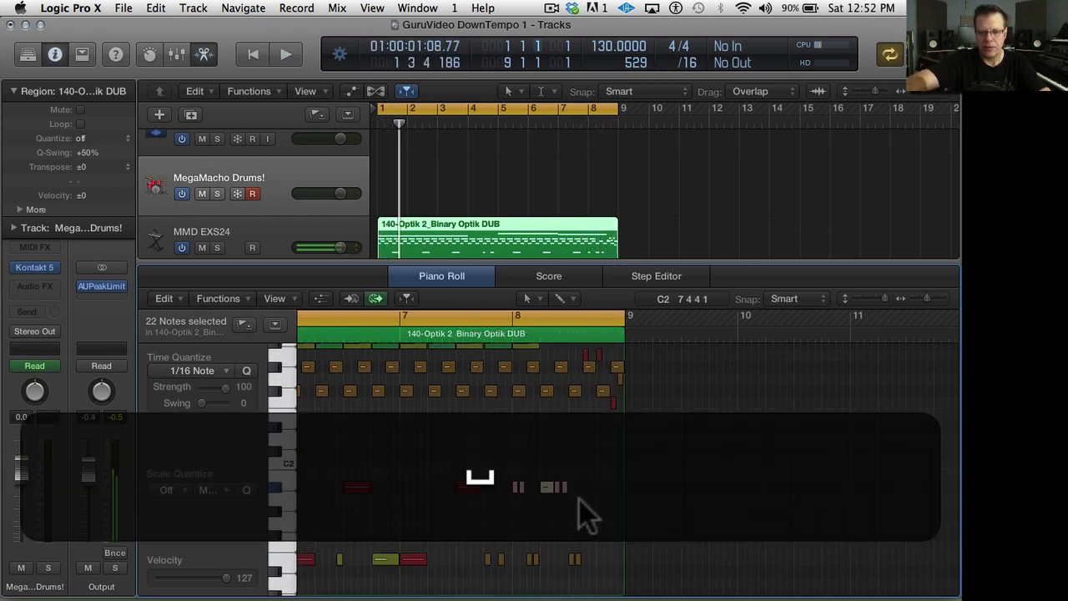
- In the Event List, raise the selected A#1 fill notes' velocities together to 89, with the softest at 62, and audition the fill
key("super+0")
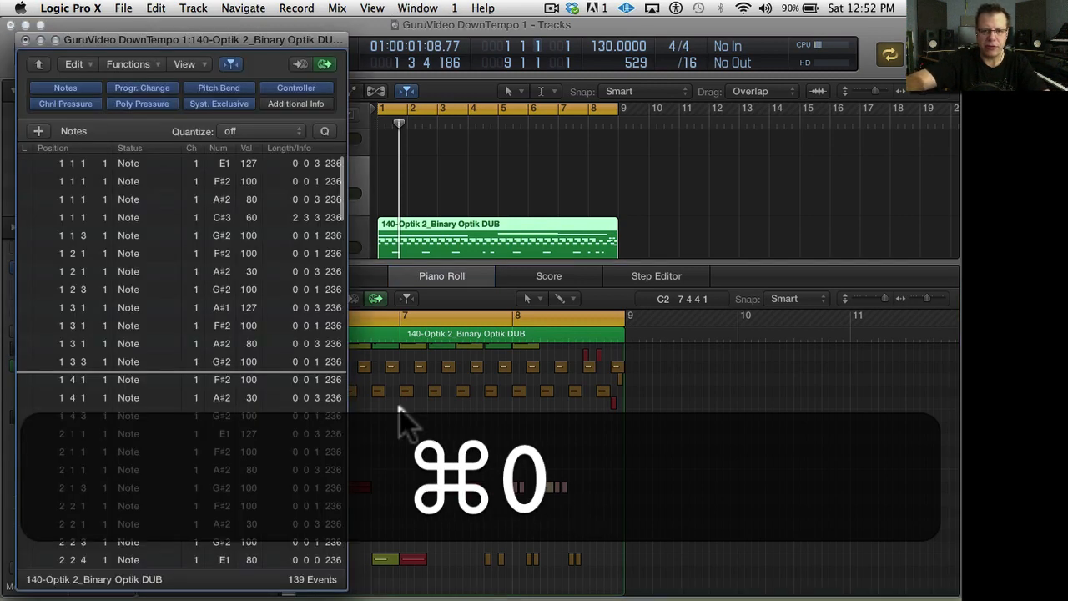
scroll(262, 327, "down", 10)
scroll(262, 327, "down", 10)
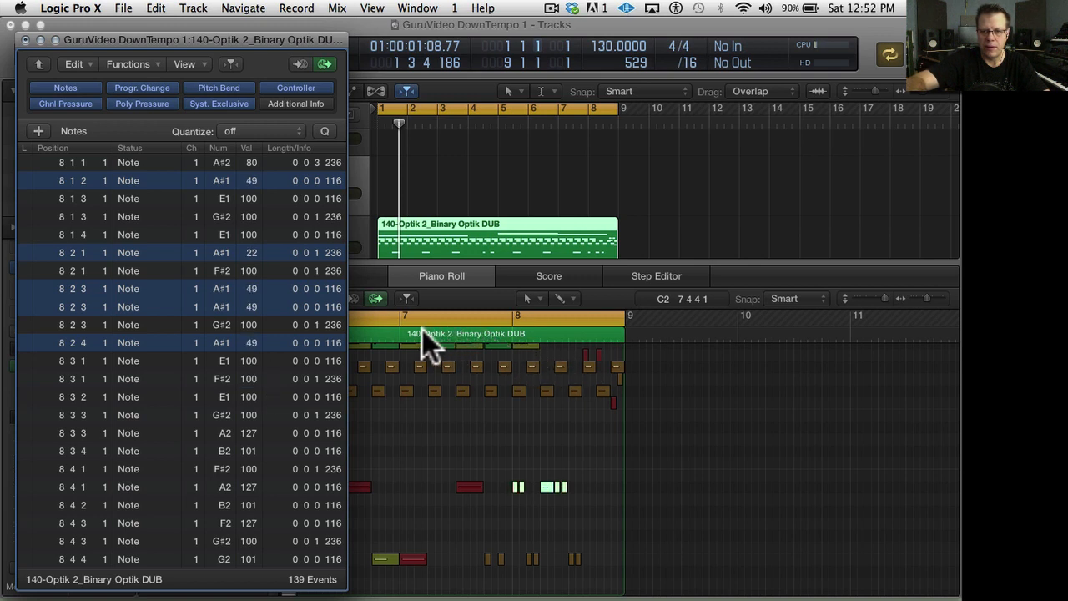
double_click(394, 335)
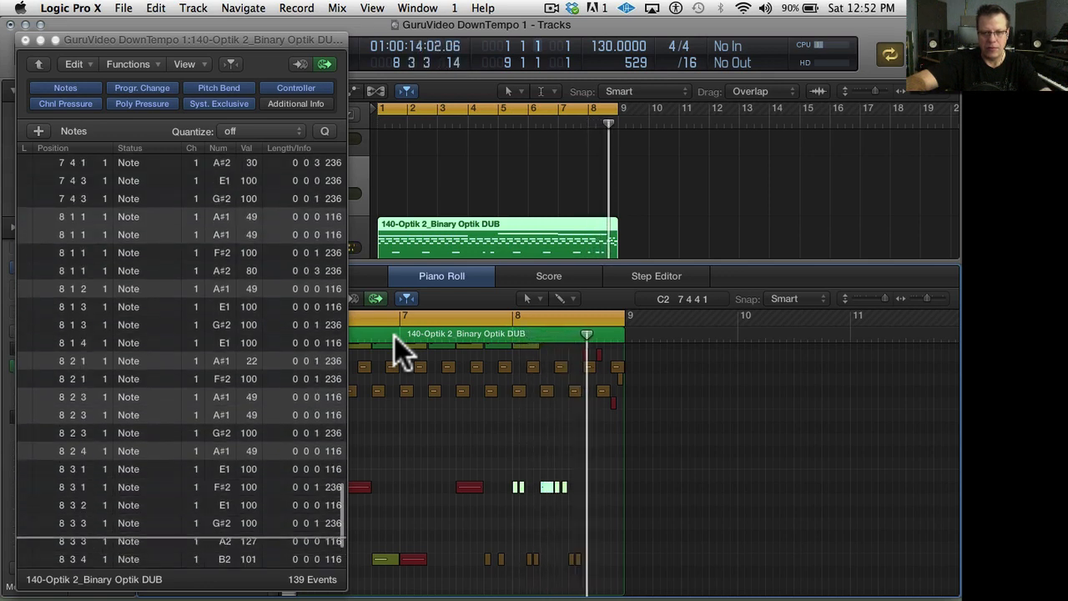
key("space")
left_click_drag(250, 212, 248, 155)
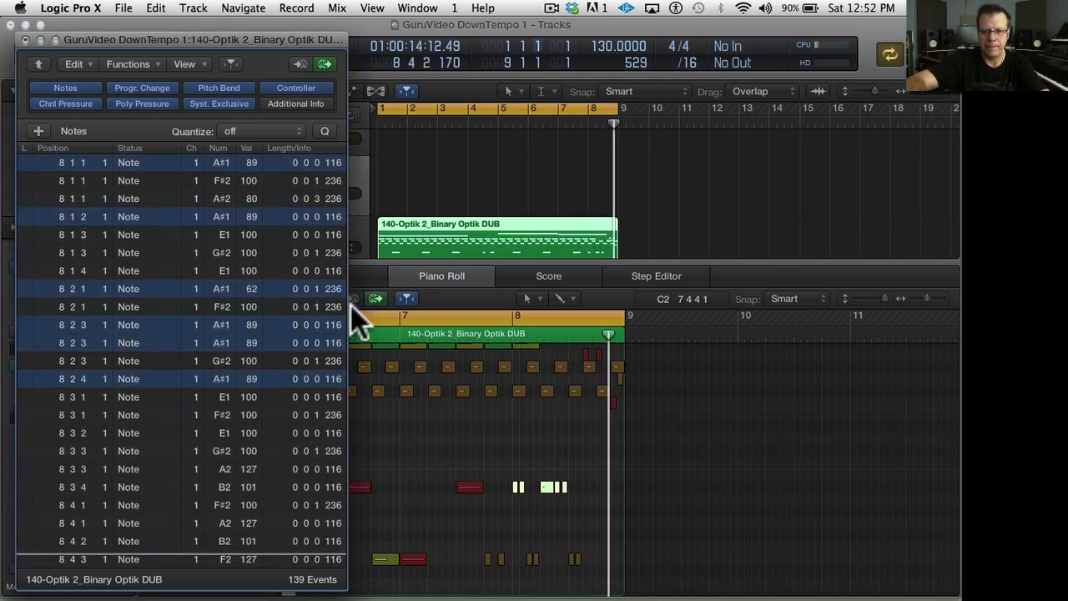
double_click(379, 339)
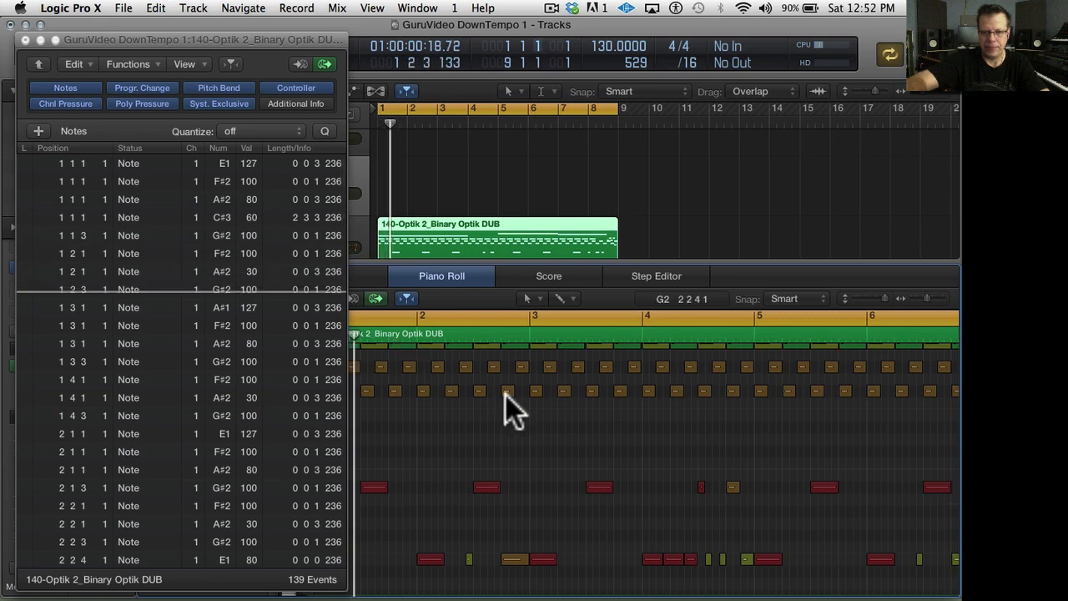
key("space")
- Delete the two A2 notes and the single F2 note near the end of bar 8
scroll(524, 404, "right", 10)
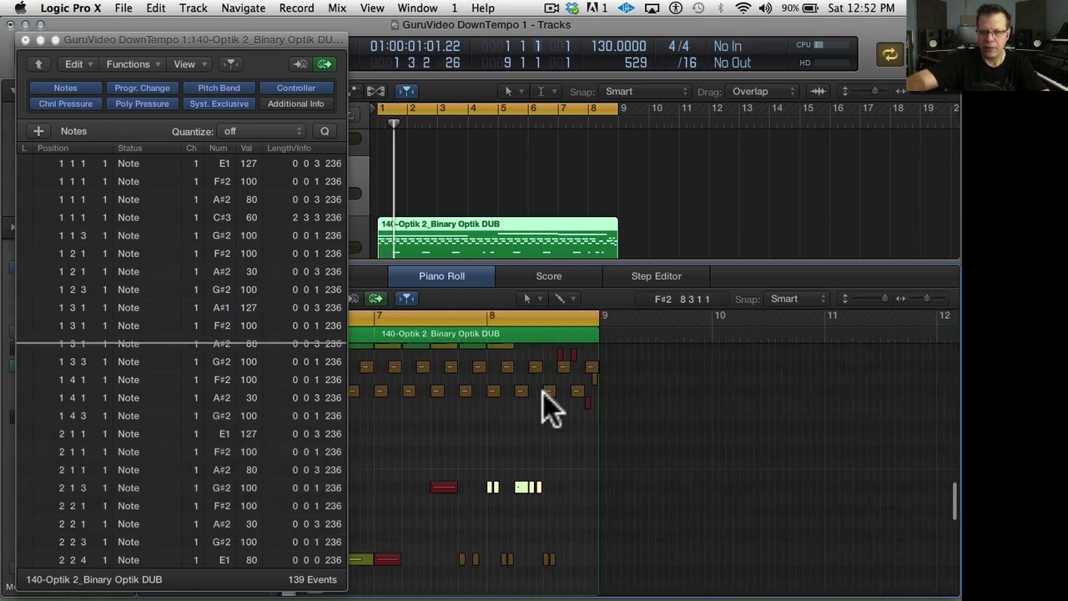
left_click(559, 354)
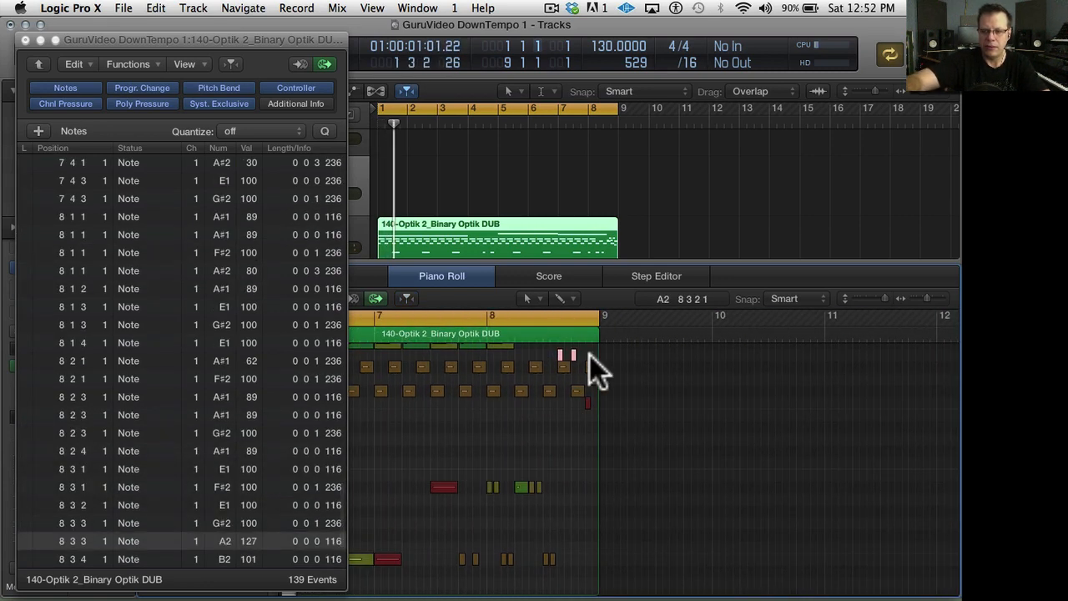
key("BackSpace")
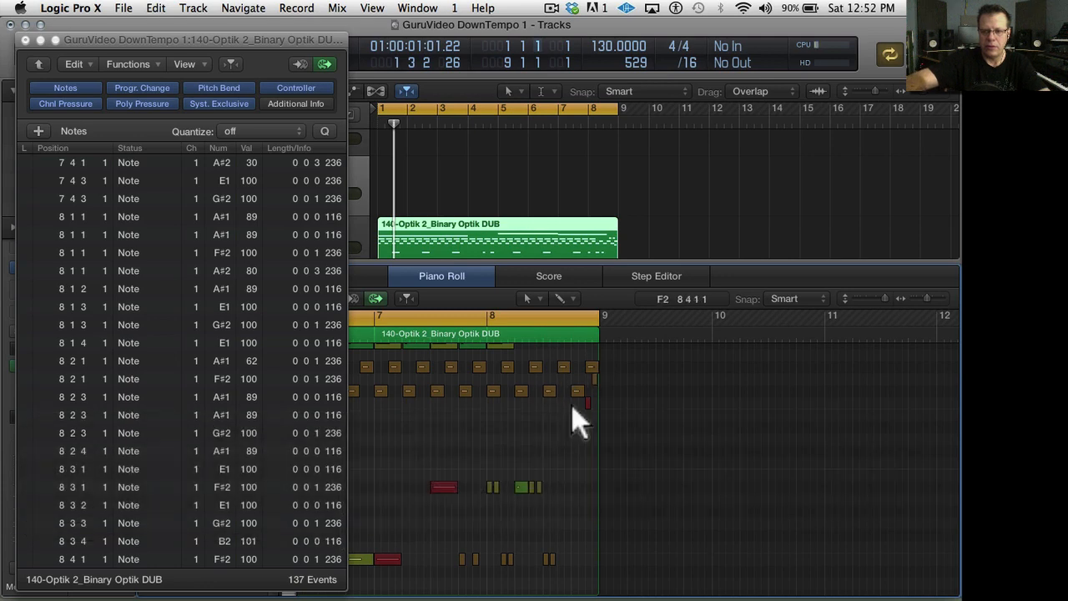
left_click(588, 403)
key("BackSpace")
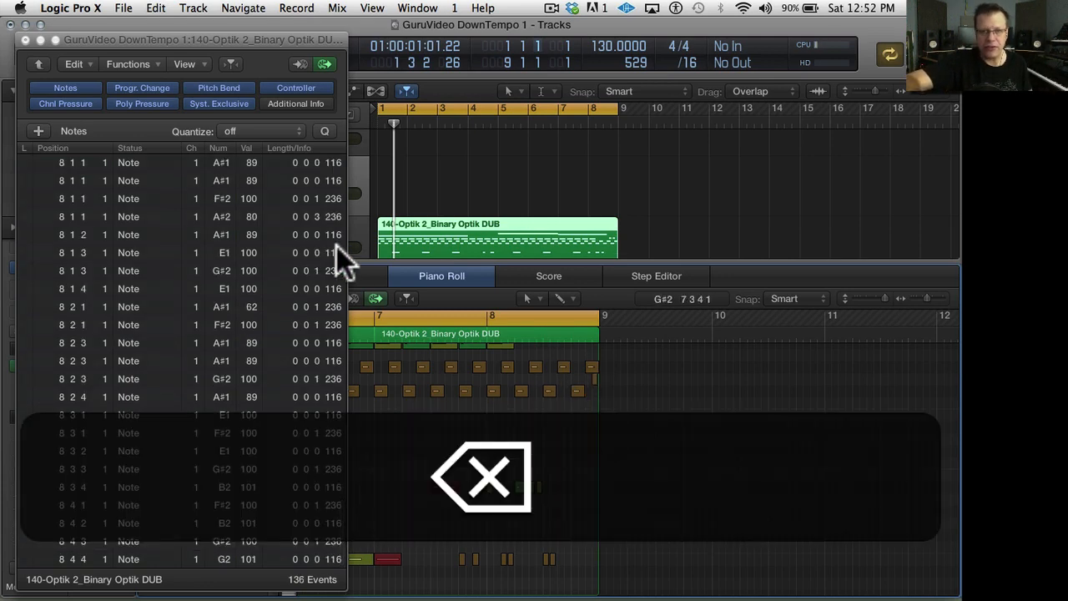
- Close the Event List and the Piano Roll so the full track area is shown
left_click(25, 39)
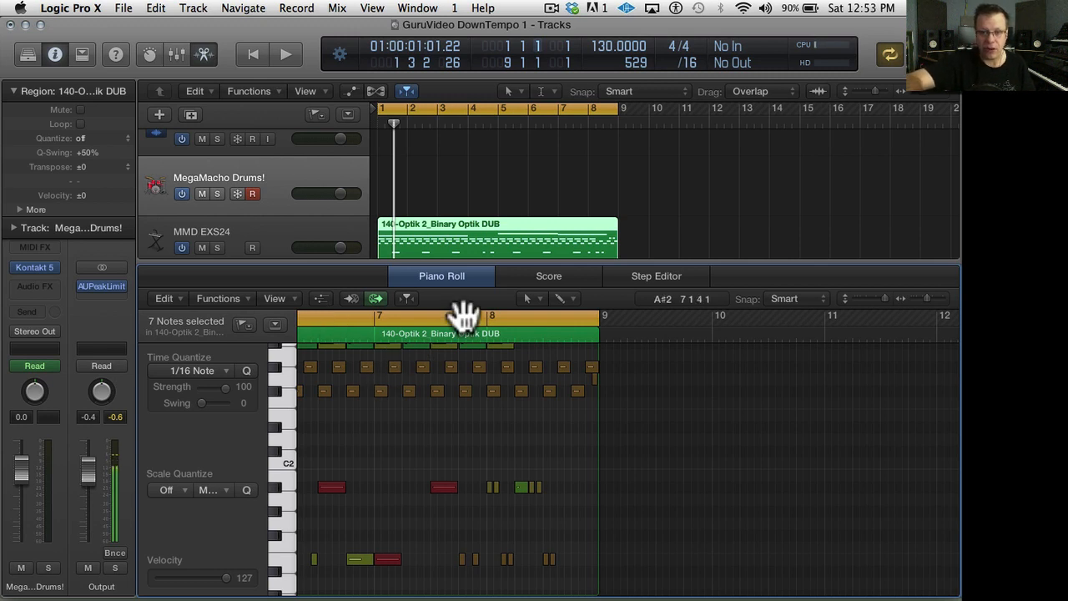
left_click_drag(448, 263, 457, 389)
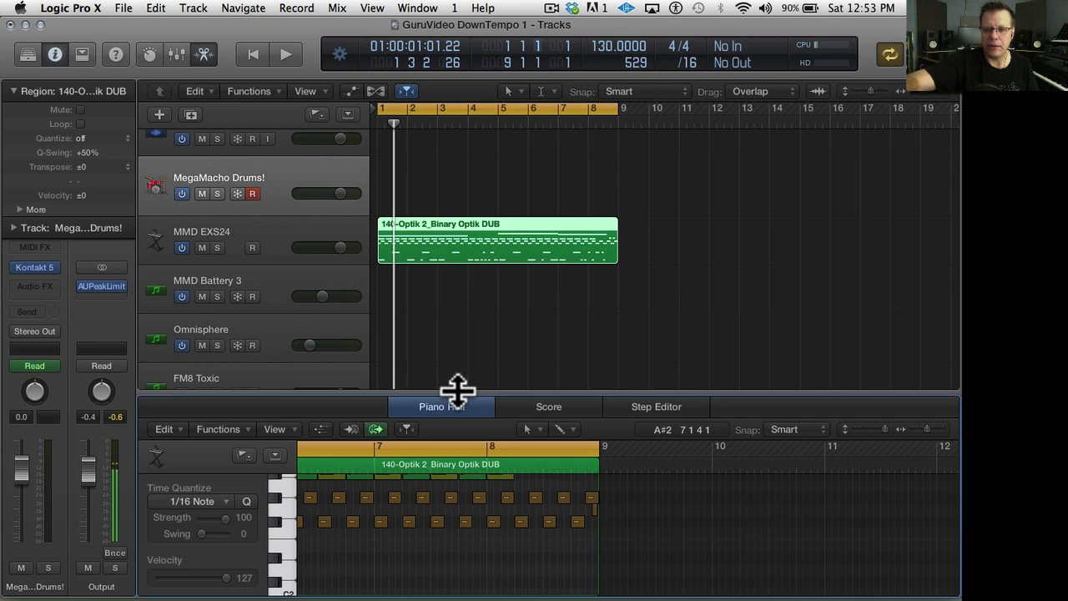
key("p")
key("p")
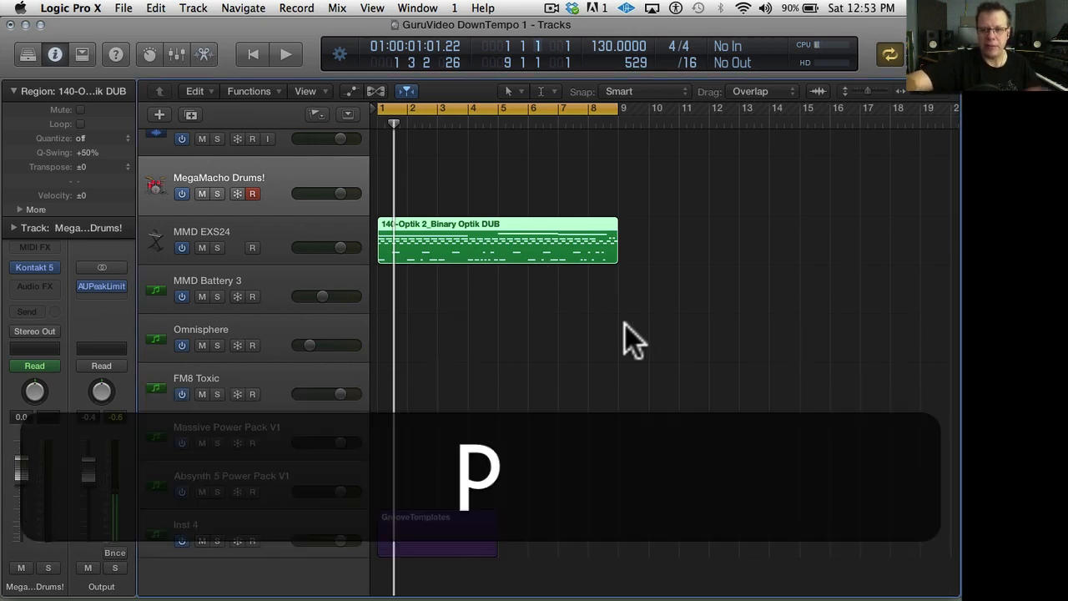
- Copy the groove region on the MMD EXS24 track to bar 9 and delete all of the copy's A#1 and lowest-row notes
left_click_drag(550, 229, 787, 248)
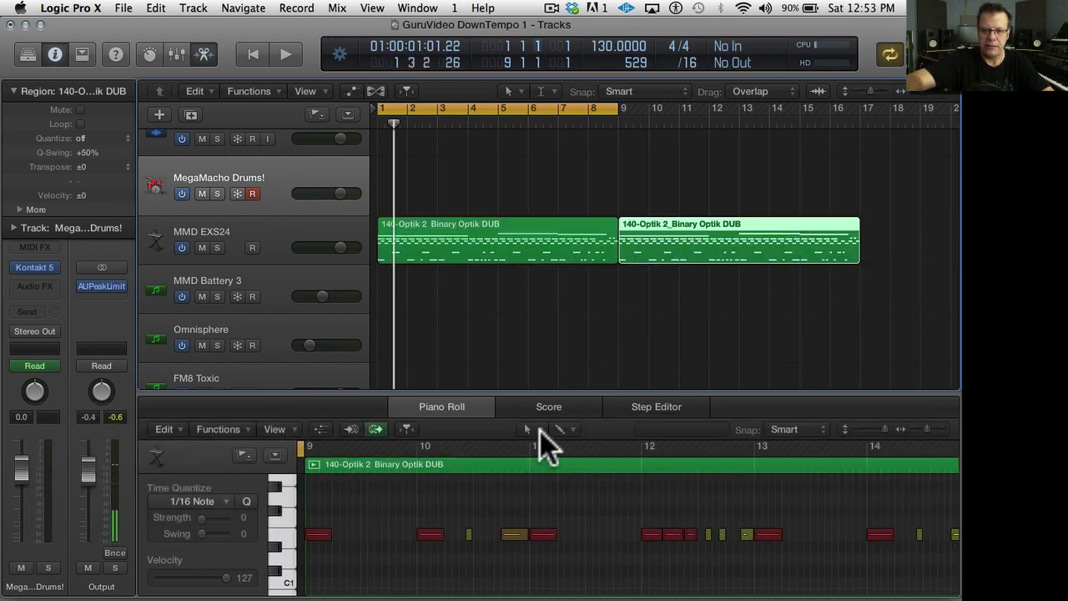
left_click_drag(577, 392, 584, 247)
scroll(490, 445, "left", 9)
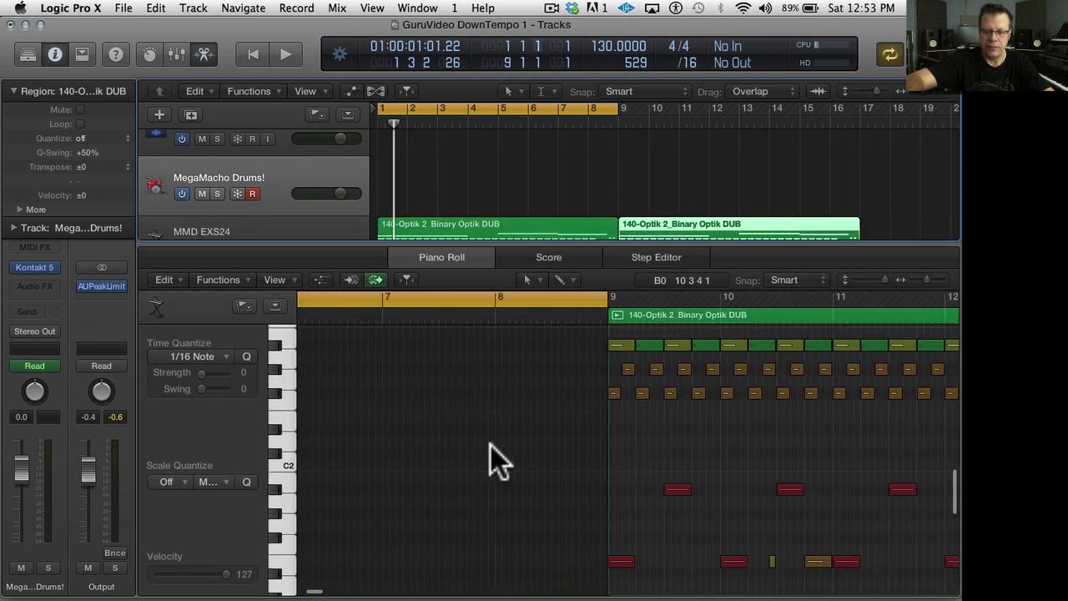
scroll(490, 445, "right", 9)
scroll(491, 444, "left", 2)
left_click(290, 566)
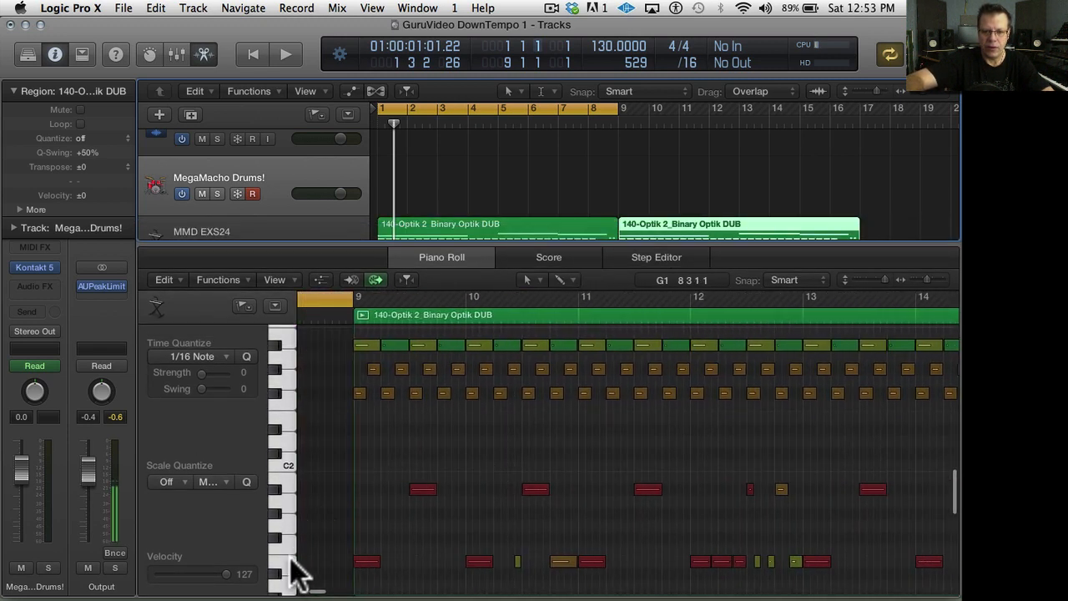
key("BackSpace")
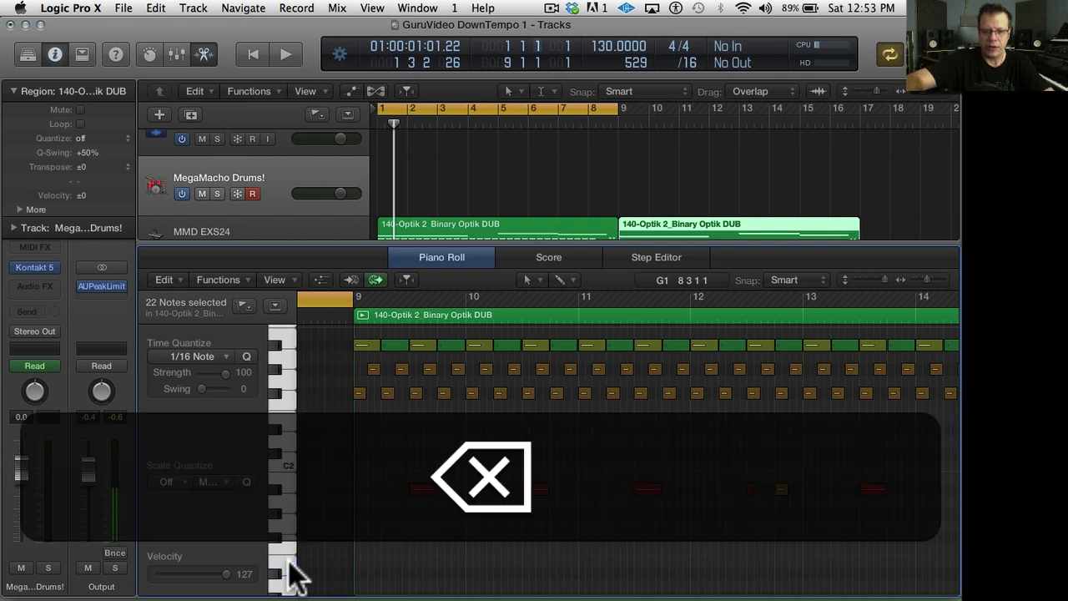
left_click(275, 490)
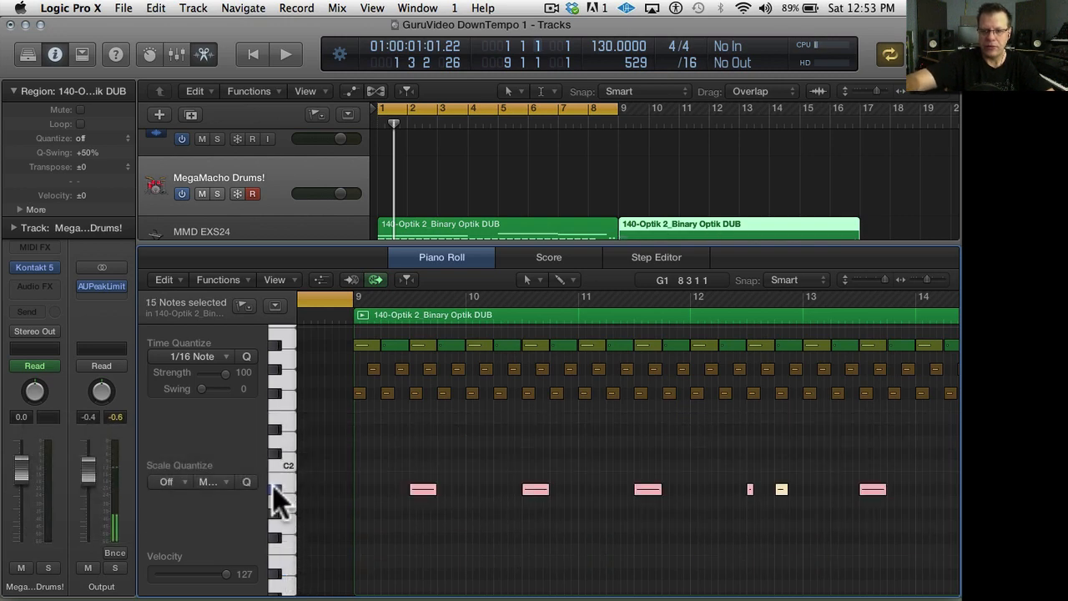
key("BackSpace")
- Swap the two MMD EXS24 regions, placing the stripped-down copy at bar 1 and the full groove at bar 9
key("space")
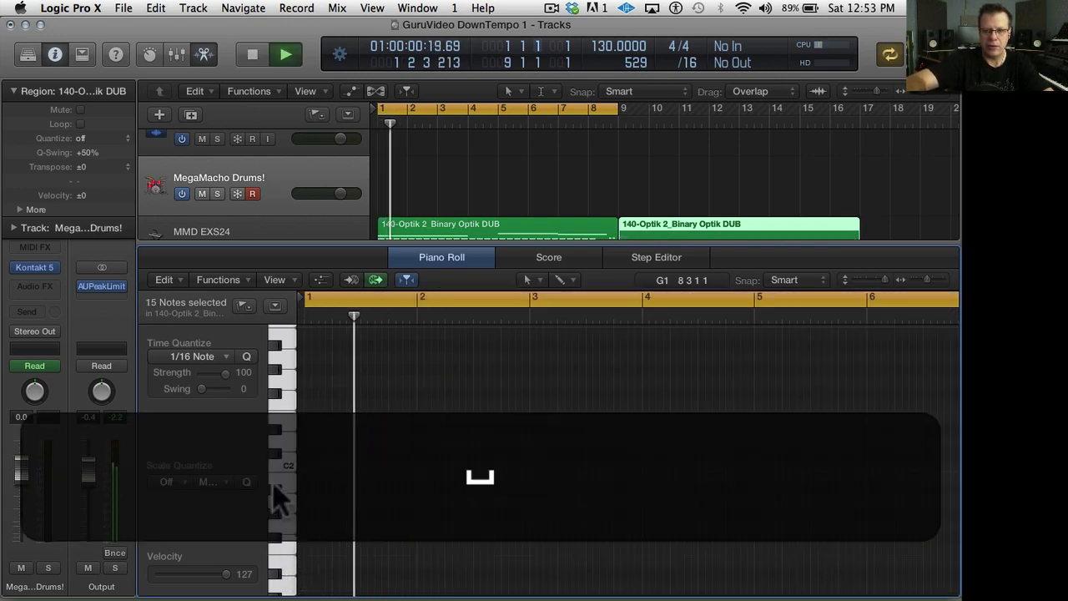
key("space")
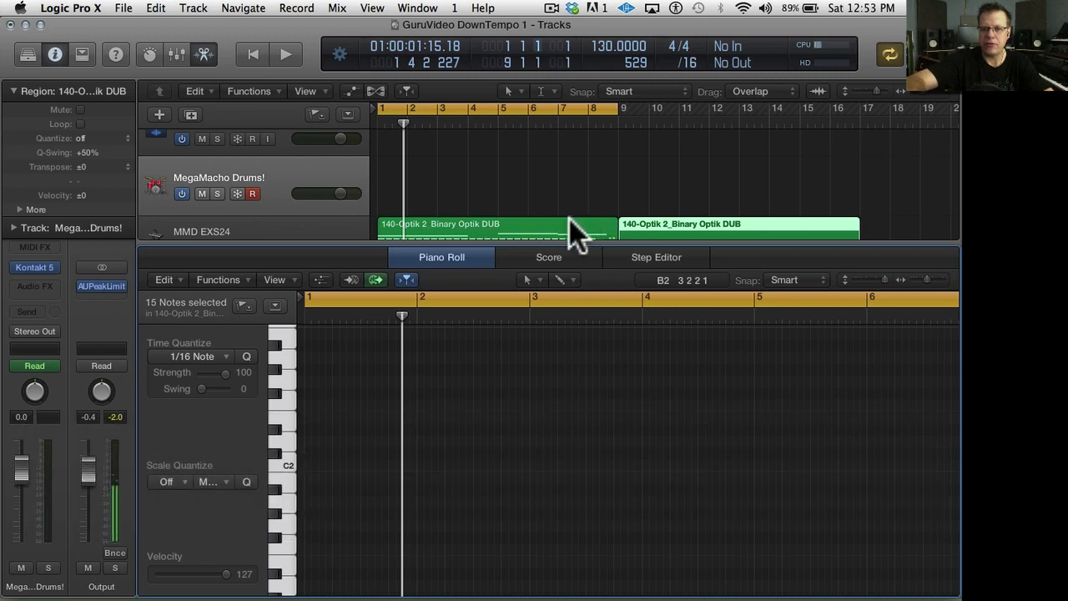
left_click_drag(569, 222, 525, 239)
left_click_drag(695, 162, 667, 218)
- Audition the stripped-down groove from bar 1, shrinking the Piano Roll to show more tracks, and stop playback
key("space")
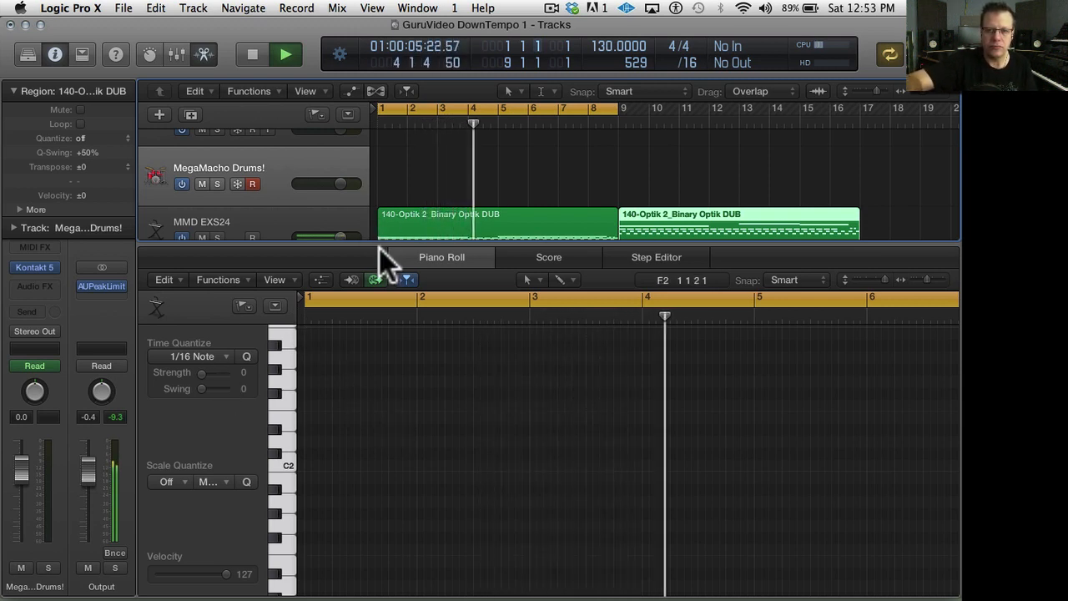
left_click_drag(381, 240, 385, 417)
key("space")
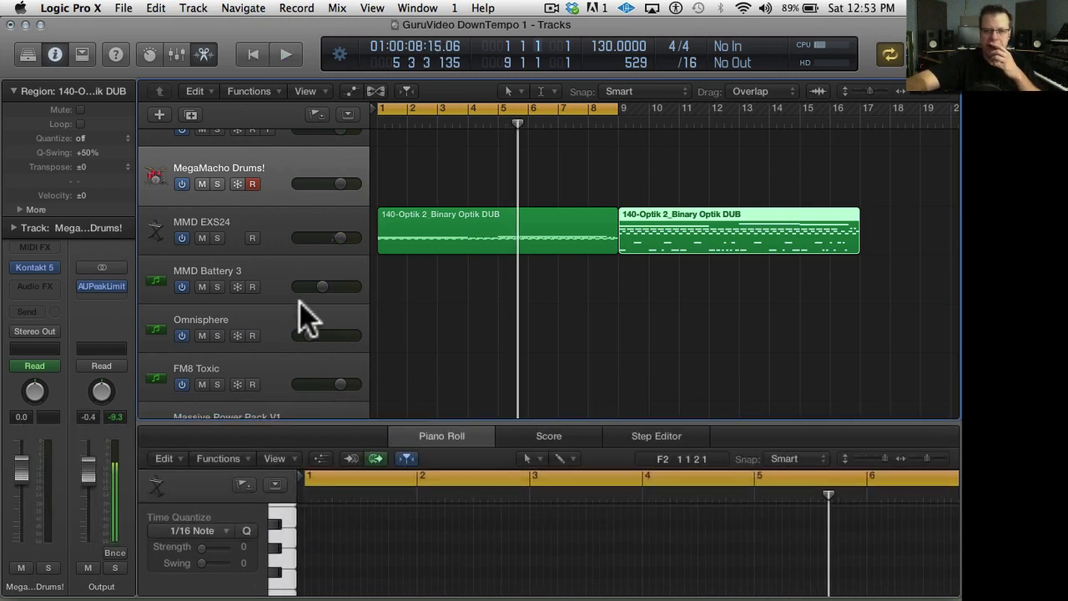
- Add a new software instrument track and move it directly below the MMD EXS24 track
left_click(242, 221)
scroll(243, 221, "down", 5)
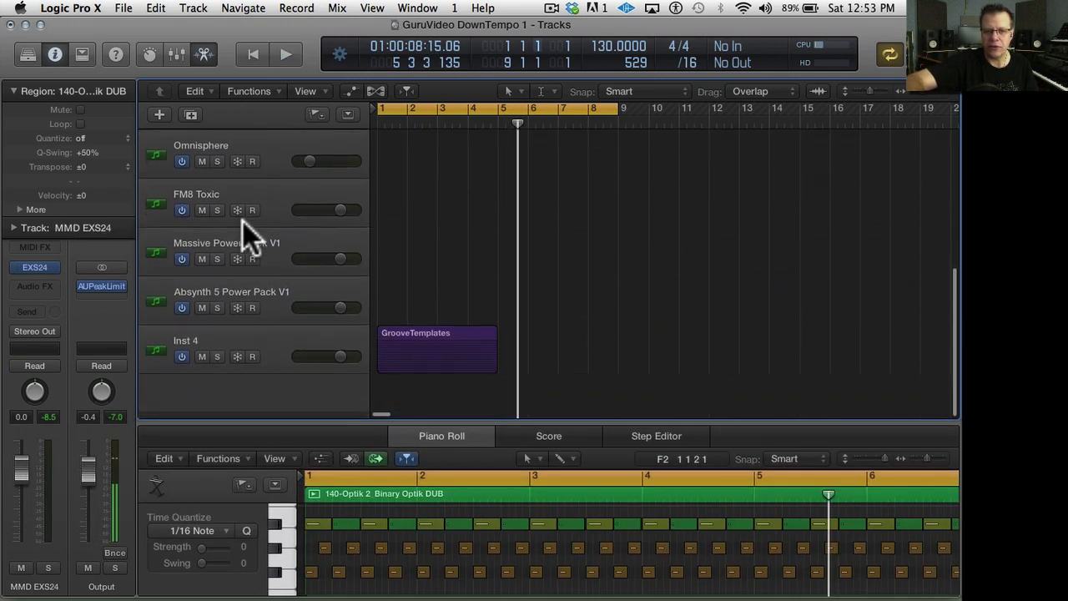
double_click(237, 394)
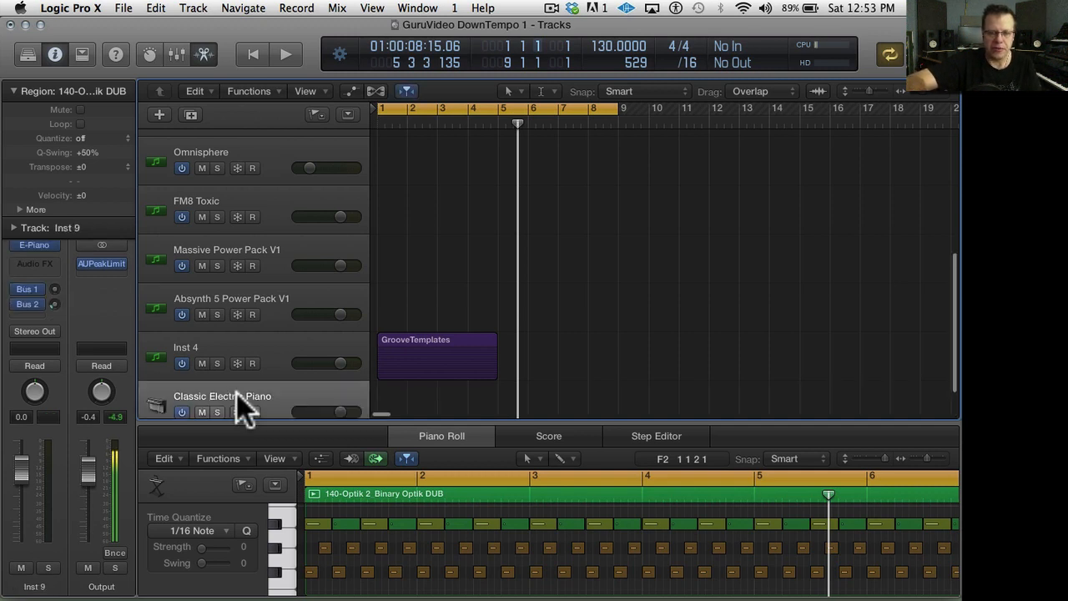
left_click_drag(236, 392, 222, 314)
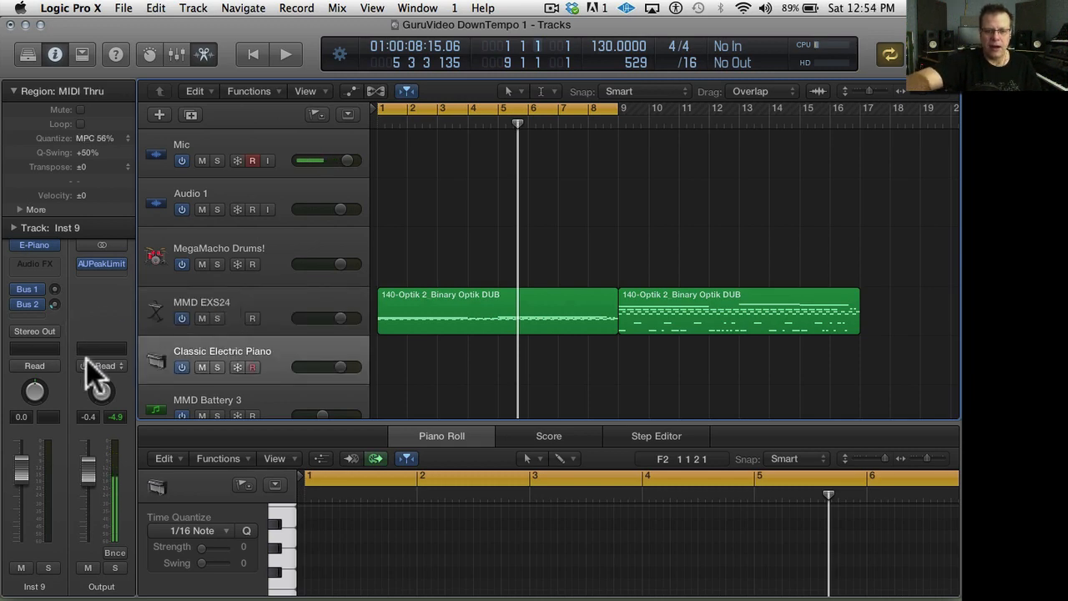
- In the Mixer, copy the MMD EXS24 channel's EXS24 instrument onto the Classic Electric Piano channel, replacing its E-Piano
key("x")
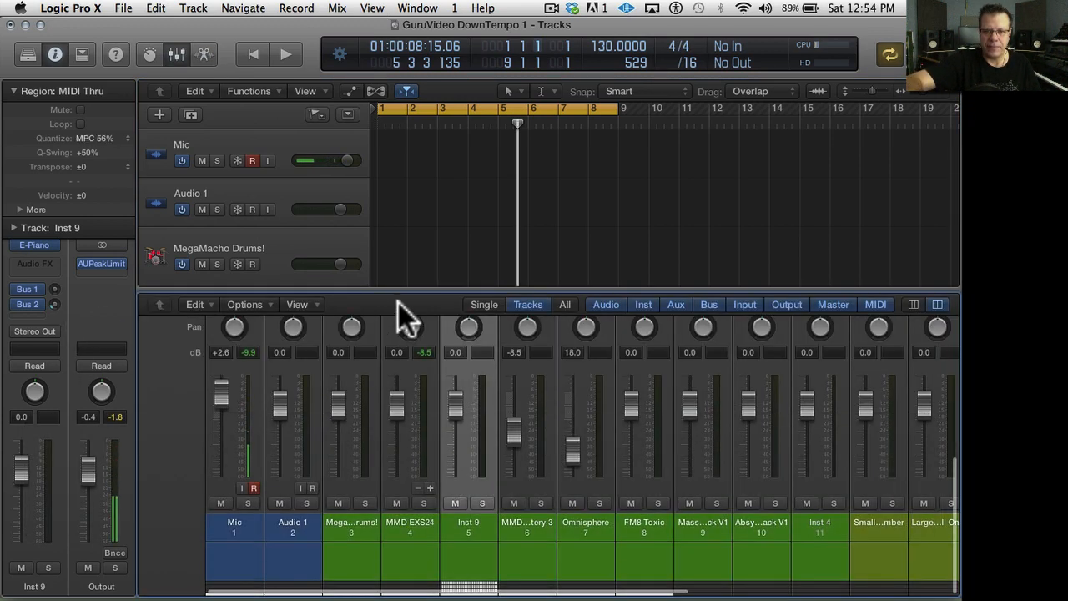
scroll(415, 374, "up", 5)
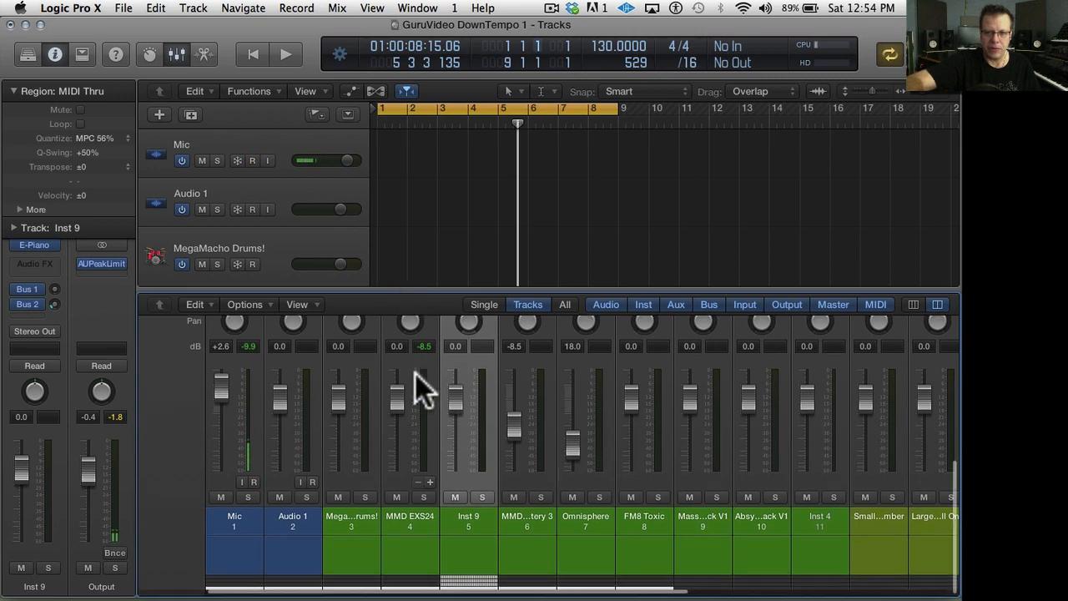
scroll(416, 373, "up", 3)
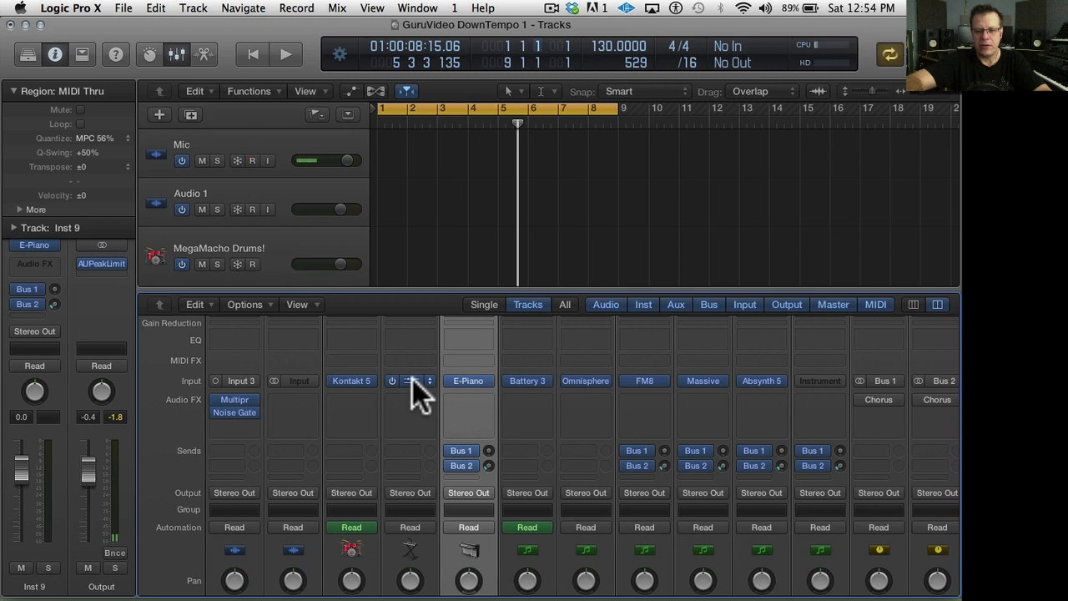
left_click_drag(410, 378, 472, 387)
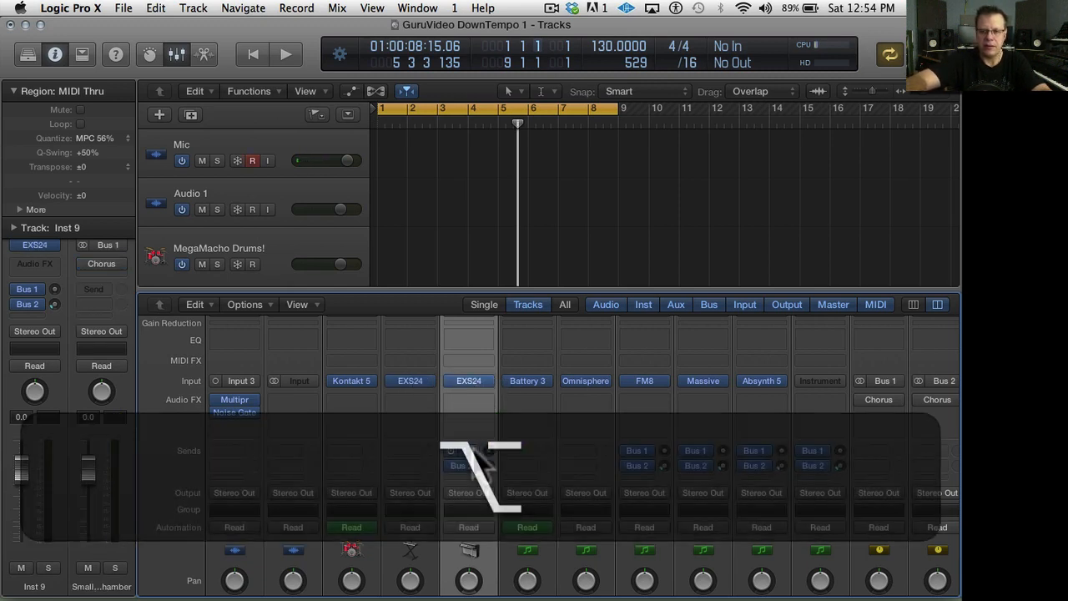
- Remove the Bus 1 and Bus 2 sends from the new EXS24 channel
left_click(472, 450)
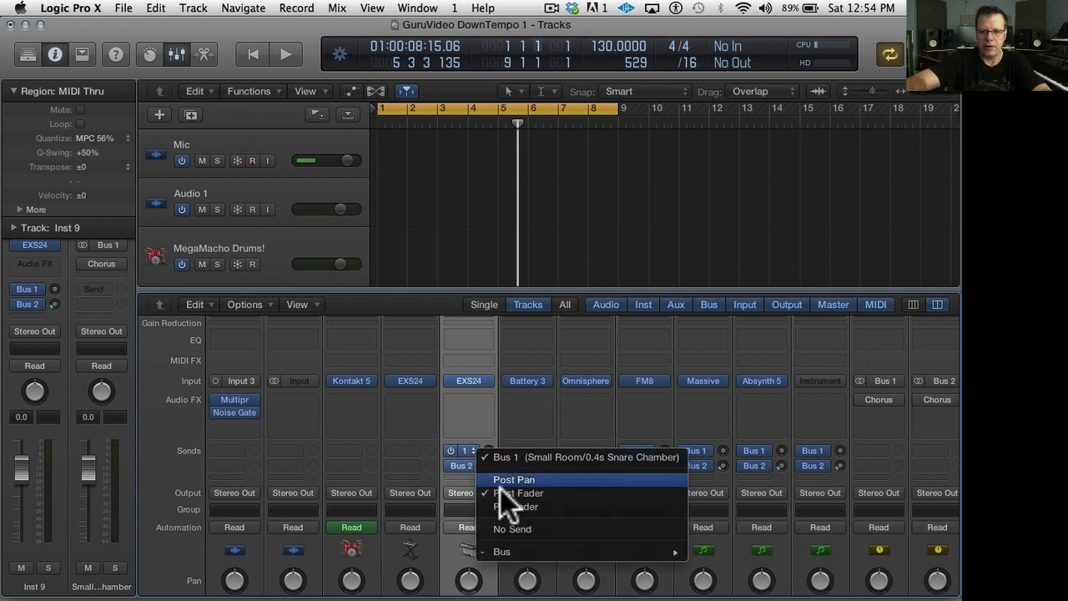
left_click(506, 529)
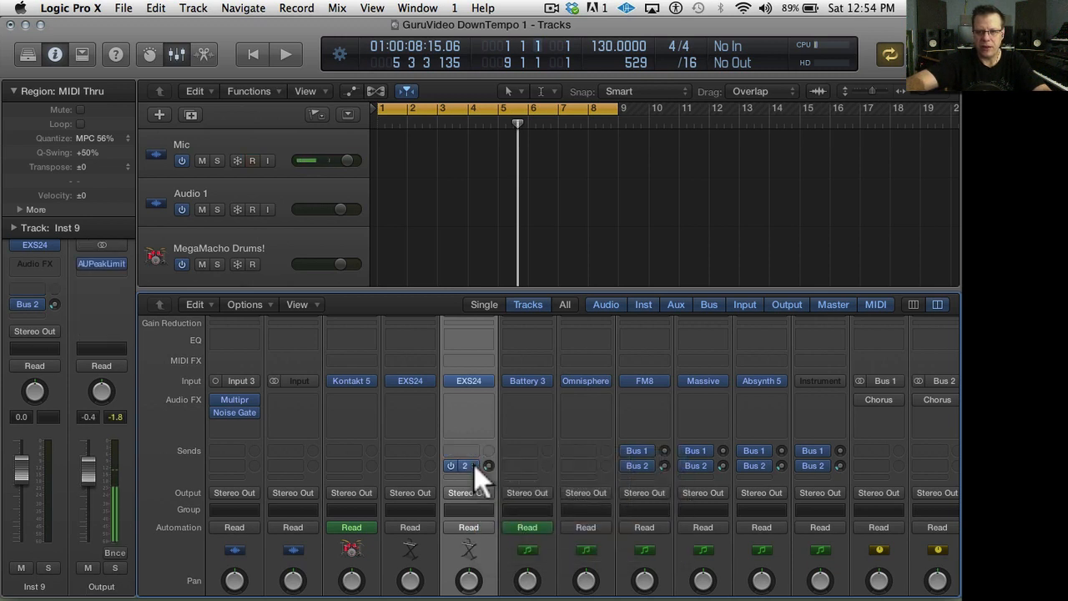
left_click(474, 465)
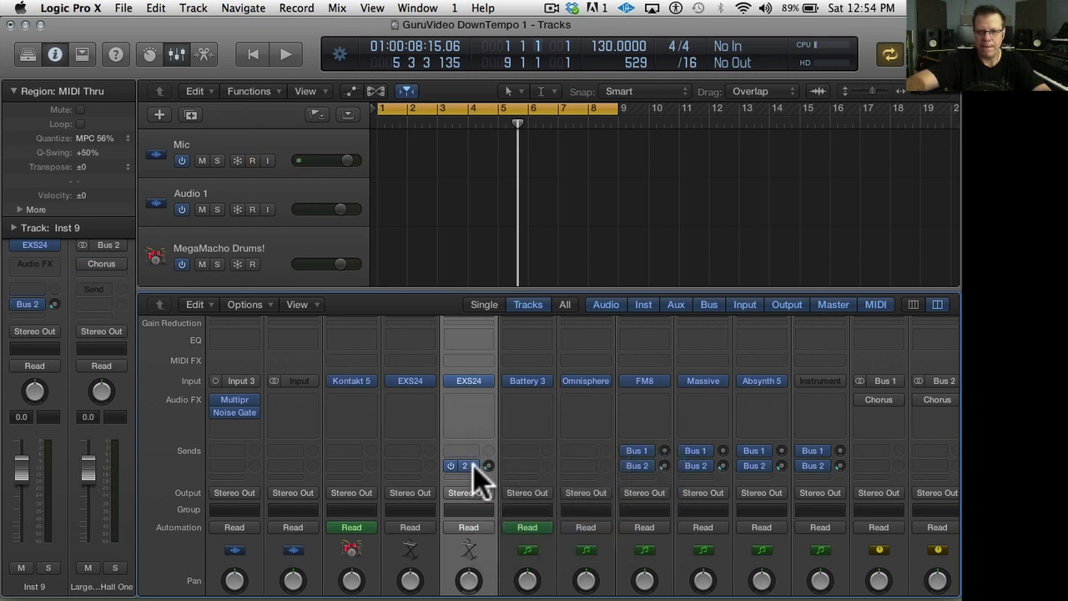
left_click(473, 465)
left_click(527, 544)
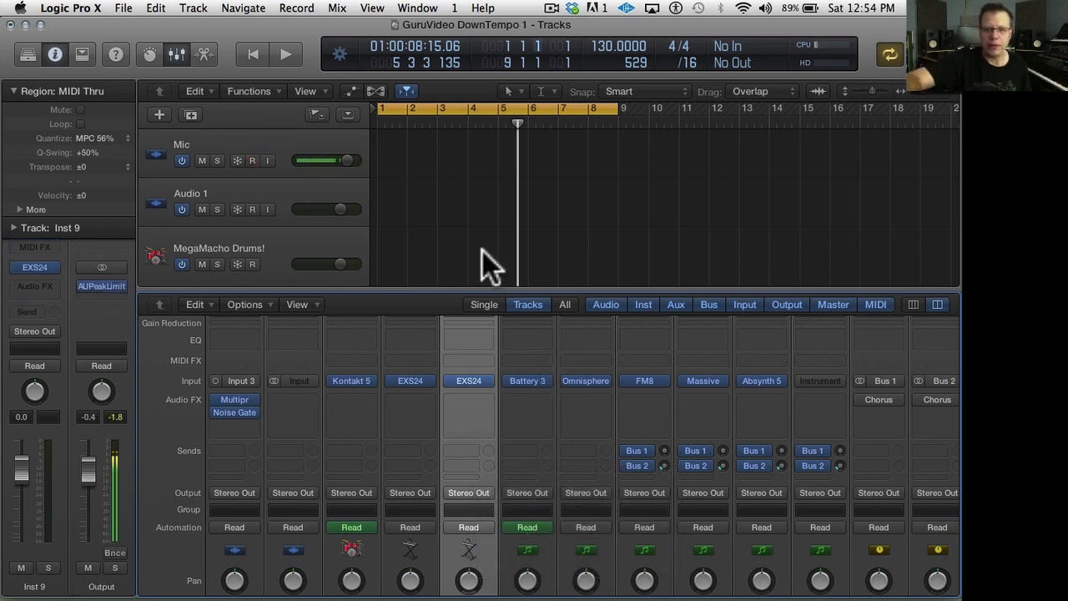
- Copy the full groove region at bar 9 from the MMD EXS24 track onto the DubStep 1 track at the same position
scroll(482, 250, "down", 5)
left_click_drag(663, 154, 672, 213)
key("alt")
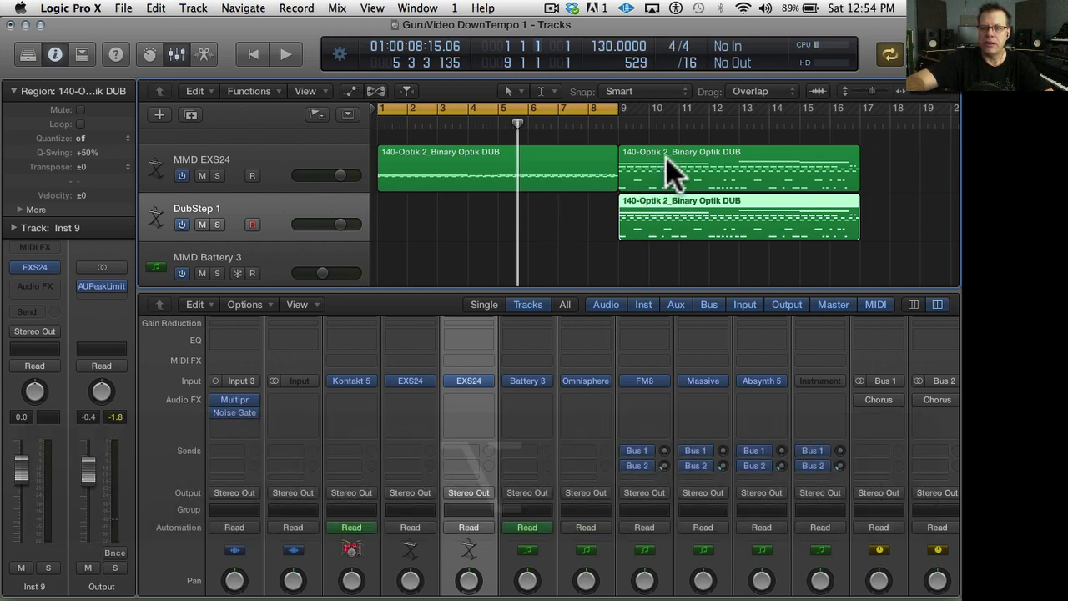
- Replace the full groove region at bar 9 on the MMD EXS24 track with a copy of its bar 1 region
left_click(676, 154)
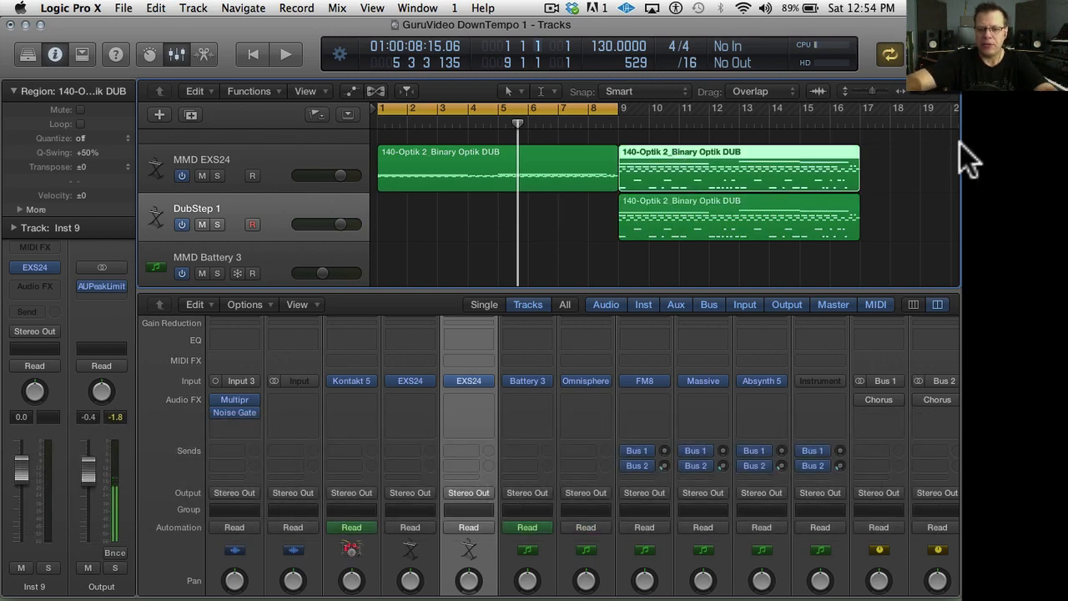
key("BackSpace")
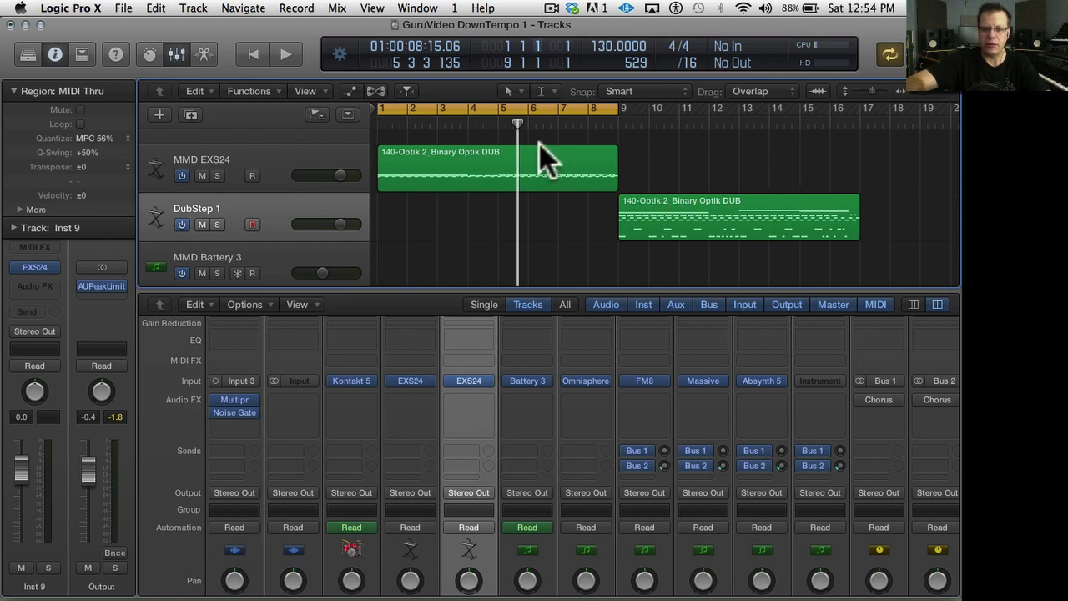
key("alt")
left_click_drag(519, 155, 765, 174)
- Open the DubStep 1 region in an enlarged Piano Roll, zoomed out to show all its notes and its full length
left_click(733, 204)
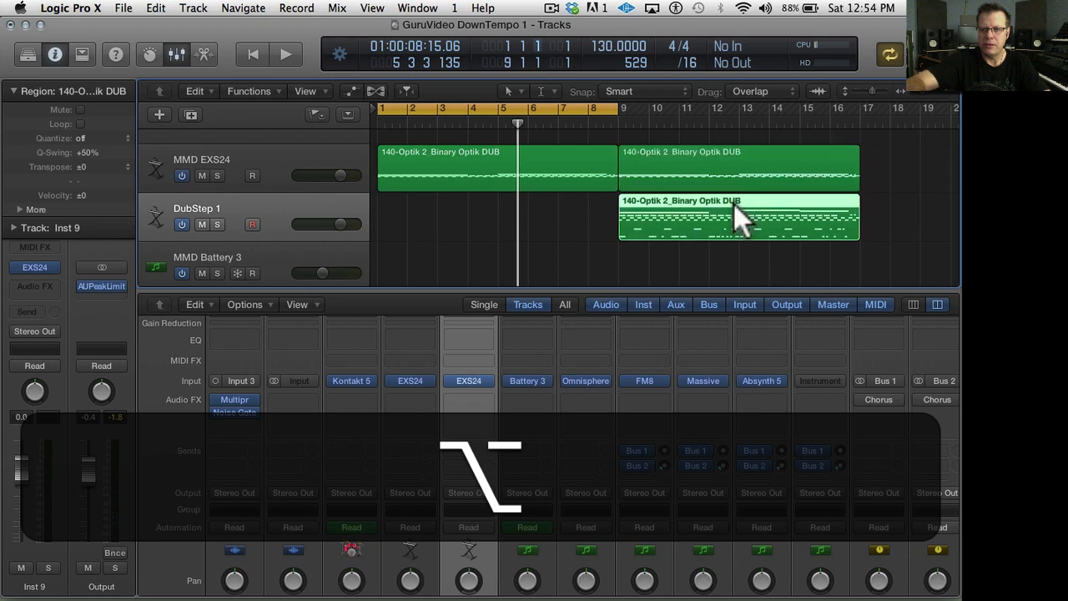
key("p")
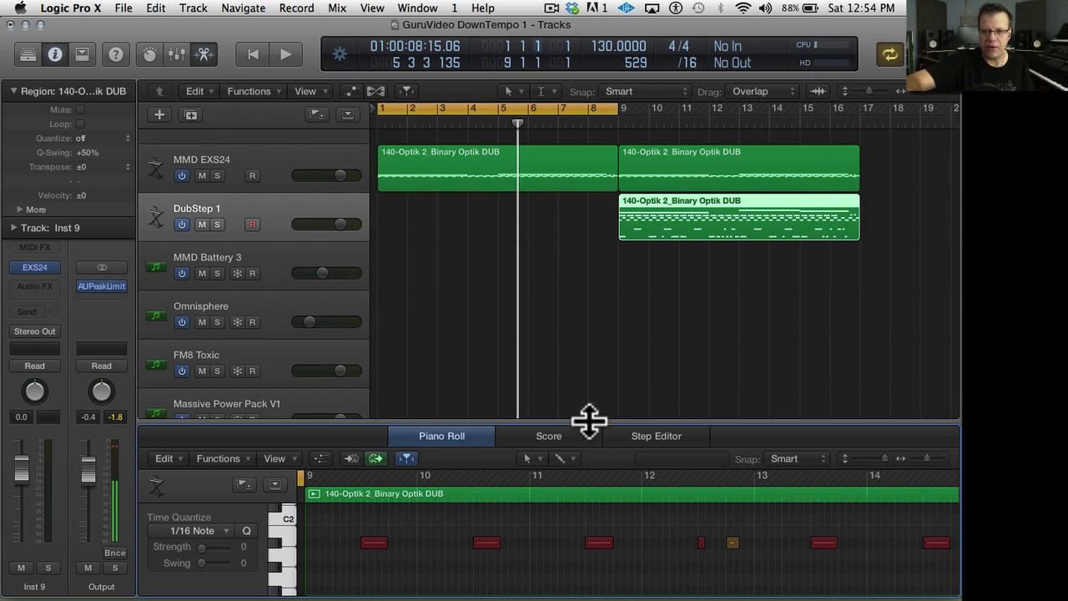
left_click_drag(589, 422, 586, 255)
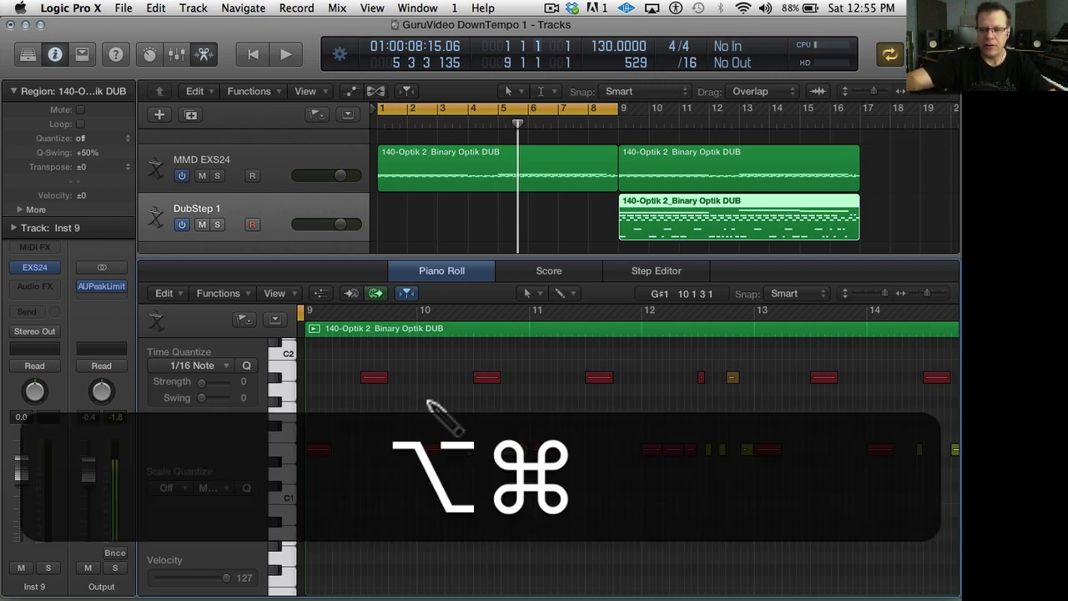
key("alt+shift+super+Up")
key("ctrl+alt+super+Up")
key("ctrl+alt+Up")
key("ctrl+alt+Up")
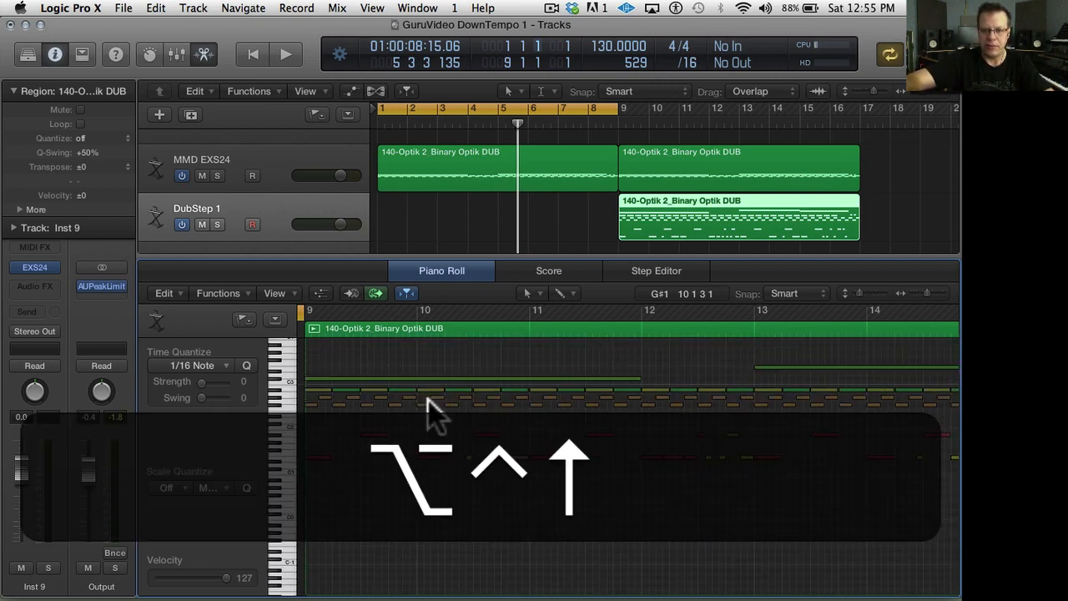
key("ctrl+alt+Left")
key("ctrl+alt+Left")
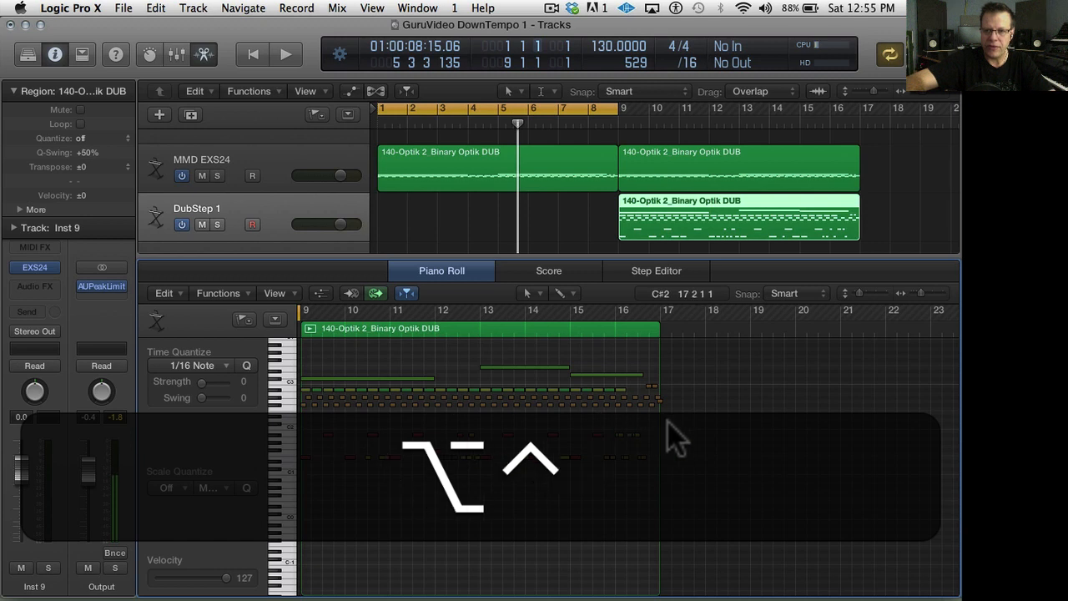
- Select all notes above the A#1 row in the DubStep 1 region, including the long sustained notes
left_click_drag(704, 436, 514, 469)
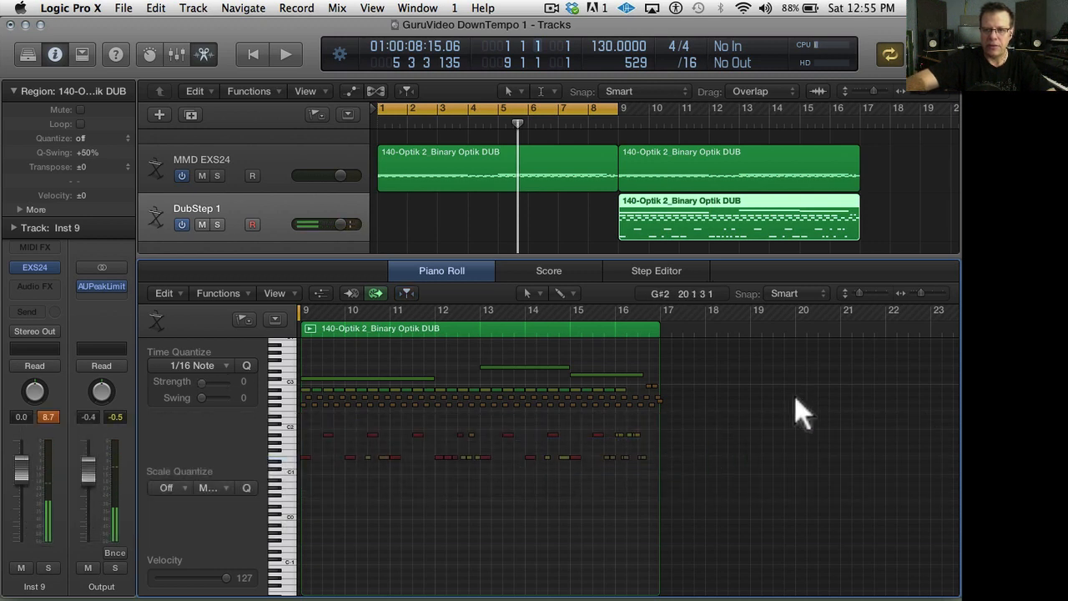
left_click_drag(795, 396, 582, 369)
left_click_drag(708, 423, 263, 345)
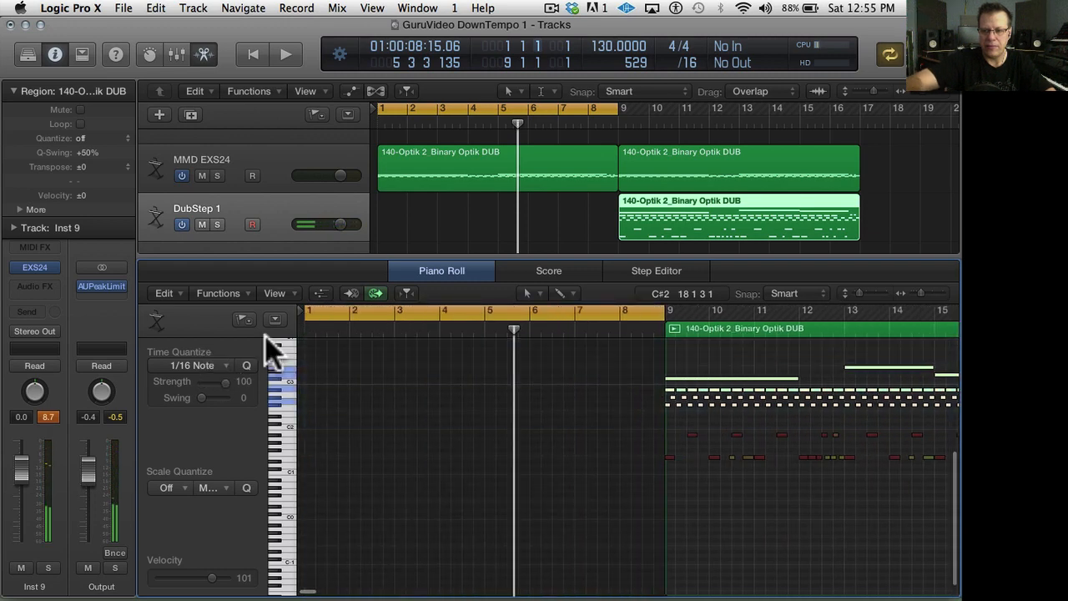
key("BackSpace")
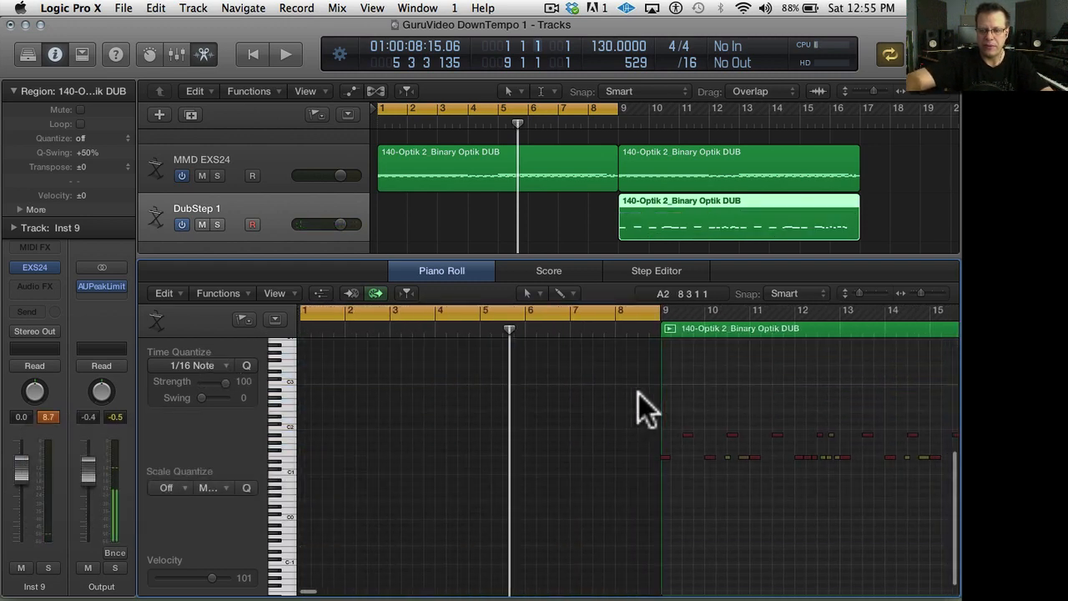
scroll(639, 394, "right", 5)
key("super+z")
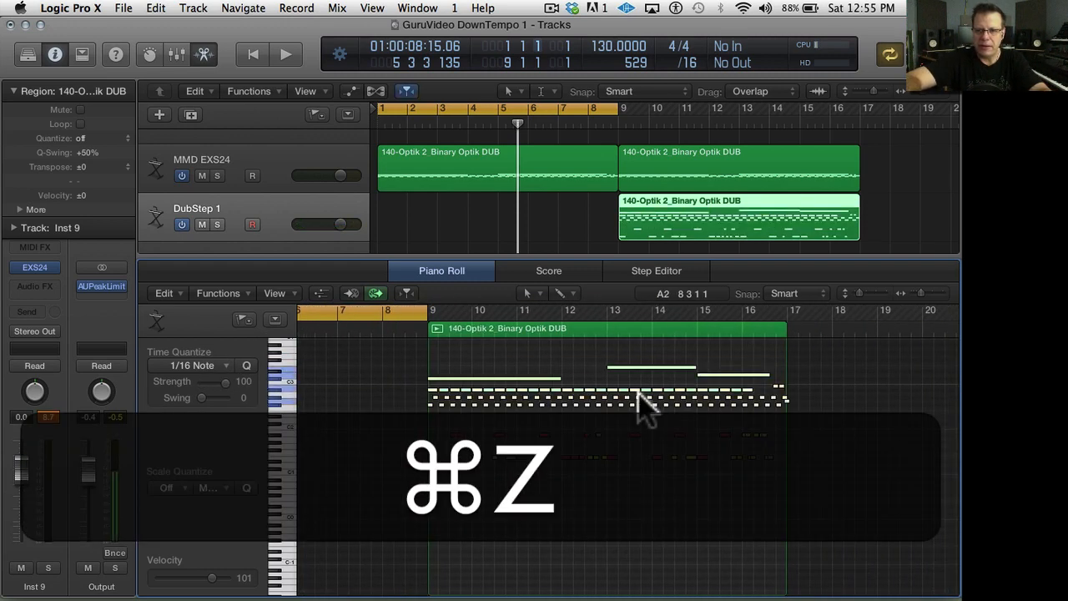
- Exclude the three long sustained notes from the selection and delete the remaining short upper notes from the DubStep 1 region
key("shift")
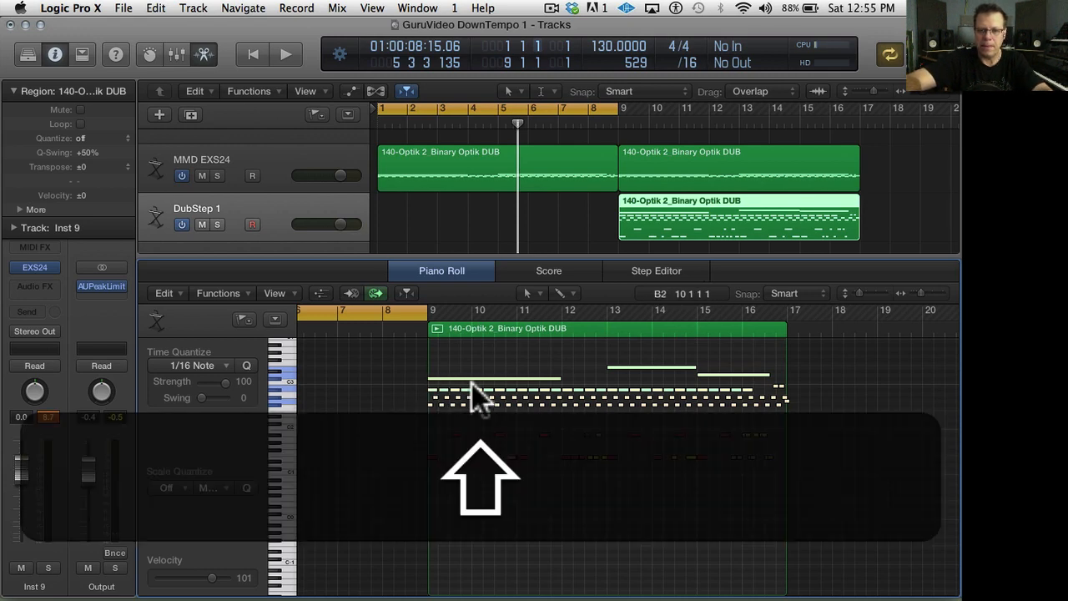
left_click_drag(409, 353, 819, 375)
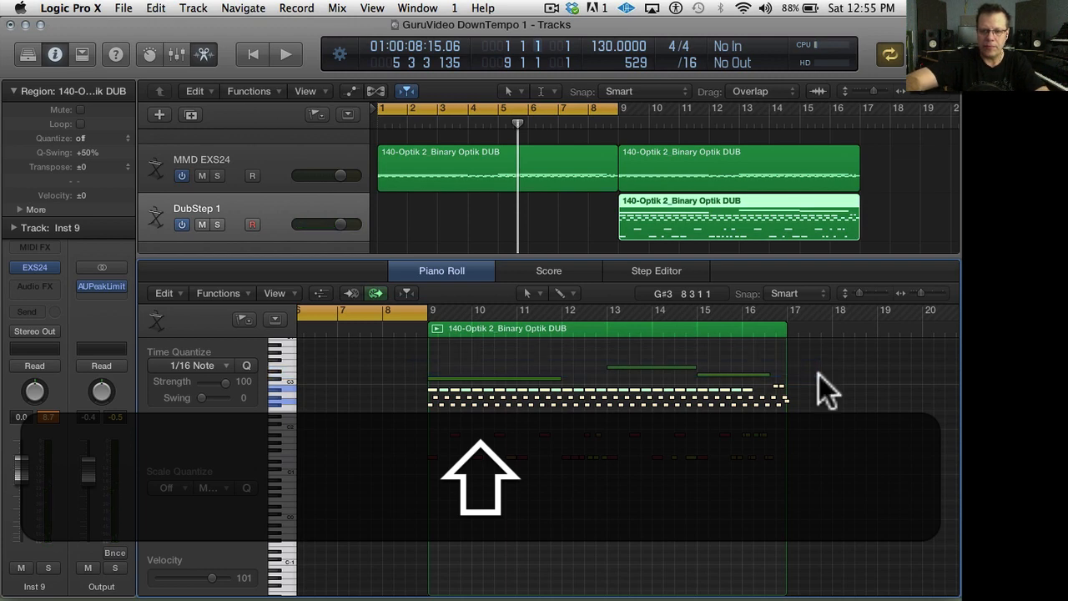
key("BackSpace")
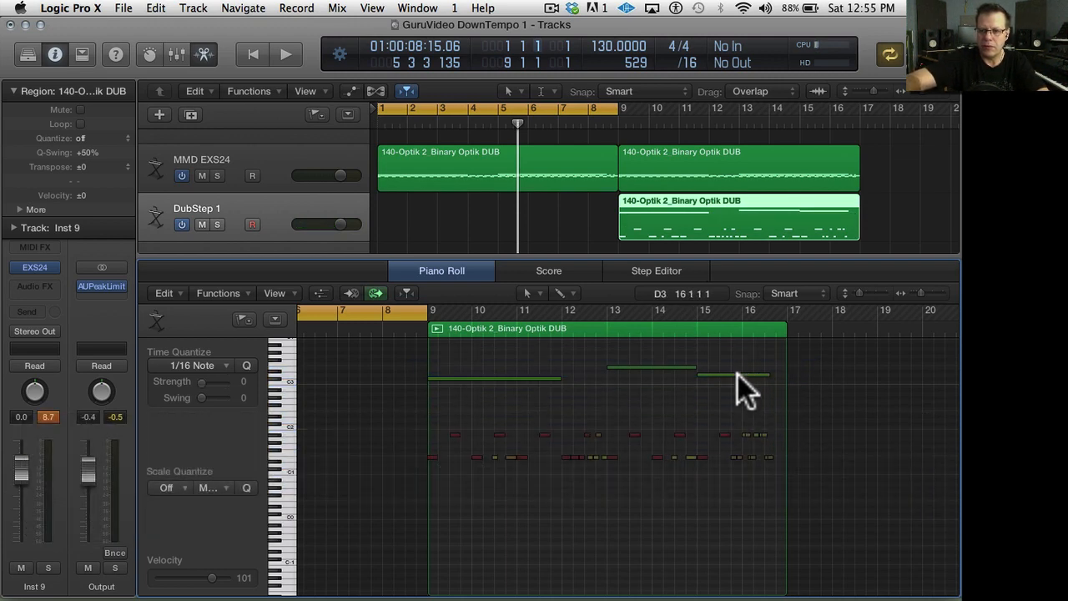
- Delete the long sustained D3 note starting at bar 15 from the DubStep 1 region
left_click(738, 374)
key("BackSpace")
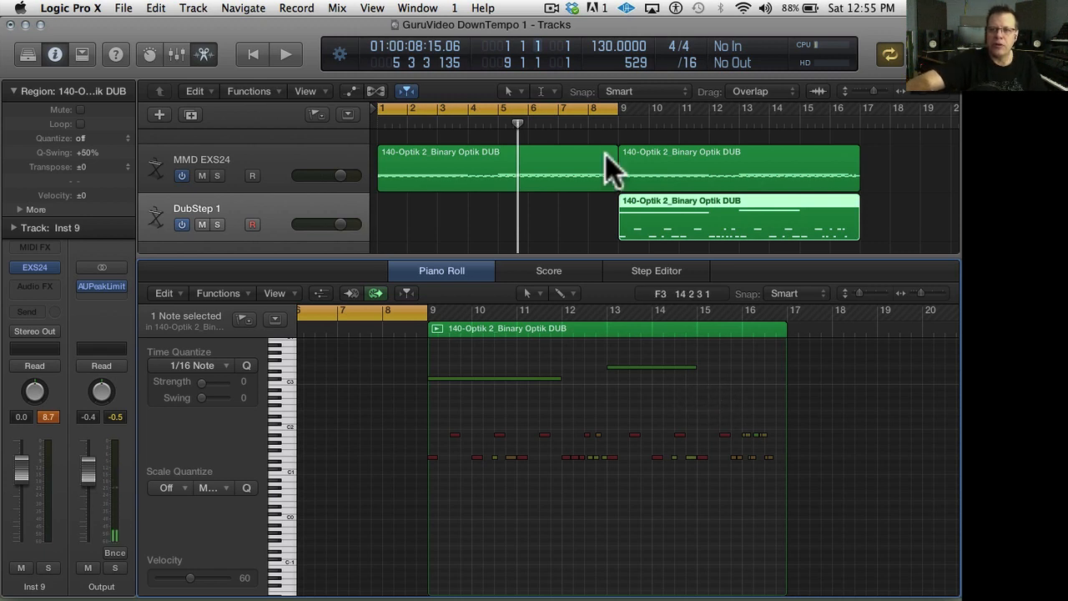
- Play the MMD EXS24 track while lowering ENV 2 sustain to minimum and setting a short decay in its EXS24 sampler, ending playback
left_click(237, 157)
key("x")
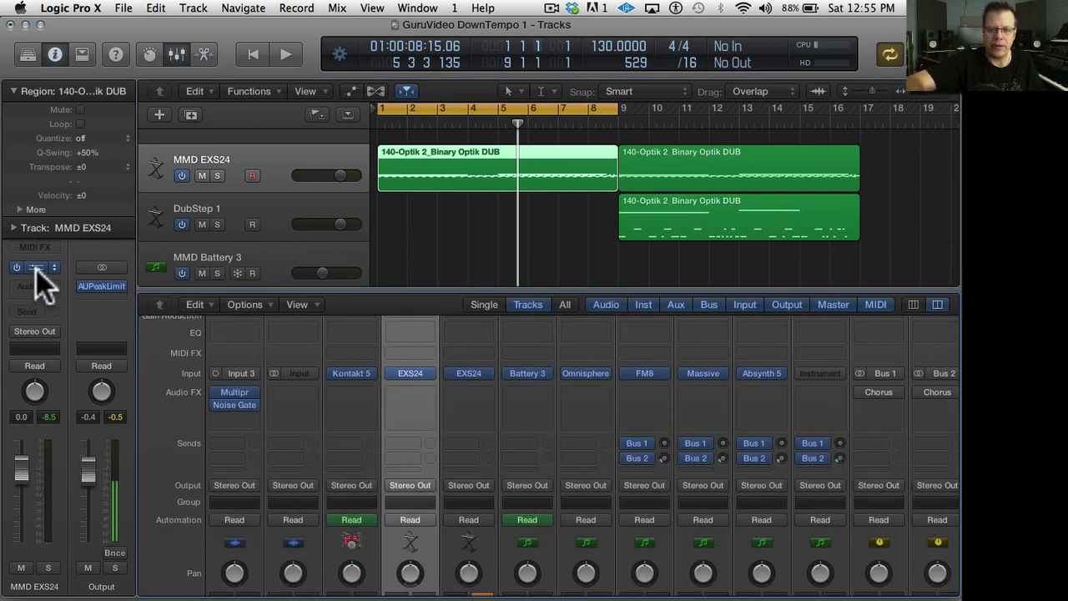
left_click(36, 268)
key("space")
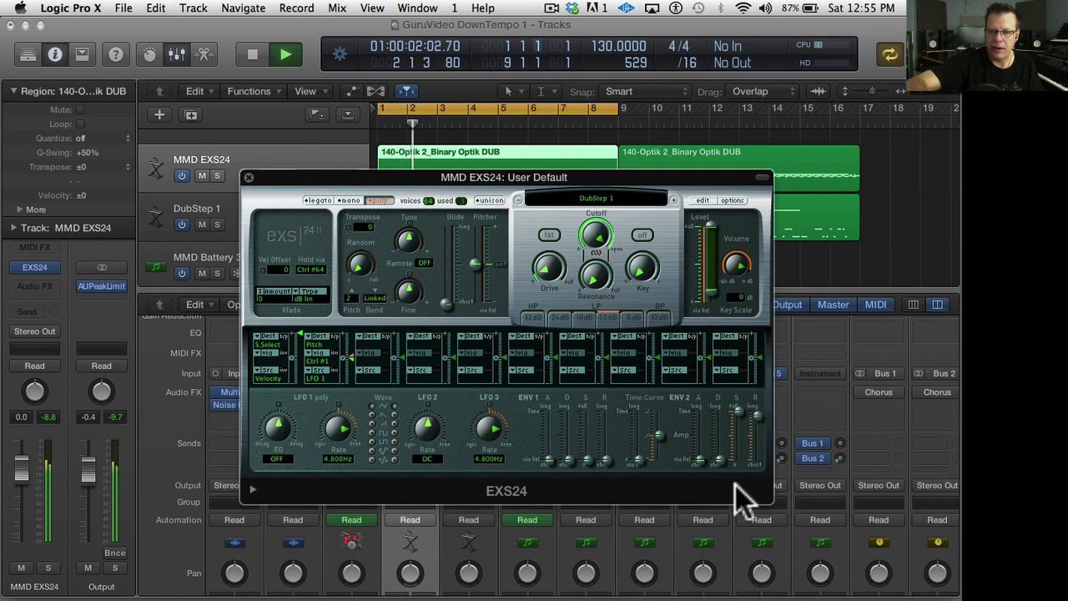
left_click_drag(738, 415, 718, 453)
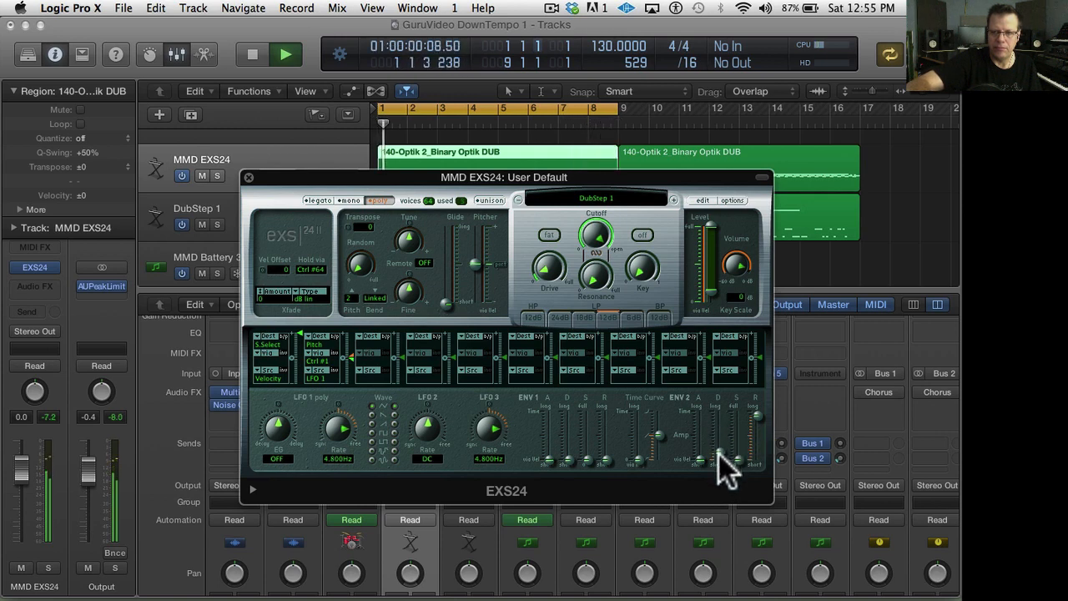
left_click(248, 177)
key("space")
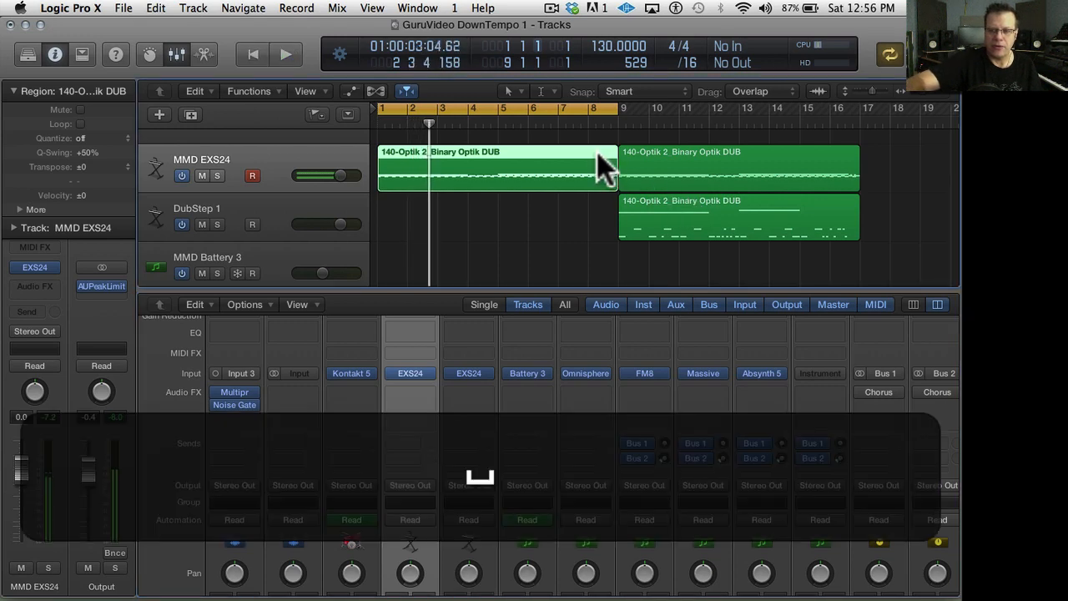
- Delete the pair of short notes at the end of bar 8 from the MMD EXS24 bar 1 region and audition it
key("x")
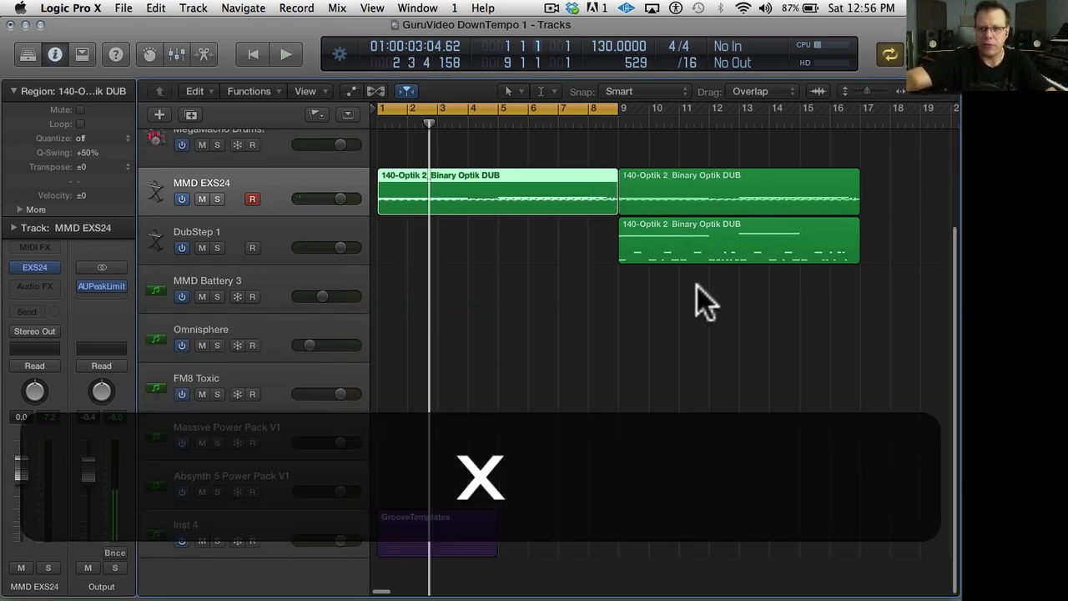
key("x")
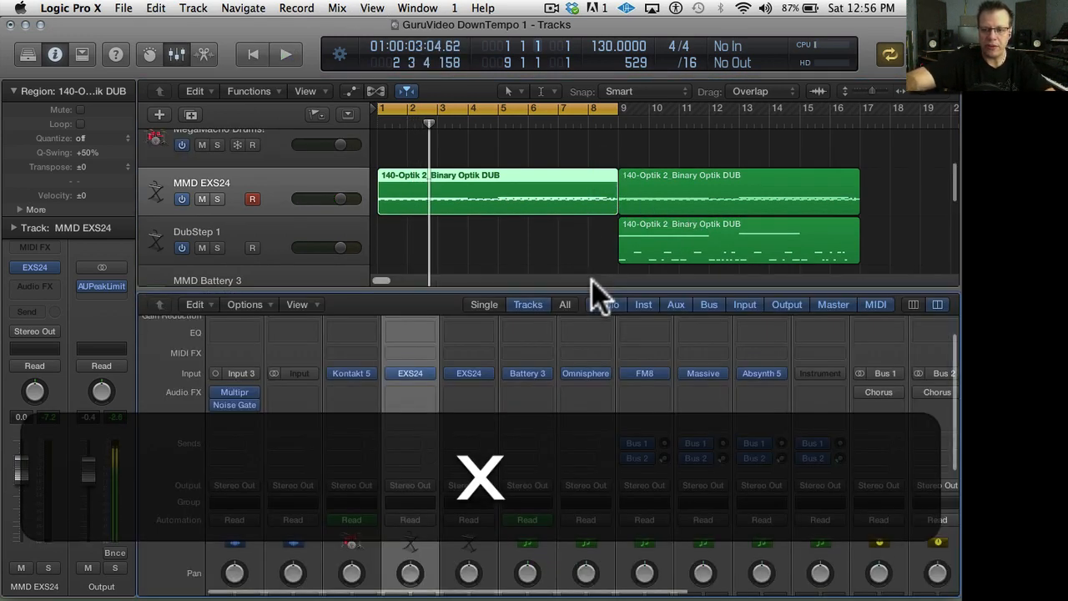
key("p")
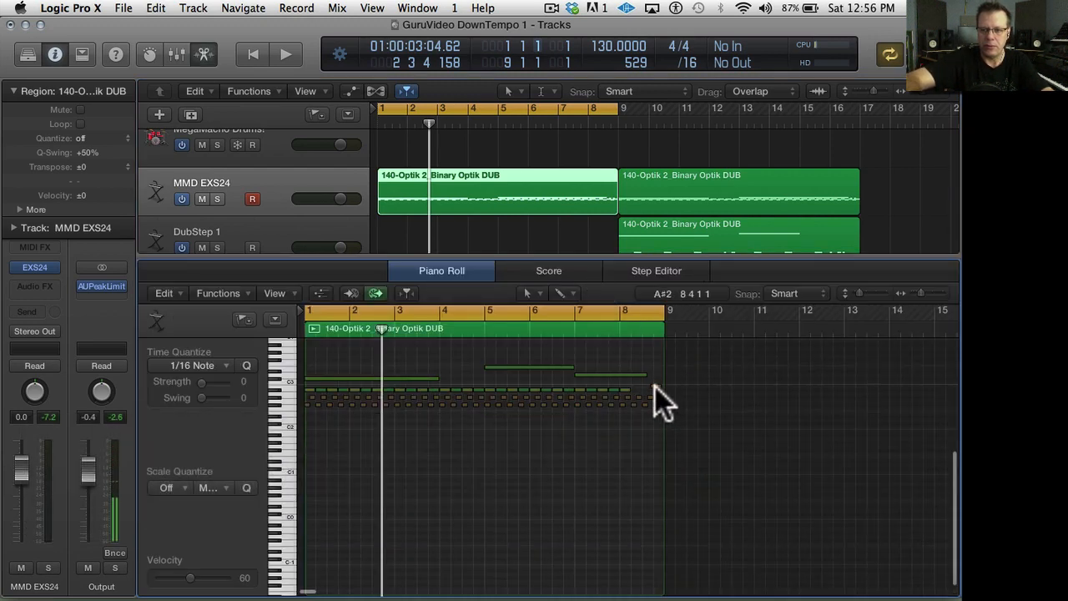
left_click(653, 384)
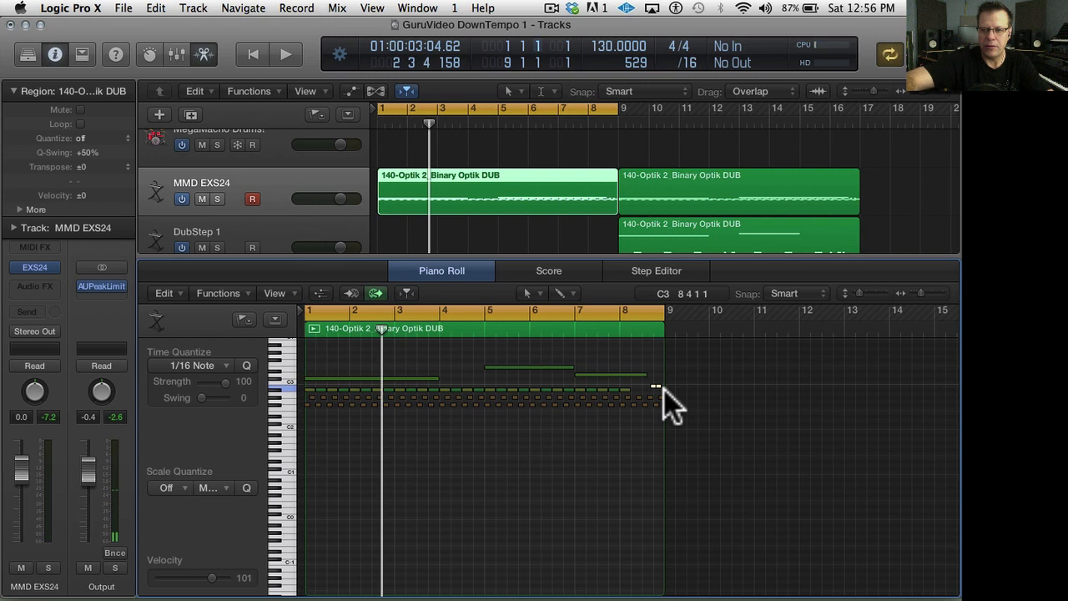
key("BackSpace")
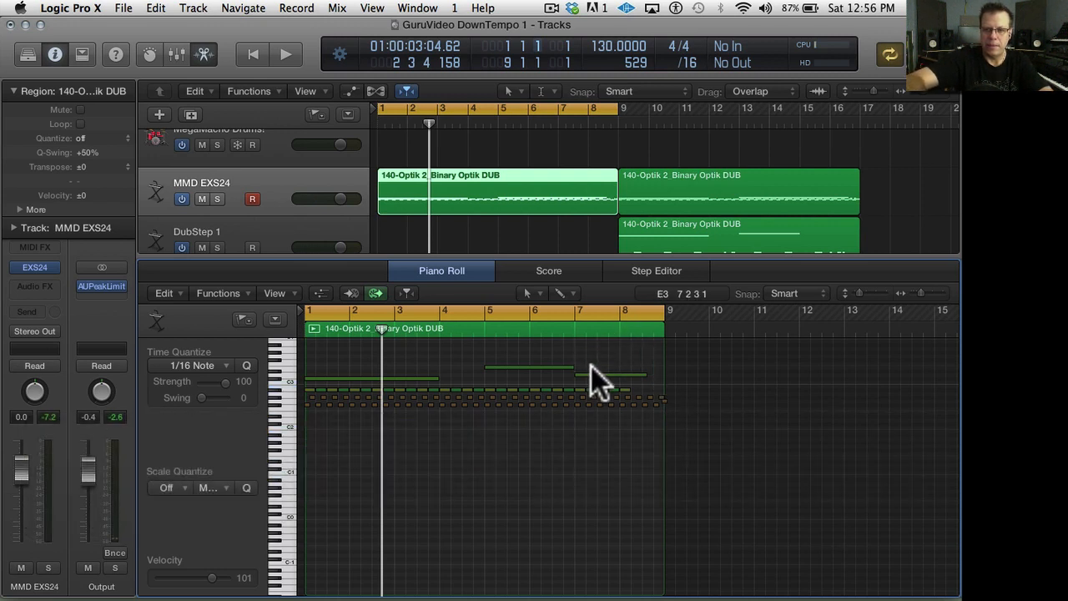
left_click(595, 373)
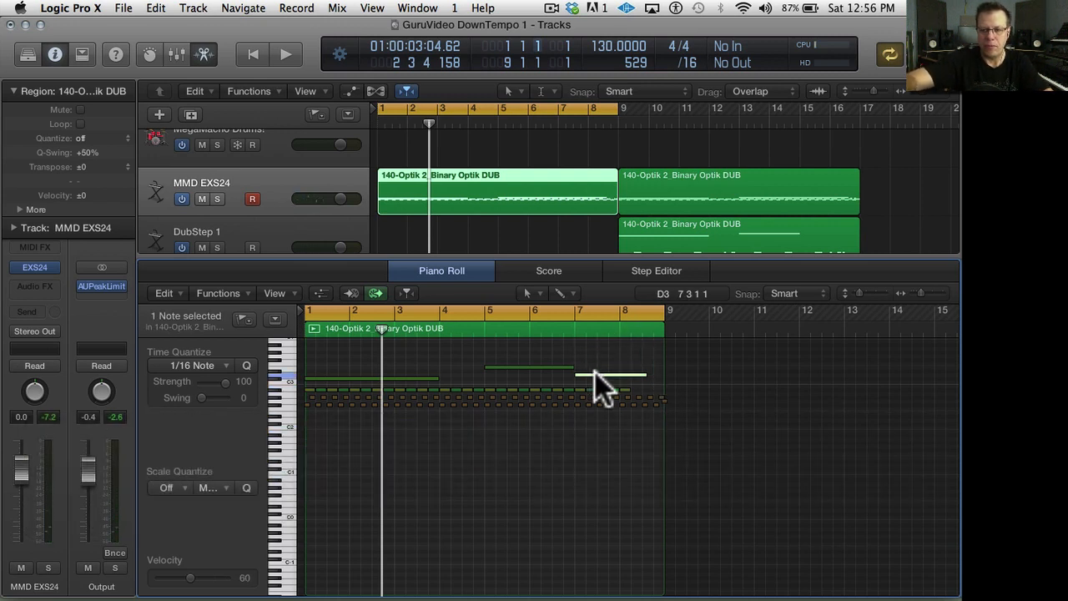
key("space")
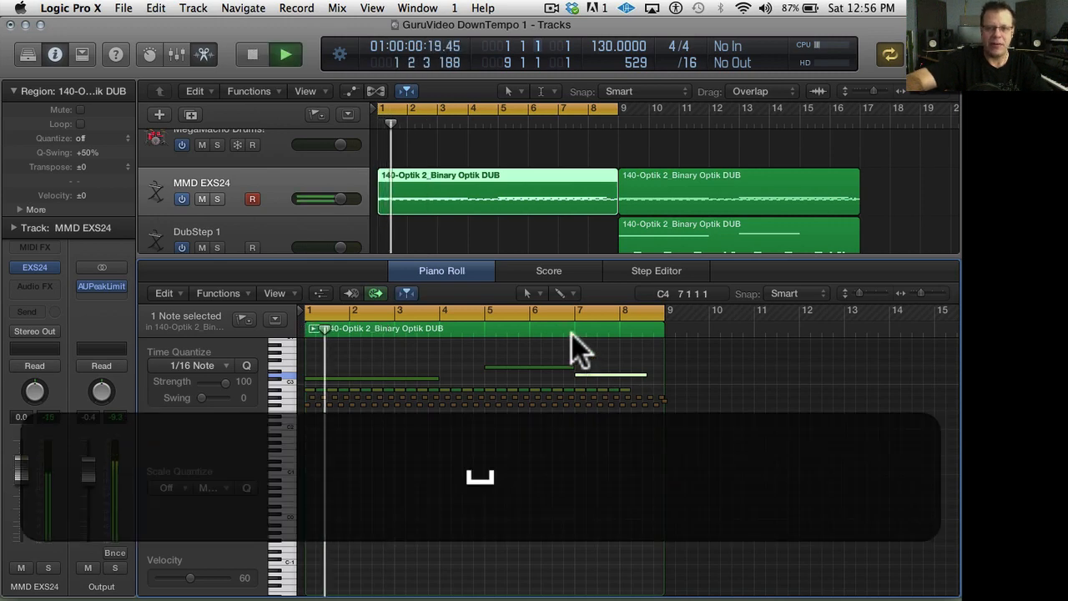
key("space")
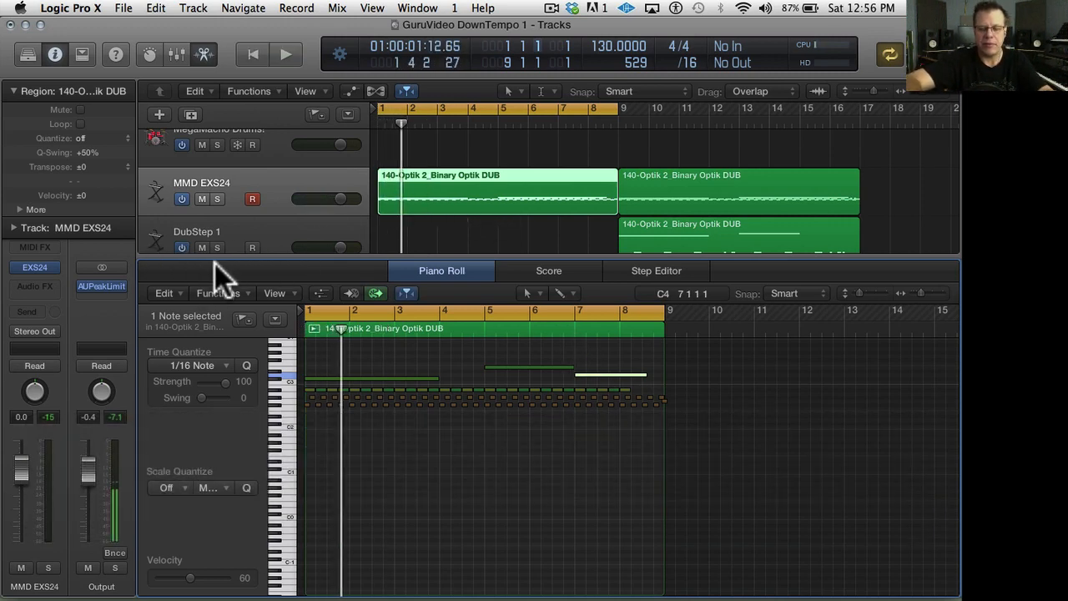
- Set the MMD EXS24 track's automation mode to Latch and open its EXS24 sampler
key("x")
key("x")
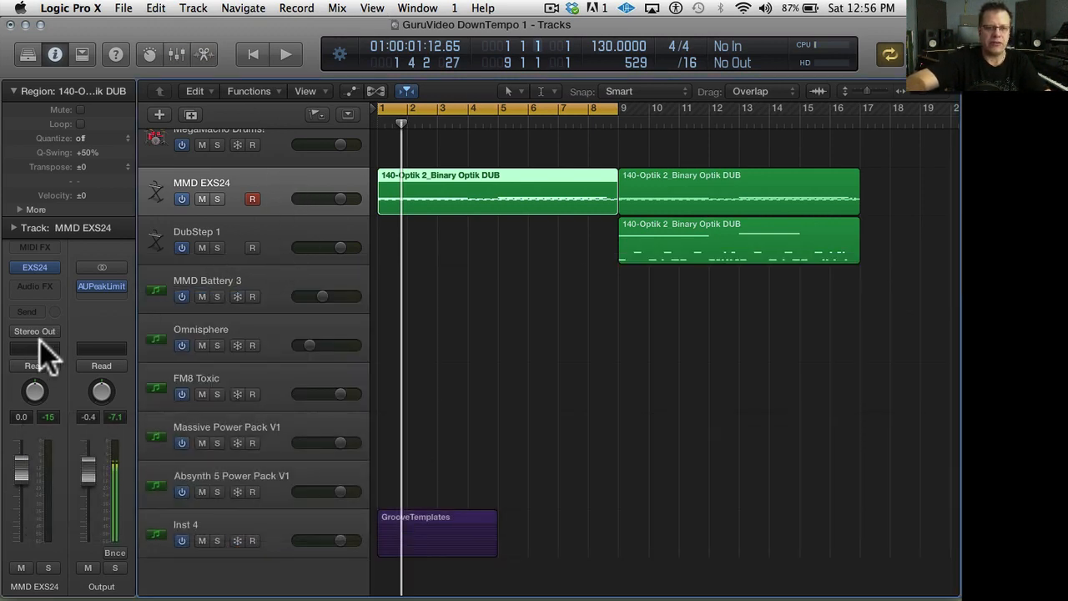
left_click(53, 366)
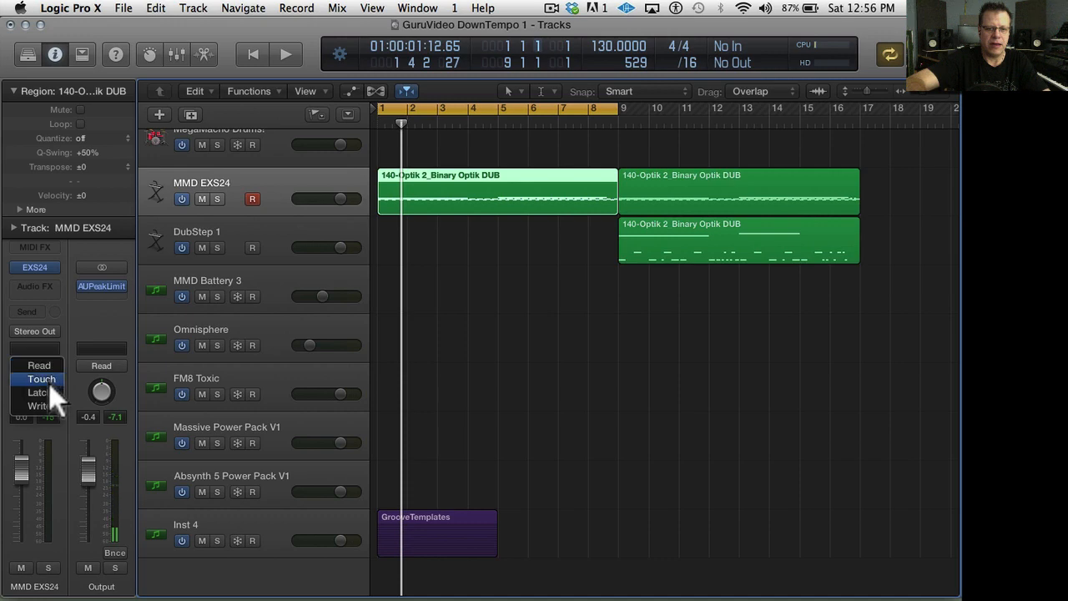
left_click(35, 268)
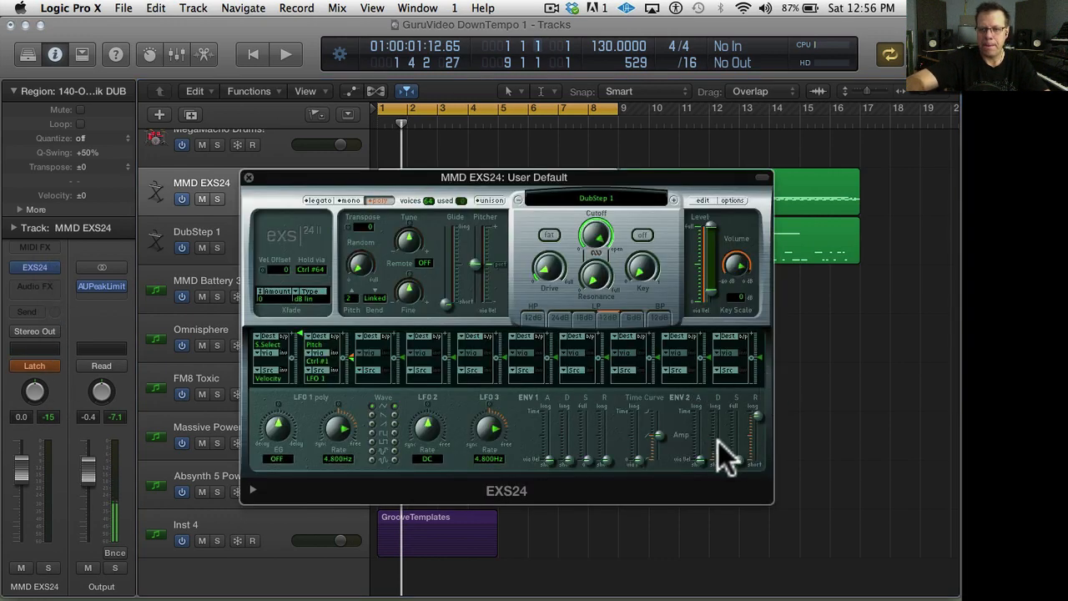
- Try to start playback before bar 1 by moving the left locator to bar -4, with cycling off
left_click(525, 110)
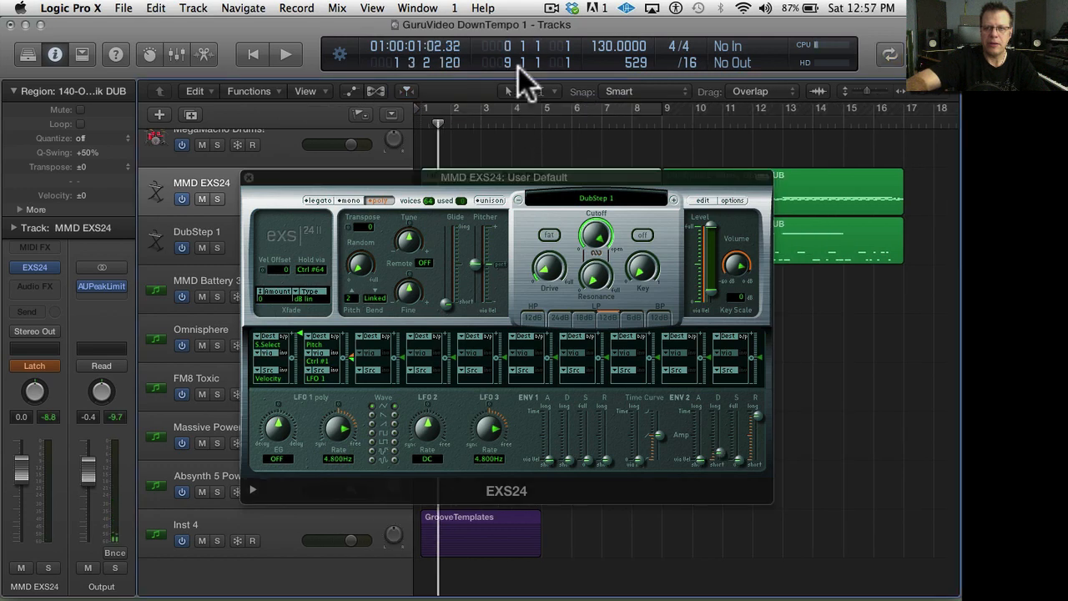
left_click_drag(506, 45, 507, 40)
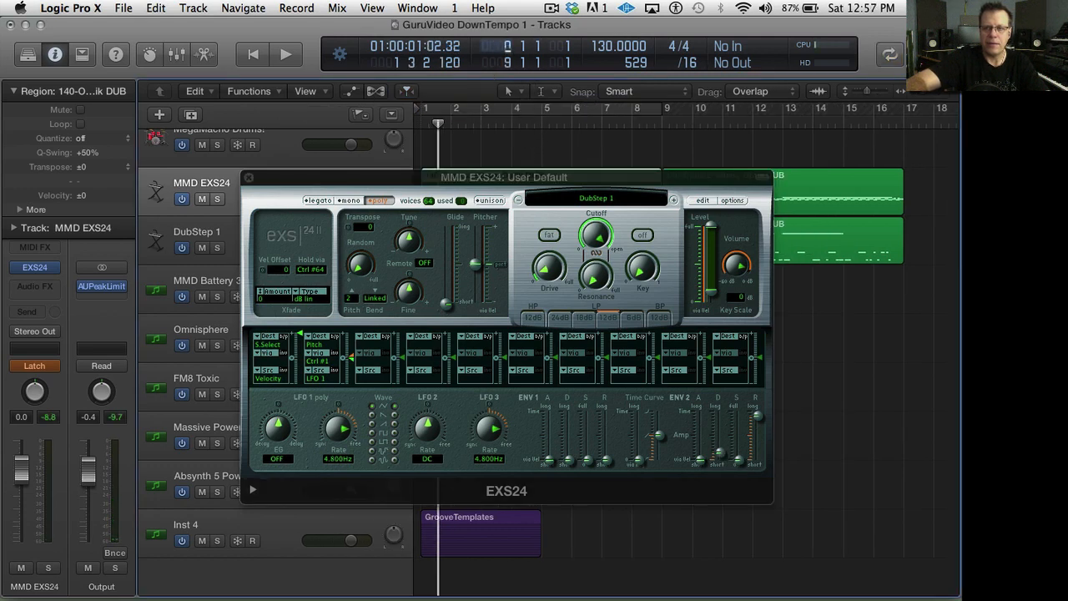
left_click_drag(507, 60, 507, 50)
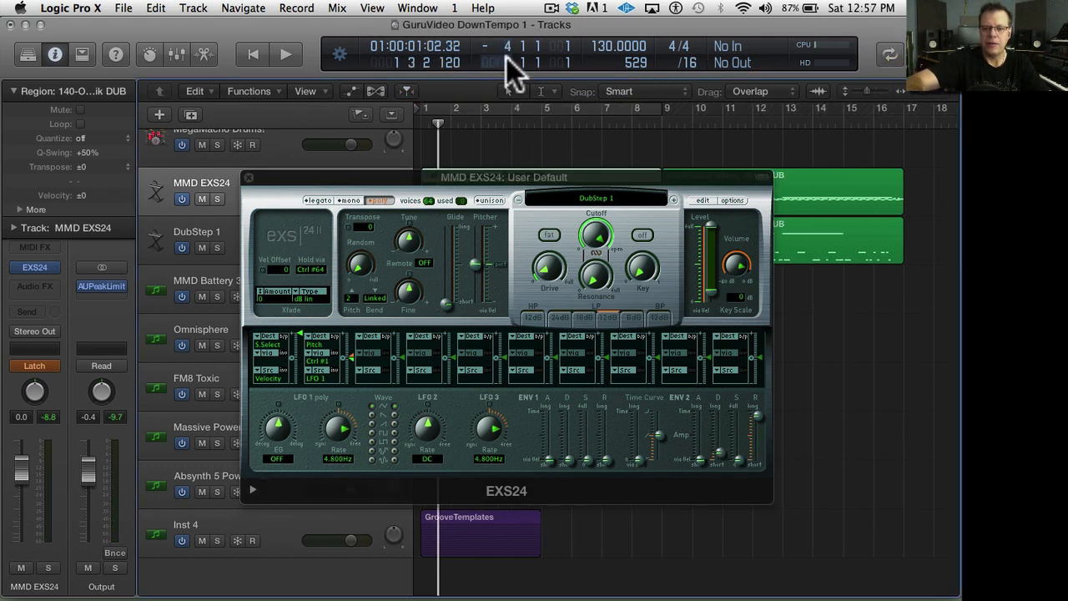
key("k")
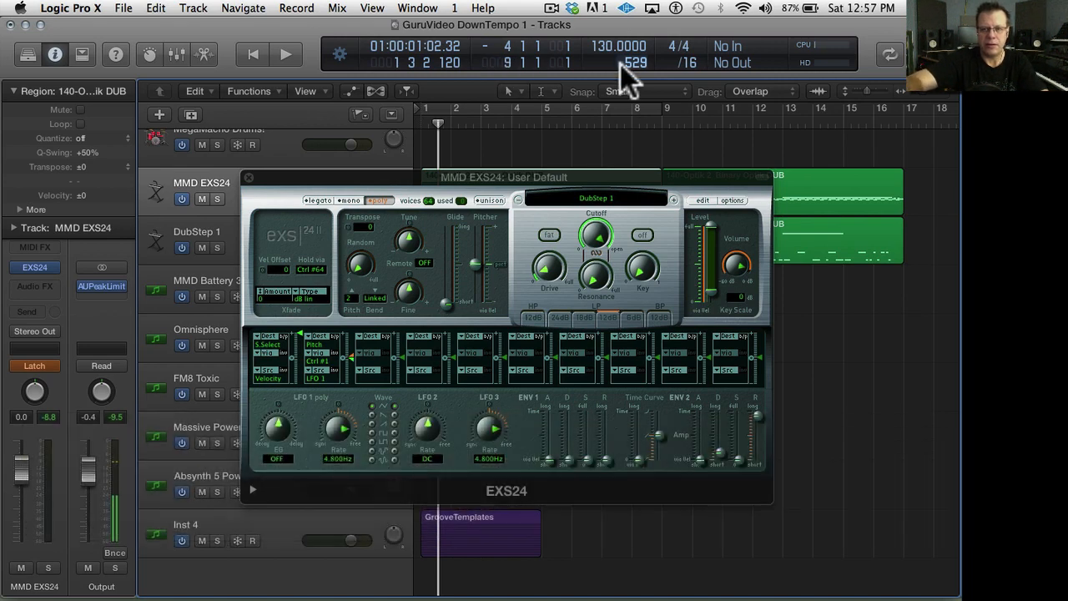
key("space")
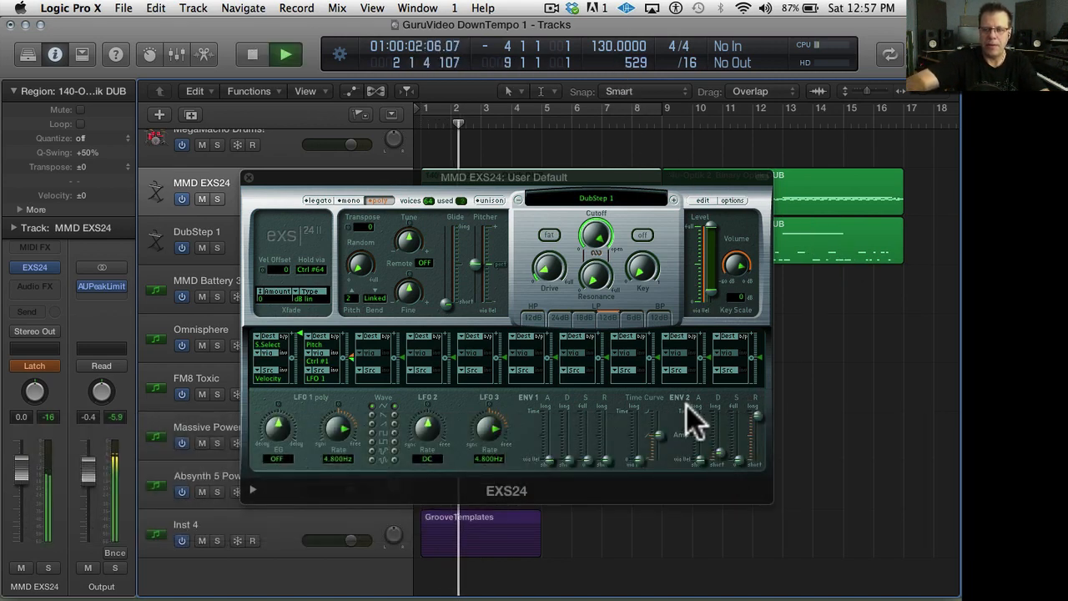
key("space")
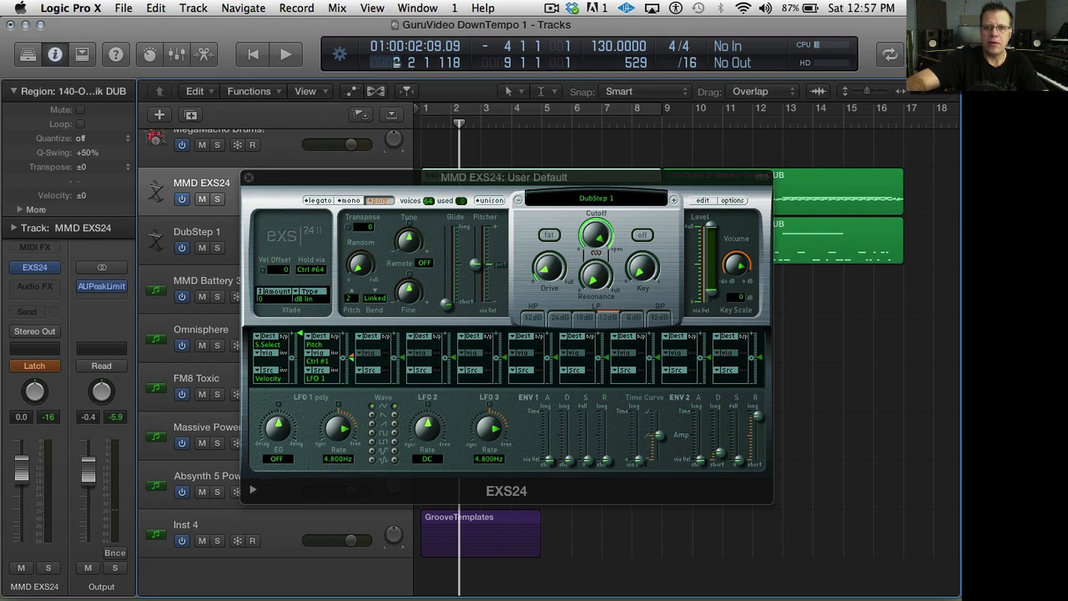
- Play from bar -2 through bar 8, raising the ENV 2 decay of the MMD EXS24 sampler to record it as Latch automation
left_click_drag(397, 63, 397, 80)
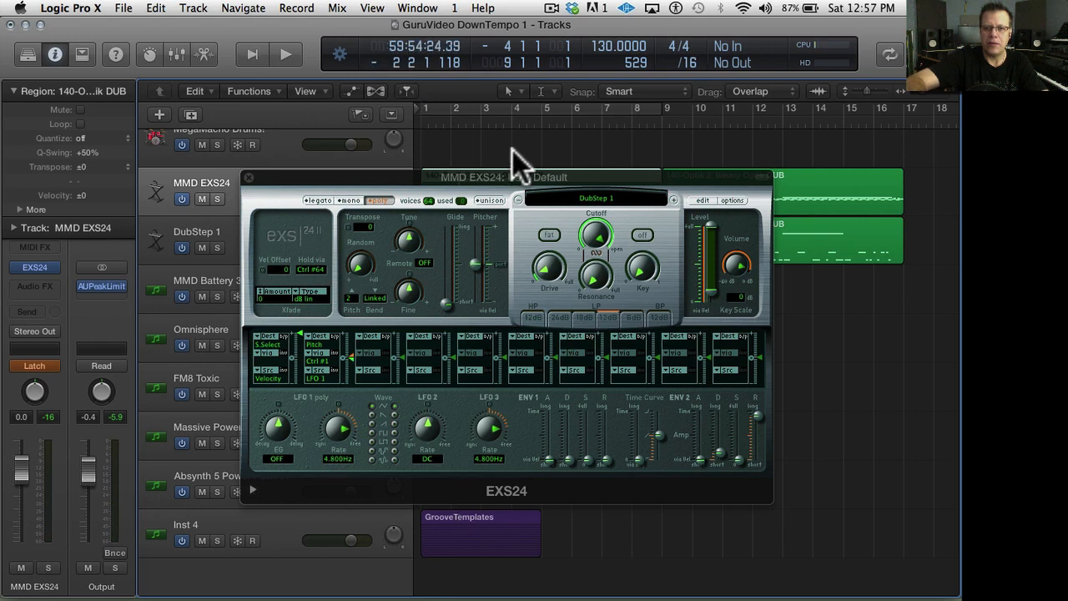
key("space")
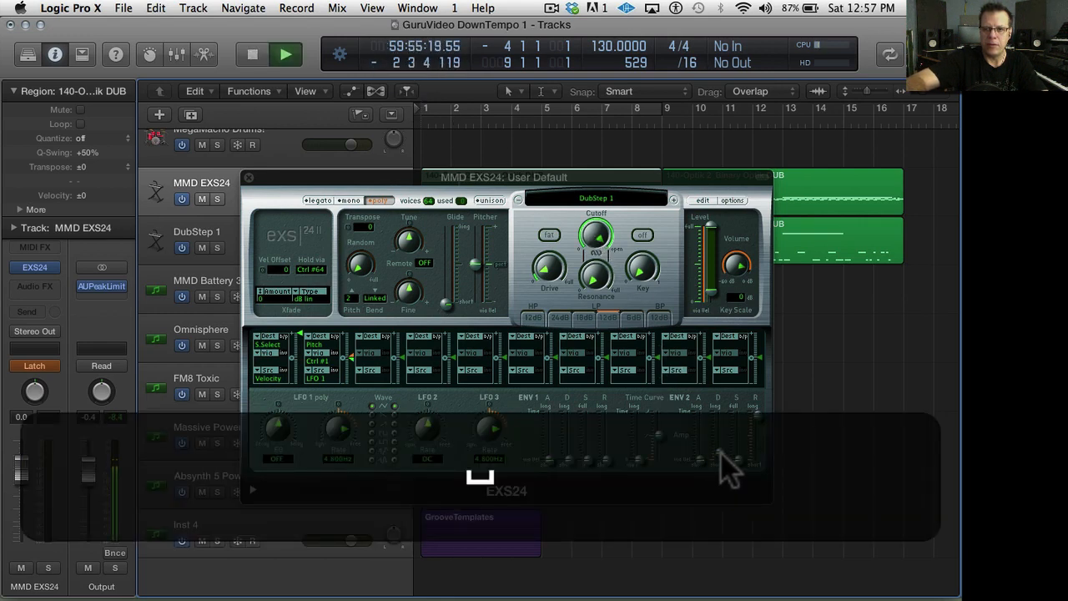
left_click_drag(721, 453, 720, 457)
left_click_drag(721, 455, 714, 432)
key("space")
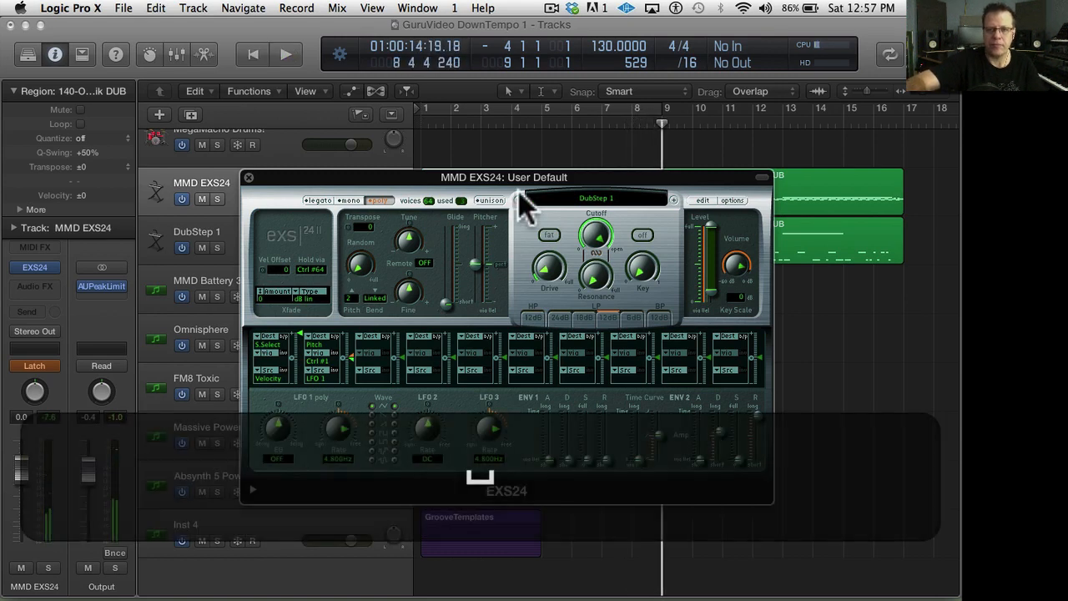
left_click(247, 177)
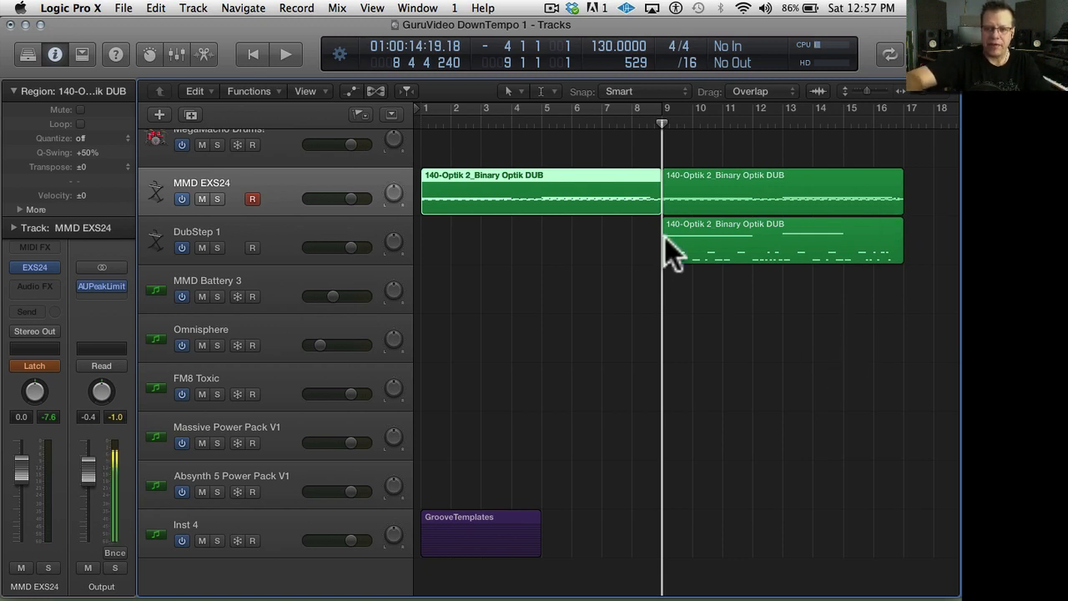
- Turn cycling back on, return the left locator to bar 1, and play back the MMD EXS24 region
key("c")
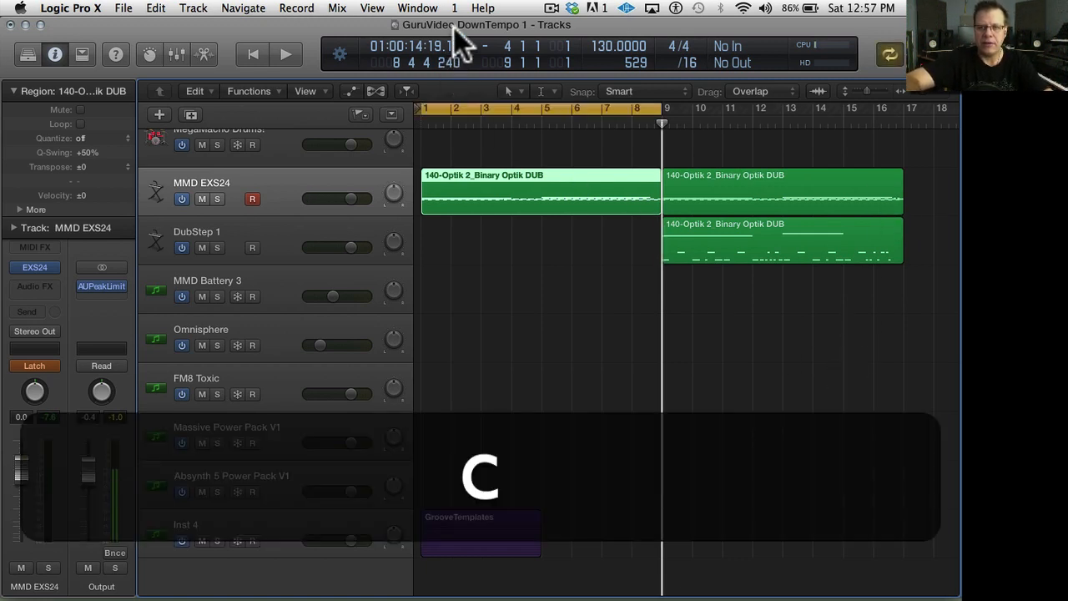
key("space")
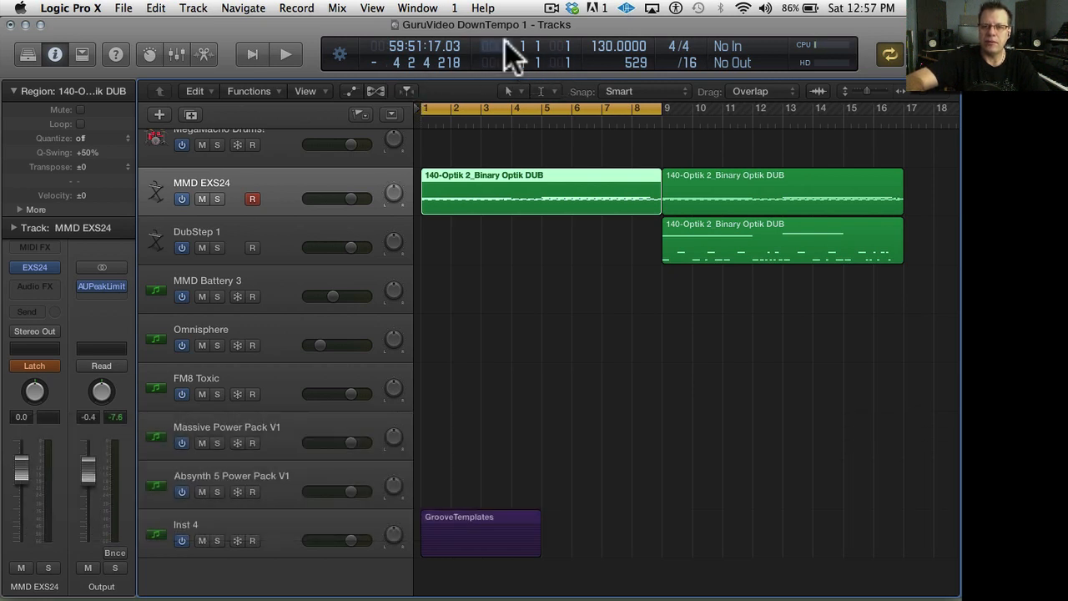
key("space")
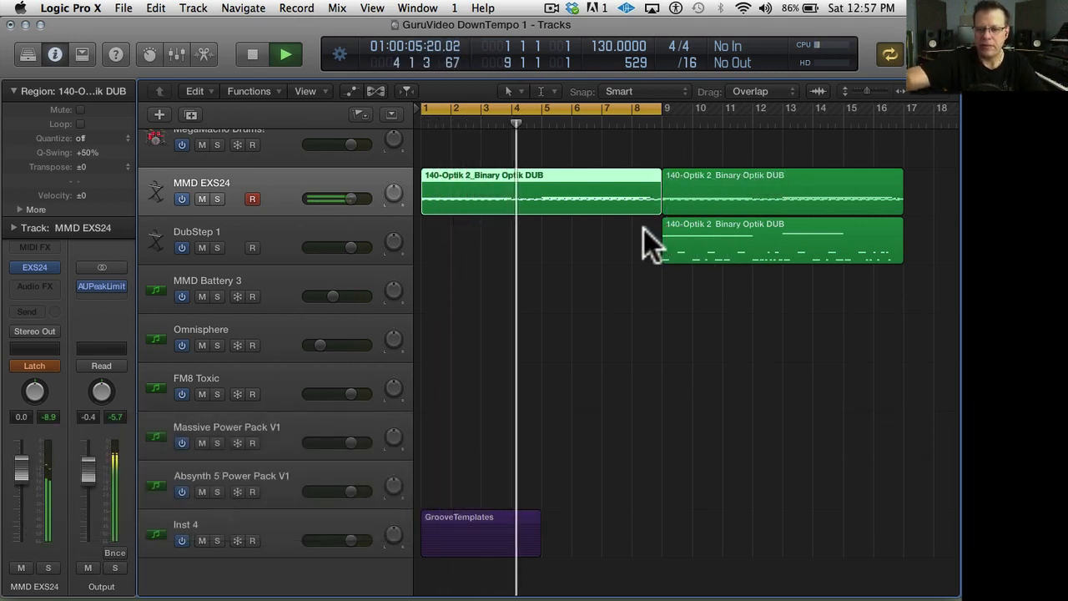
- Delete the tiny G2 note at the end of bar 8 from the MMD EXS24 bar 1 region in the Piano Roll
key("p")
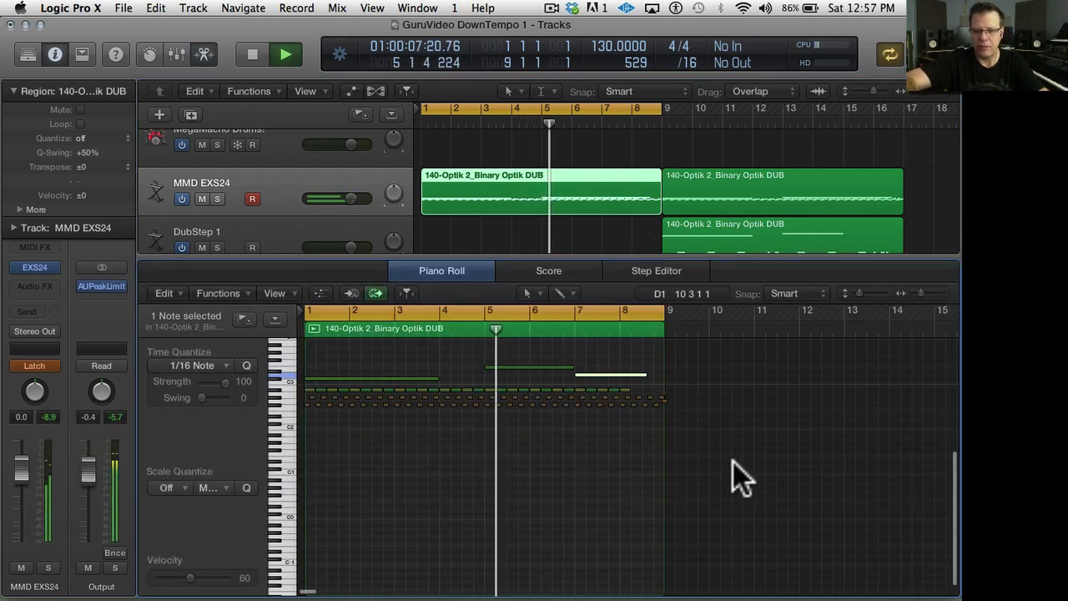
key("ctrl+alt+super")
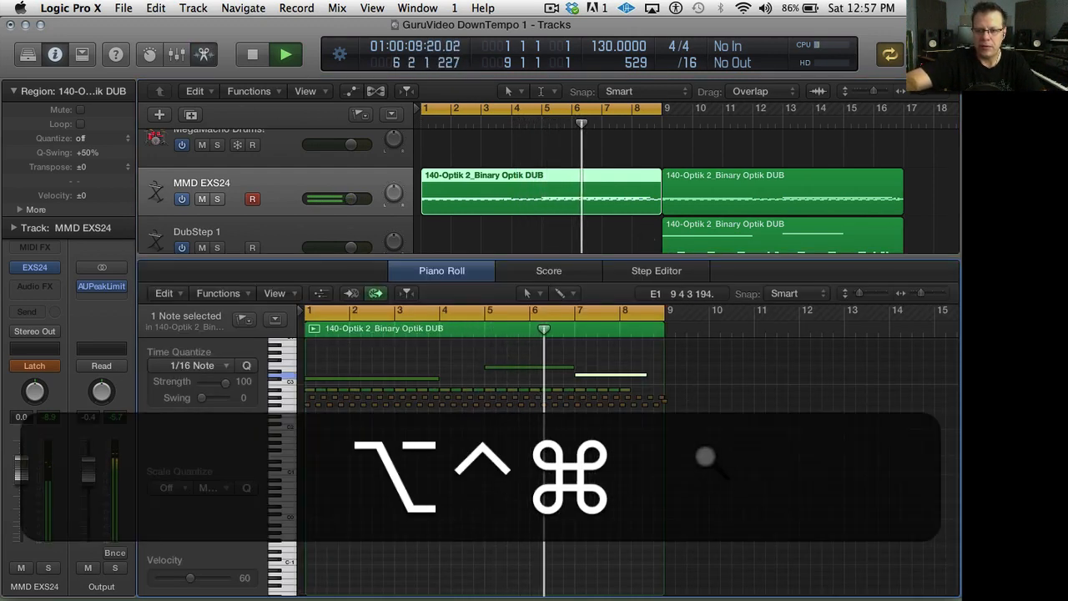
left_click_drag(704, 456, 568, 342)
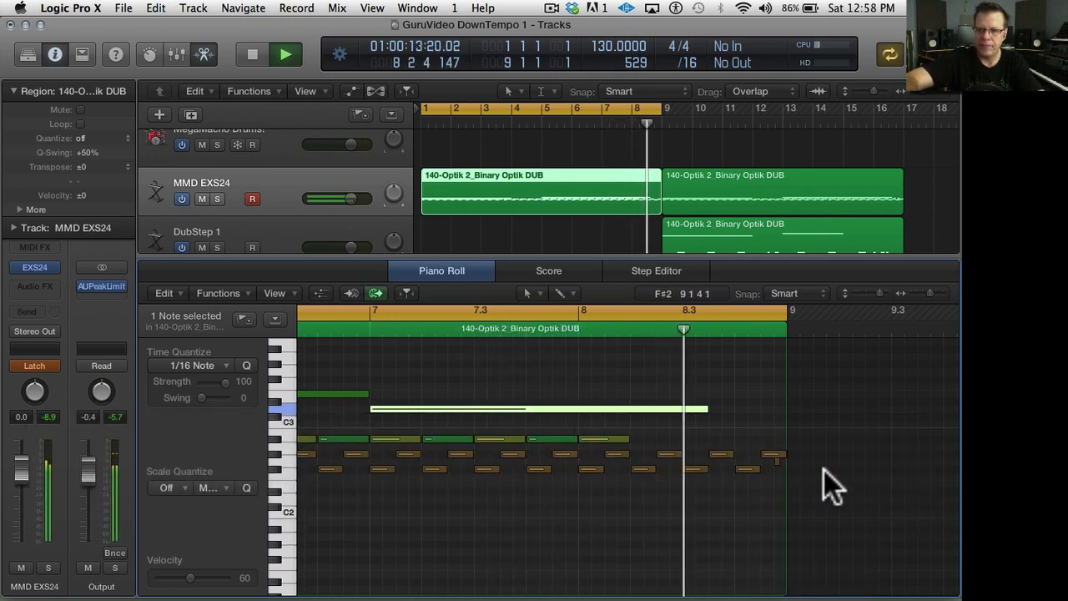
left_click(776, 455)
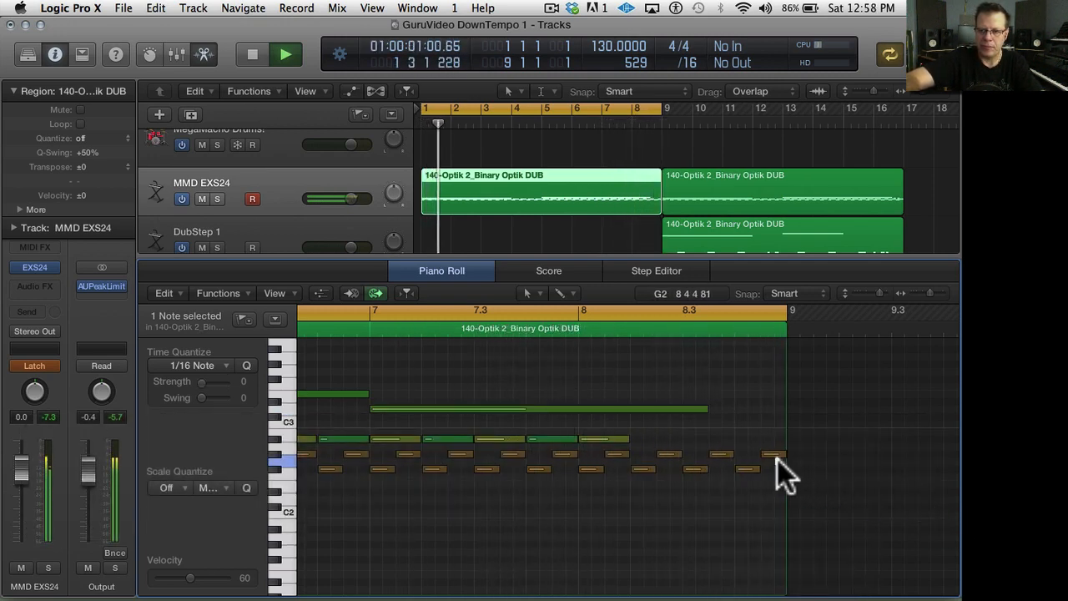
key("BackSpace")
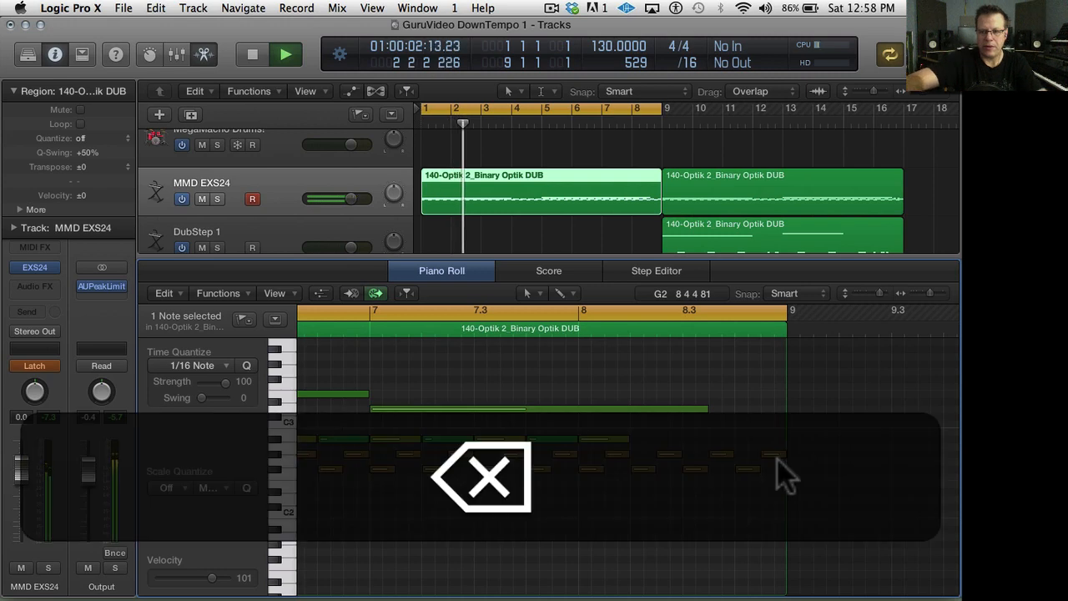
left_click(823, 465, "ctrl+alt+super")
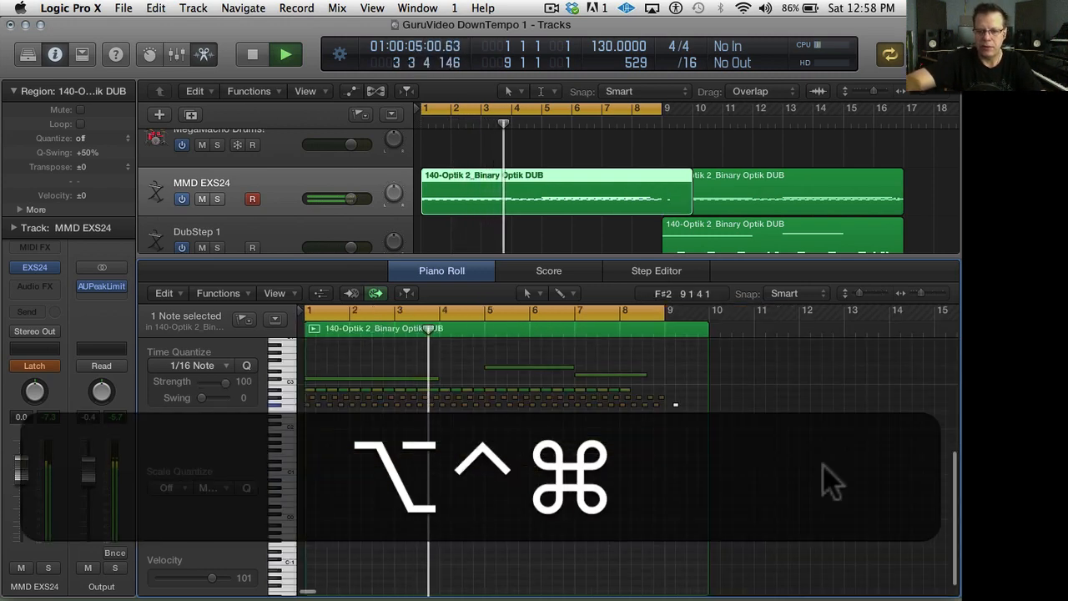
- Undo the last edit that stretched the bar 1 MMD EXS24 region past bar 9, and turn cycling off
key("ctrl+alt+super+z")
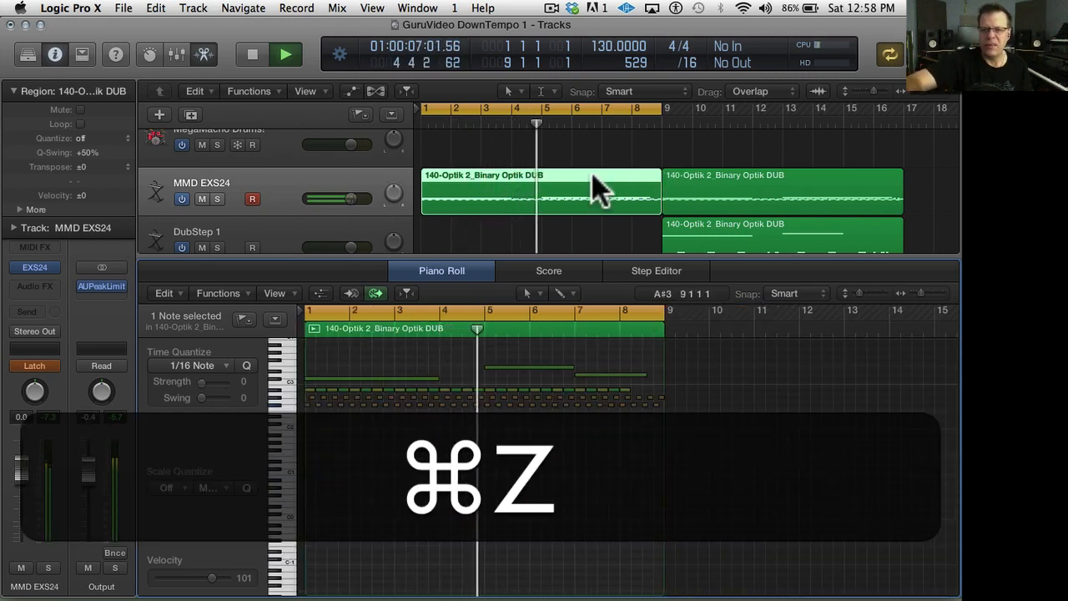
left_click(620, 106)
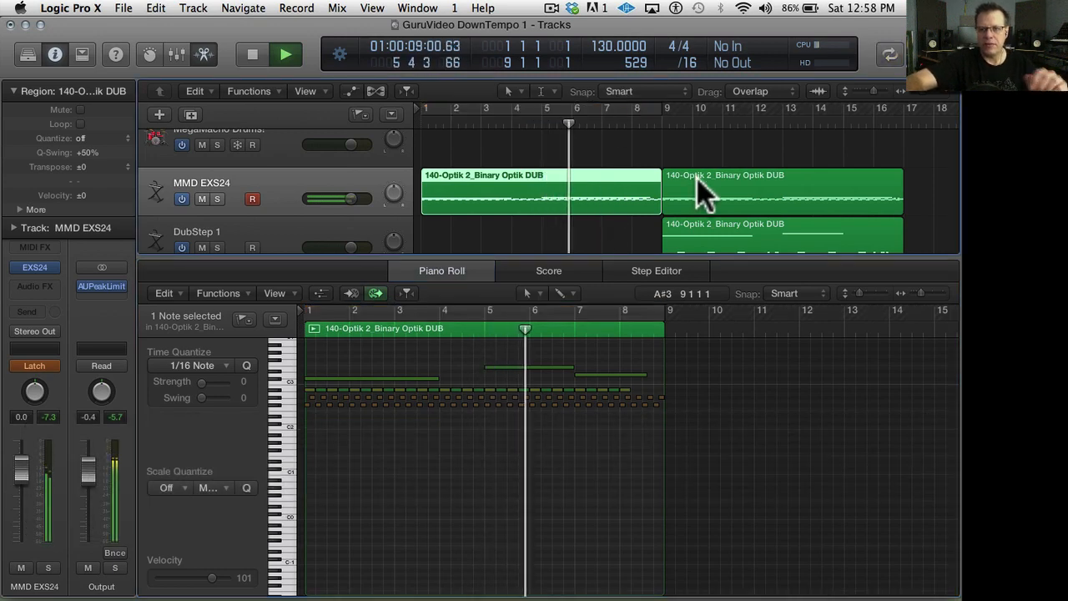
- Replace the MMD EXS24 region at bar 9 with a copy of the bar 1 region, keeping existing automation and copying the automation data
left_click(699, 179)
key("BackSpace")
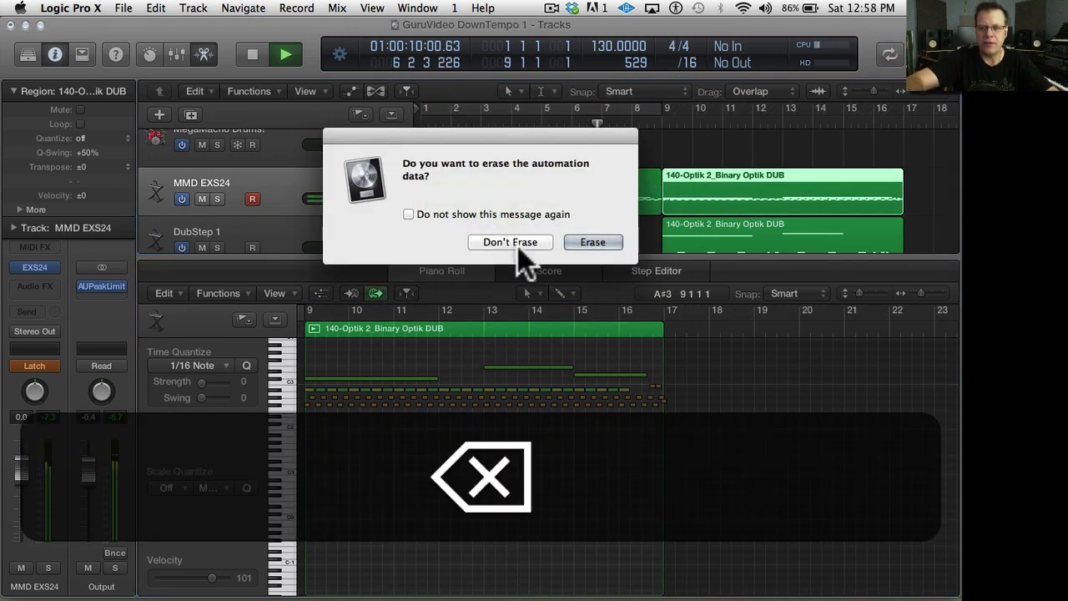
key("space")
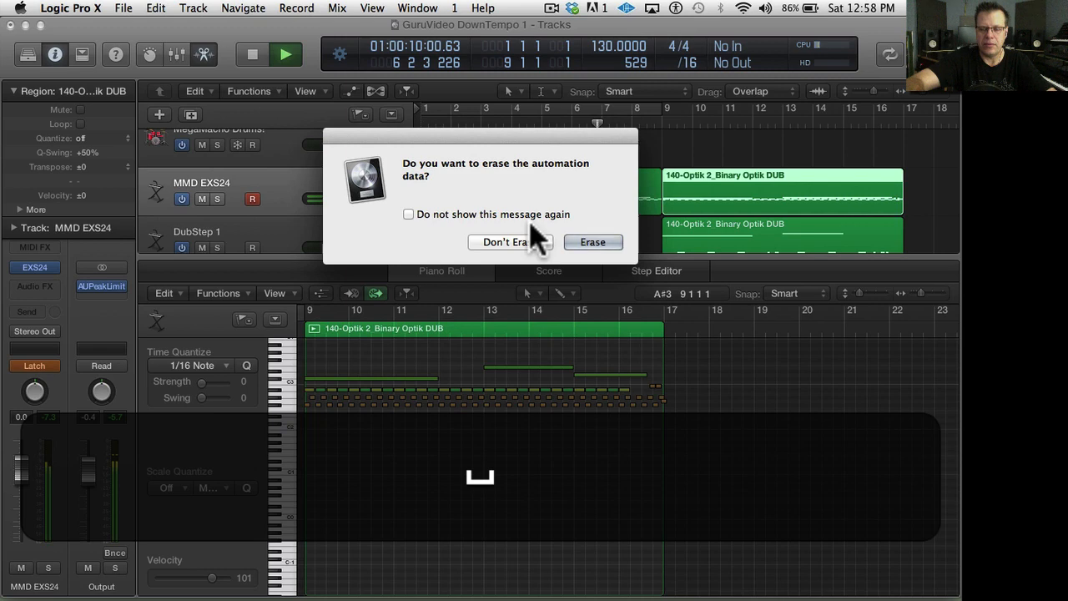
left_click(521, 241)
key("space")
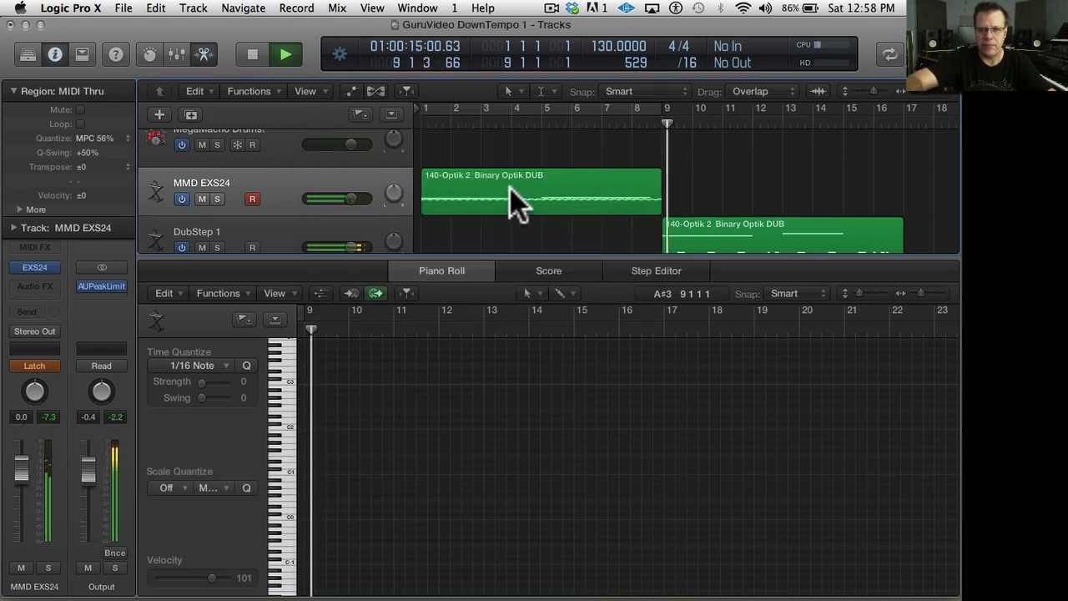
left_click_drag(507, 186, 749, 184)
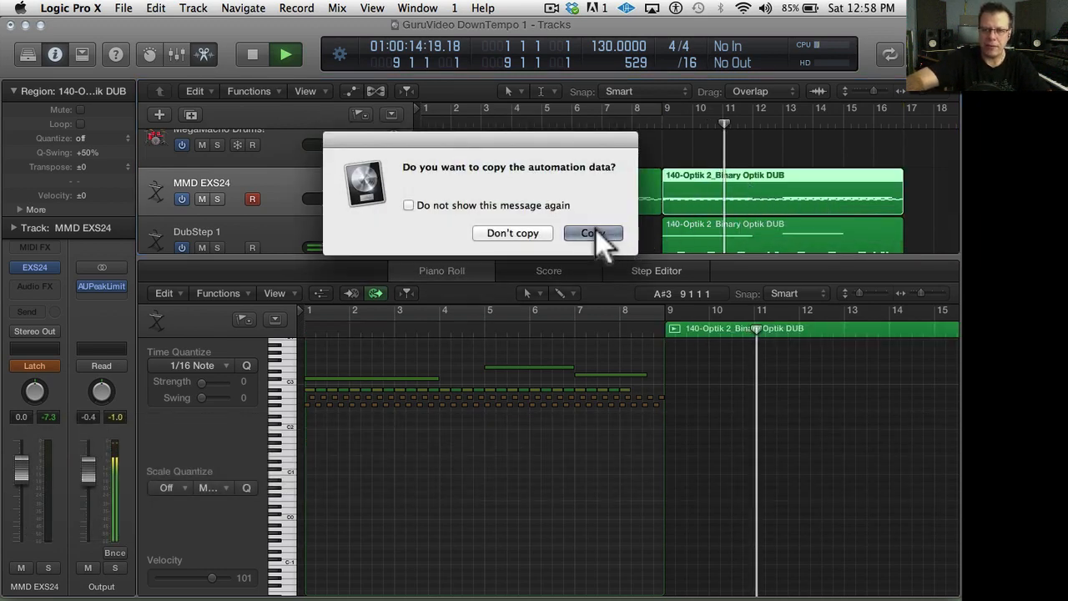
left_click(595, 230)
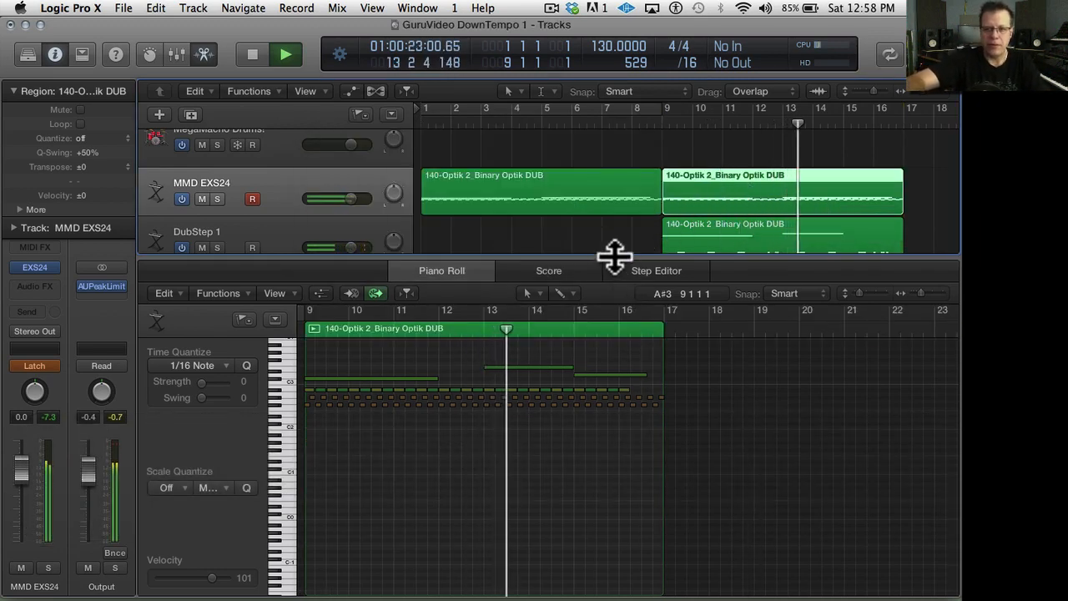
- Copy the MMD EXS24 and DubStep 1 regions at bar 9 to bar 17, including their automation data
left_click_drag(615, 257, 616, 344)
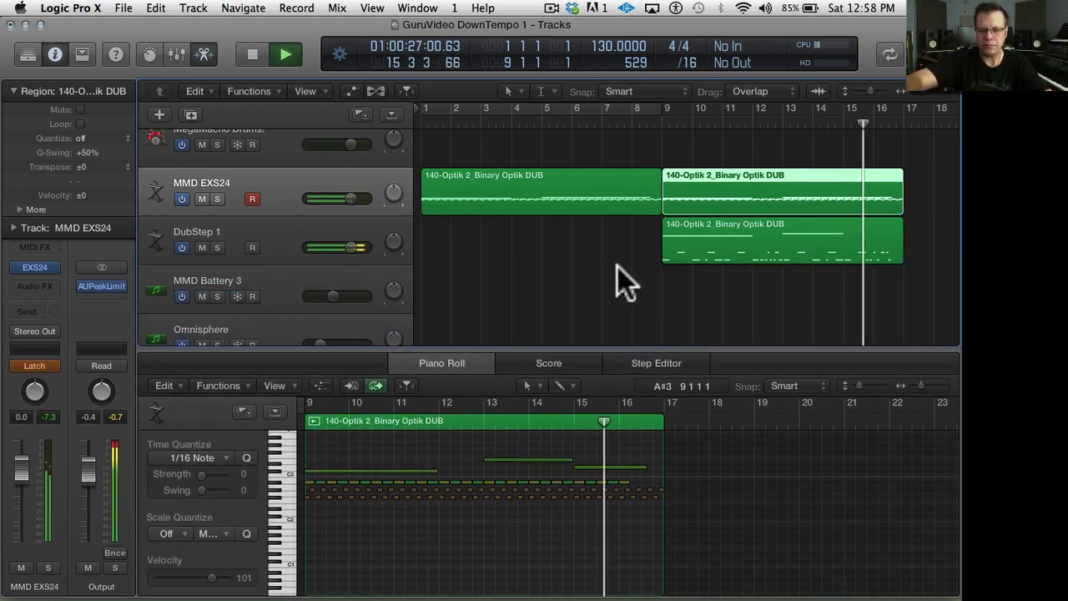
key("ctrl+alt+Left")
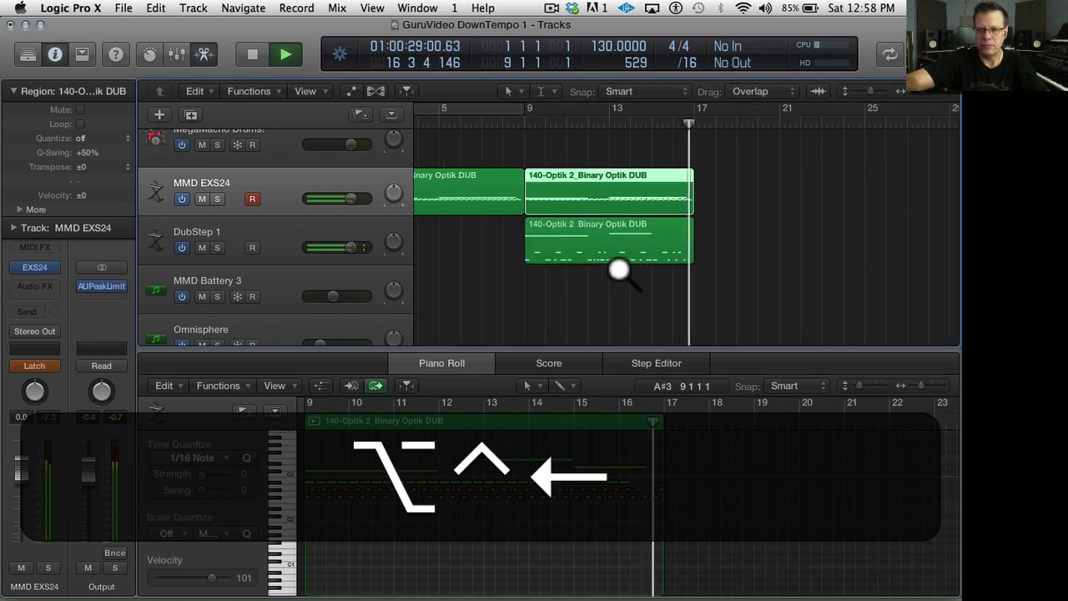
key("ctrl+alt+Left")
left_click(626, 226, "shift")
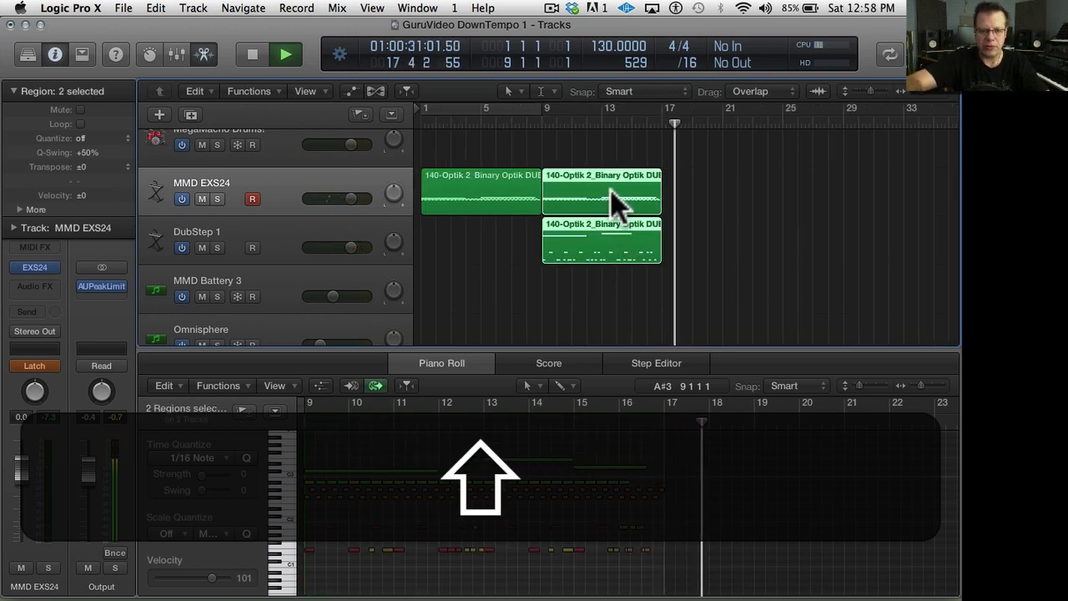
left_click_drag(594, 190, 717, 191)
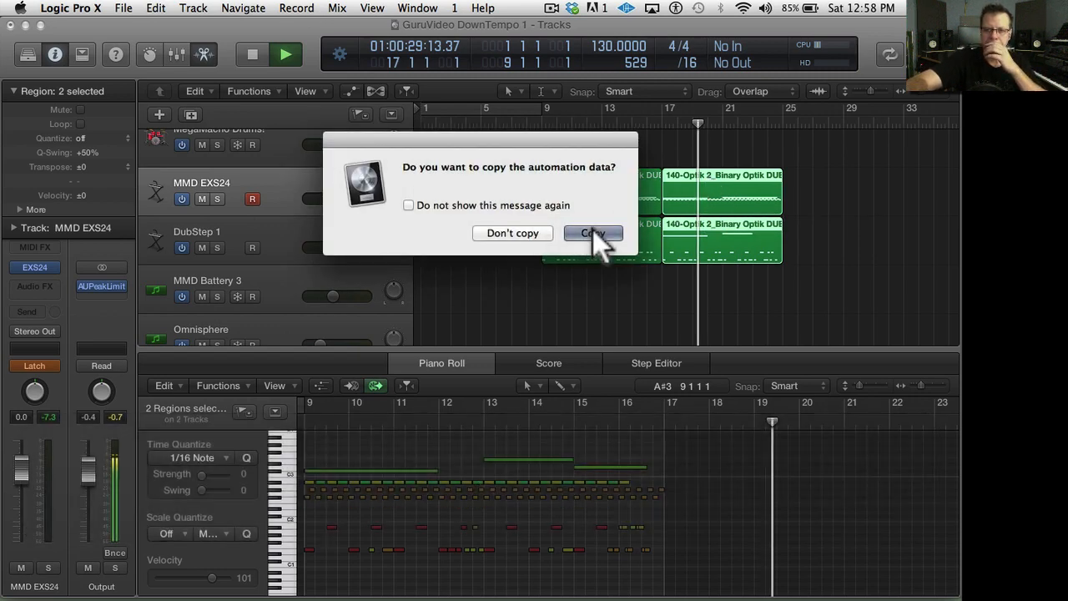
left_click(592, 232)
- Stop playback and load Kit - NightTime on Neptune from the MegaMacho Drums library into the MegaMacho Drums! track's Kontakt 5 instrument
scroll(592, 236, "up", 3)
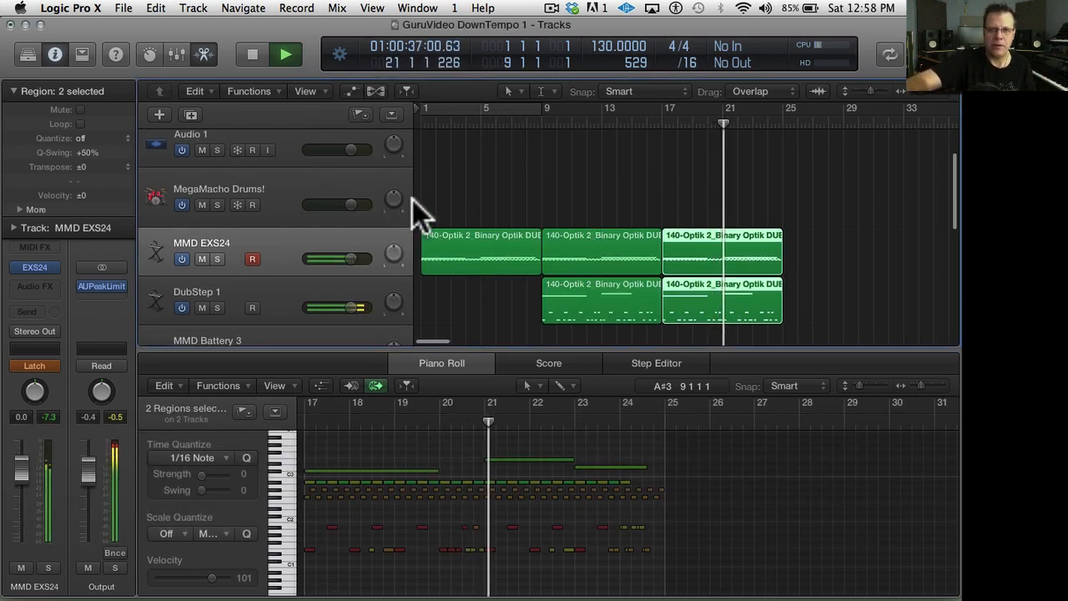
left_click(346, 181)
key("space")
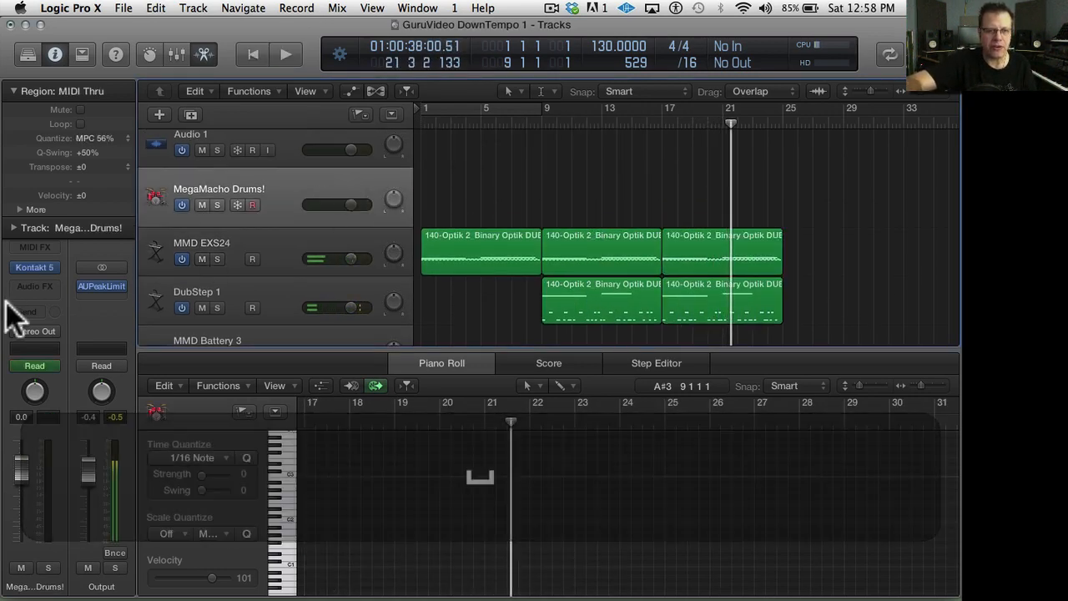
left_click(30, 267)
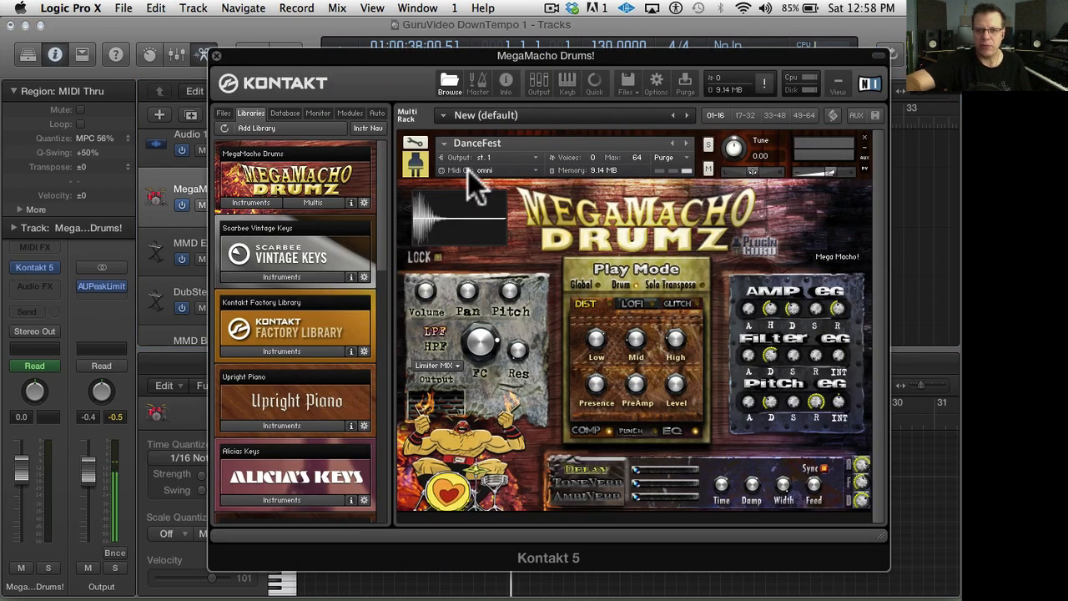
left_click(251, 200)
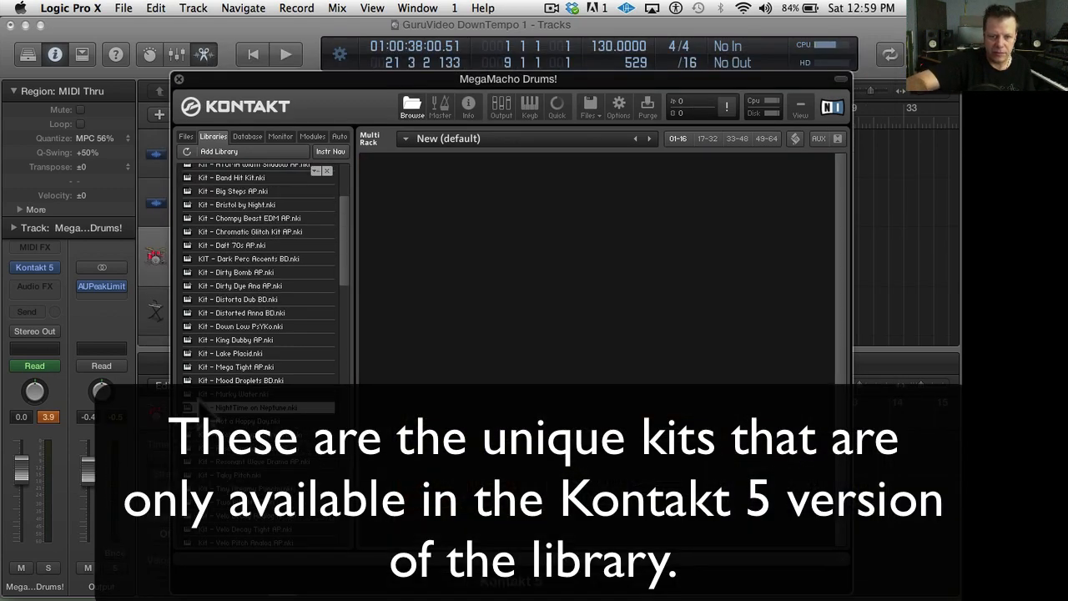
double_click(238, 407)
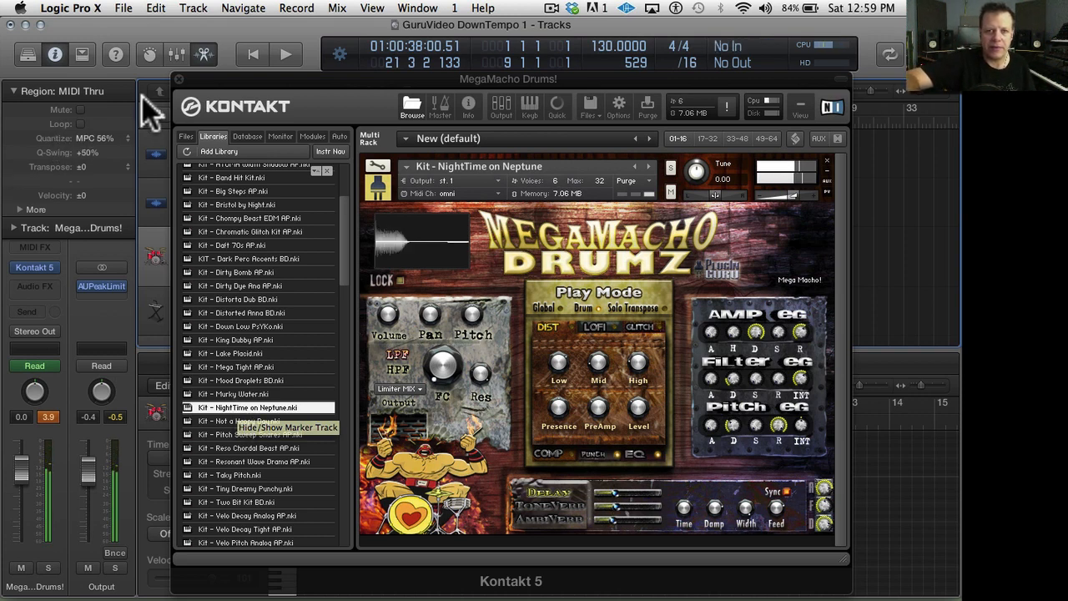
left_click(178, 78)
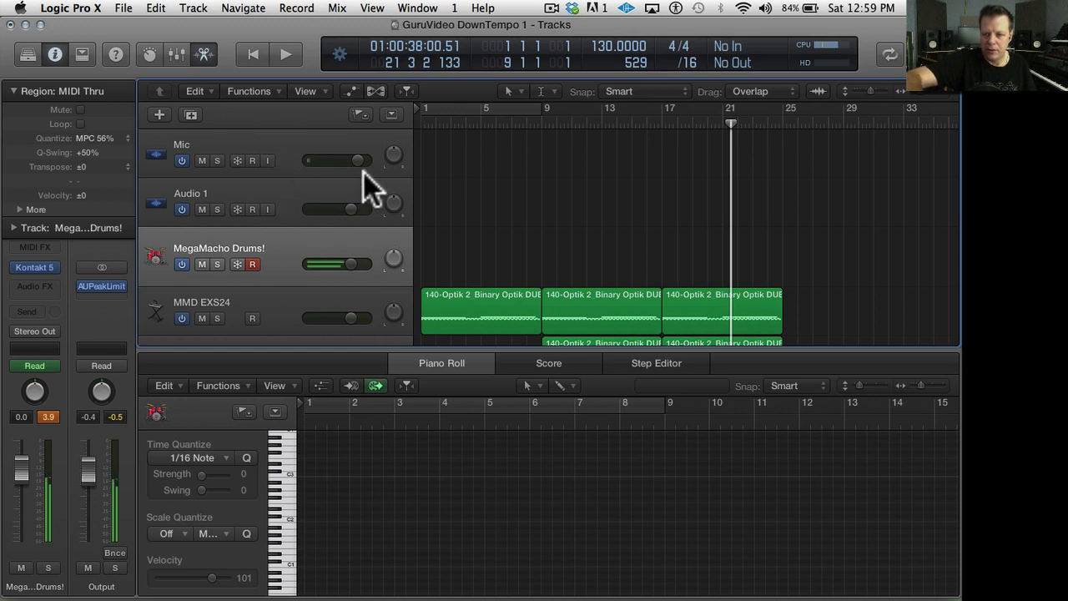
- Turn cycling on and record a MIDI drum part on the MegaMacho Drums! track over bars 1 to 8
key("c")
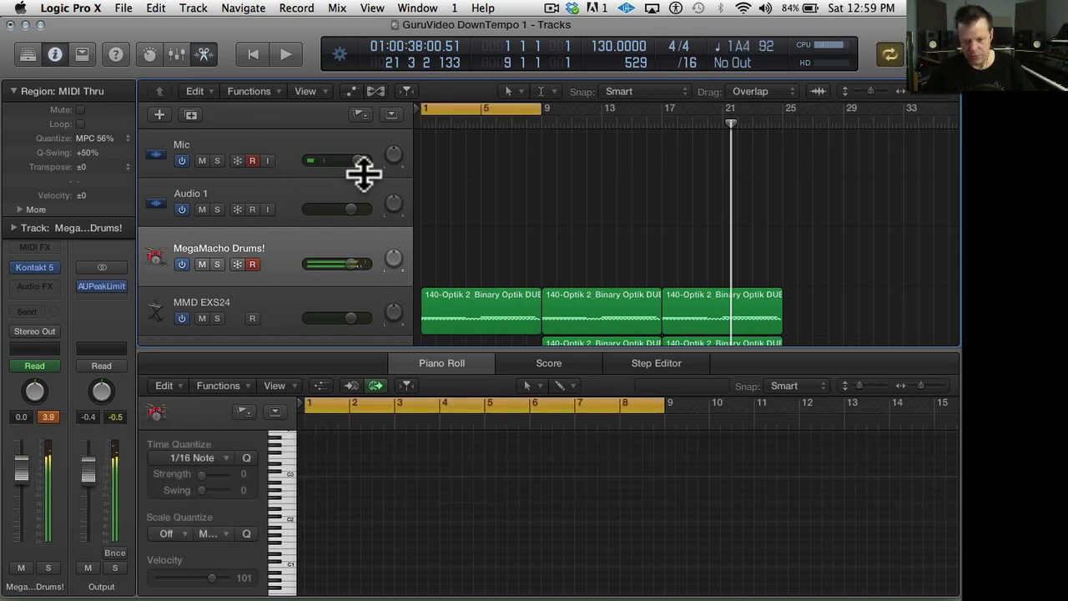
key("r")
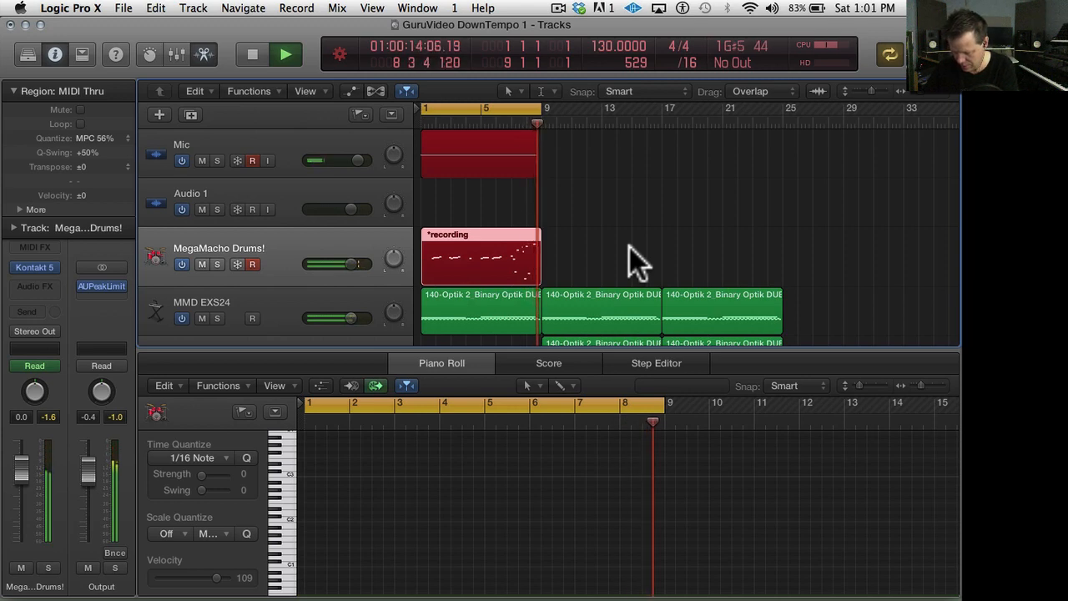
key("space")
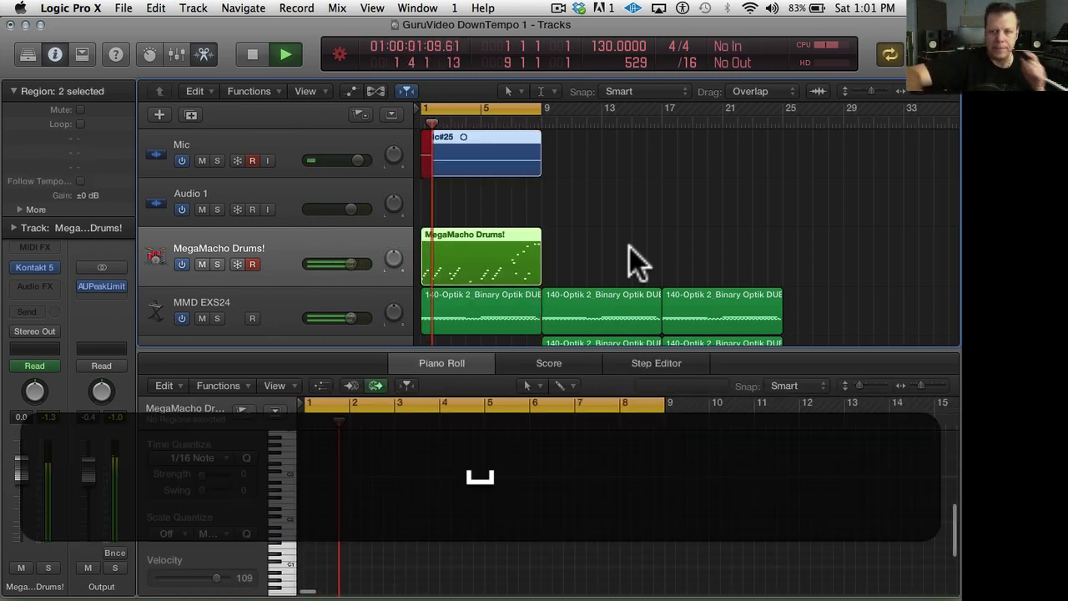
- Delete the recorded Mic#25 audio region from the Mic track
left_click(663, 208)
left_click(513, 141)
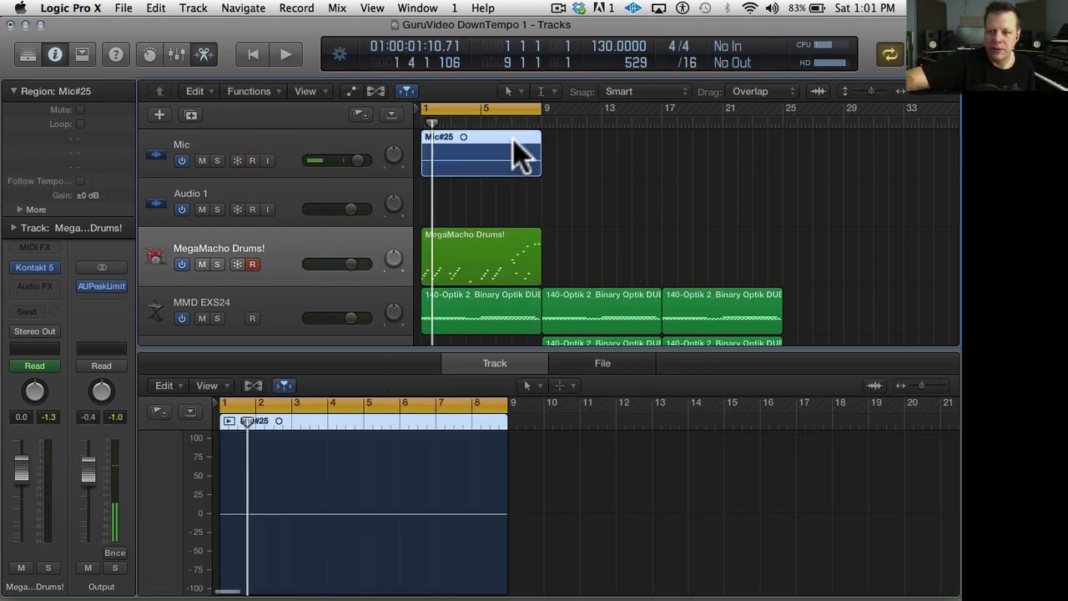
key("BackSpace")
key("Return")
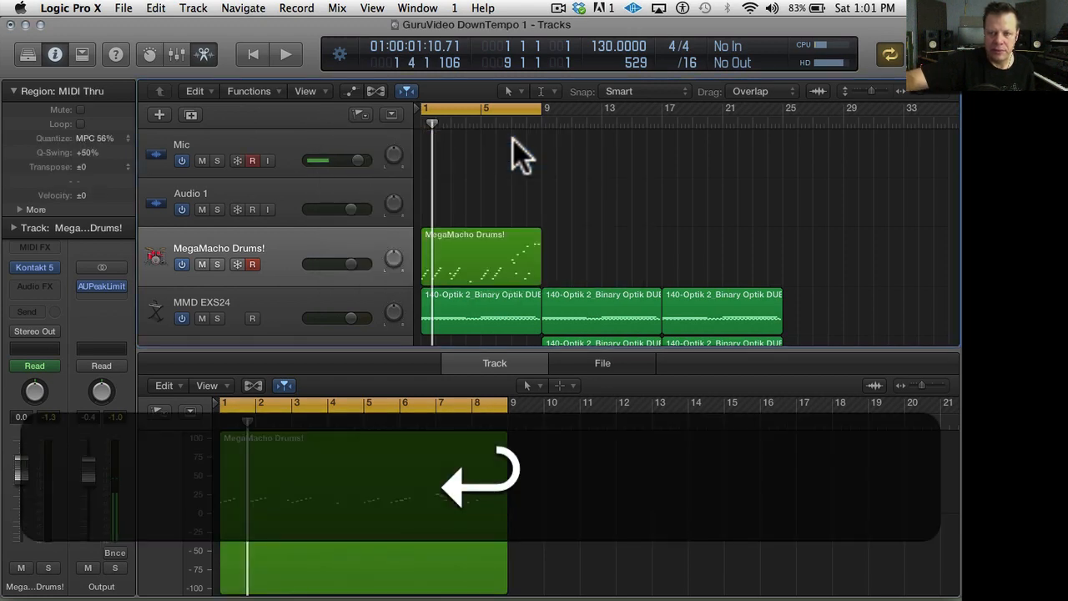
- Quantize the recorded MegaMacho Drums! region to MPC 50%
left_click(492, 233)
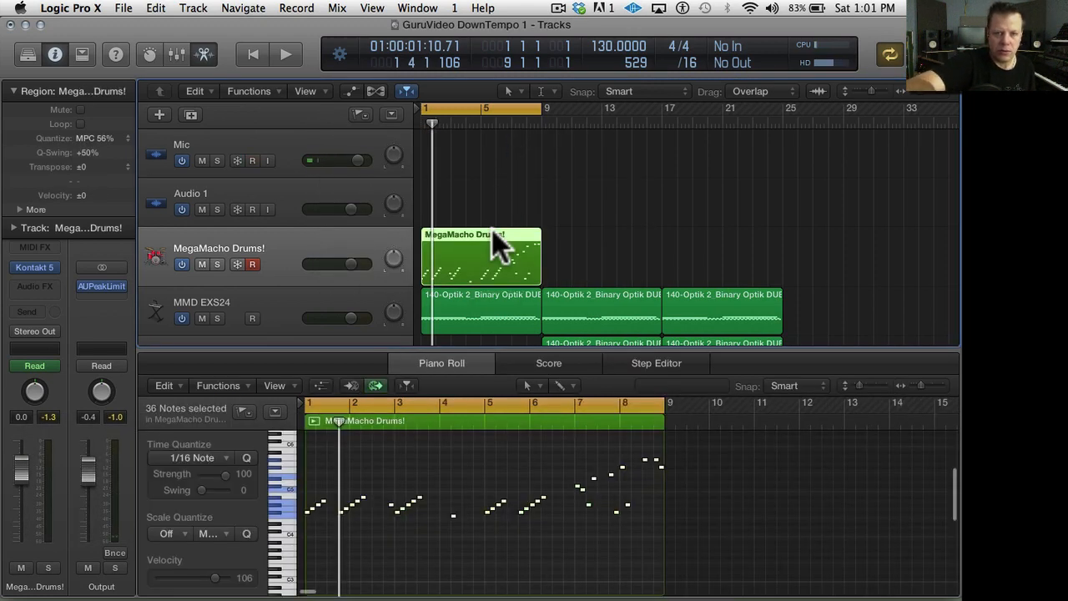
key("q")
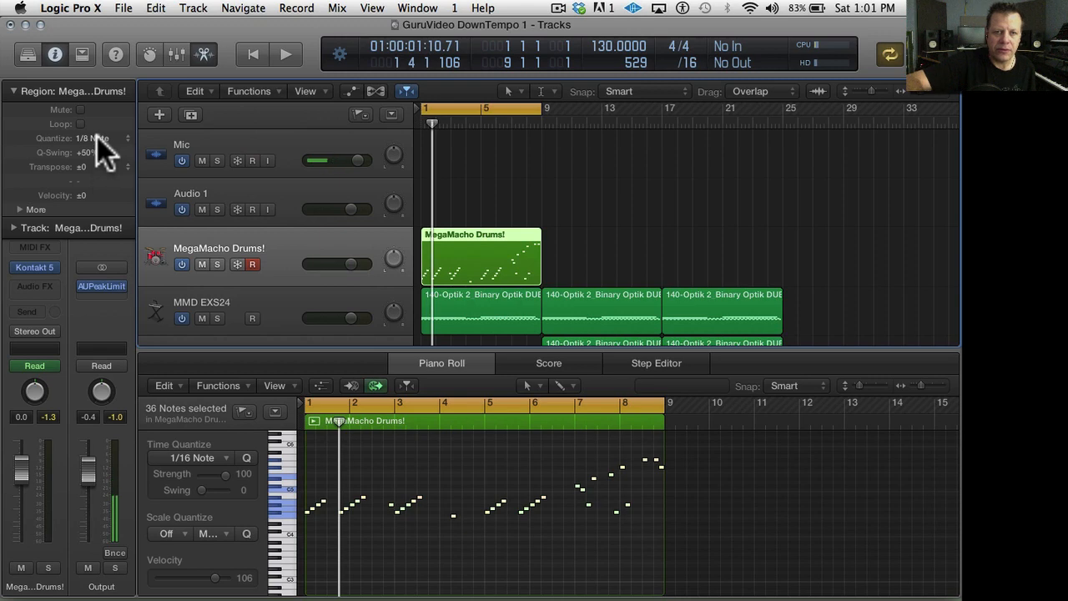
left_click(97, 138)
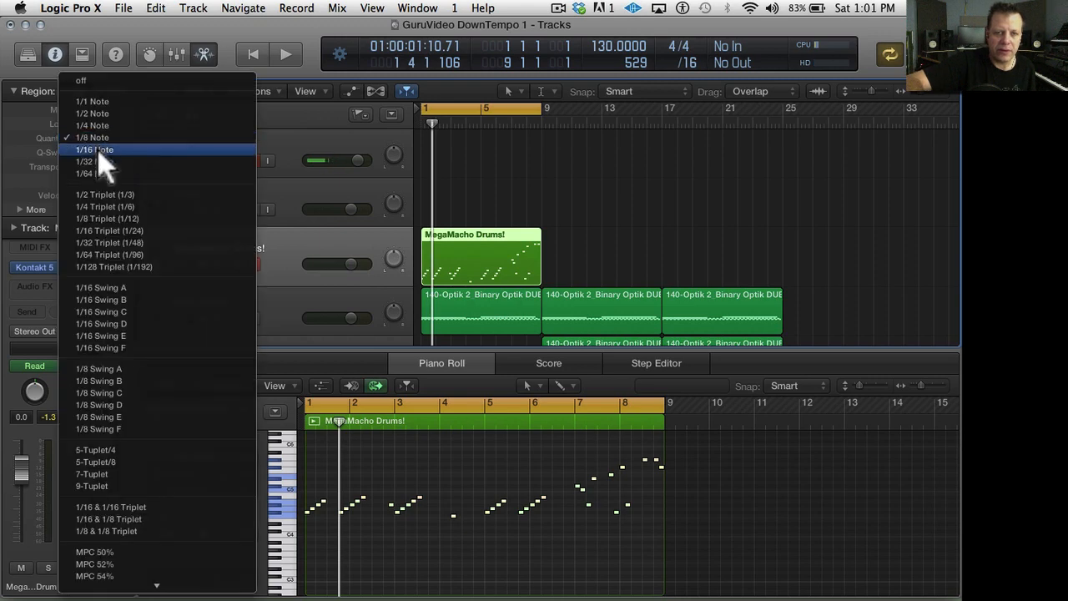
left_click(120, 565)
- Play back the arrangement with the new drum part and extend the cycle range to bar 17
key("space")
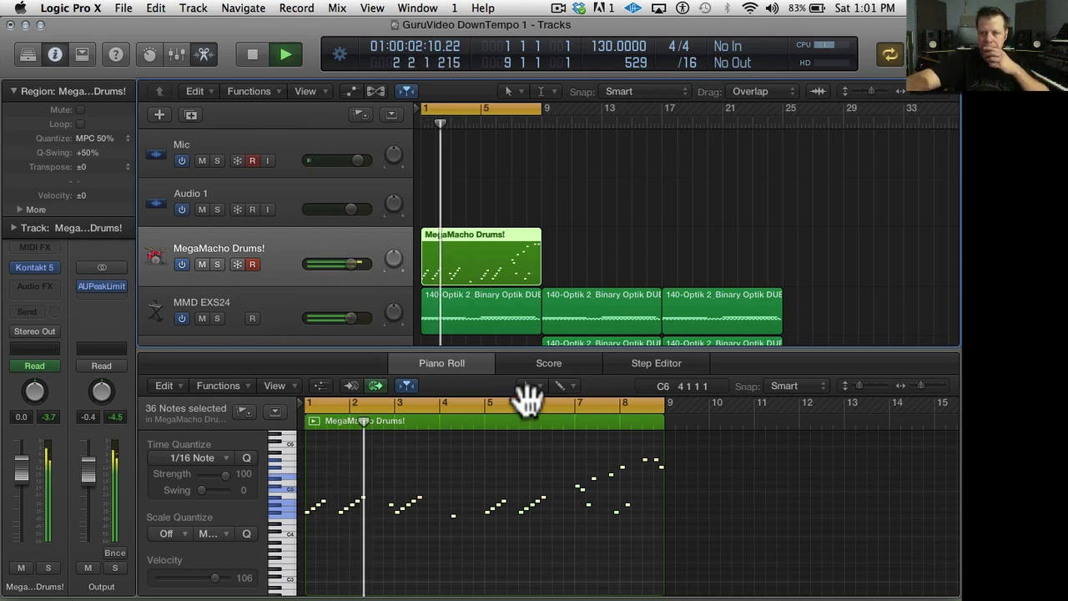
scroll(655, 285, "down", 2)
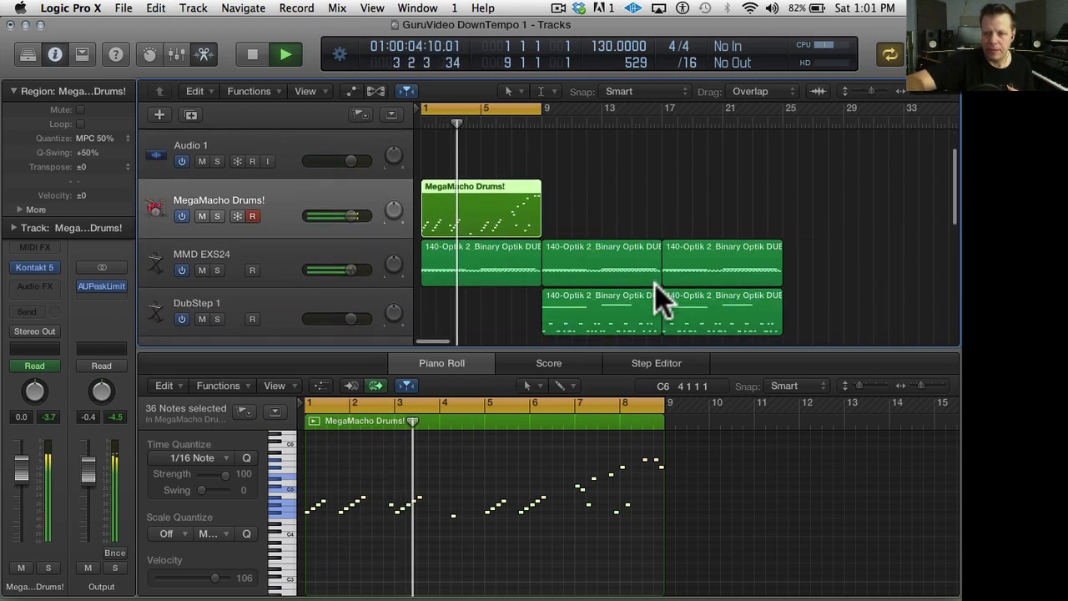
scroll(655, 284, "down", 4)
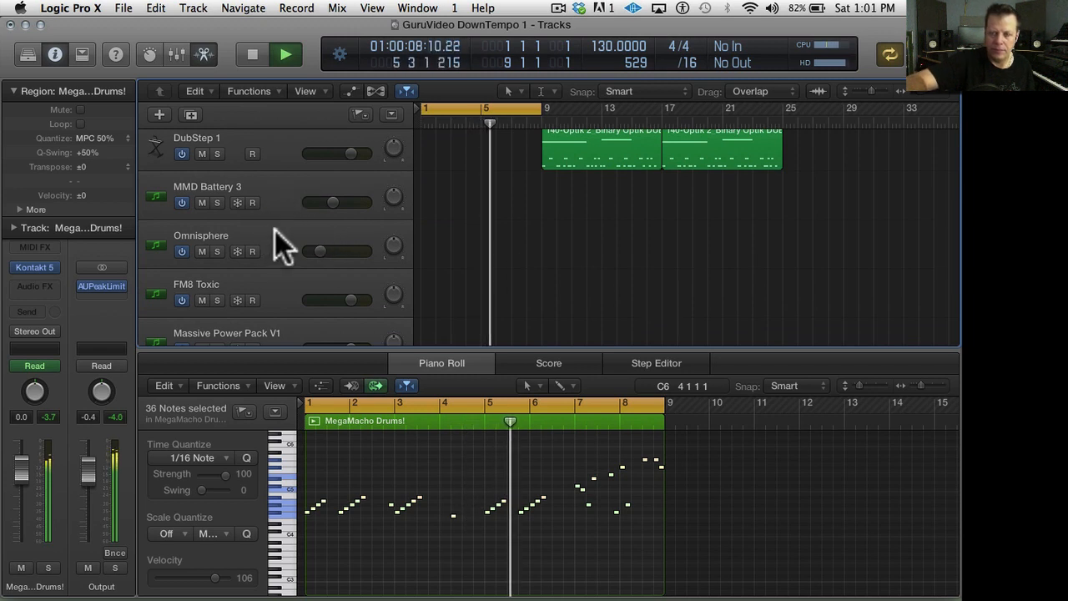
left_click_drag(540, 107, 656, 132)
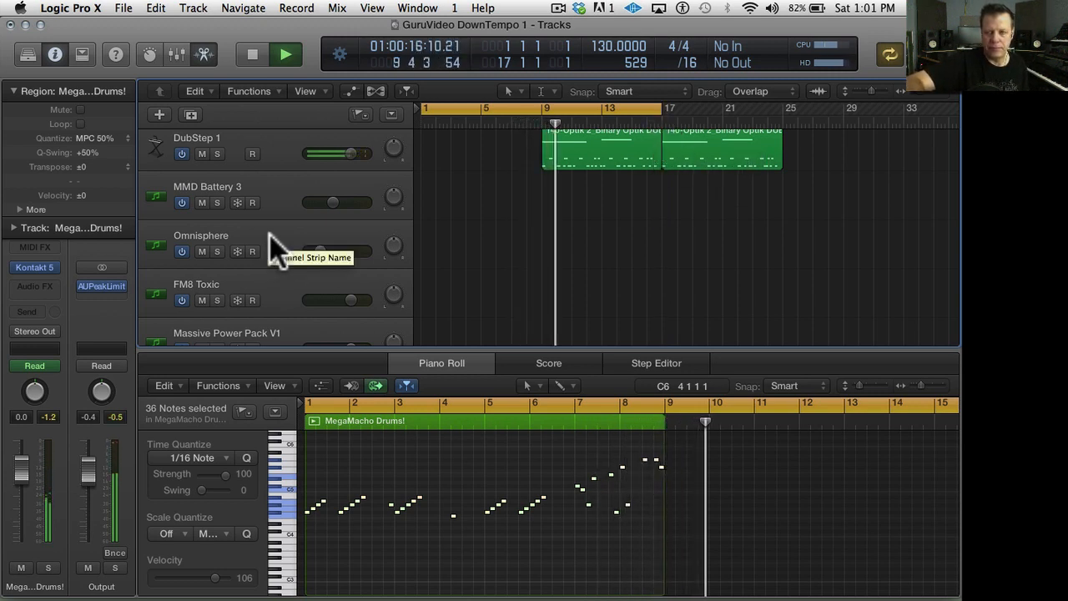
key("space")
- Copy the DubStep 1 region at bar 9 up to the MegaMacho Drums! track at the same position and hide the Piano Roll
scroll(480, 210, "up", 3)
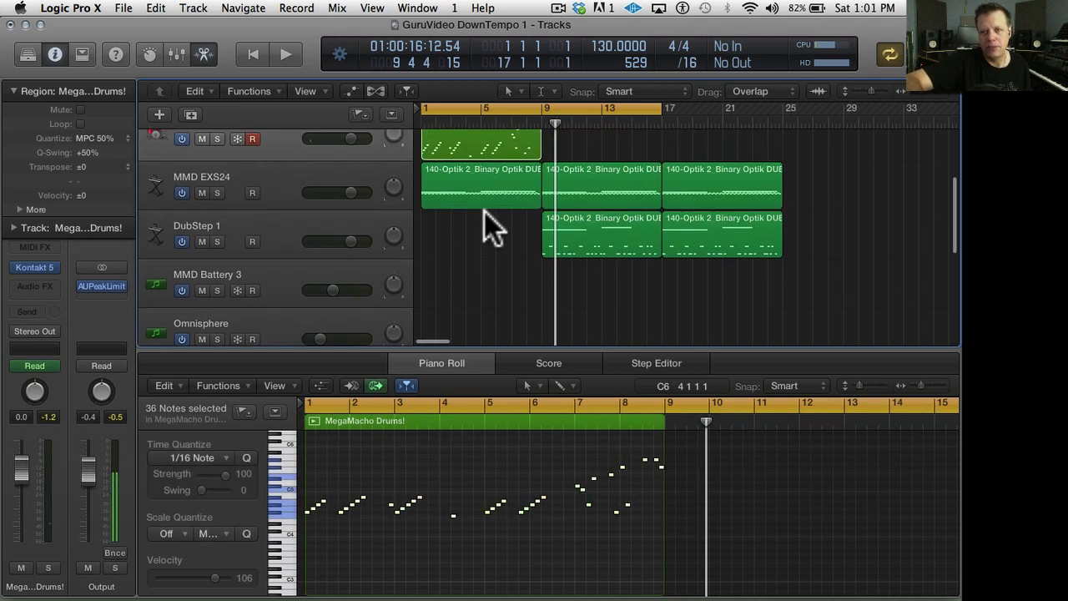
scroll(480, 217, "up", 3)
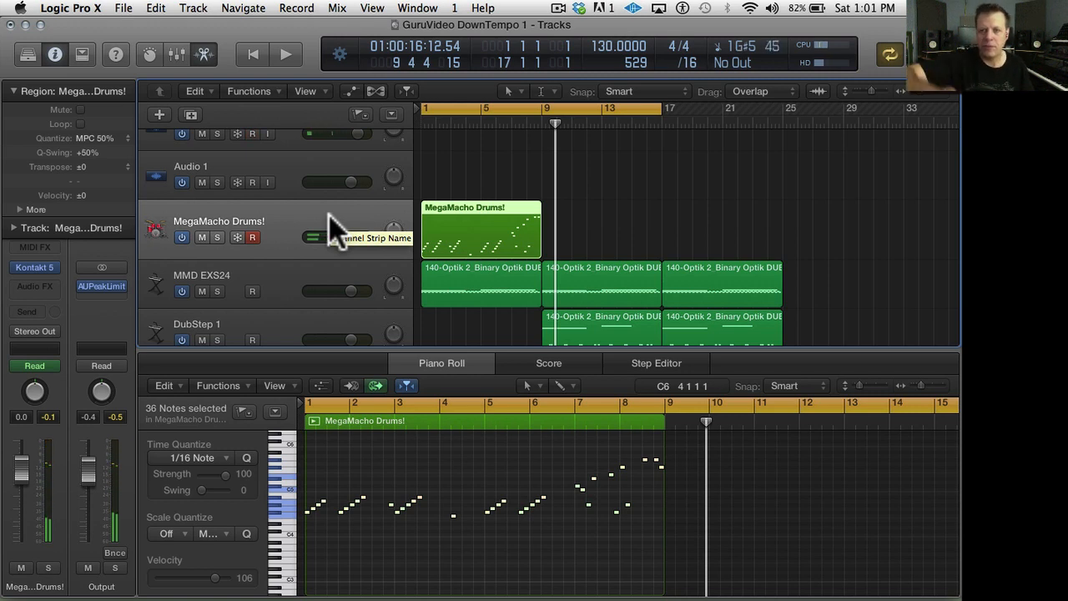
left_click(596, 199)
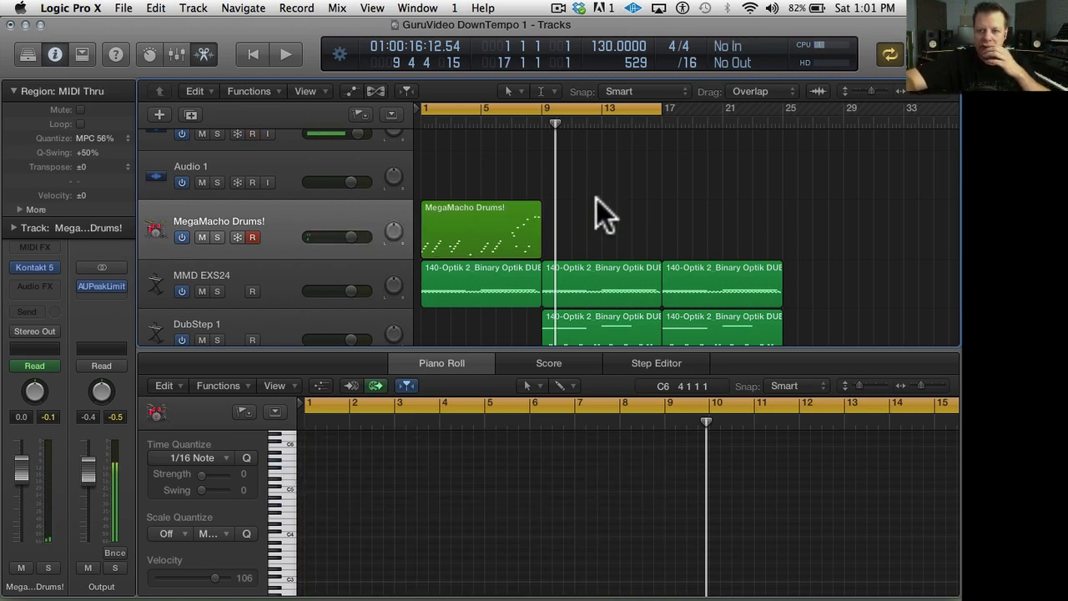
left_click(611, 323, "alt")
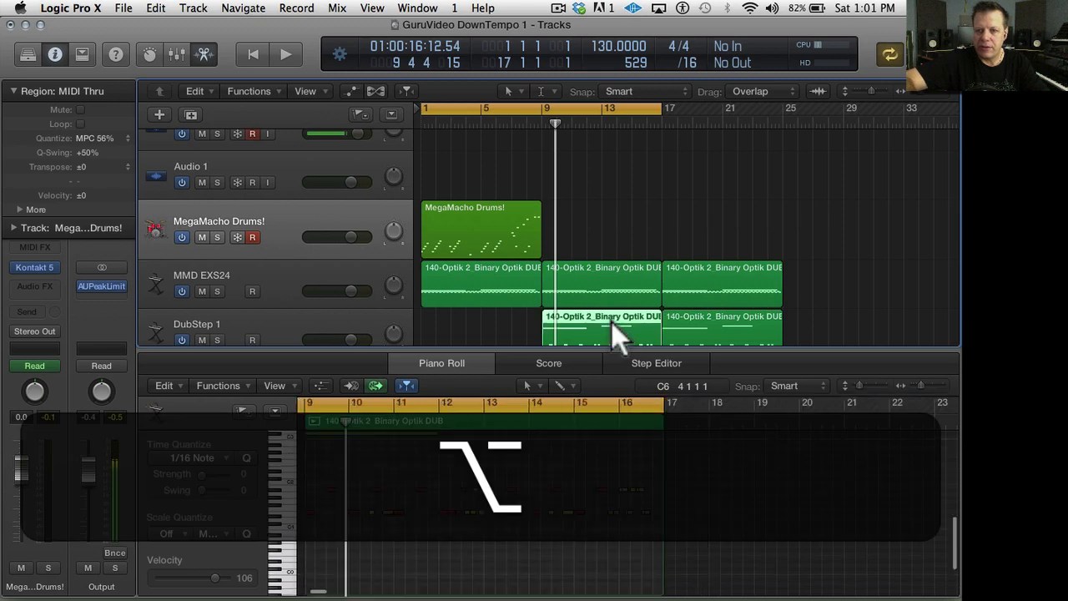
left_click_drag(612, 322, 616, 236)
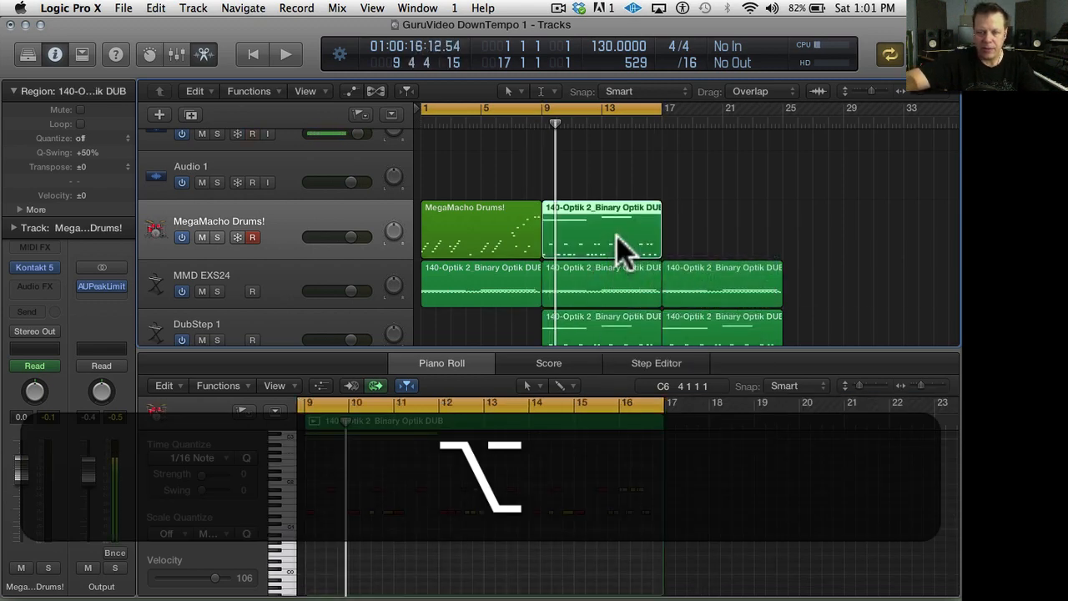
key("p")
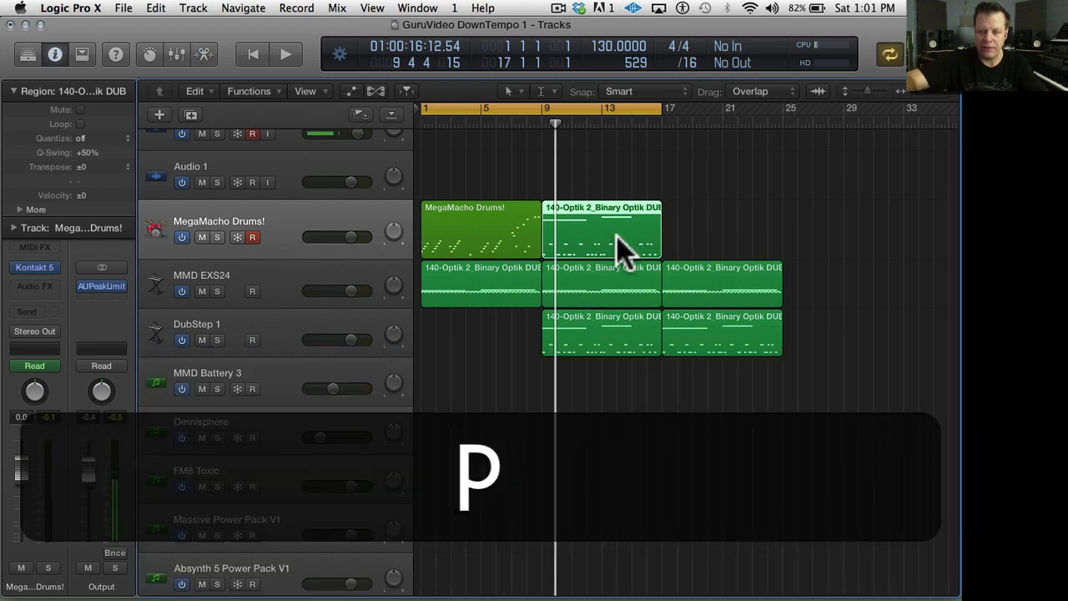
- Open the MegaMacho Drums! region at bar 9 in the Piano Roll and delete its two long sustained notes above the drum hits
key("p")
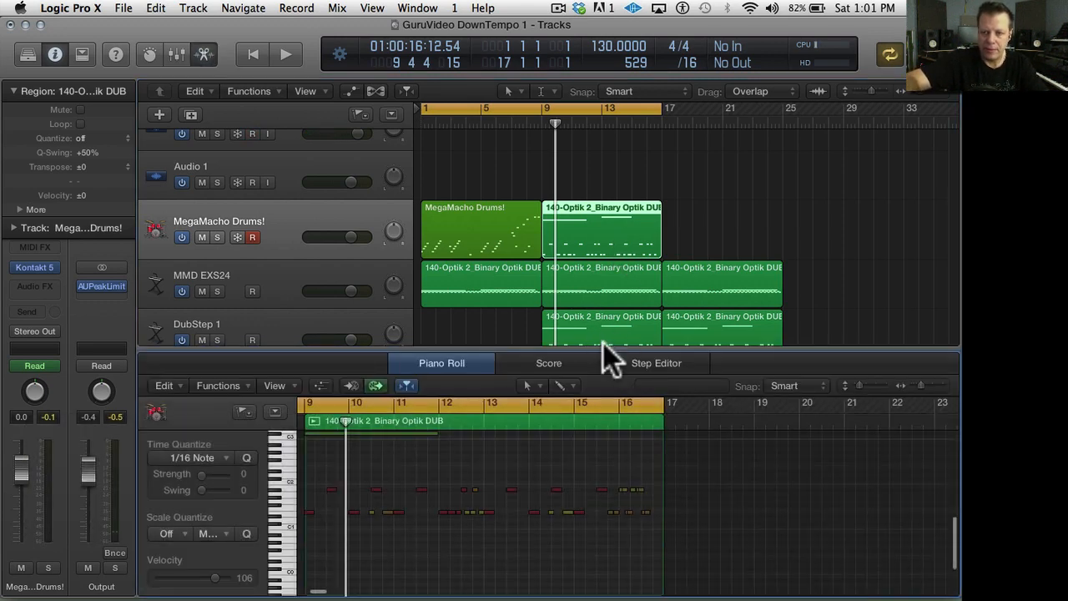
left_click(603, 342)
scroll(603, 343, "down", 2)
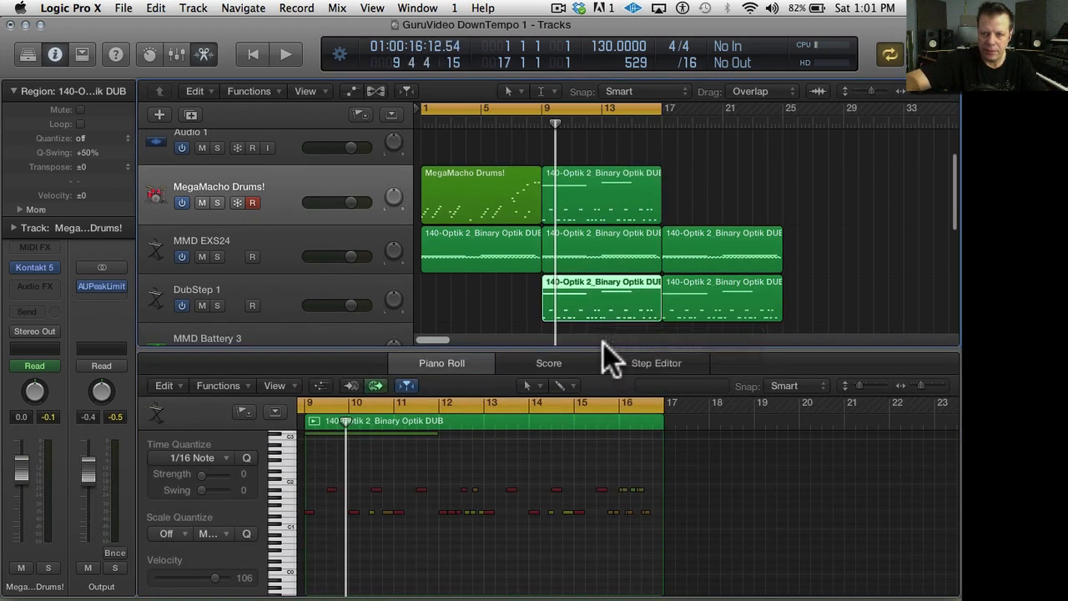
left_click(606, 181)
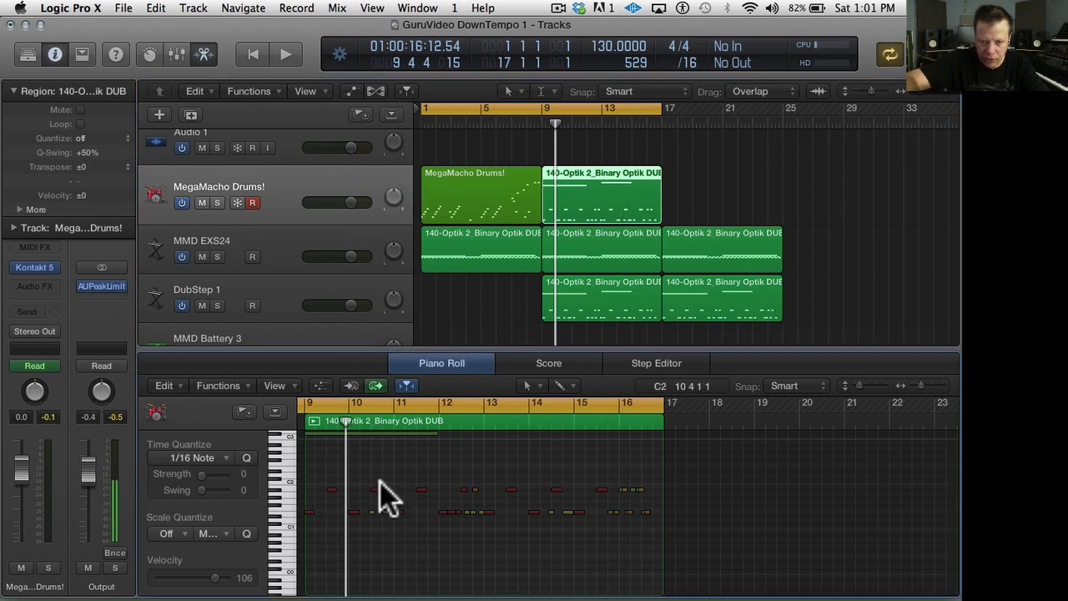
scroll(379, 482, "up", 3)
left_click_drag(335, 490, 576, 519)
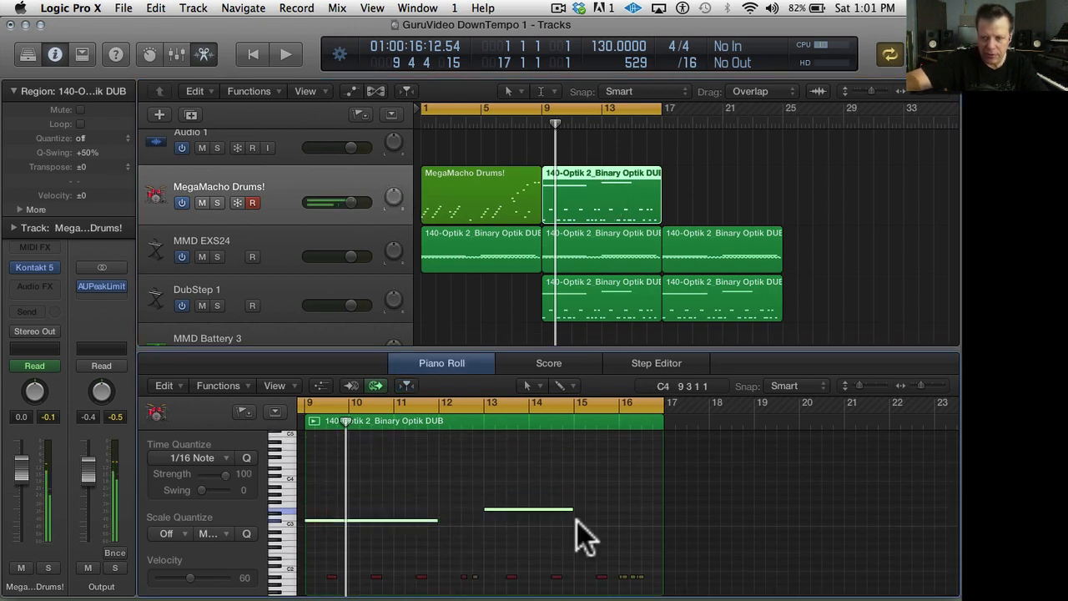
key("BackSpace")
scroll(577, 520, "down", 3)
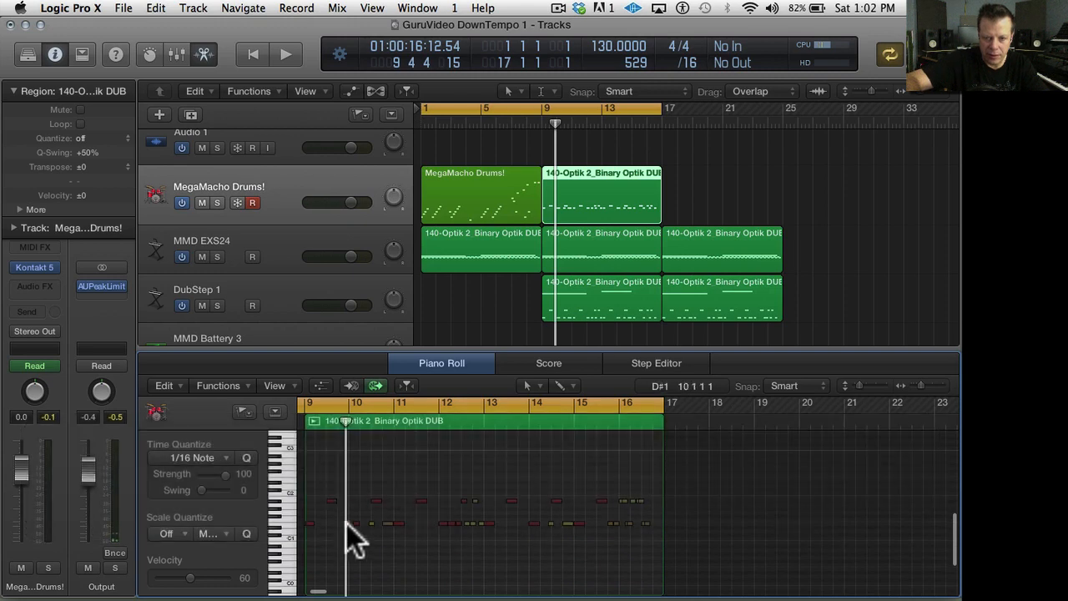
- Select the whole lowest row of notes in the region and transpose it up several octaves
left_click(289, 520)
key("alt+Up")
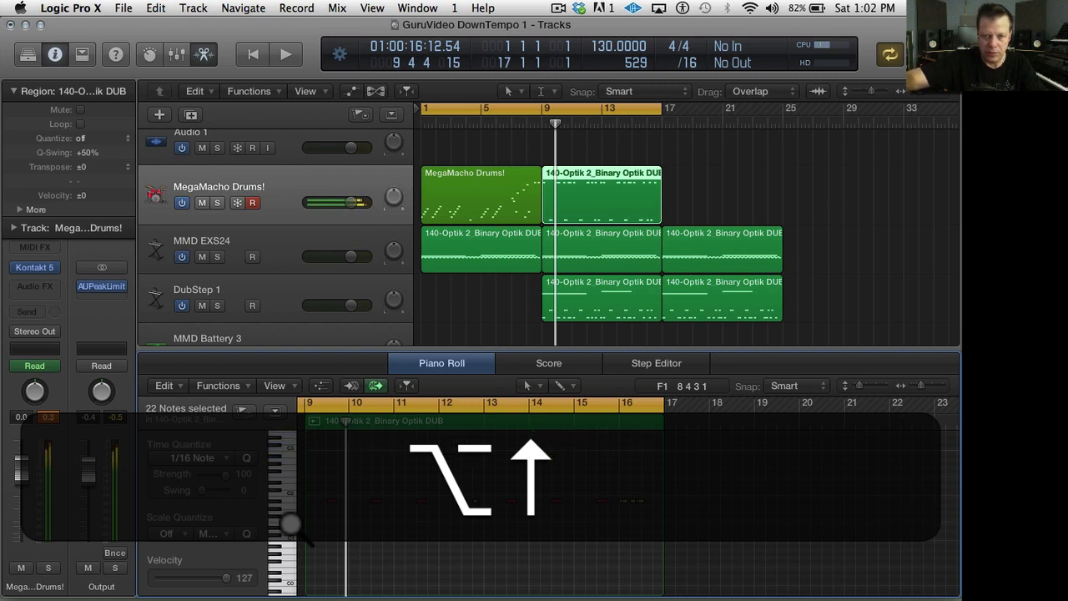
key("shift")
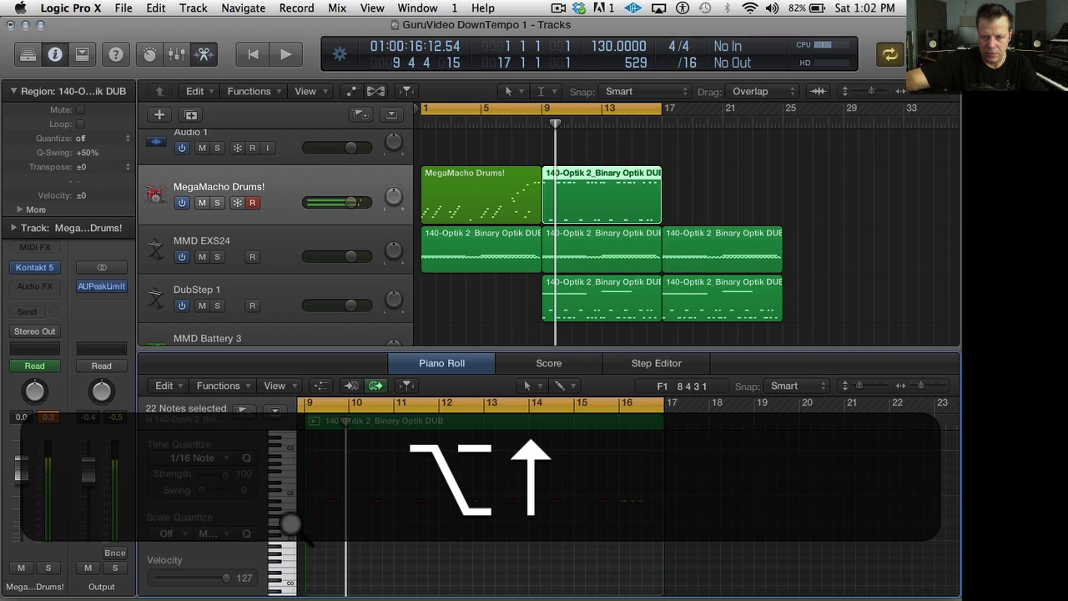
scroll(363, 515, "up", 5)
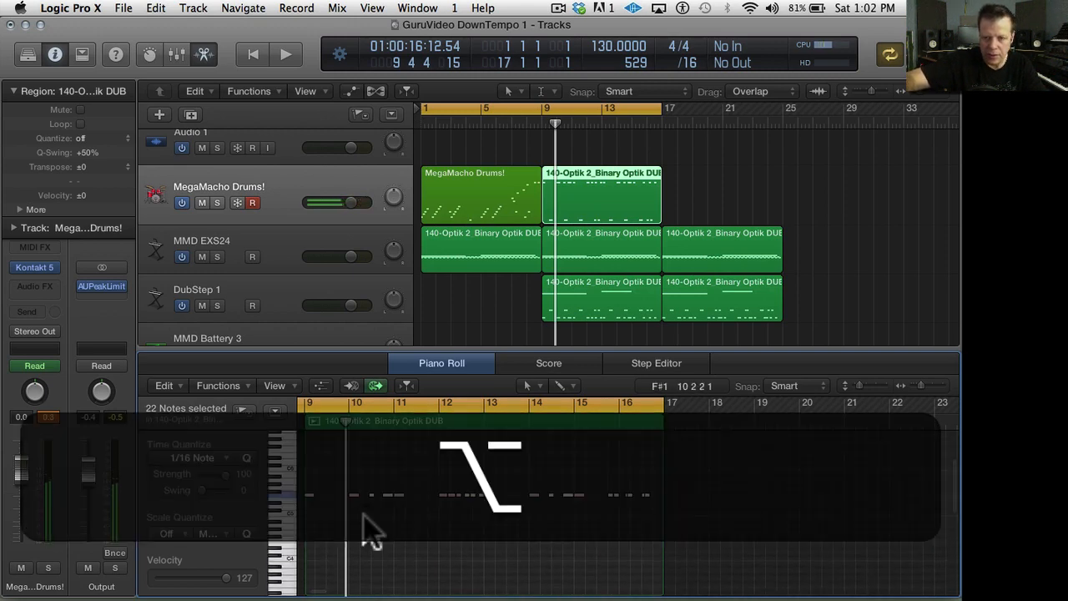
key("alt+Up")
scroll(364, 525, "down", 5)
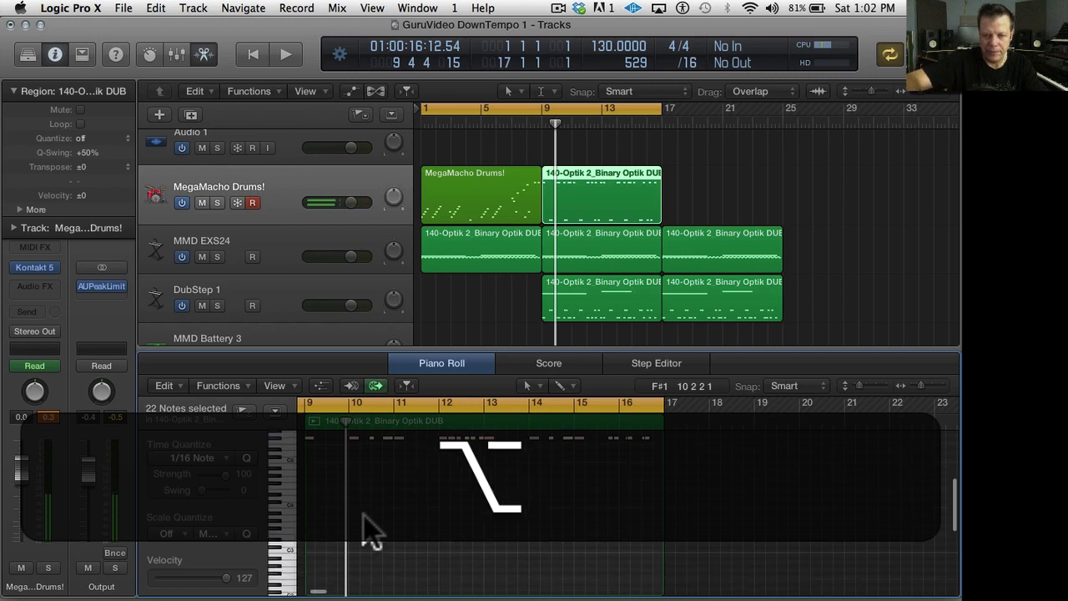
- Select the remaining row of short notes near C2 and transpose it up to sit just above the already raised row
left_click(287, 543)
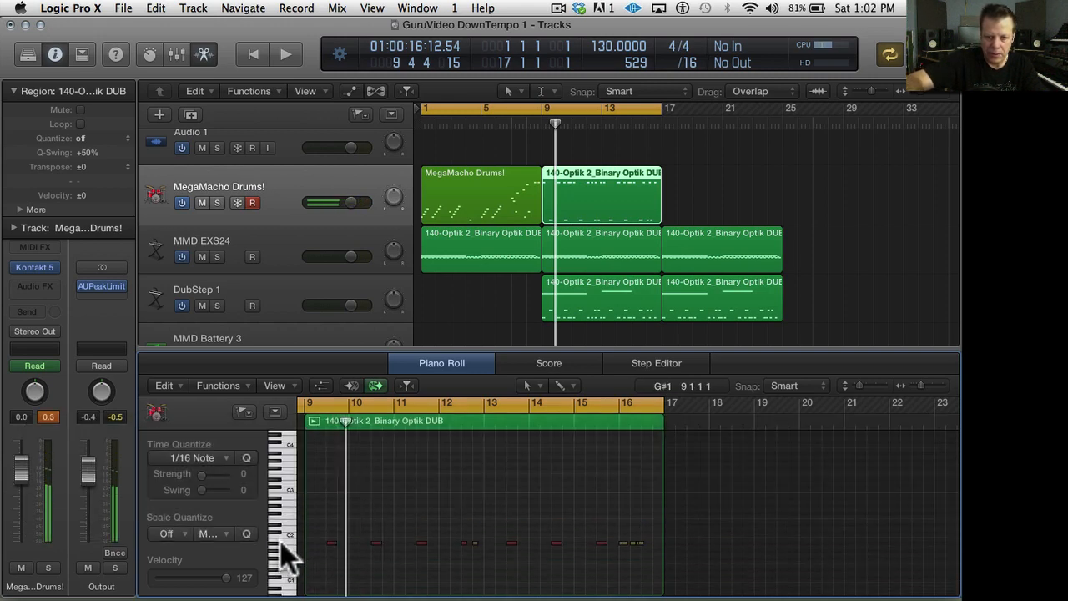
left_click(282, 543)
key("alt+Up")
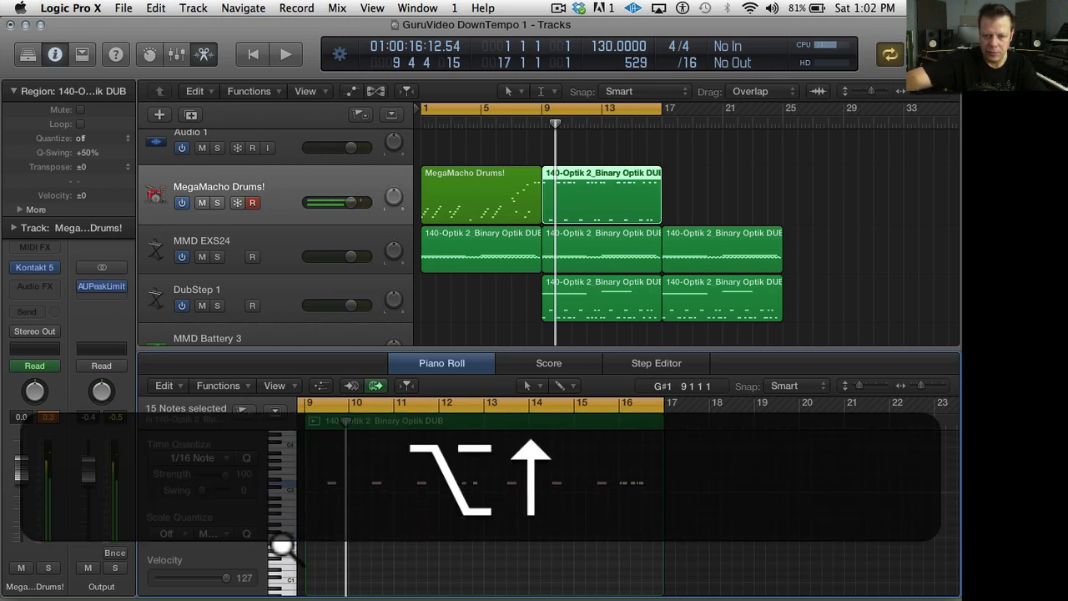
key("alt+Up")
key("alt+Up")
key("alt+Up")
key("alt+Up")
key("alt+Up")
key("alt+Up")
key("alt+Up")
key("alt+Up")
key("alt+Up")
key("alt+Up")
key("alt+Up")
key("alt+Up")
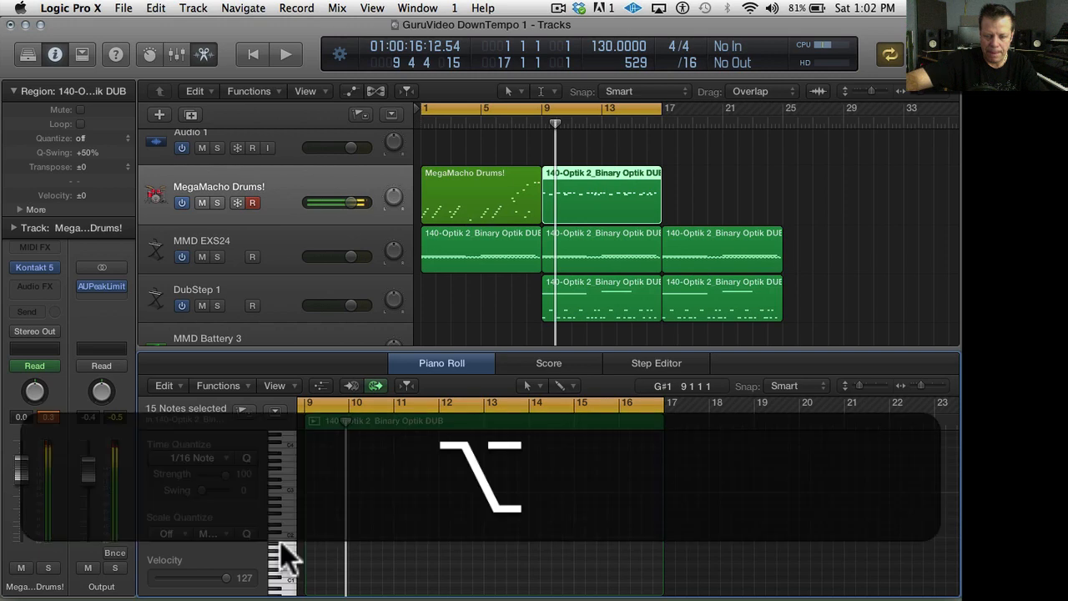
scroll(281, 541, "up", 5)
key("alt+Down")
key("alt+Down")
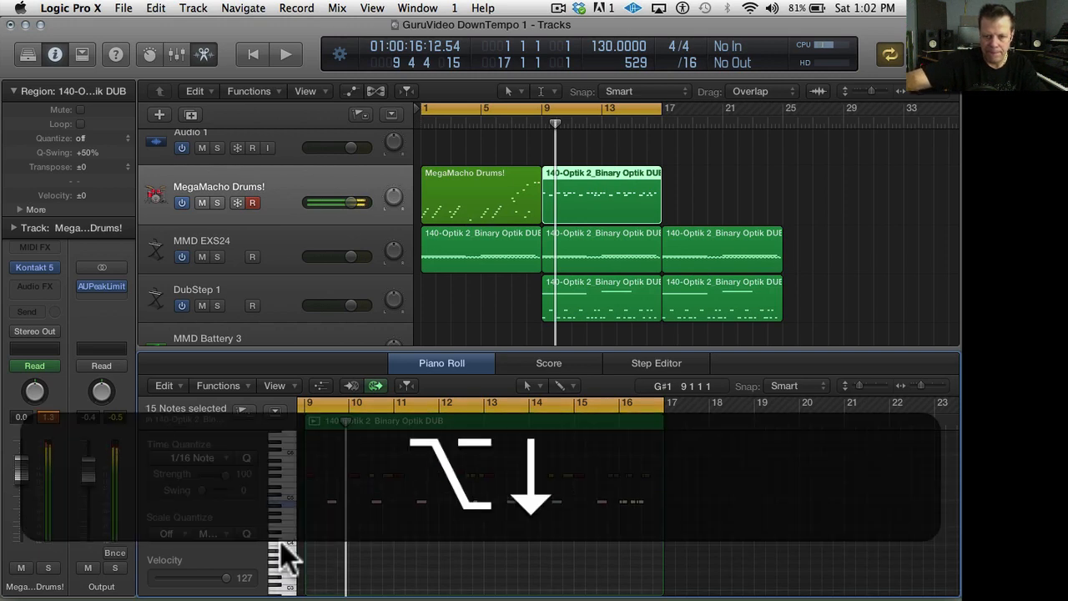
key("alt+Up")
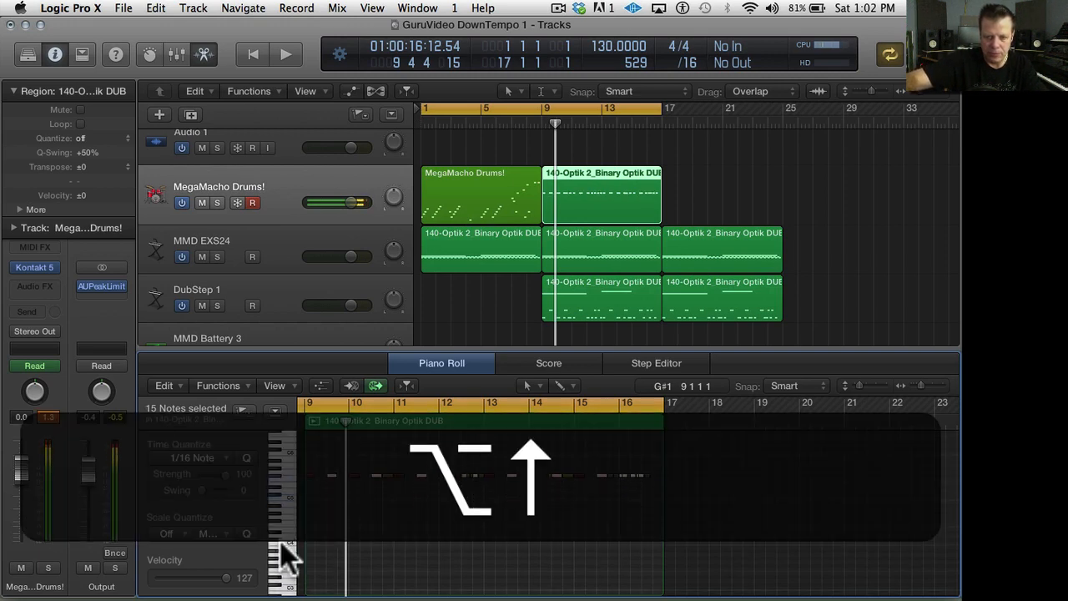
- Set the cycle range to bars 9 to 17 and play back the section with the transposed drum notes
key("Return")
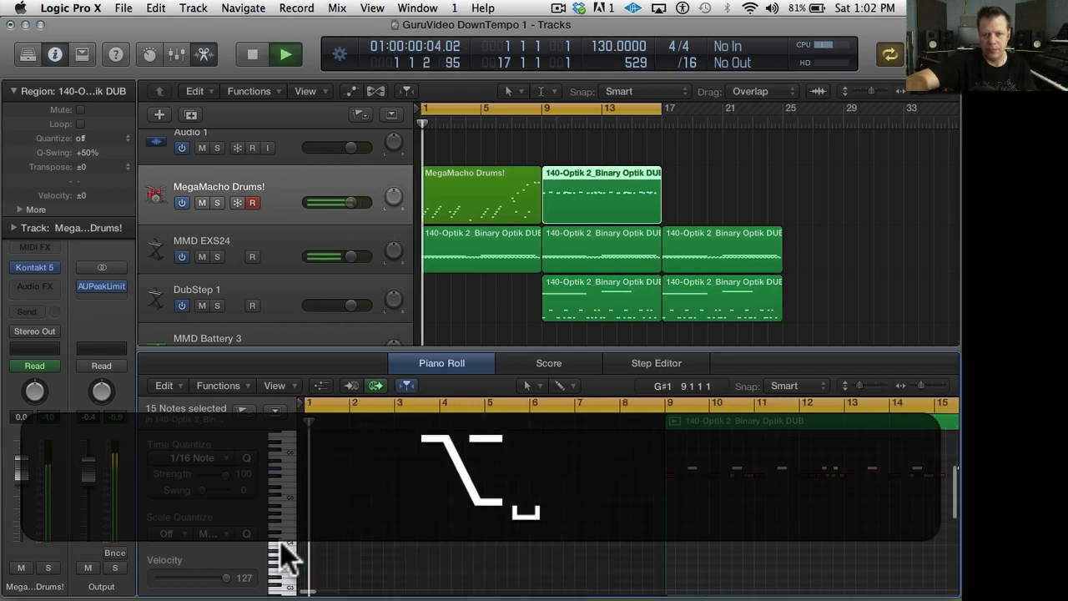
left_click_drag(426, 108, 546, 115)
key("space")
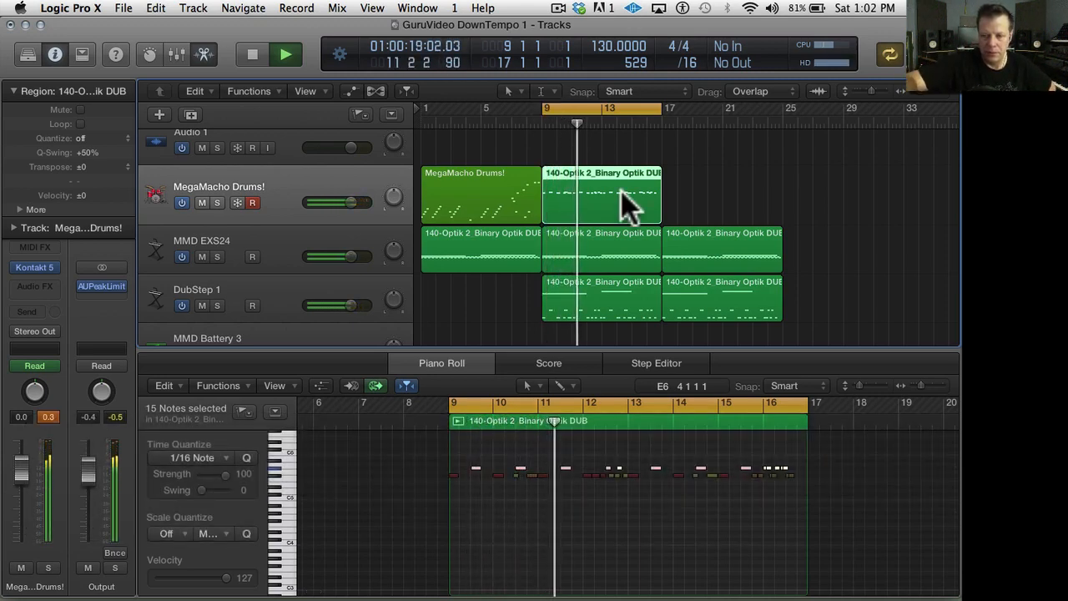
- Transpose the lower row of the region's notes down one semitone to F5 during playback, and stop playback
left_click(273, 476)
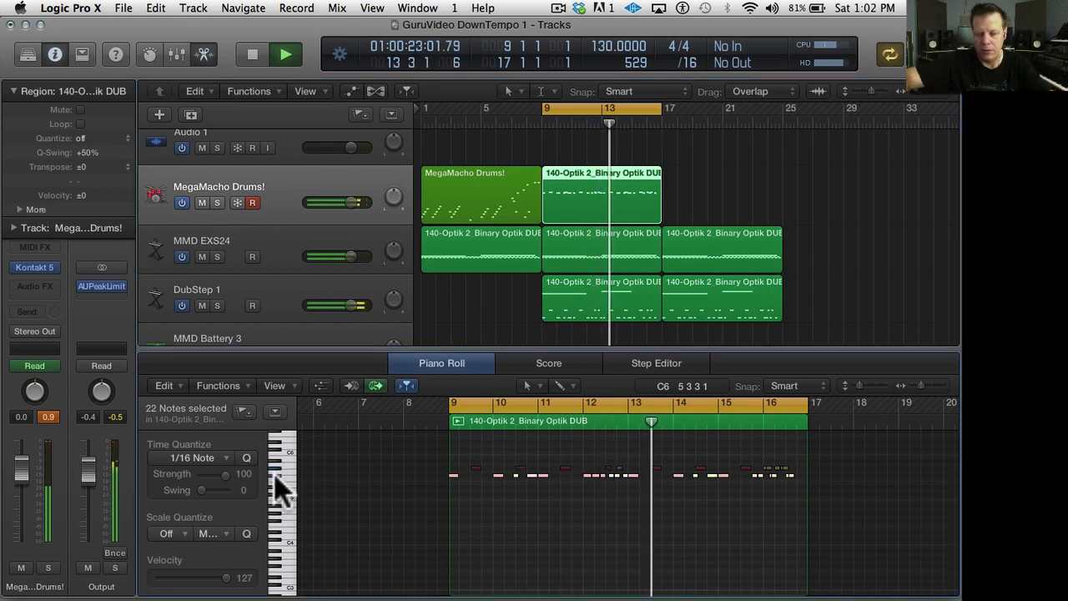
key("alt+Down")
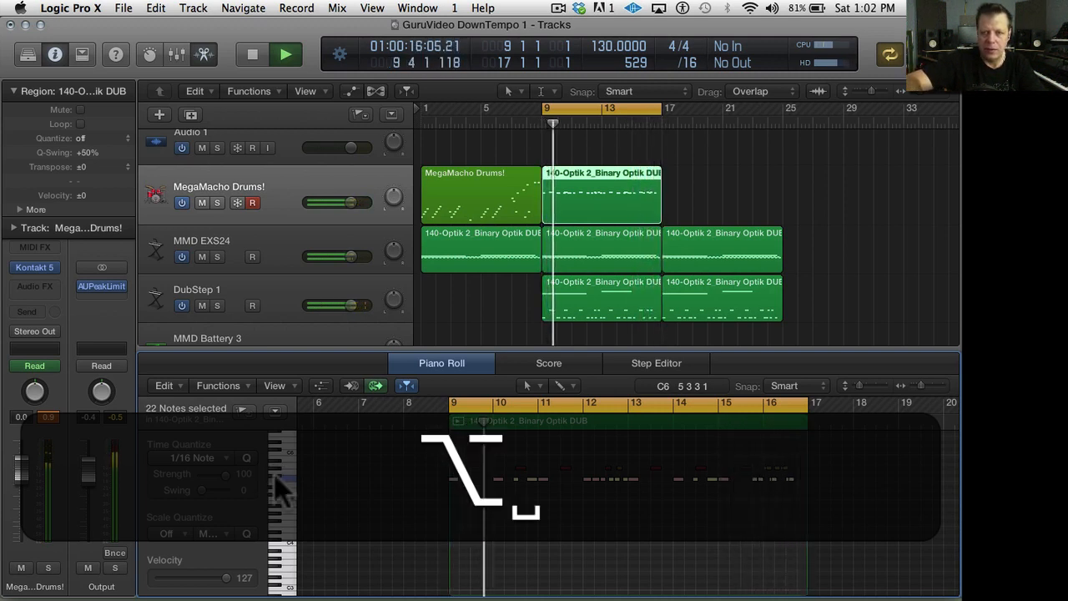
key("space")
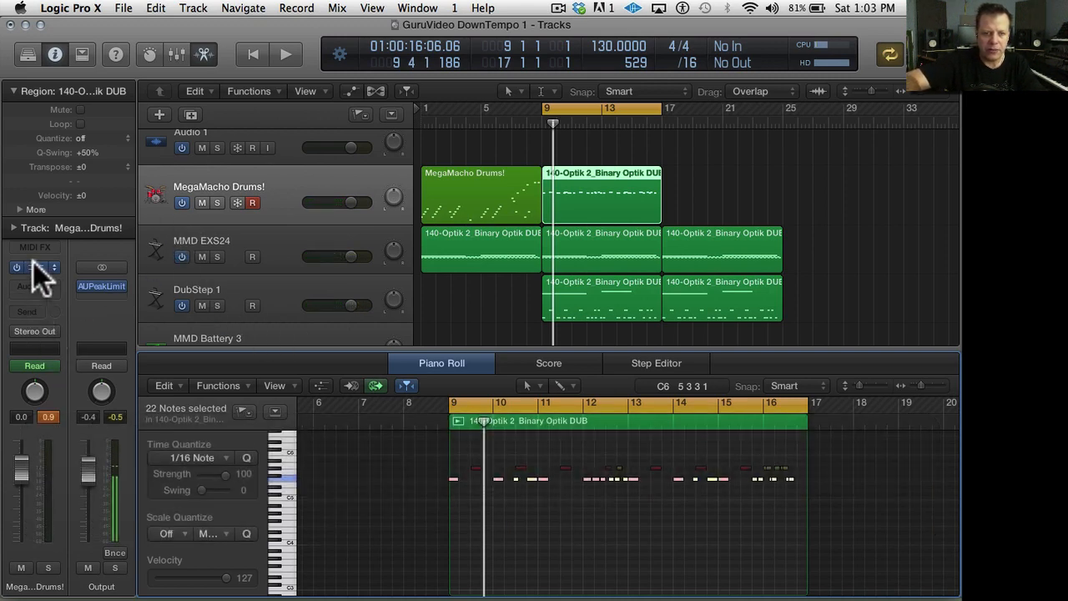
- In the track's Kontakt kit, set the drum's Pitch to -8.00, show the Punch effect, and pull the ToneVerb and Delay levels down to minimum
left_click(34, 265)
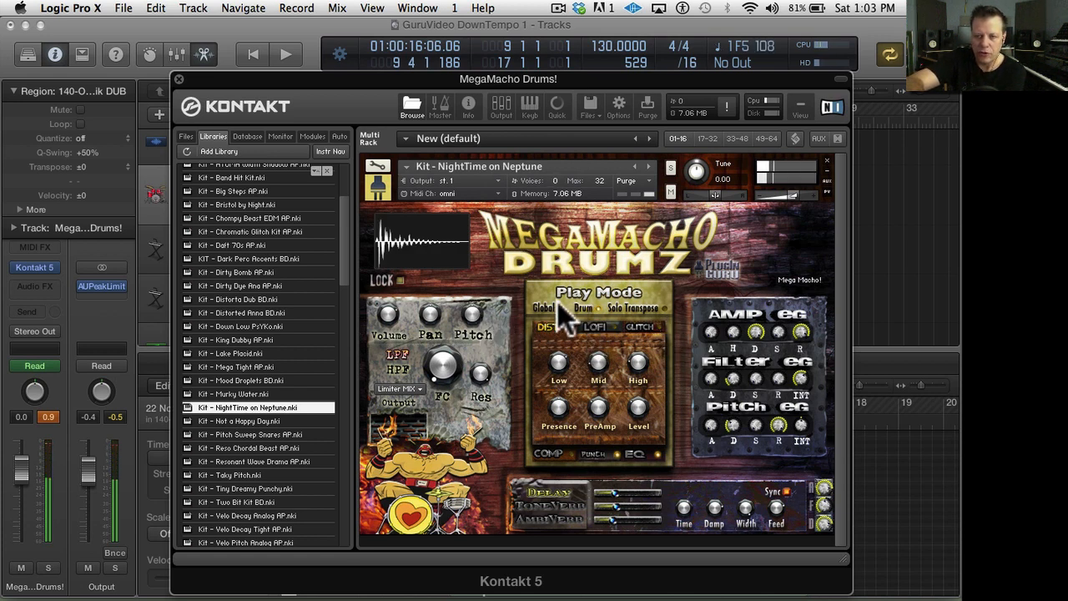
left_click_drag(471, 313, 472, 326)
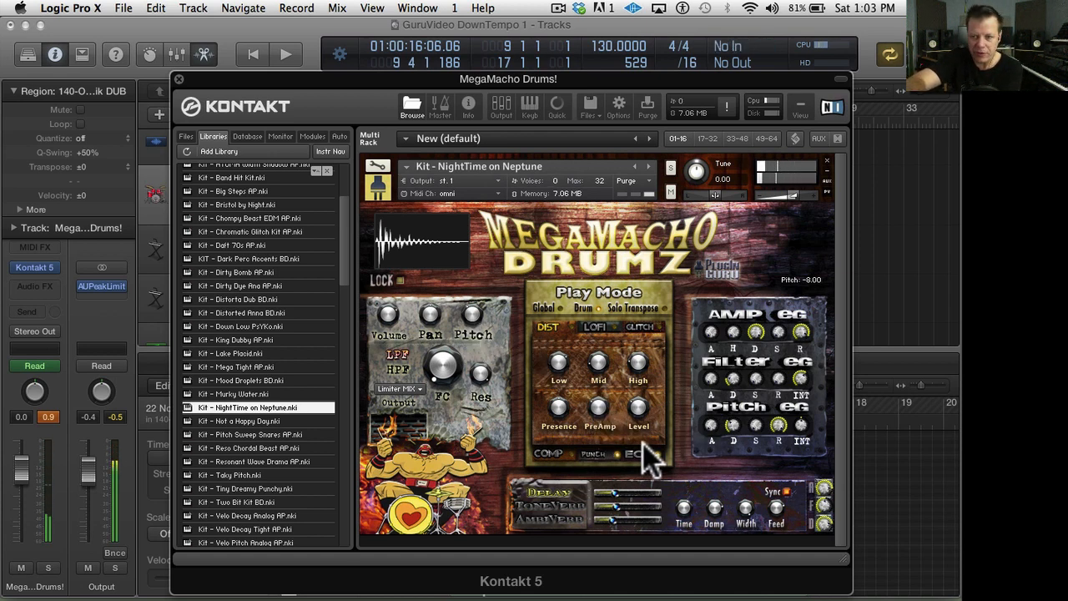
left_click(592, 453)
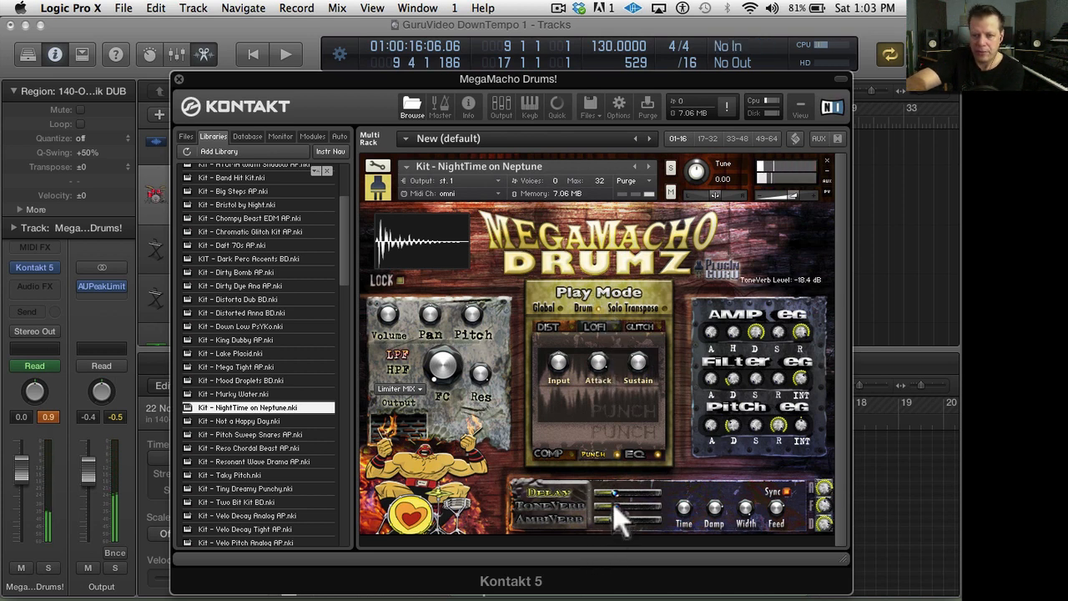
left_click_drag(613, 504, 593, 488)
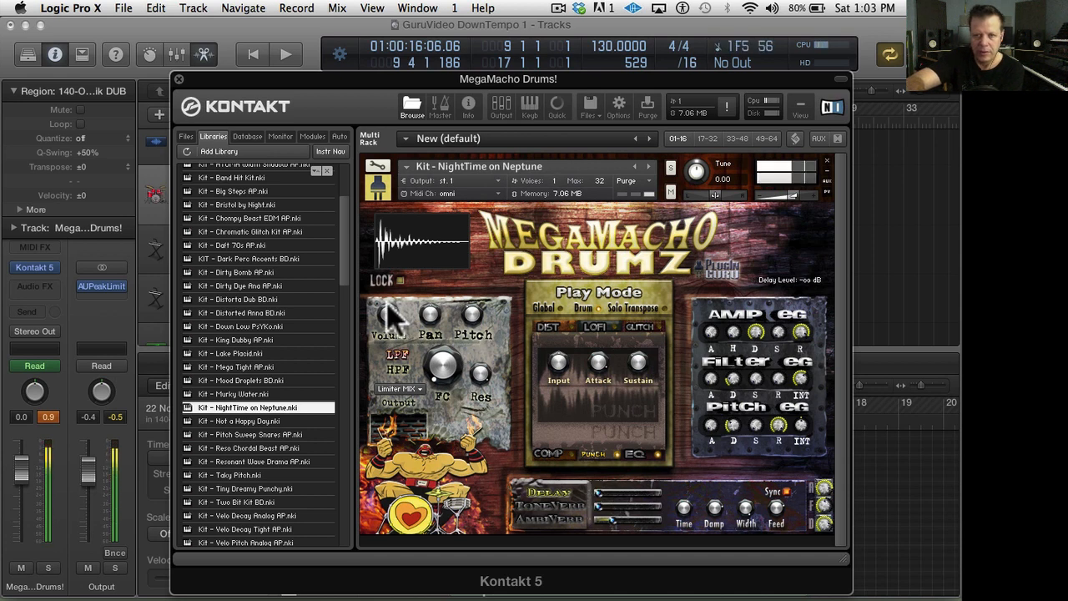
left_click(178, 78)
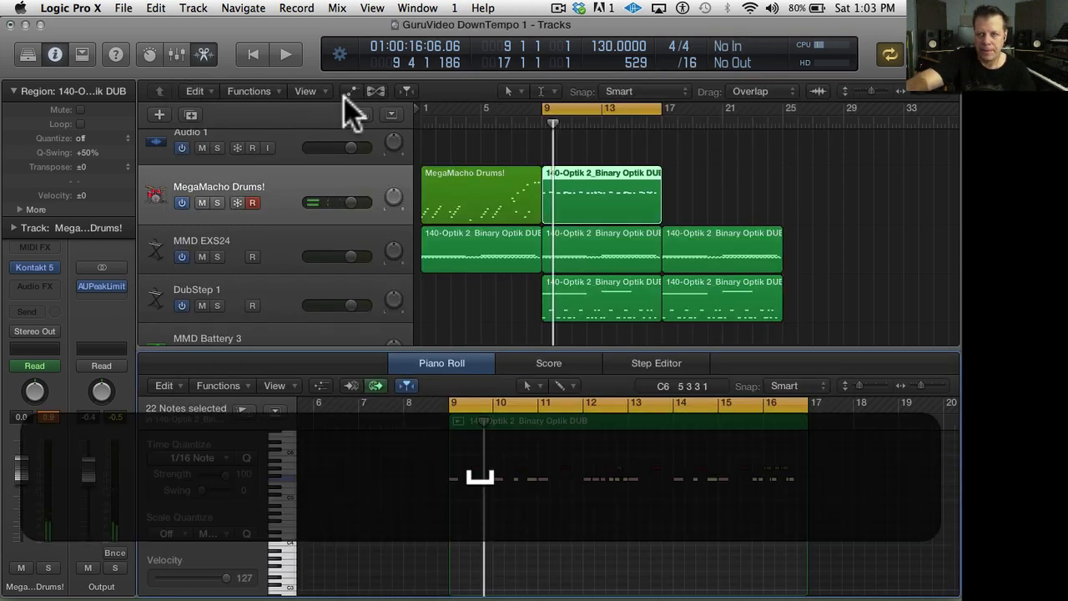
- Play the cycled section and delete the extra F5 notes between the main hits in bars 10 and 11
key("space")
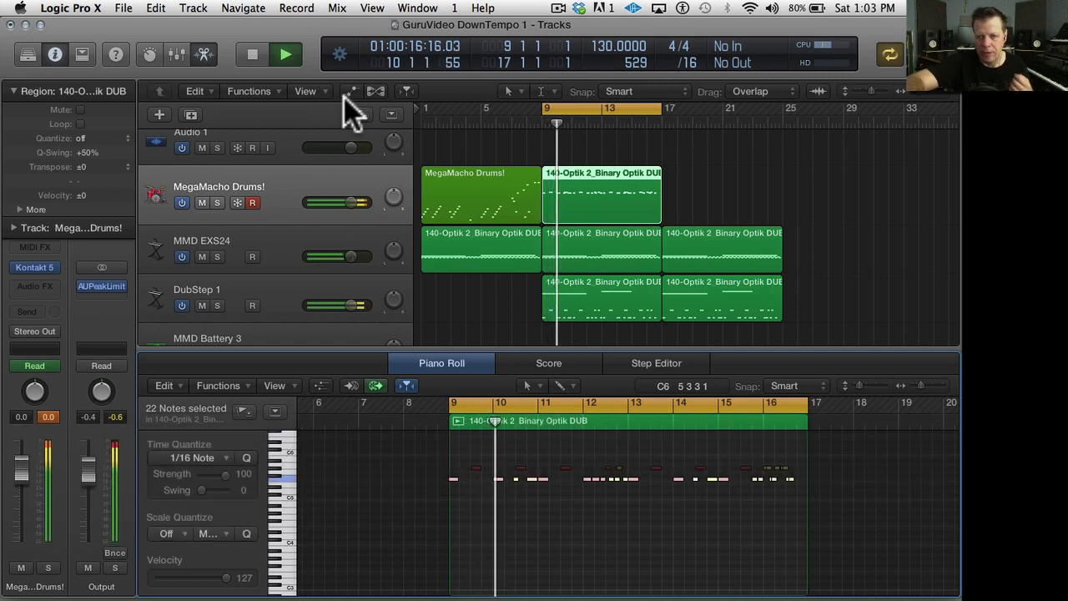
left_click(517, 477)
key("BackSpace")
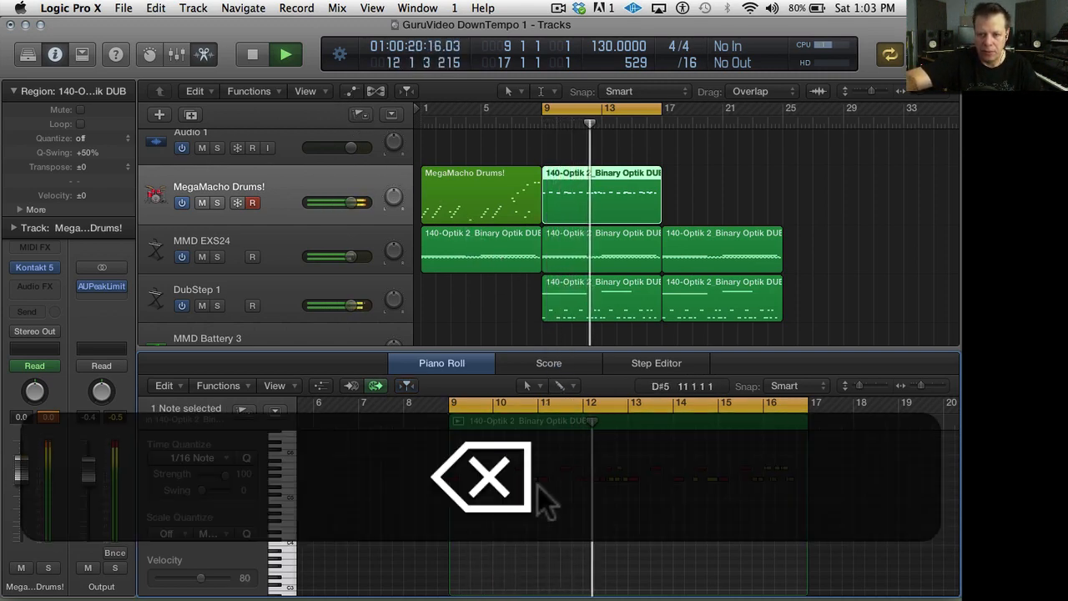
key("BackSpace")
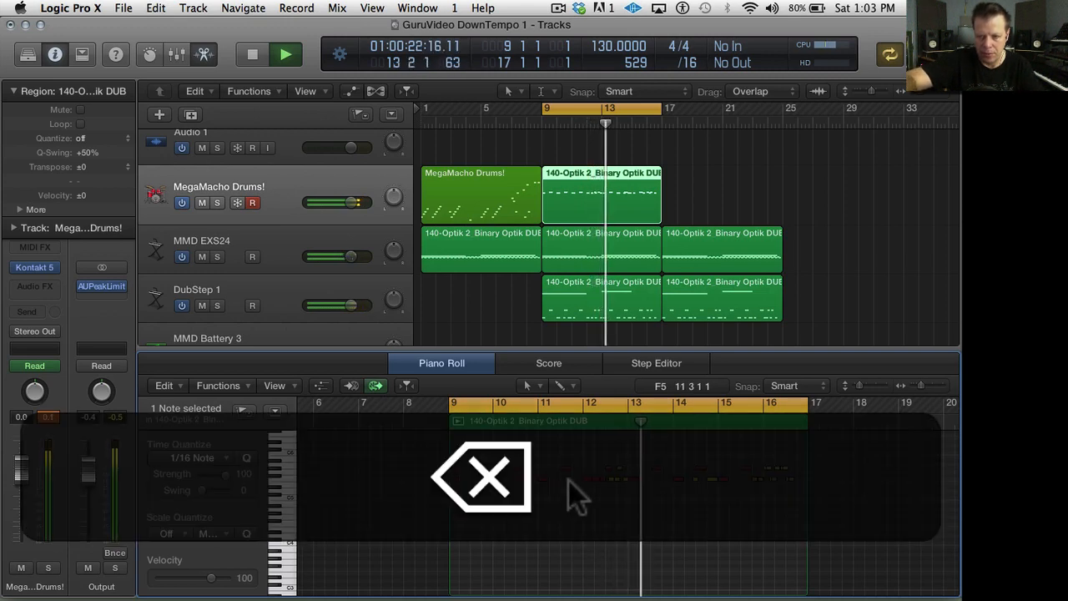
- Select four of the extra F5 notes in bar 12 together and delete them
left_click(596, 479)
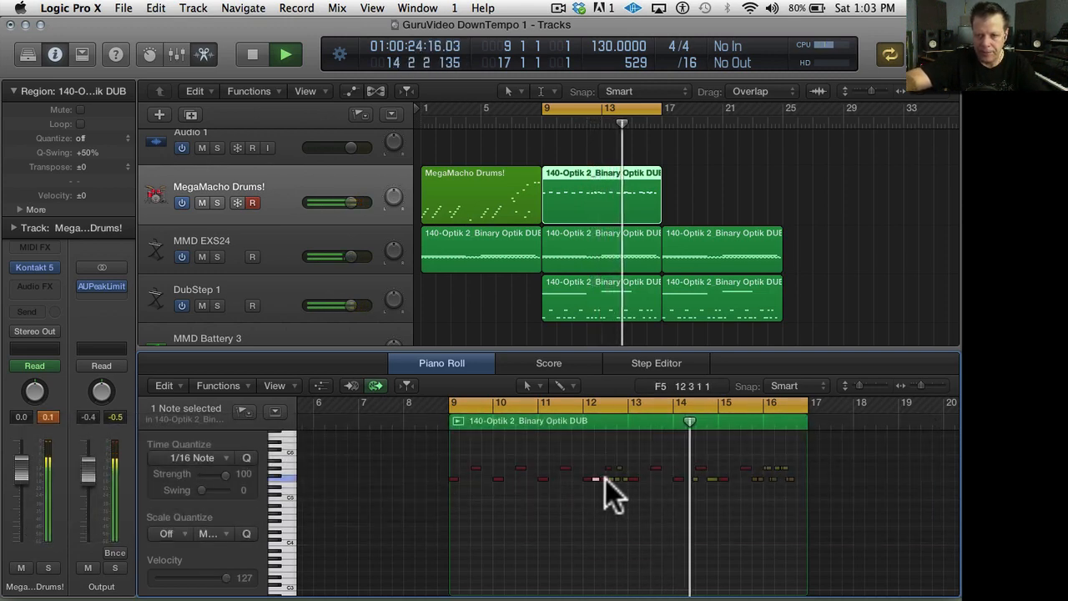
left_click(612, 478, "shift")
left_click(619, 479, "shift")
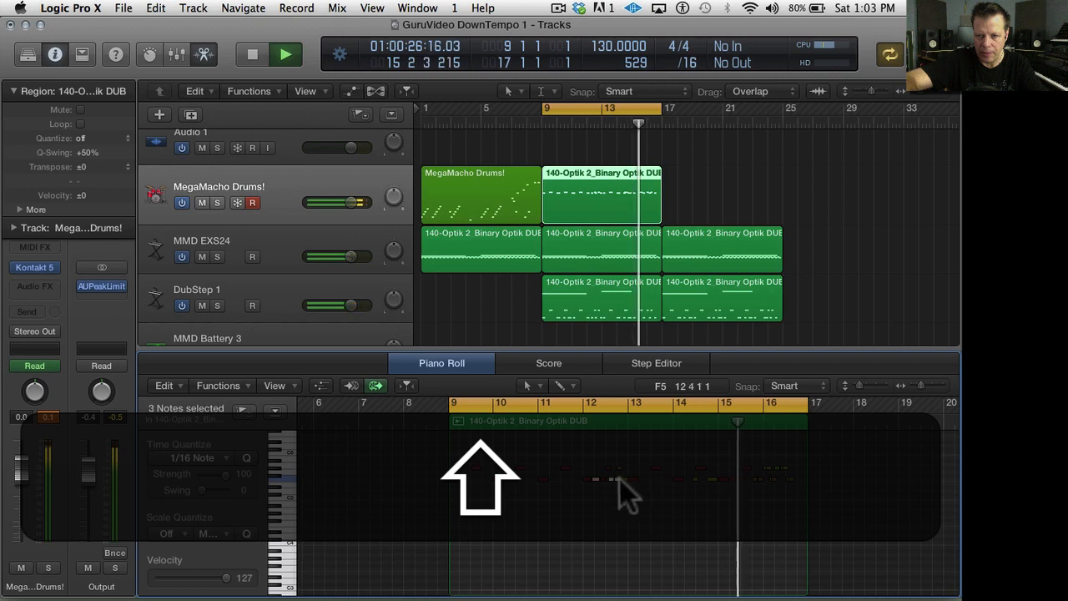
left_click(624, 479, "shift")
key("shift+BackSpace")
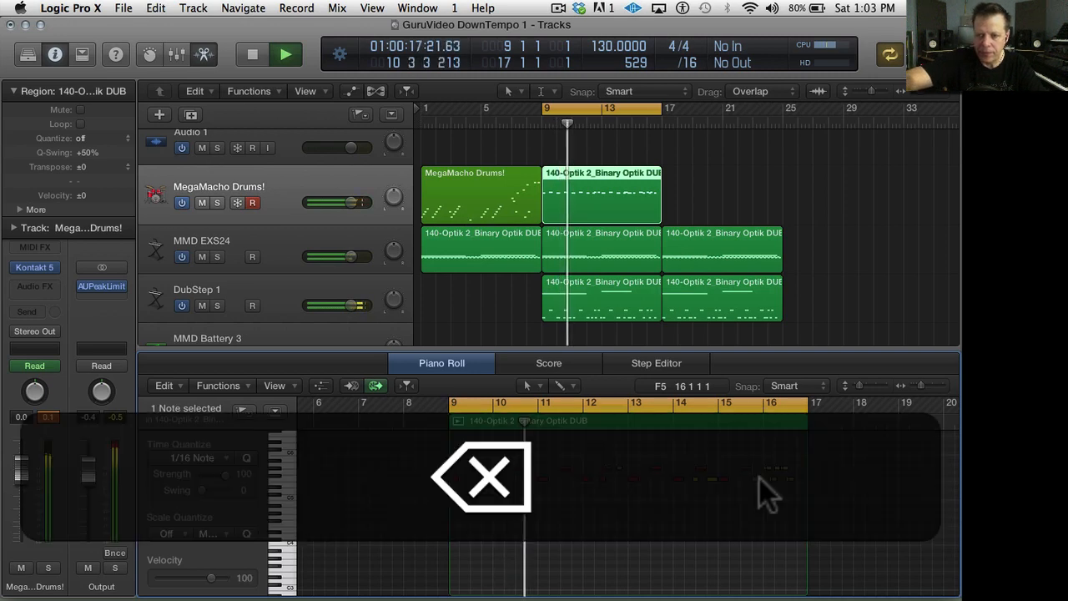
- Delete the extra F5 notes from bar 14 through bar 16 of the region and stop playback
key("BackSpace")
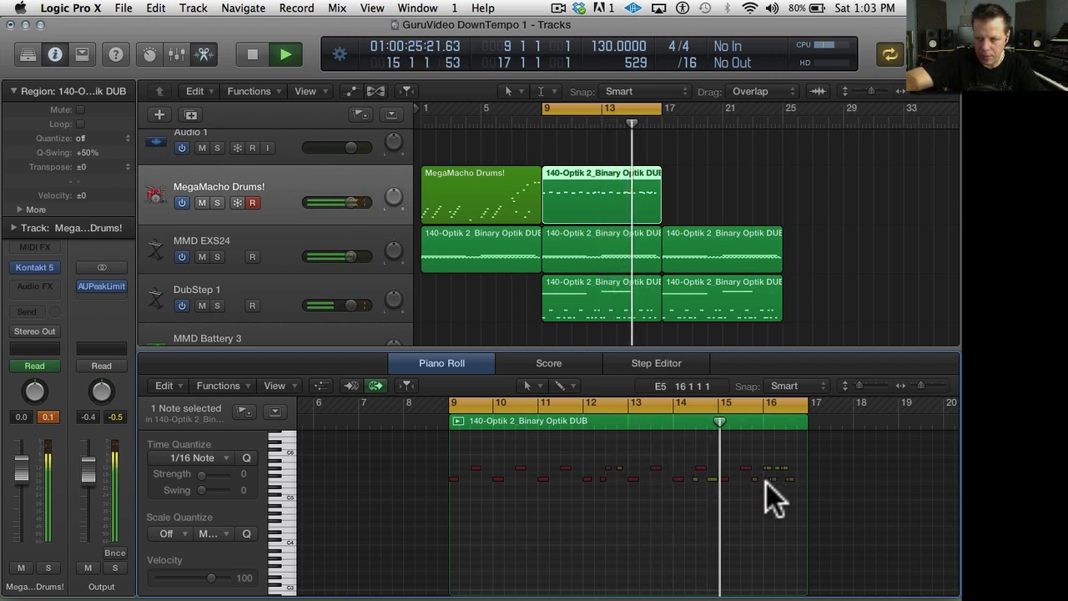
left_click(709, 477)
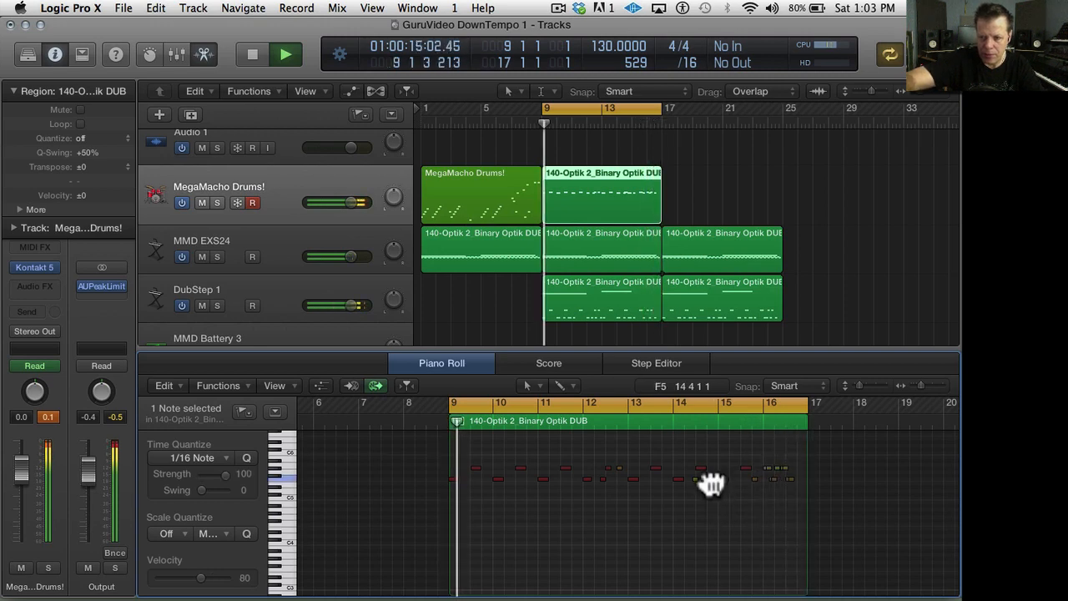
key("BackSpace")
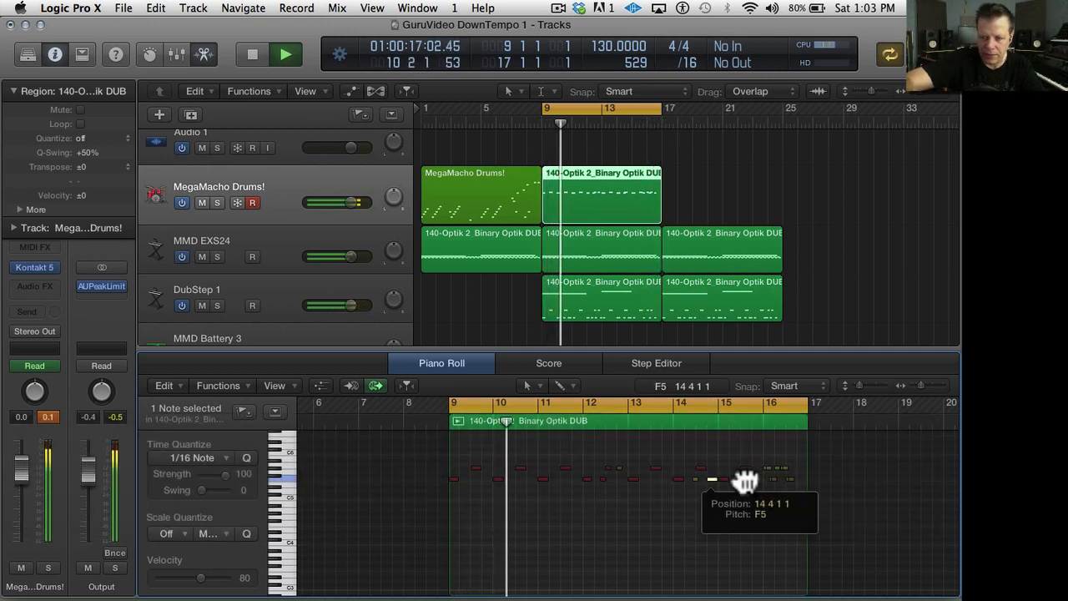
key("BackSpace")
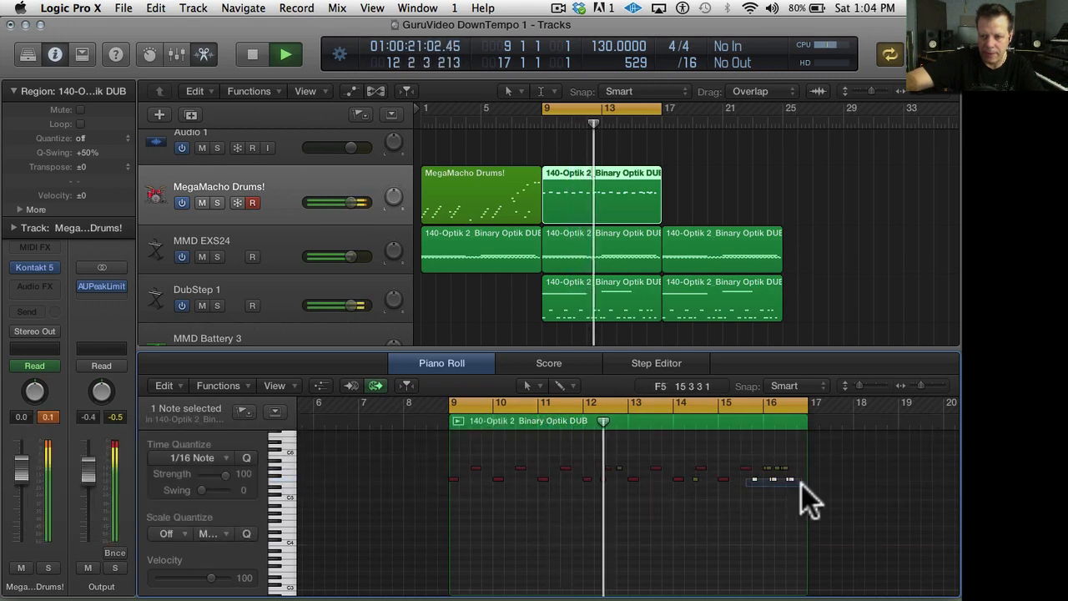
key("BackSpace")
key("space")
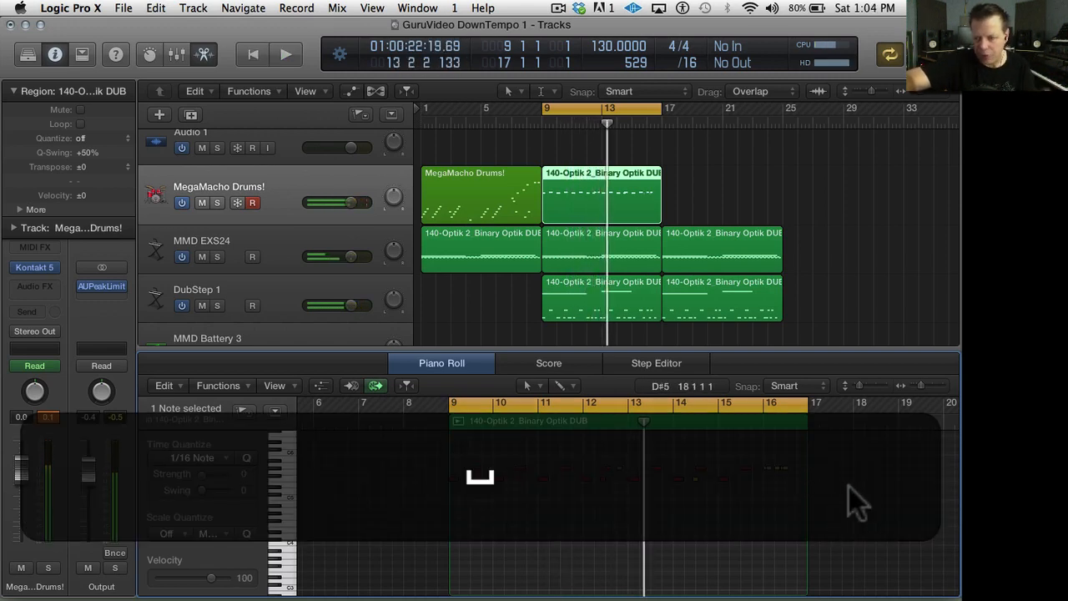
- Select the MegaMacho Drums! track again and play the cycled section to review its thinned groove
left_click(272, 243)
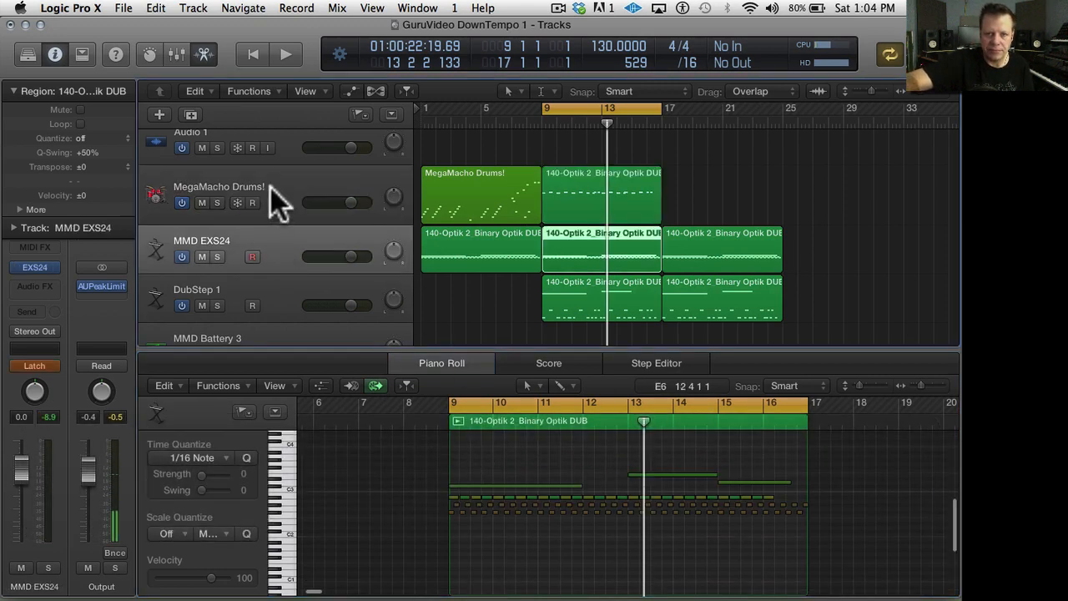
left_click(270, 187)
key("space")
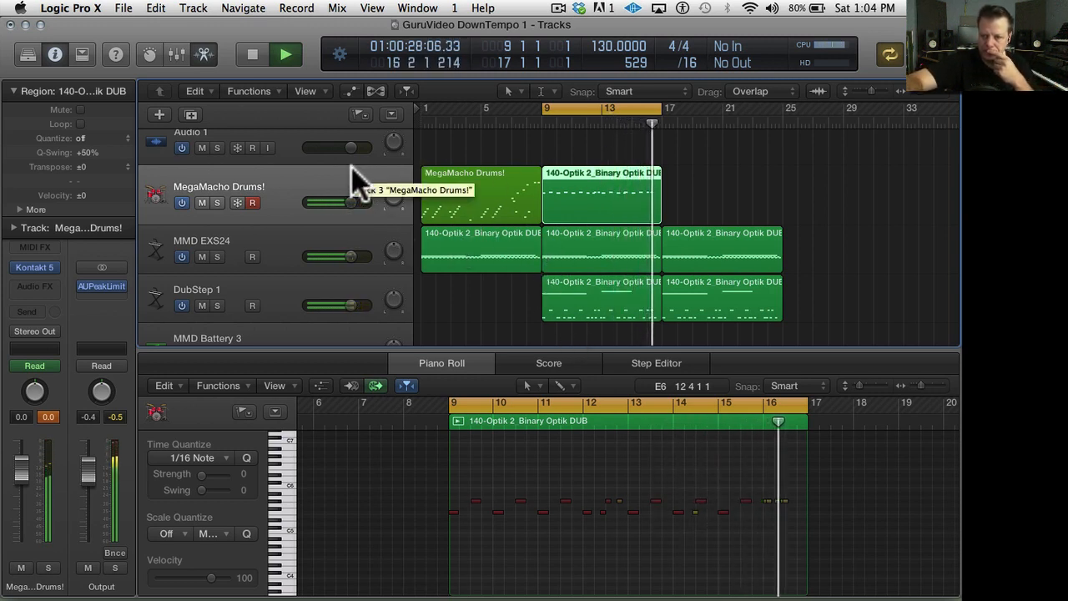
key("space")
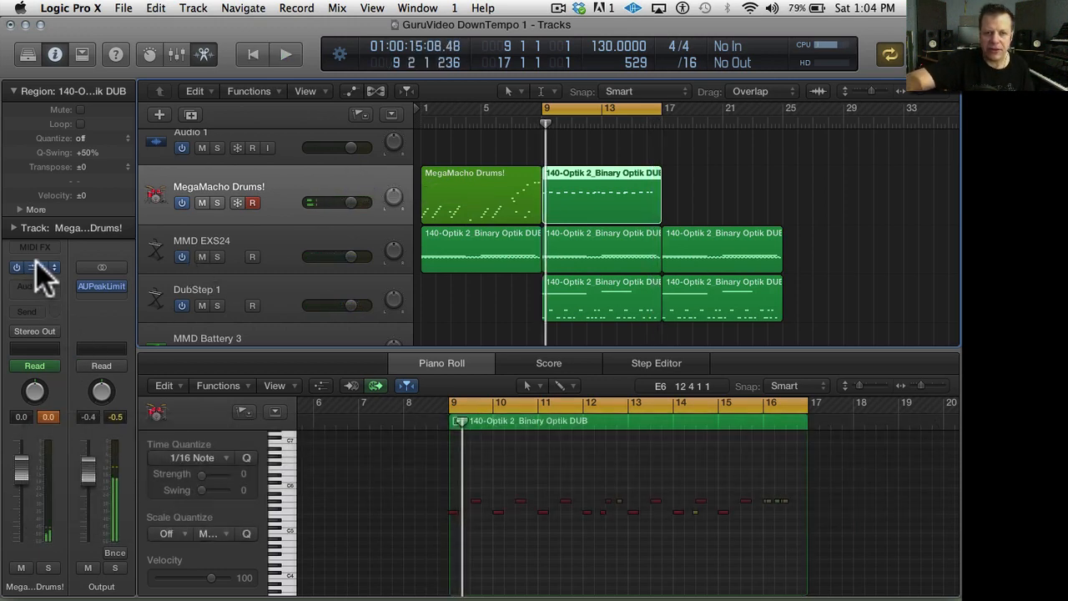
- Open the NightTime on Neptune kit in Kontakt's instrument edit mode, show its Group and Mapping editors, and briefly play the groove
left_click(36, 261)
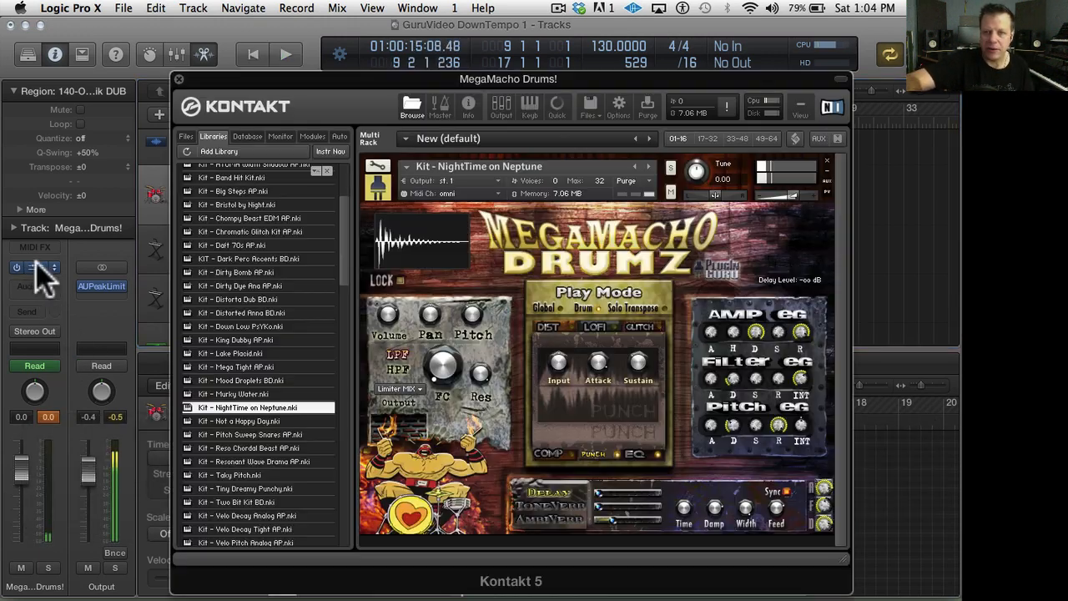
left_click(380, 159)
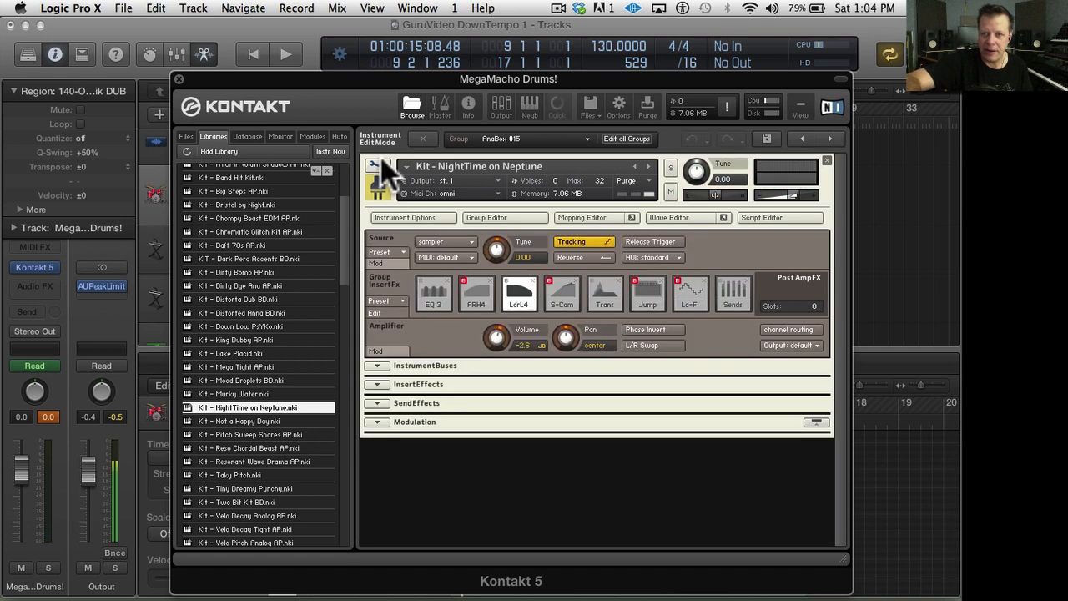
left_click(497, 218)
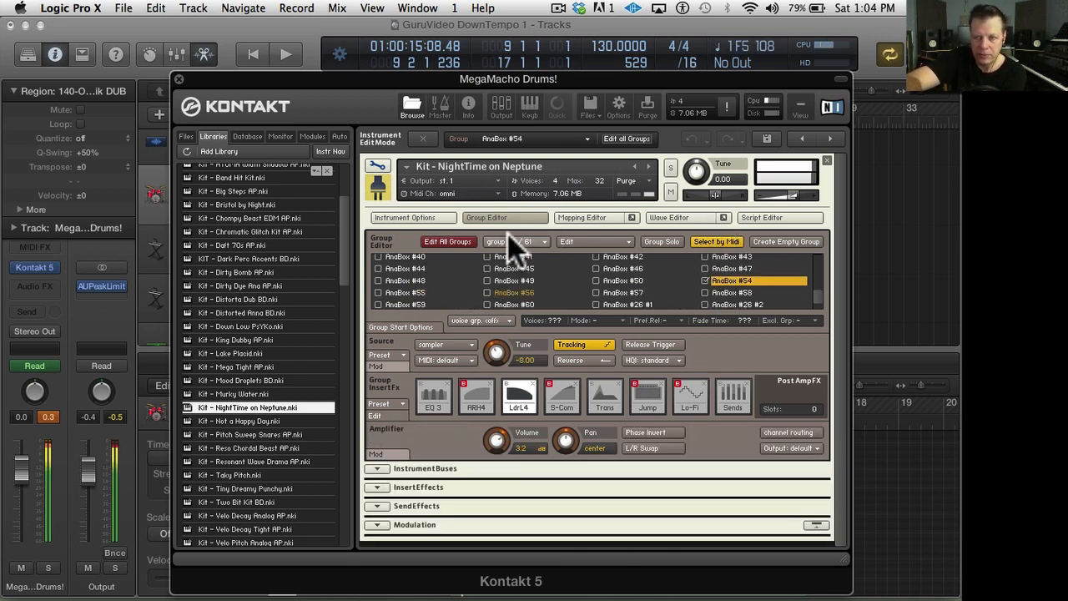
left_click(590, 217)
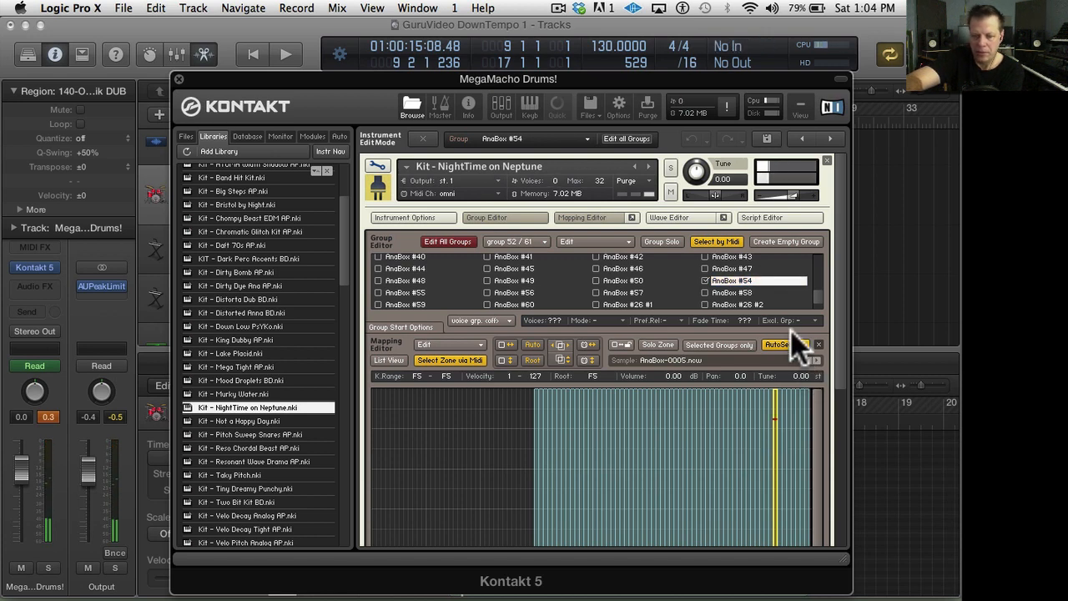
key("space")
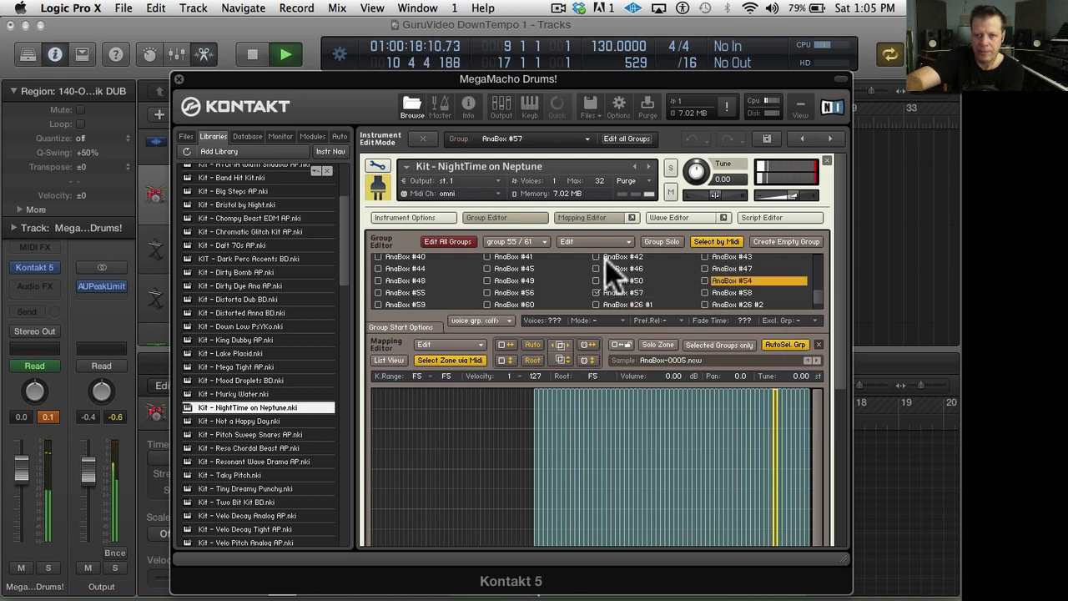
key("space")
- Return to the kit's main view, lower its Punch Input to -6.8 dB, and close Kontakt with the section playing
left_click(377, 166)
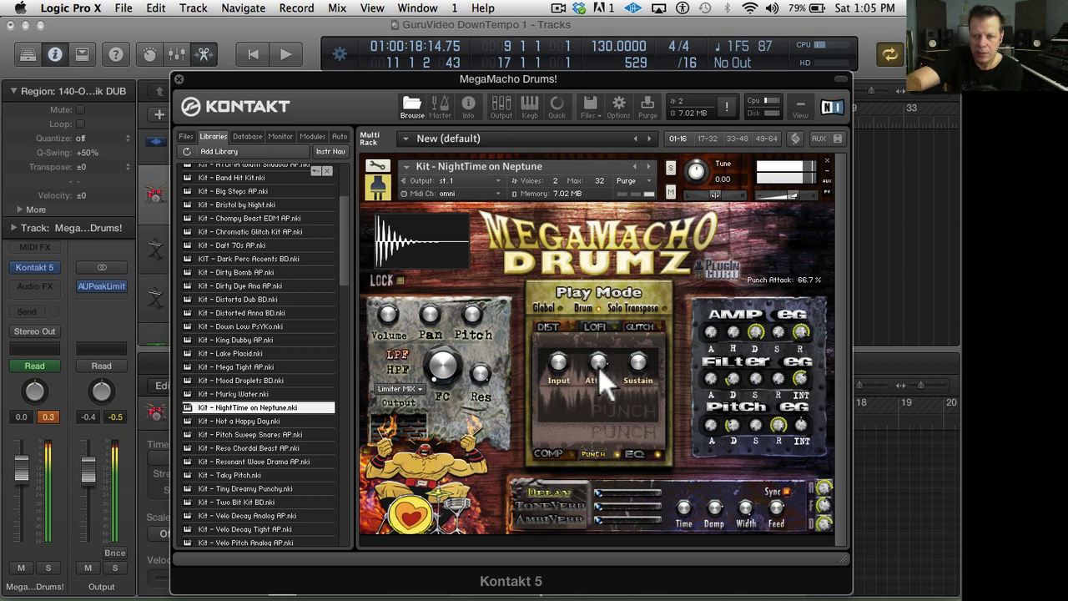
left_click_drag(568, 362, 568, 375)
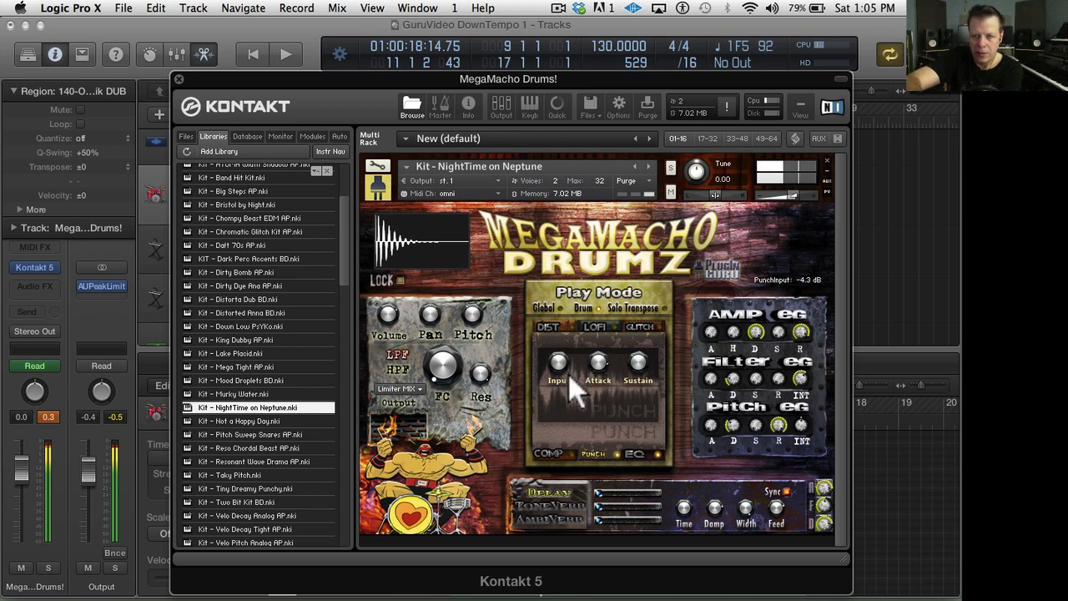
key("space")
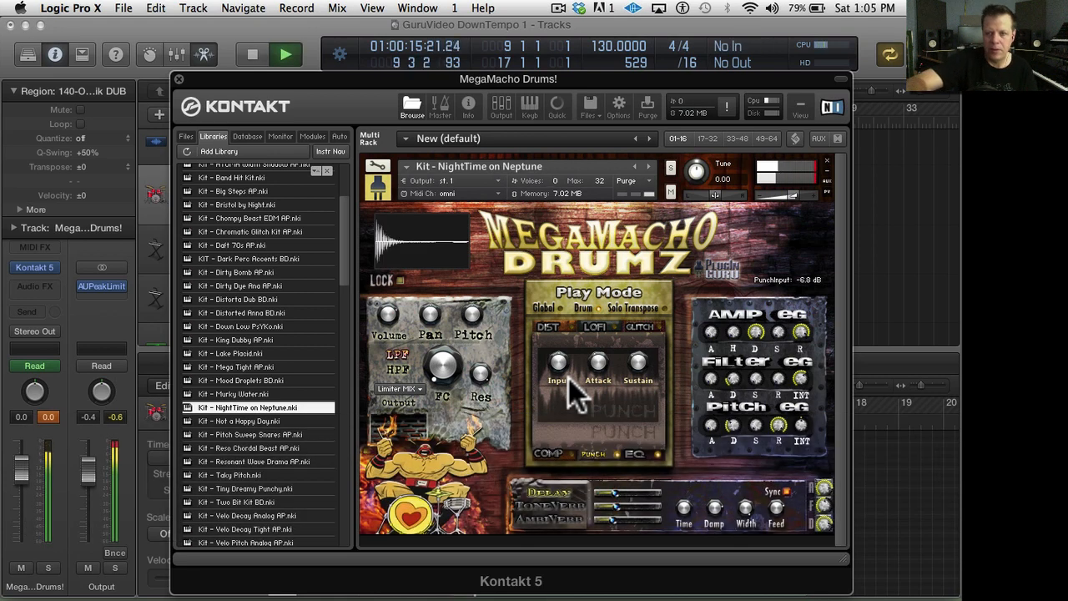
left_click(180, 78)
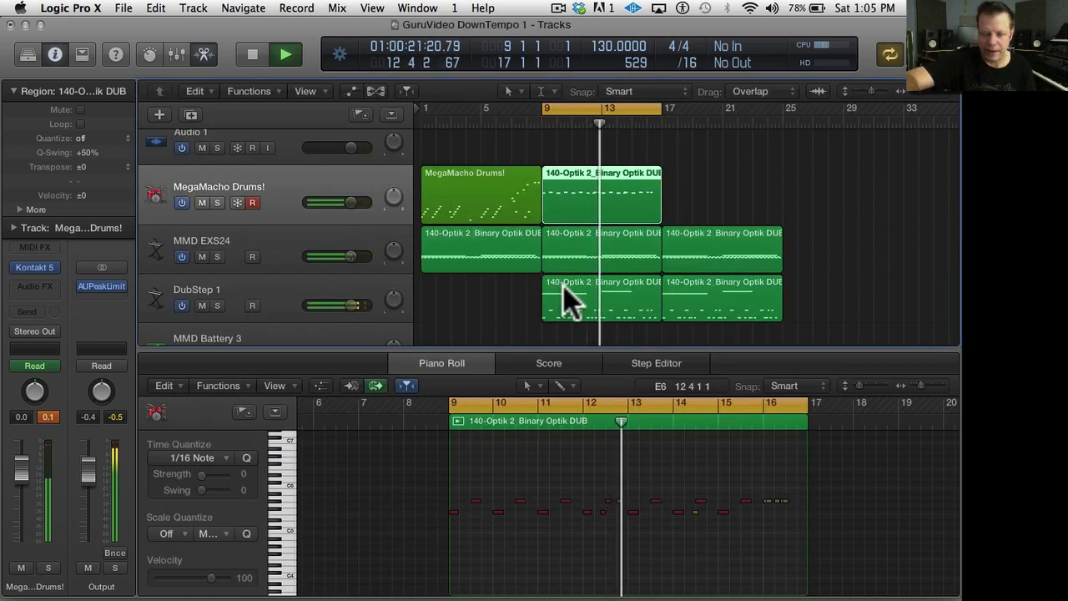
- Copy the MegaMacho Drums! region from bar 9 to bar 17 and extend the playing cycle range to bars 1 through 25
left_click_drag(606, 186, 722, 198)
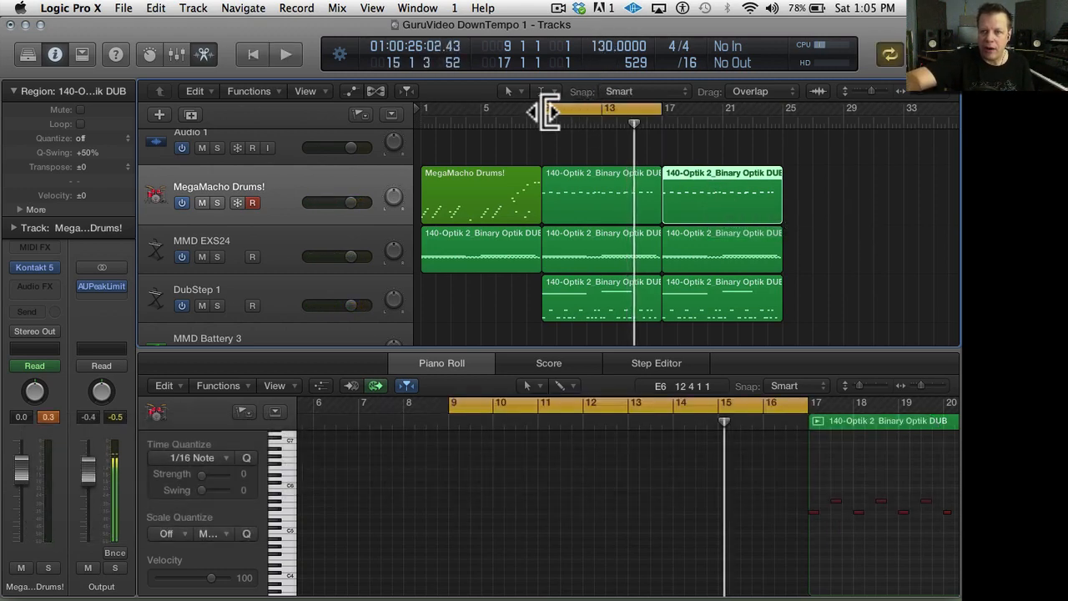
left_click_drag(547, 111, 430, 107)
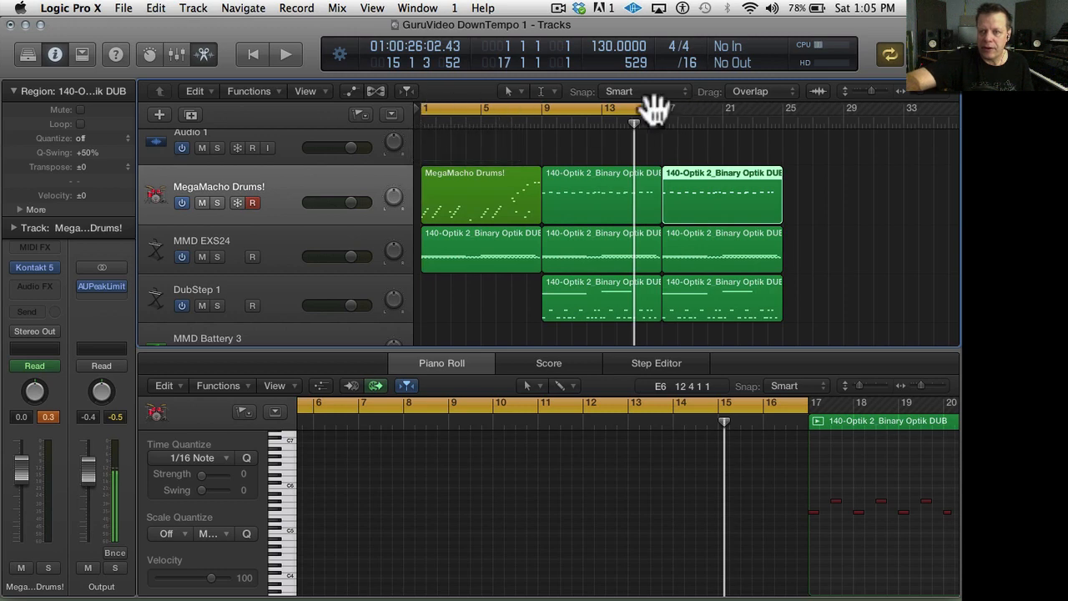
left_click_drag(657, 110, 777, 113)
left_click_drag(783, 114, 783, 115)
key("space")
scroll(639, 177, "down", 3)
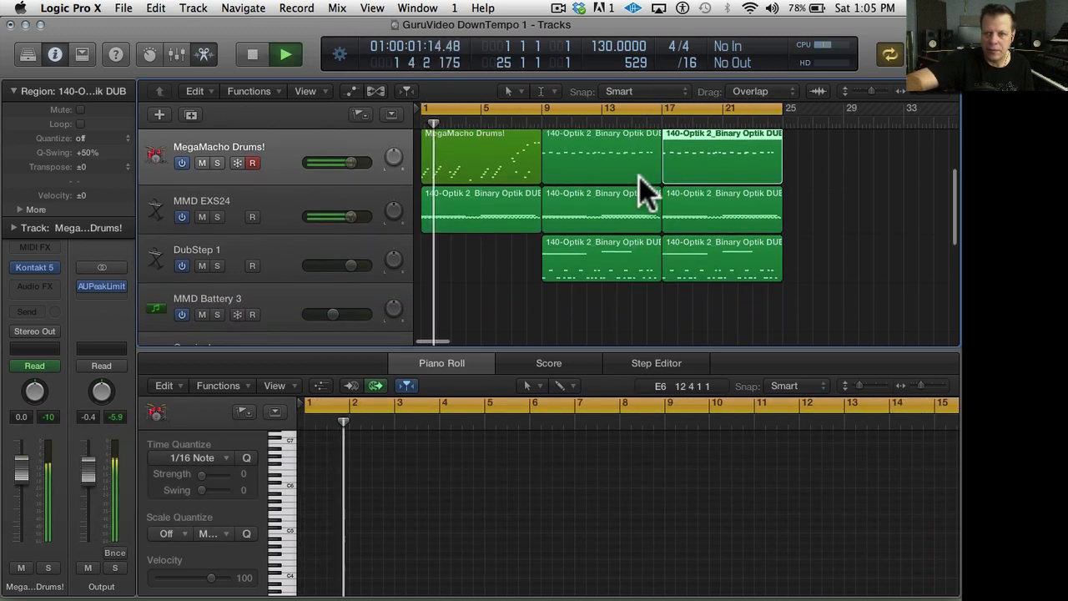
scroll(639, 177, "up", 3)
- Move all six regions starting at bar 9 on the three drum tracks so they begin at bar 17, including their automation
left_click_drag(882, 173, 594, 294)
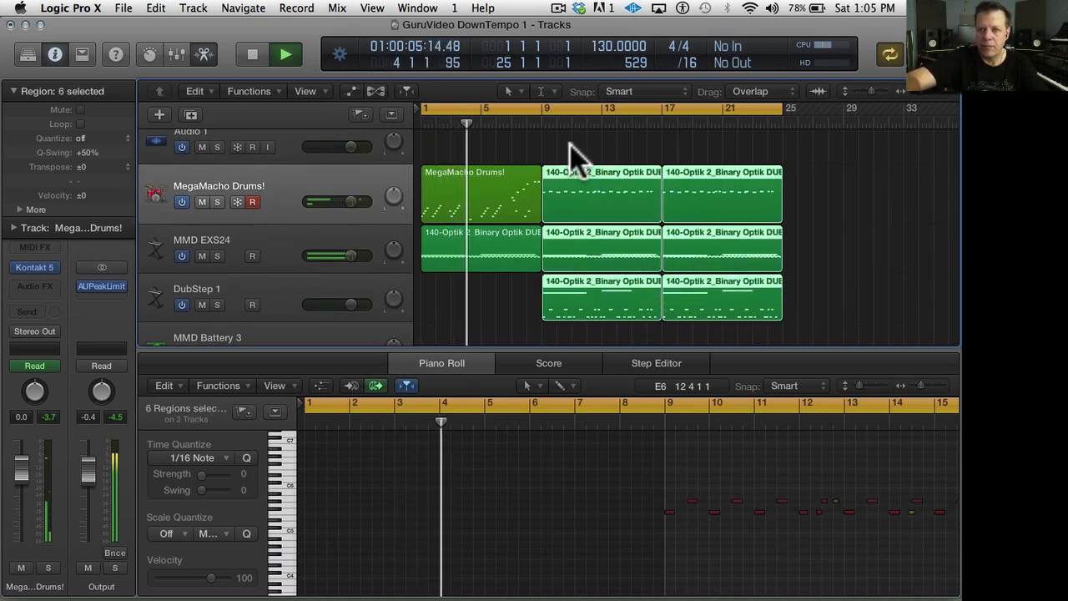
left_click_drag(573, 171, 686, 191)
key("Return")
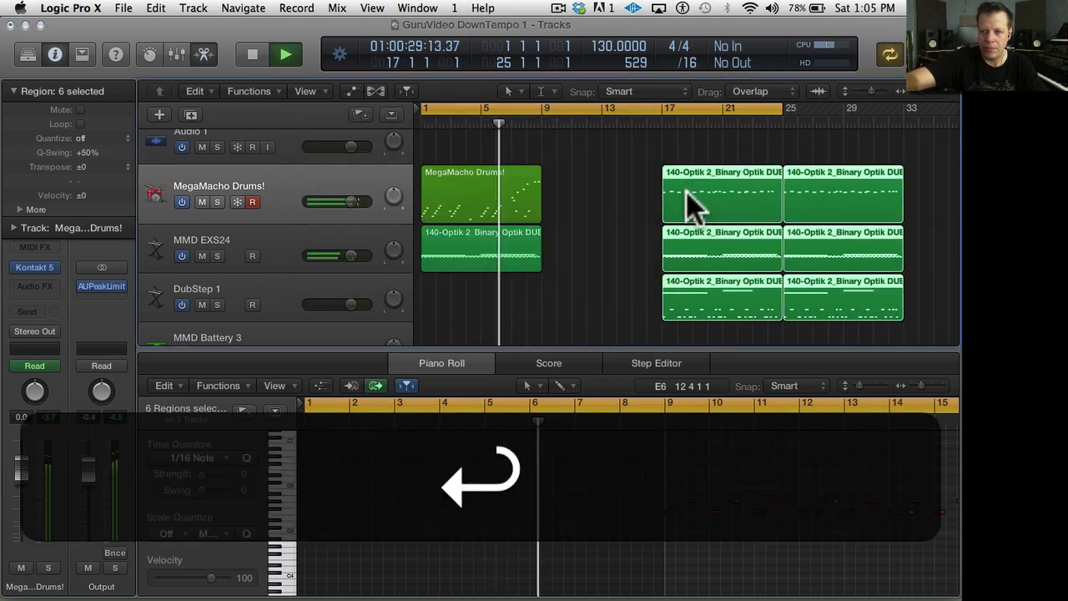
- Copy the two opening regions on MegaMacho Drums! and MMD EXS24 to bar 9 together with their automation
left_click_drag(568, 129, 498, 262)
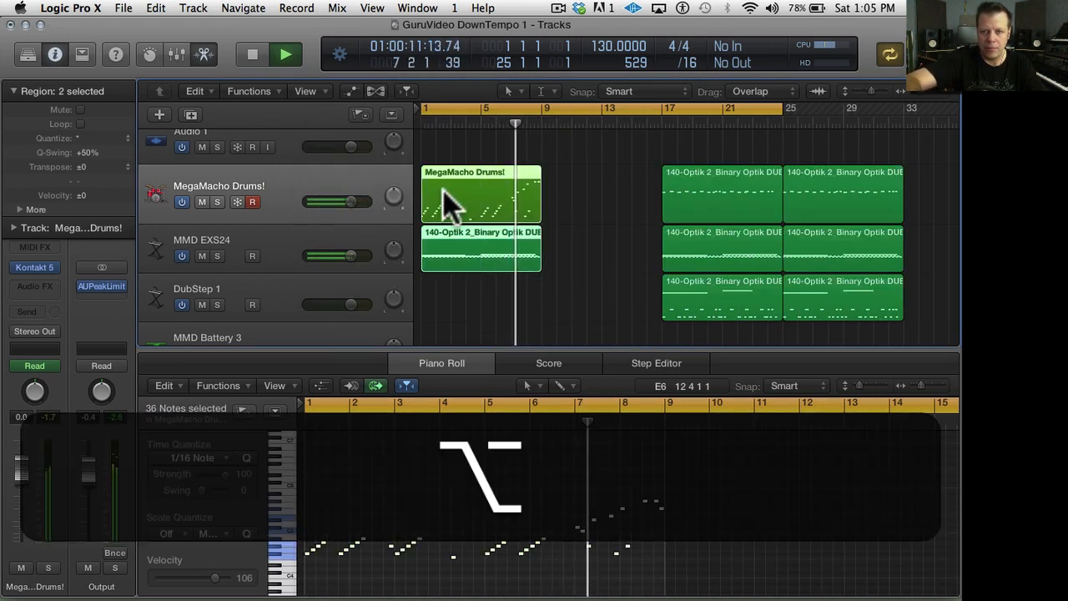
left_click_drag(450, 176, 563, 203)
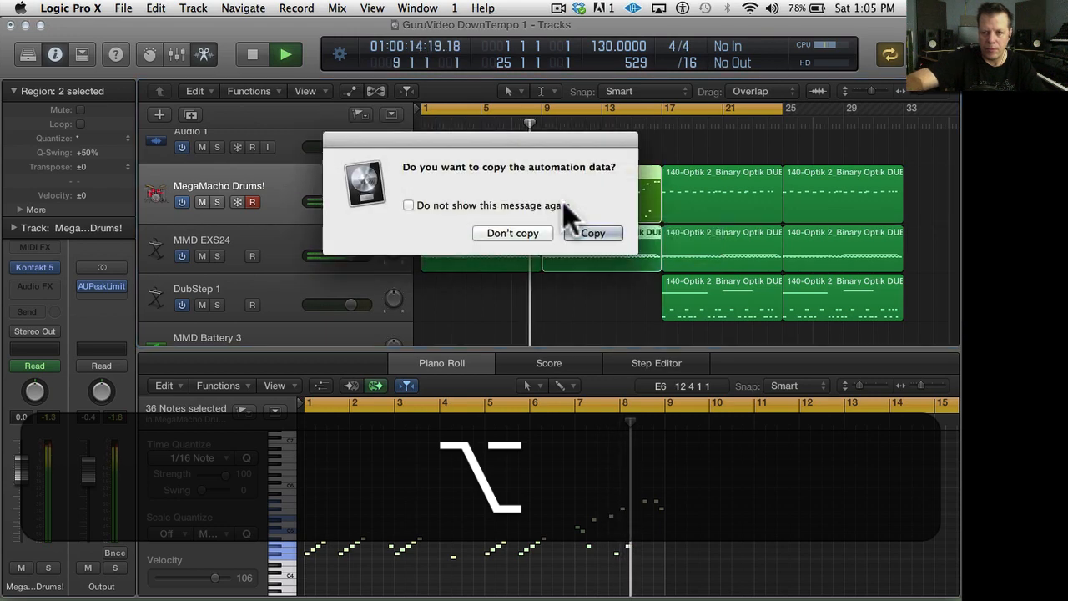
key("Return")
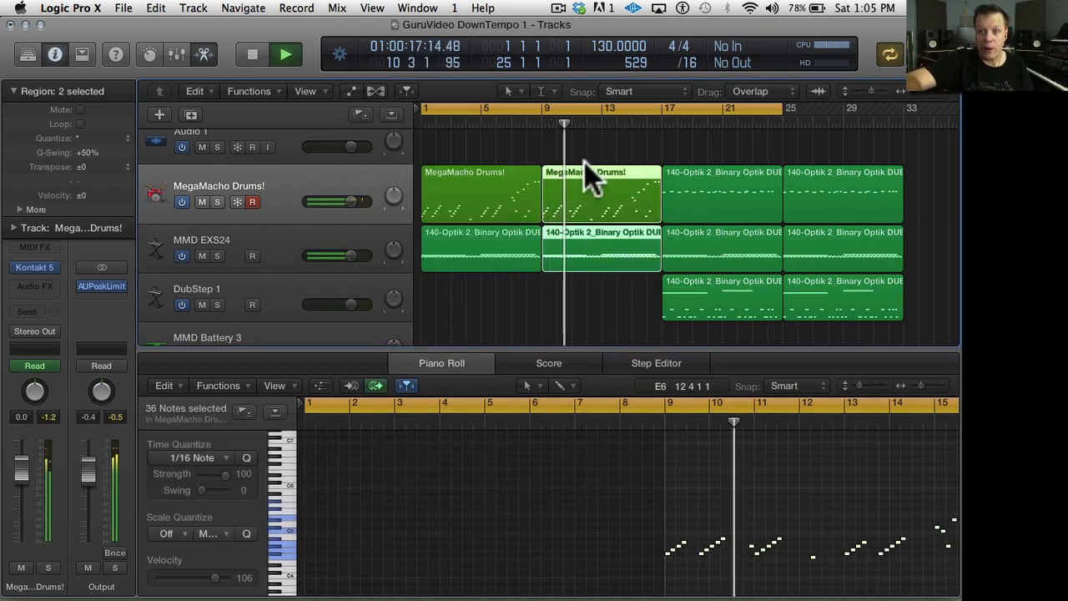
- Select the FM8 Toxic and Massive Power Pack V1 tracks in turn to audition their sounds, and stop playback
scroll(584, 175, "down", 10)
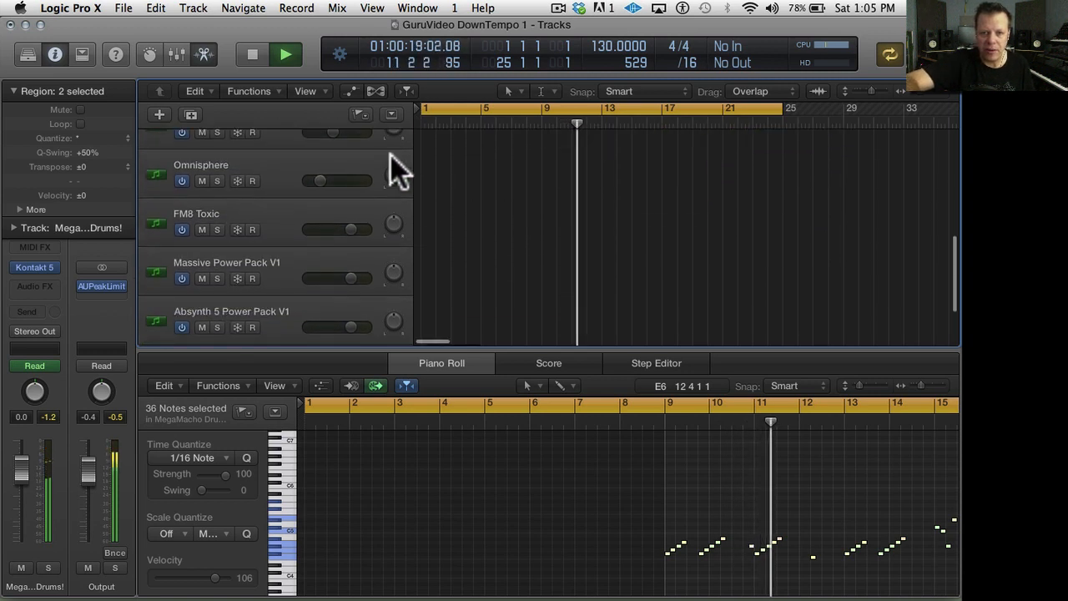
left_click(256, 210)
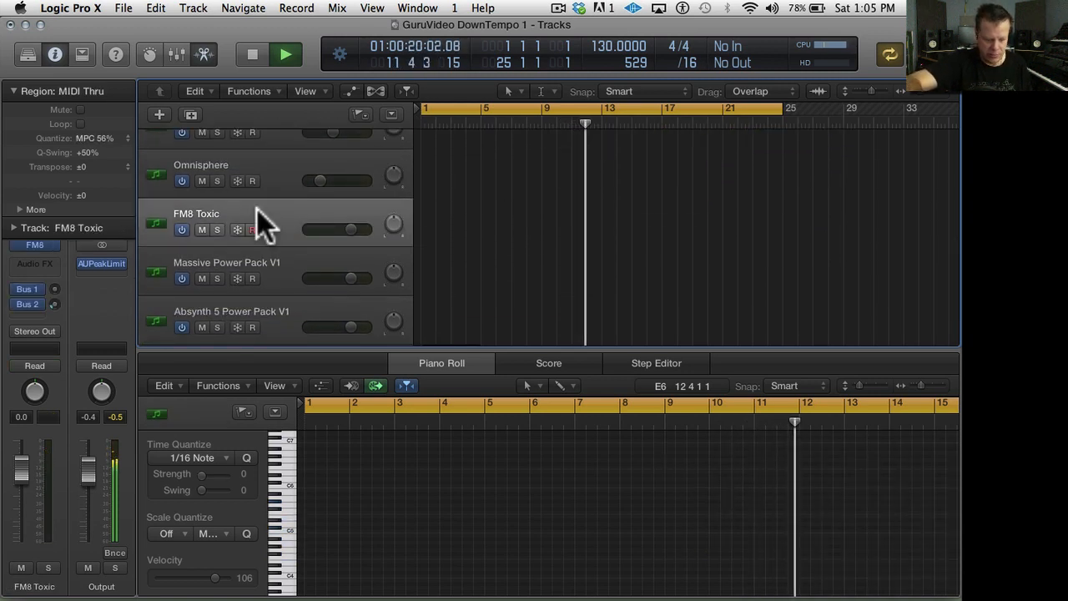
left_click(258, 258)
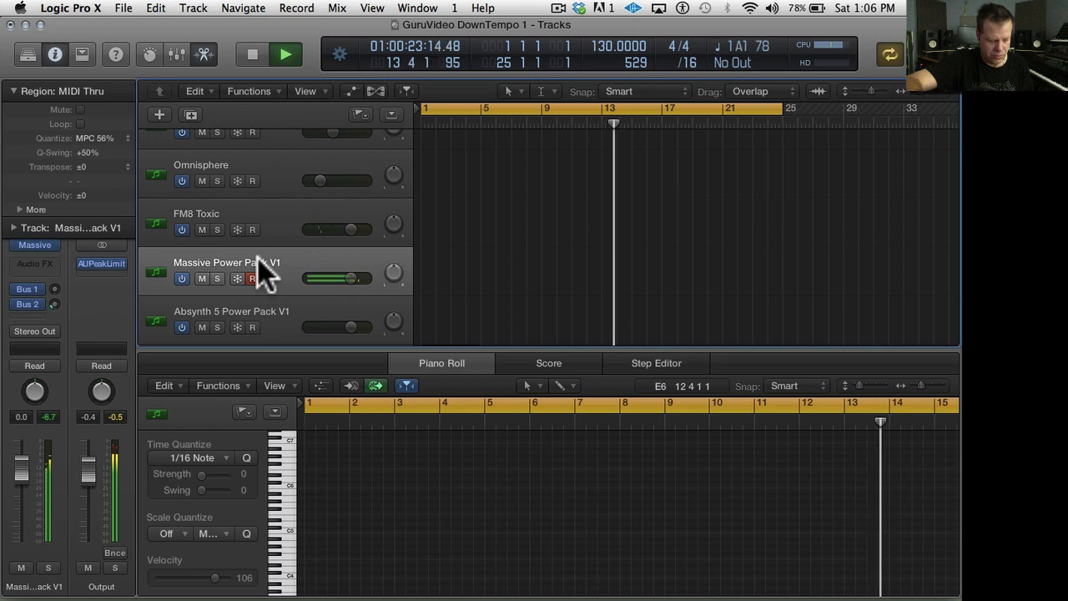
key("space")
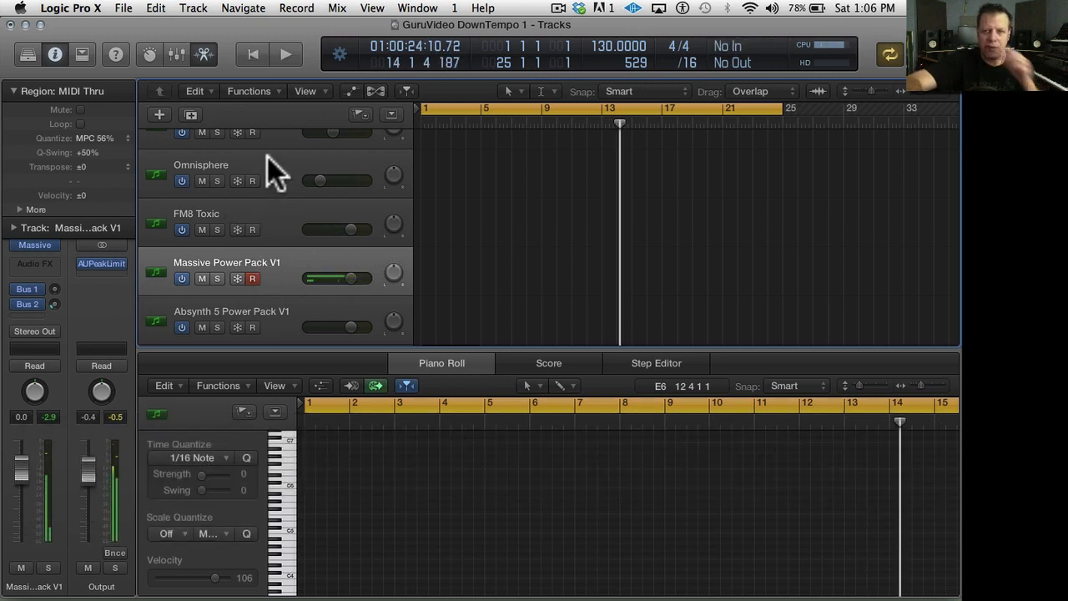
- Select the Omnisphere track, open its instrument, hide the plug-in header, and move the window clear of the track names
left_click(267, 159)
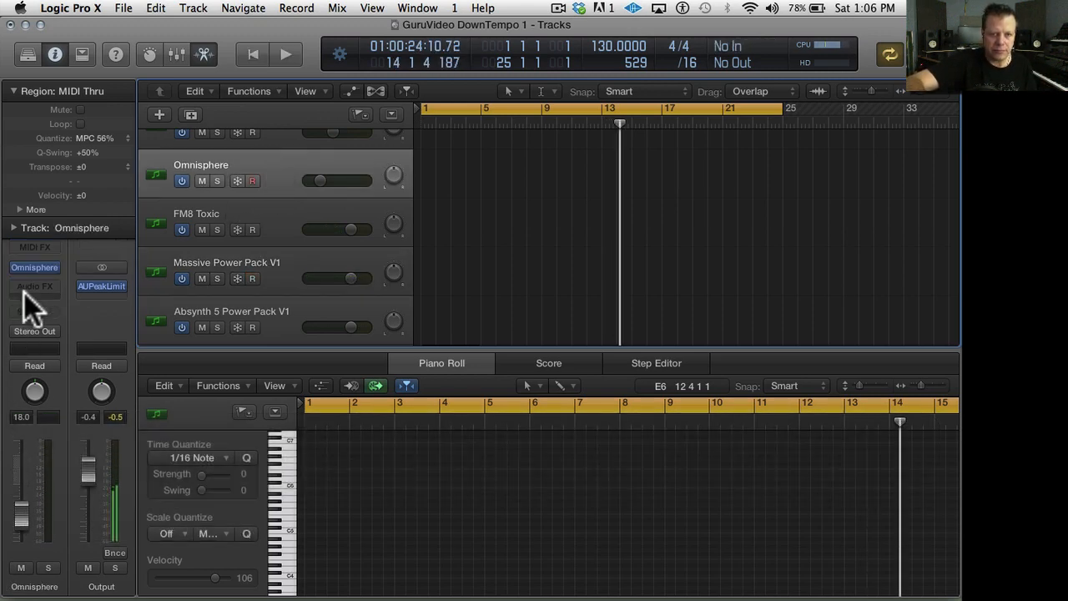
mouse_move(35, 267)
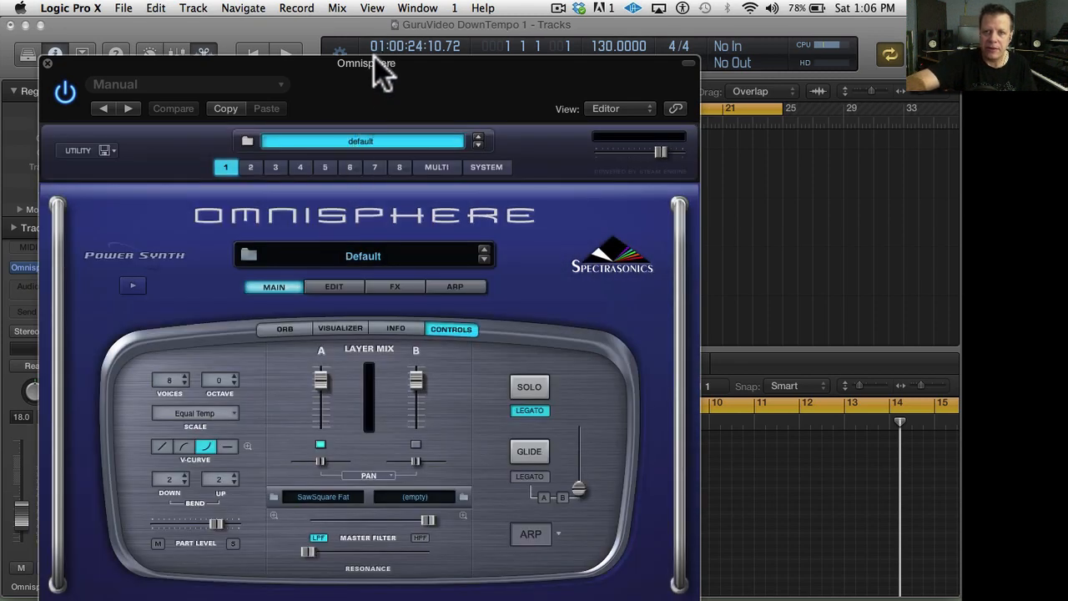
left_click(686, 63)
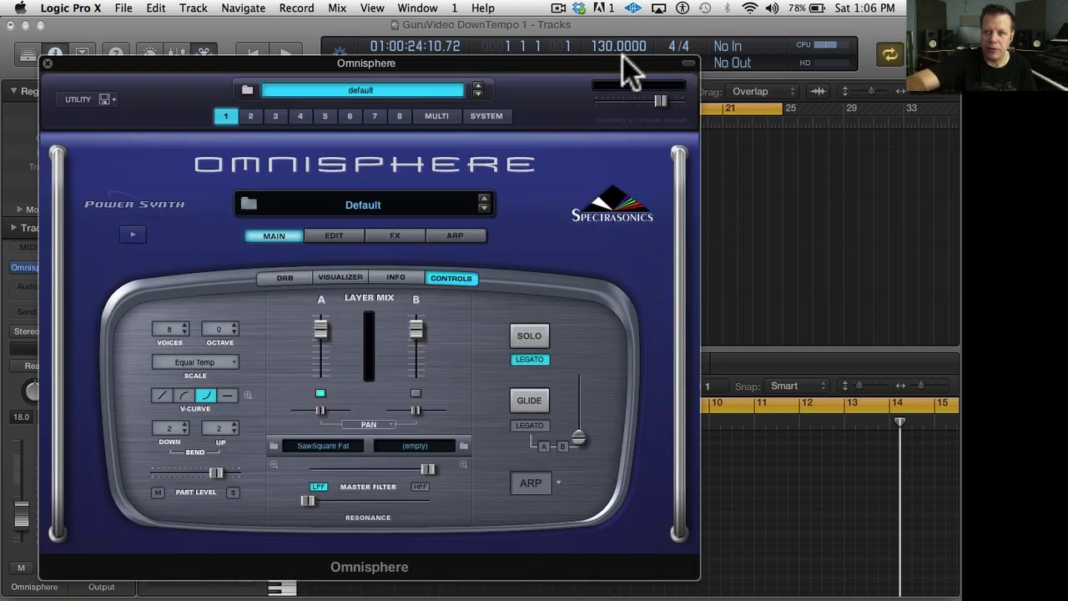
left_click_drag(617, 64, 845, 47)
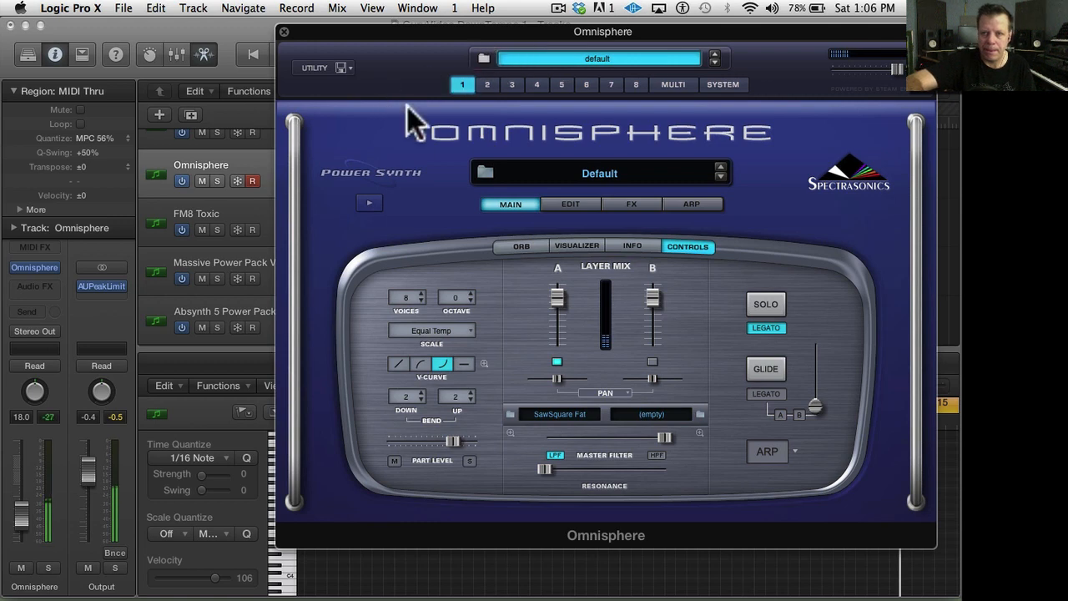
- Open Omnisphere's patch browser, limit the directory to PluginGuru Omniverse, and sort the patch list
left_click(482, 171)
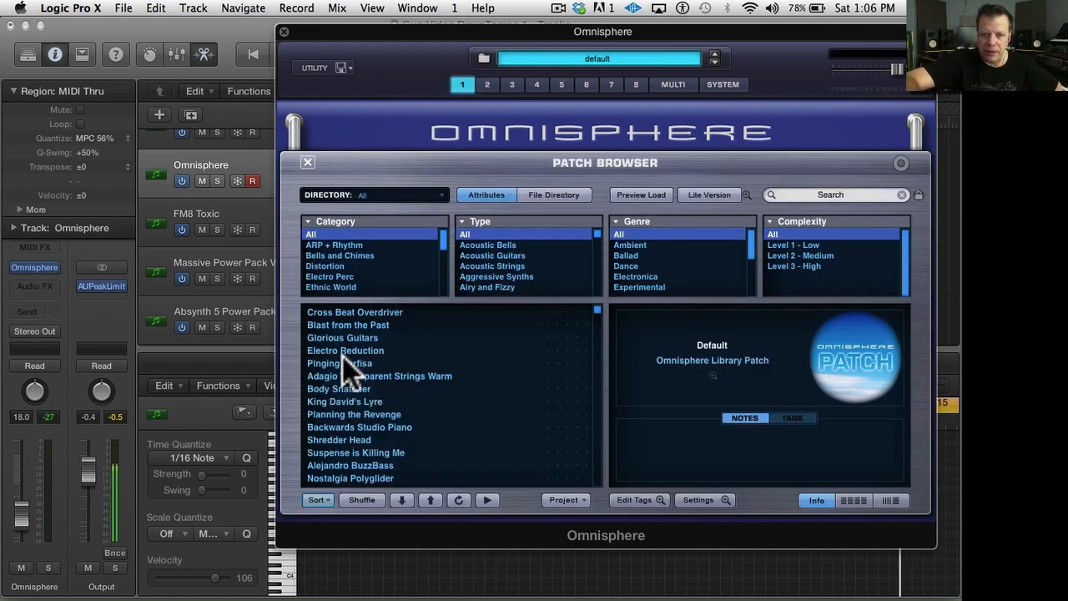
left_click(367, 194)
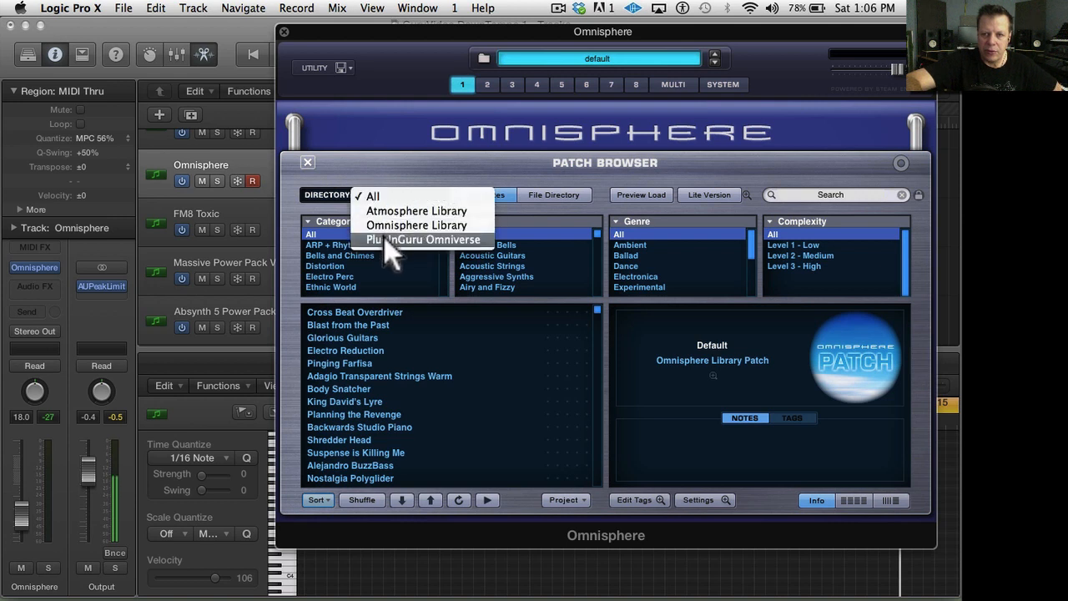
left_click(383, 237)
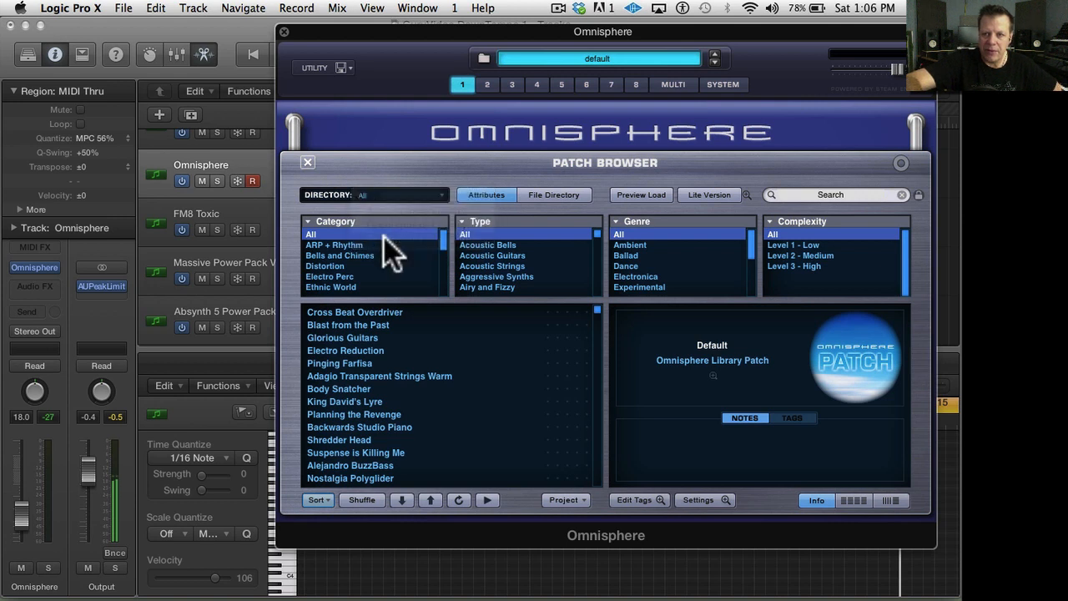
left_click(318, 500)
left_click(331, 514)
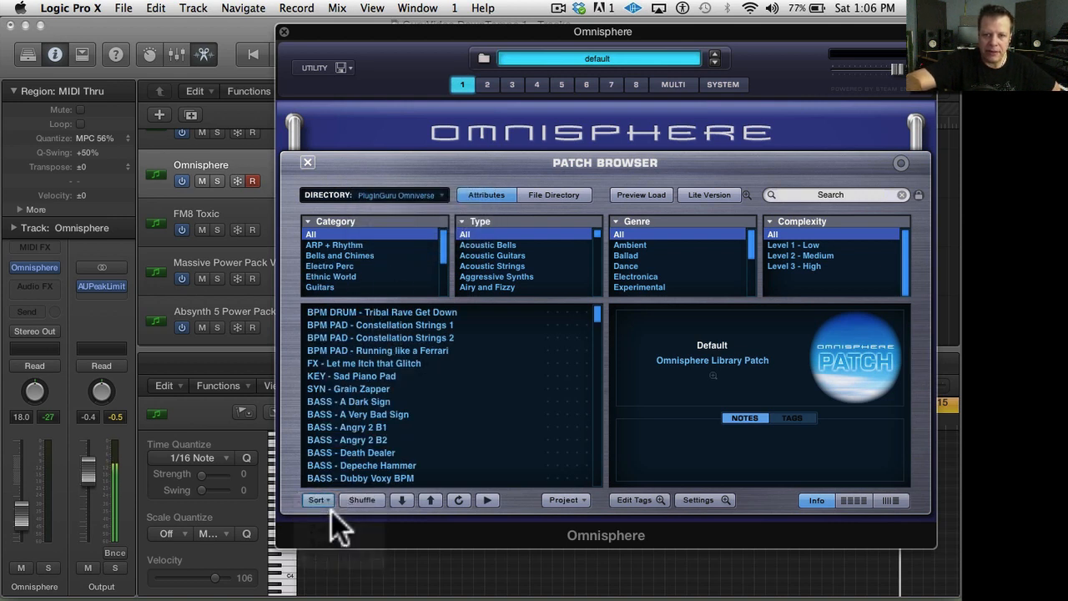
- Browse to the BPM BASS patches, try Cyclotron Sweeper, and load BPM BASS - Destroyed Warrior
scroll(372, 367, "down", 5)
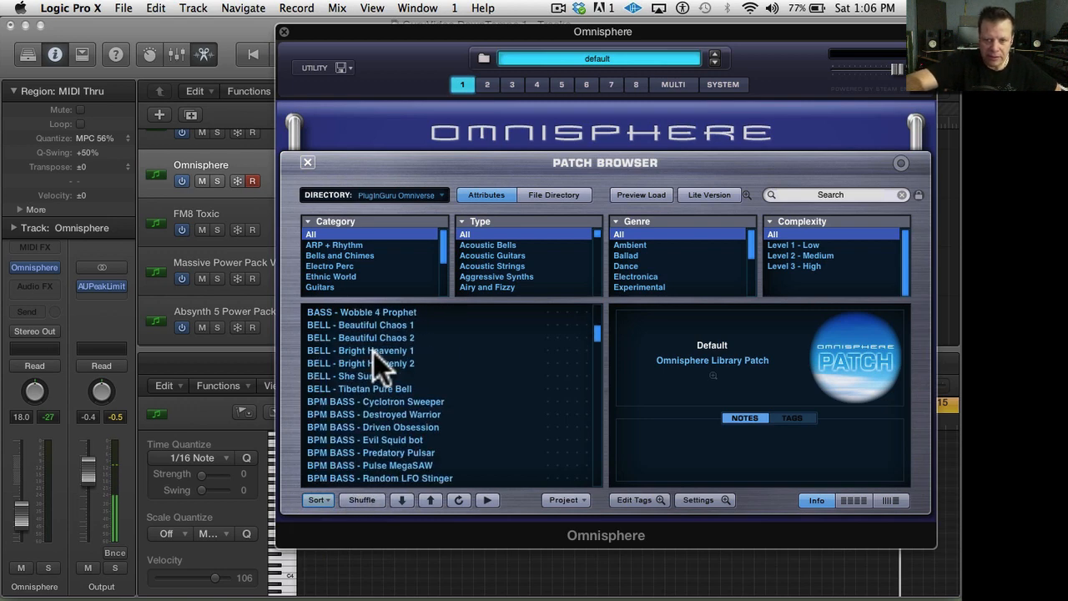
scroll(373, 351, "down", 4)
scroll(373, 350, "up", 3)
left_click(372, 350)
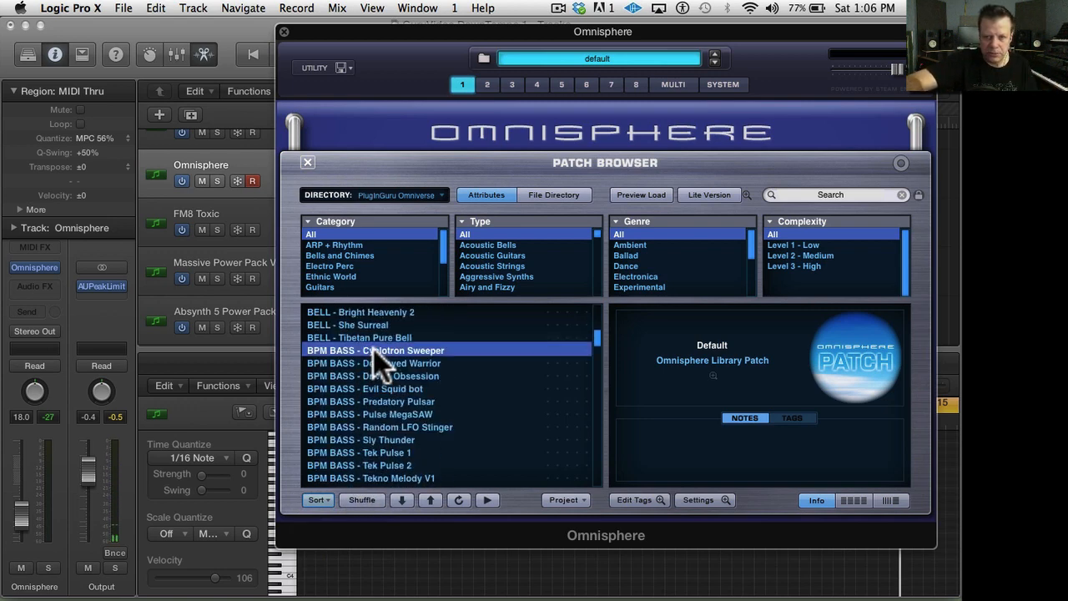
left_click(375, 366)
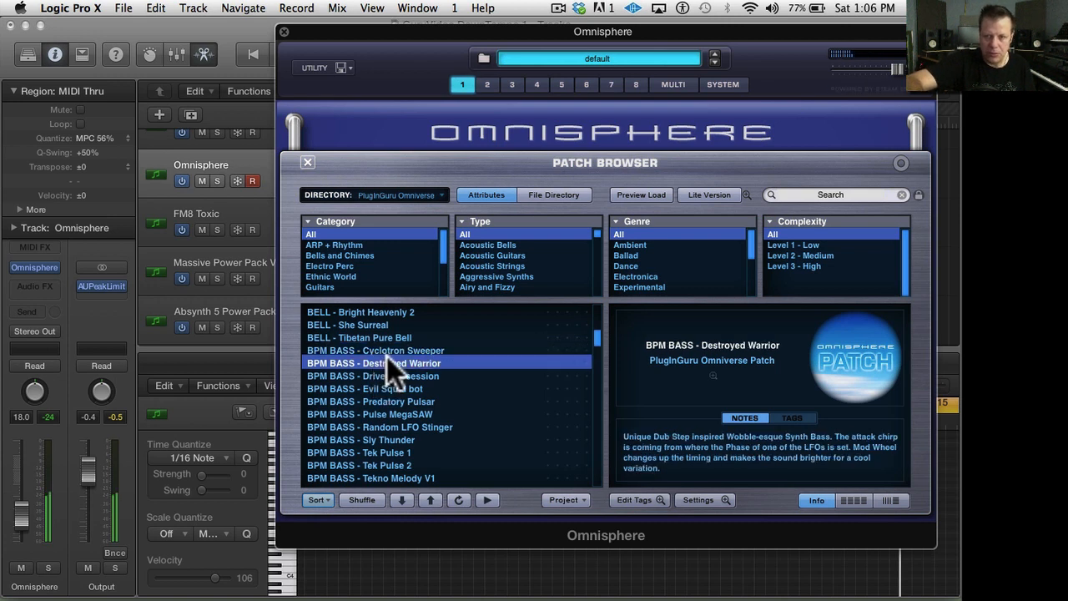
- Try the patches BPM BASS - Driven Obsession, BPM BASS - Evil Squid bot and BPM LEAD - GabaGaba Chorda
left_click(390, 376)
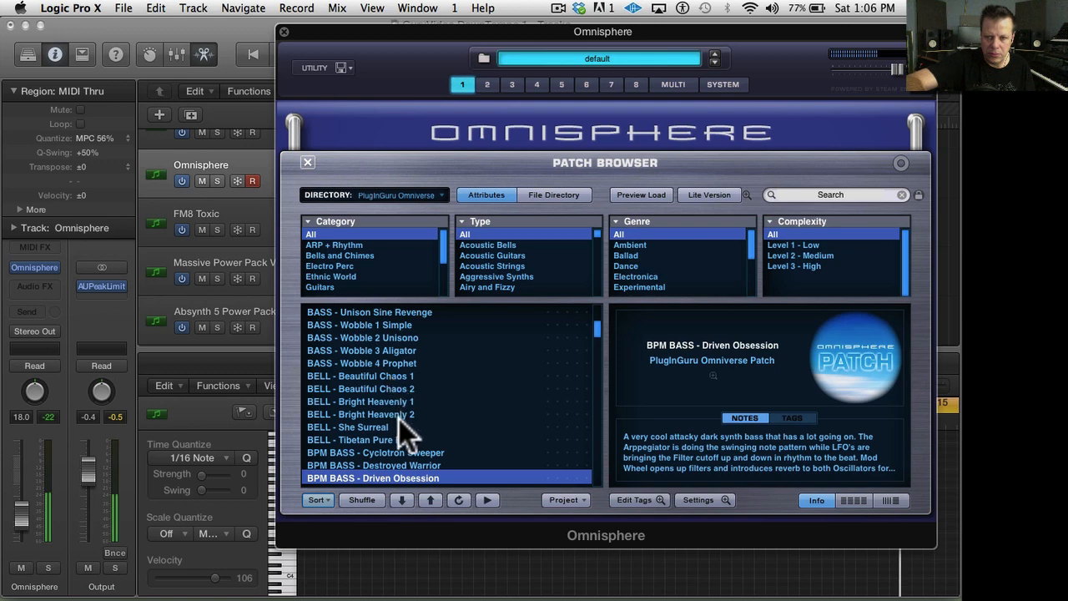
scroll(399, 418, "down", 2)
left_click(400, 409)
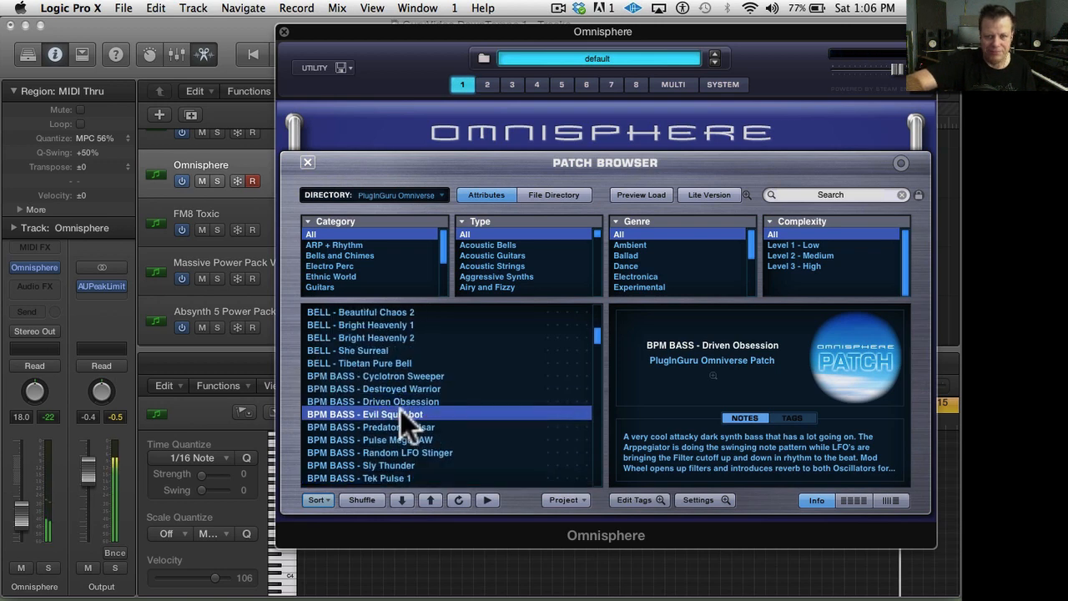
scroll(401, 410, "down", 9)
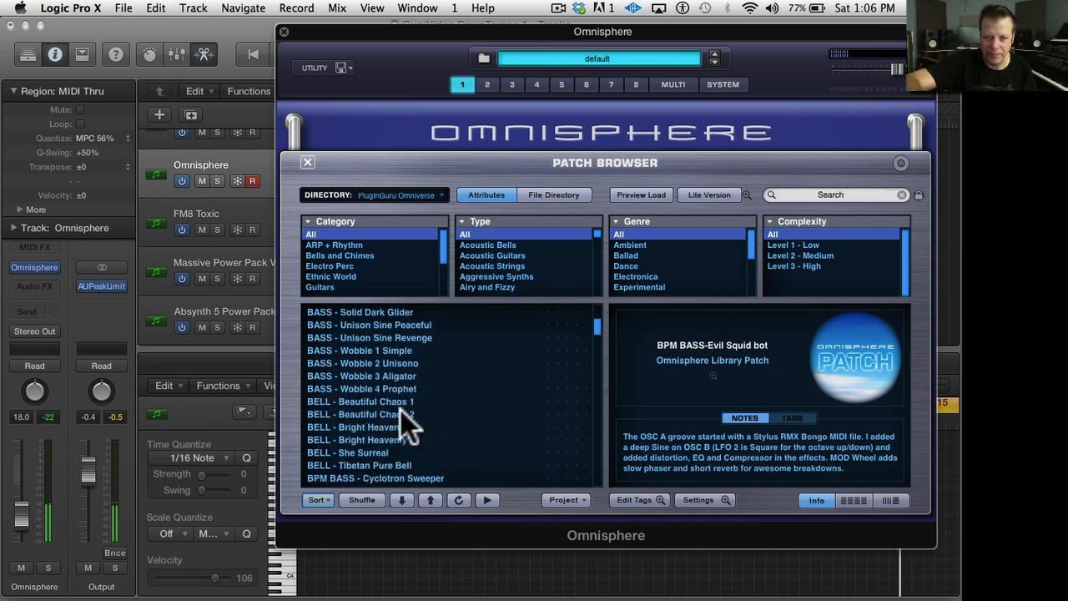
scroll(400, 410, "down", 5)
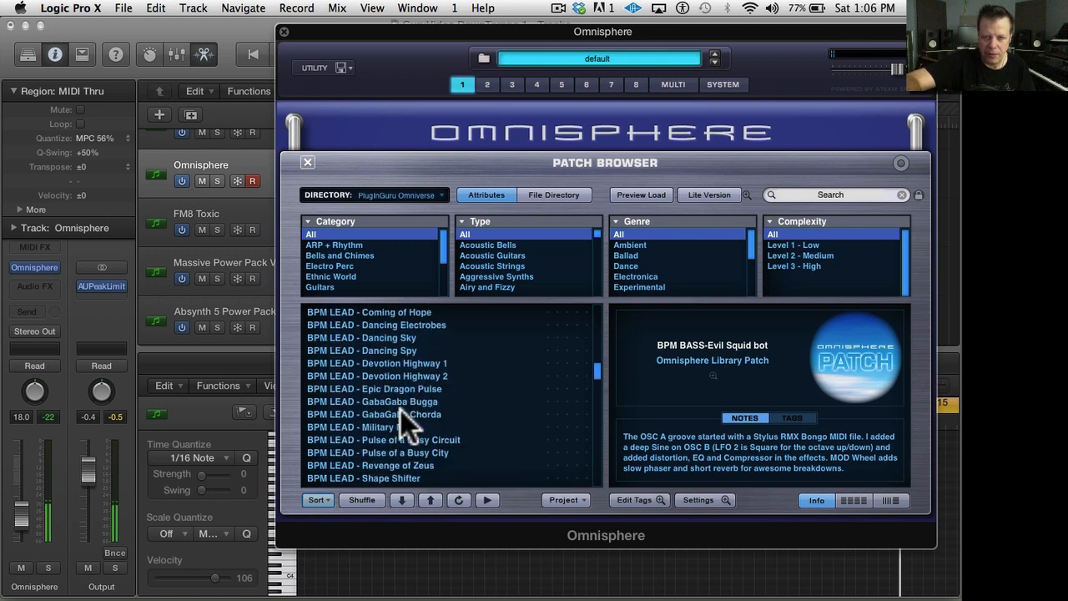
left_click(400, 410)
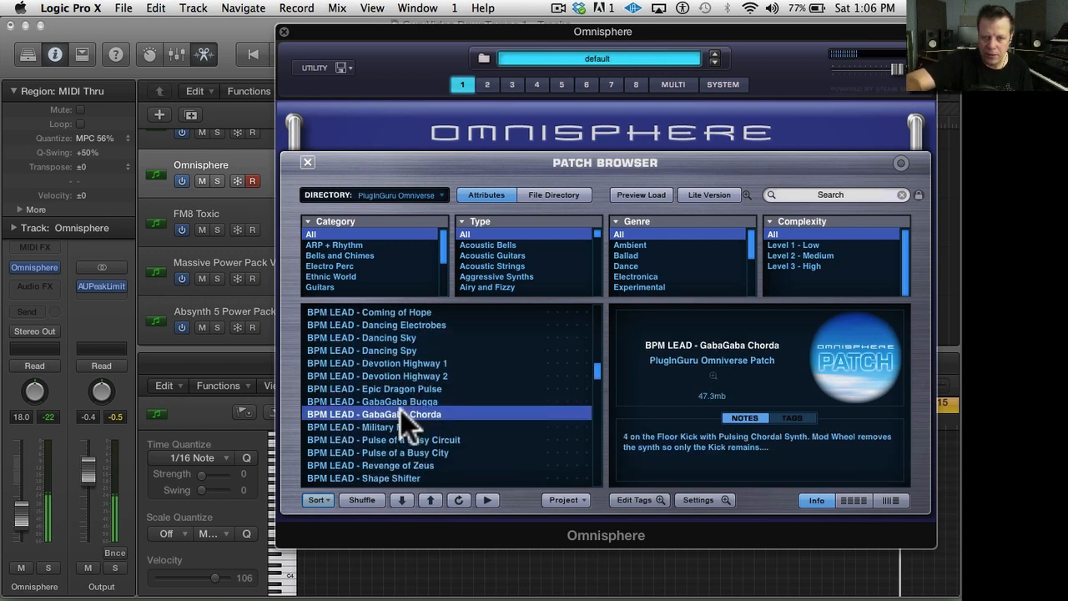
- Load the patch BPM PAD - World on the Wheel 1 and raise the Omnisphere channel volume to -5.6 dB
scroll(400, 410, "down", 3)
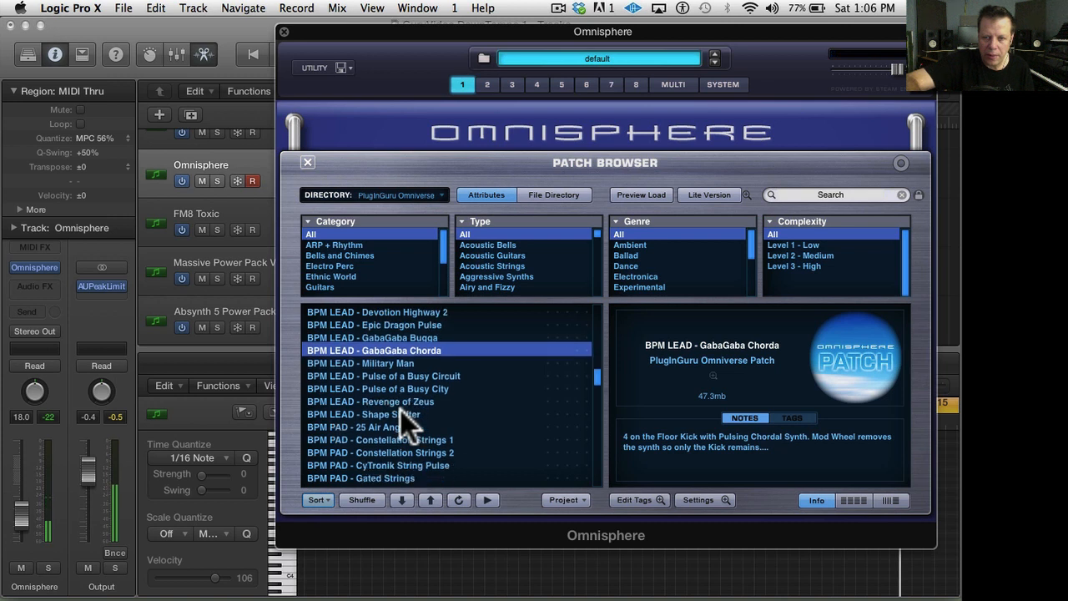
scroll(400, 409, "down", 6)
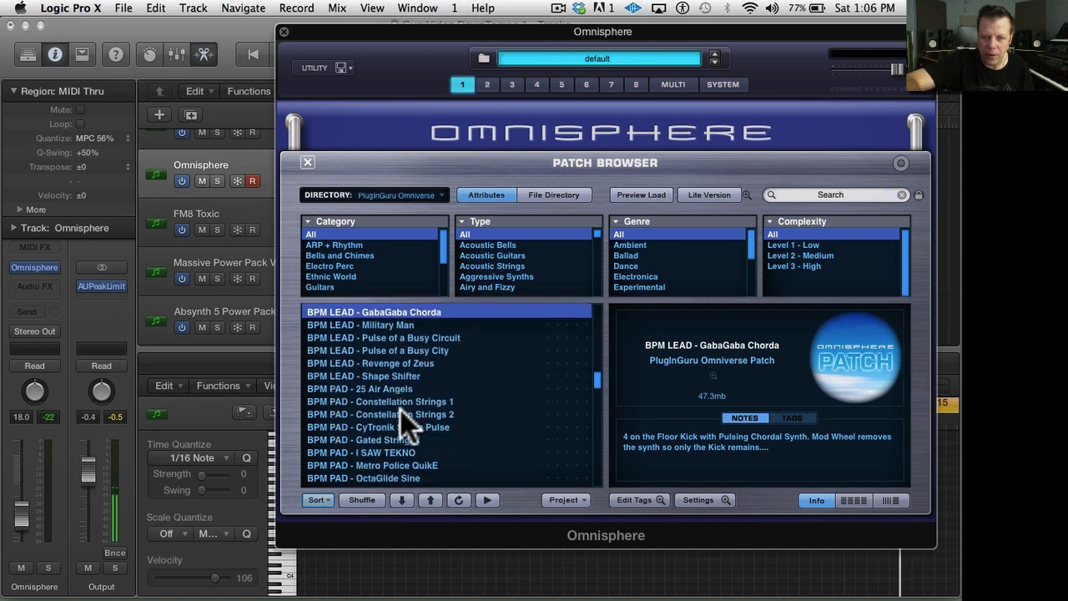
scroll(401, 410, "down", 2)
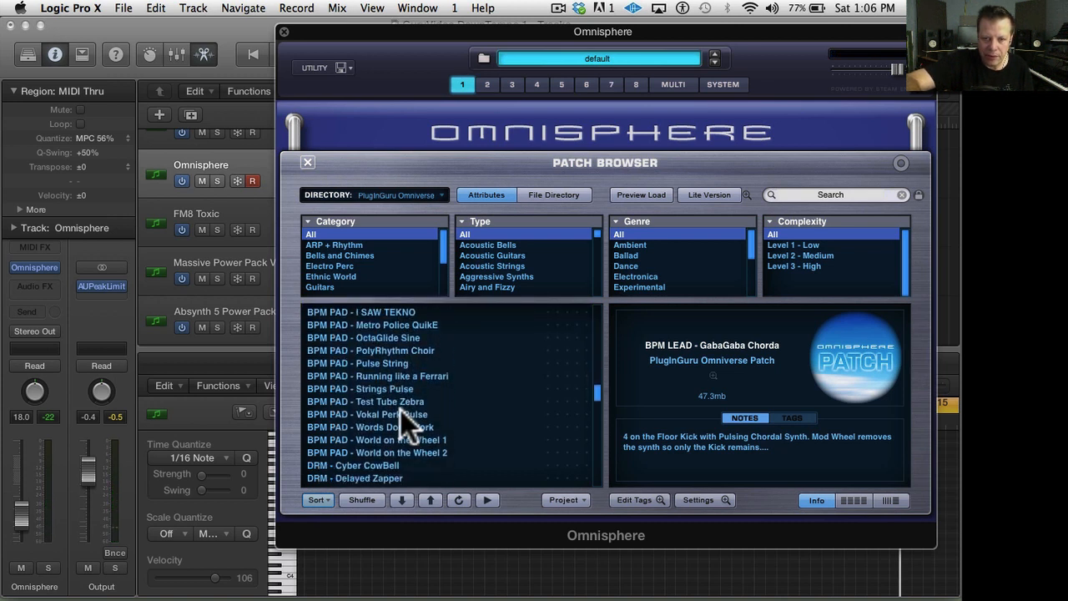
left_click(401, 438)
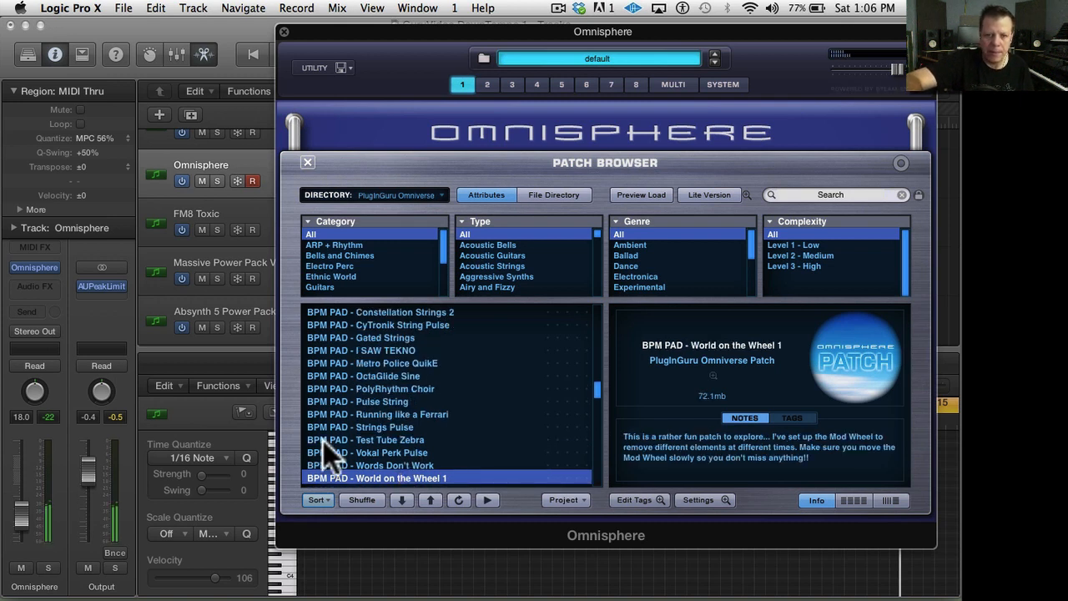
left_click_drag(23, 519, 23, 494)
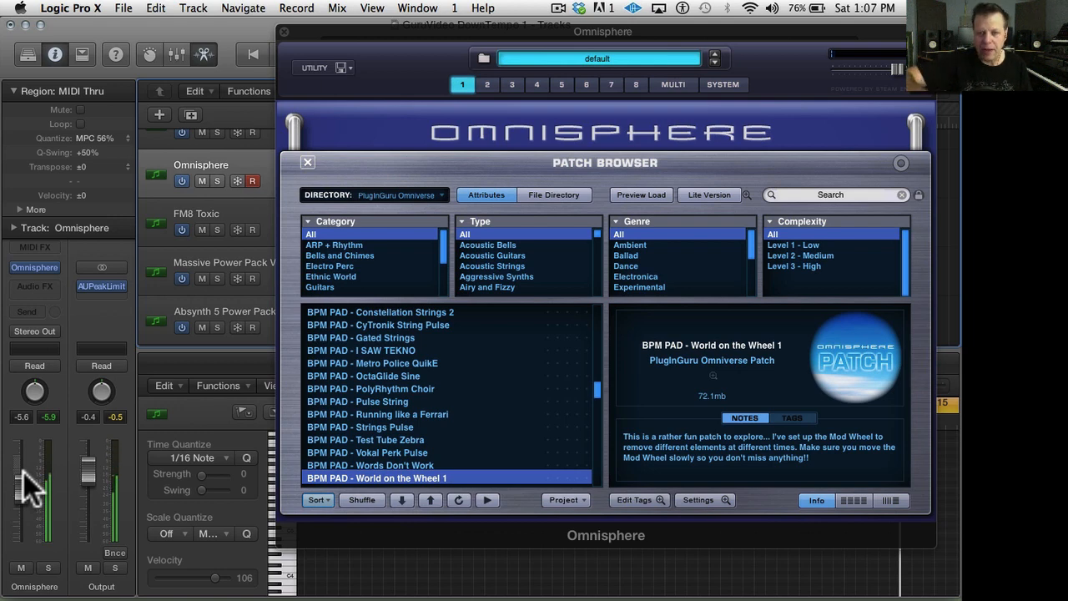
- Stop playback and close the Omnisphere plug-in window to return to the arrangement
key("space")
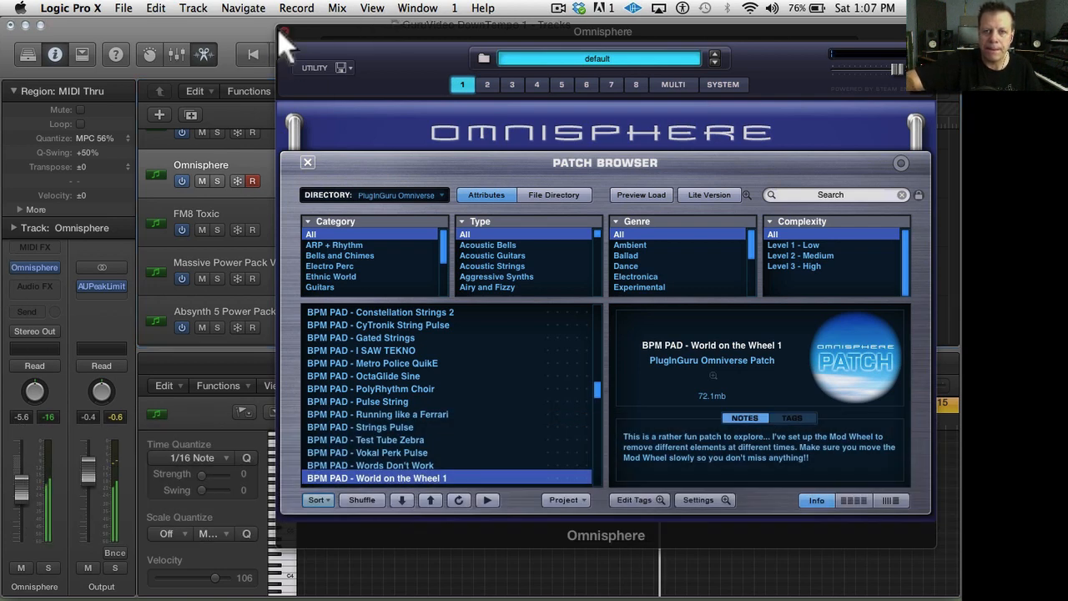
left_click(282, 31)
left_click(676, 106)
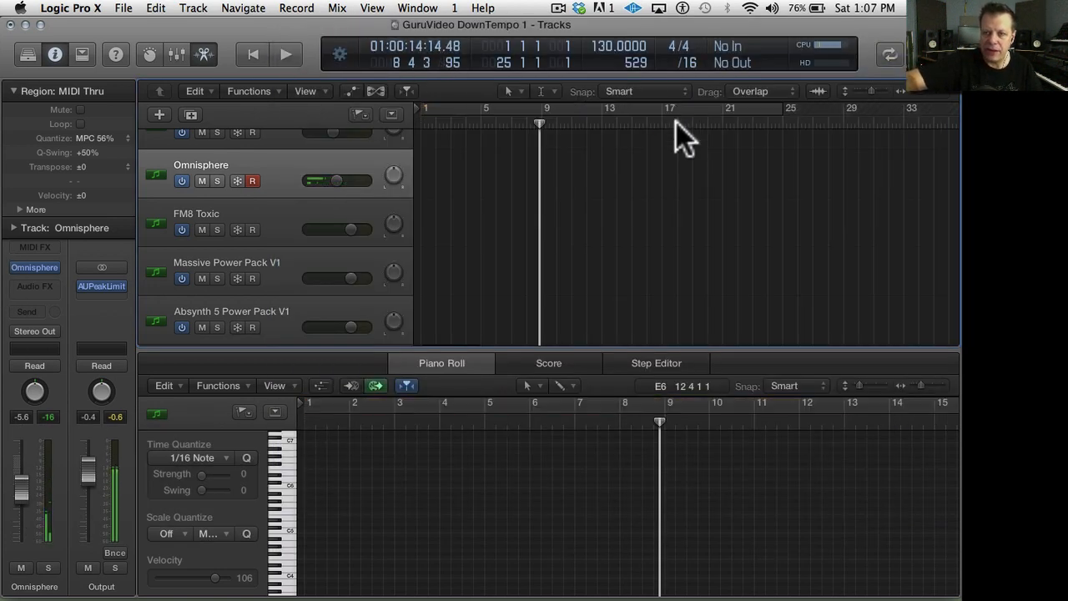
- Record a pad part on the Omnisphere track from the start of the song, stopping at about bar 19
scroll(664, 152, "up", 5)
scroll(635, 184, "down", 2)
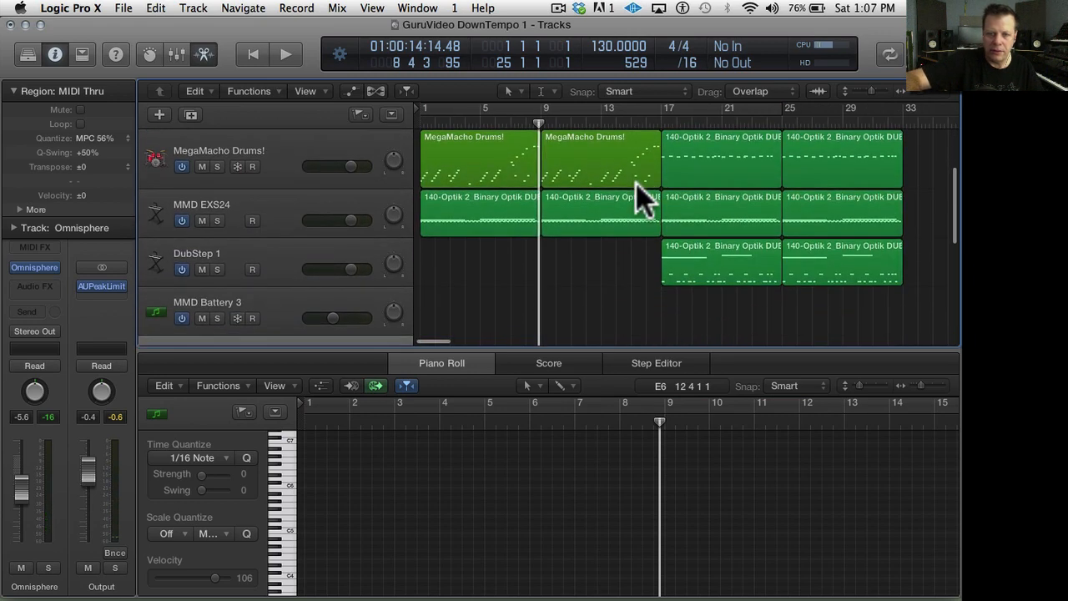
scroll(636, 184, "down", 2)
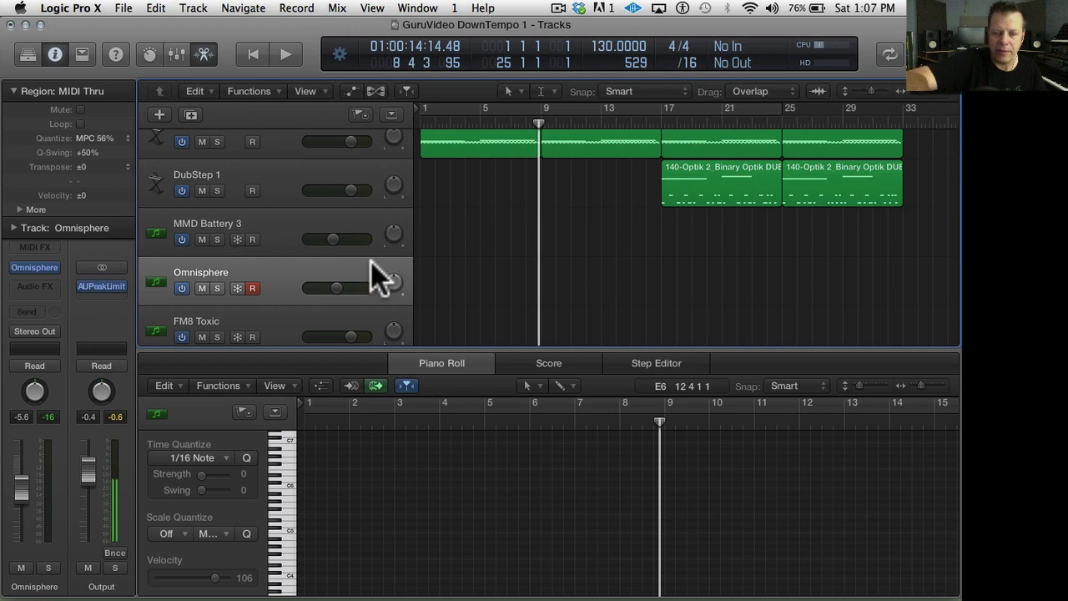
key("Return")
key("space")
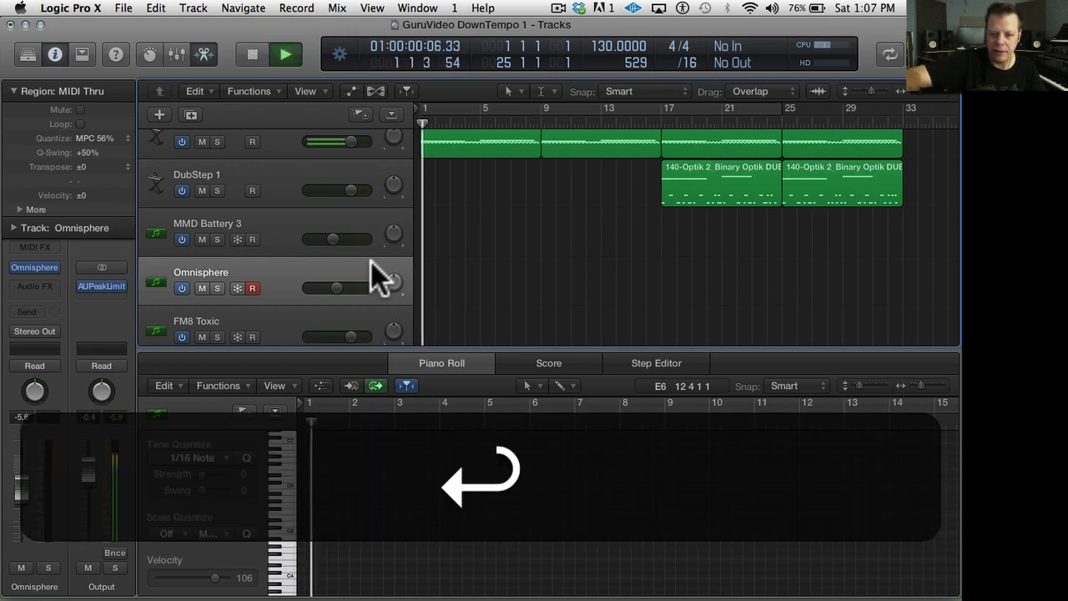
key("r")
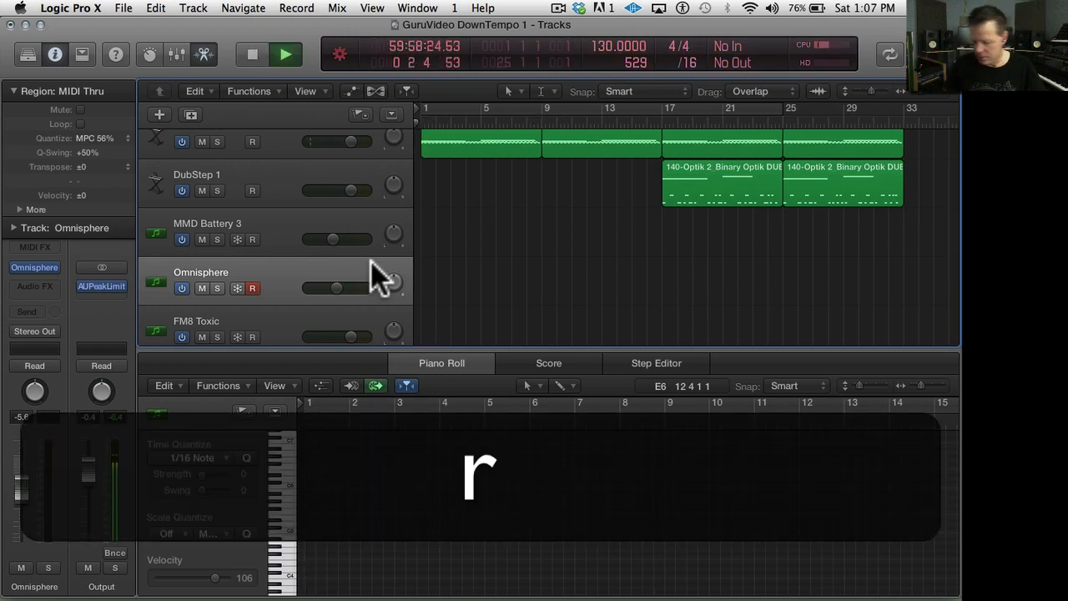
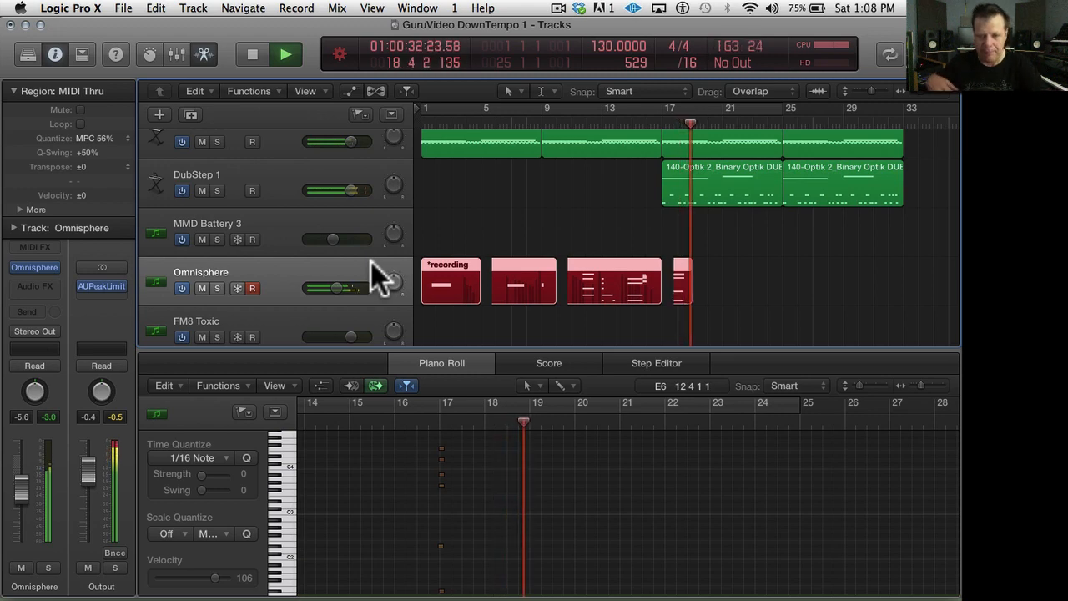
key("space")
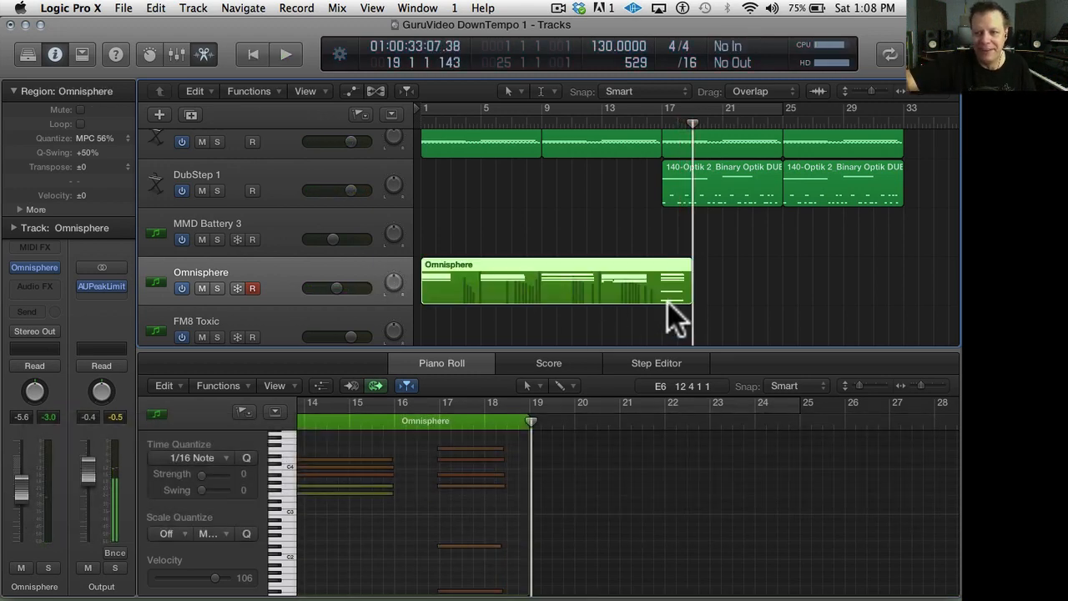
- Trim the recorded Omnisphere region to end at bar 17 and quantize it to MPC 50%
left_click_drag(691, 293, 655, 297)
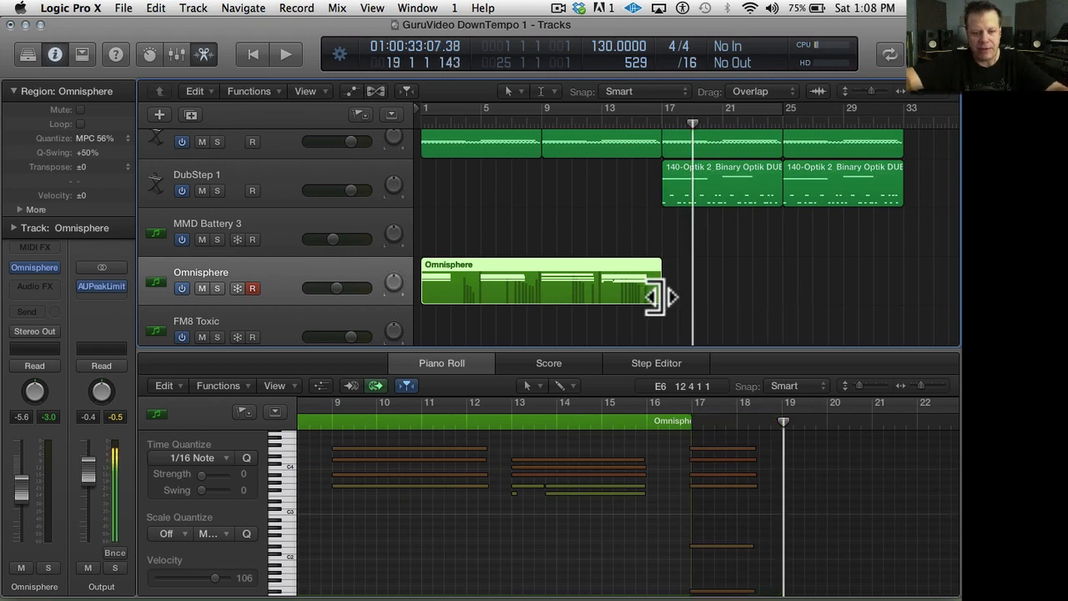
key("q")
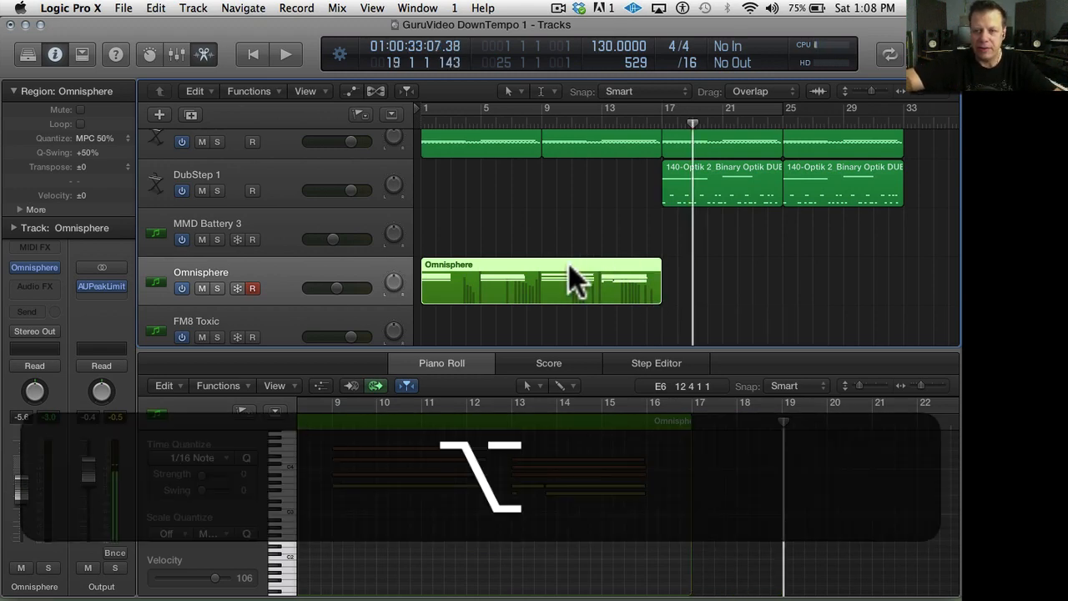
- Duplicate the Omnisphere region to start at bar 17, and briefly play the song from the beginning
left_click_drag(556, 270, 767, 246)
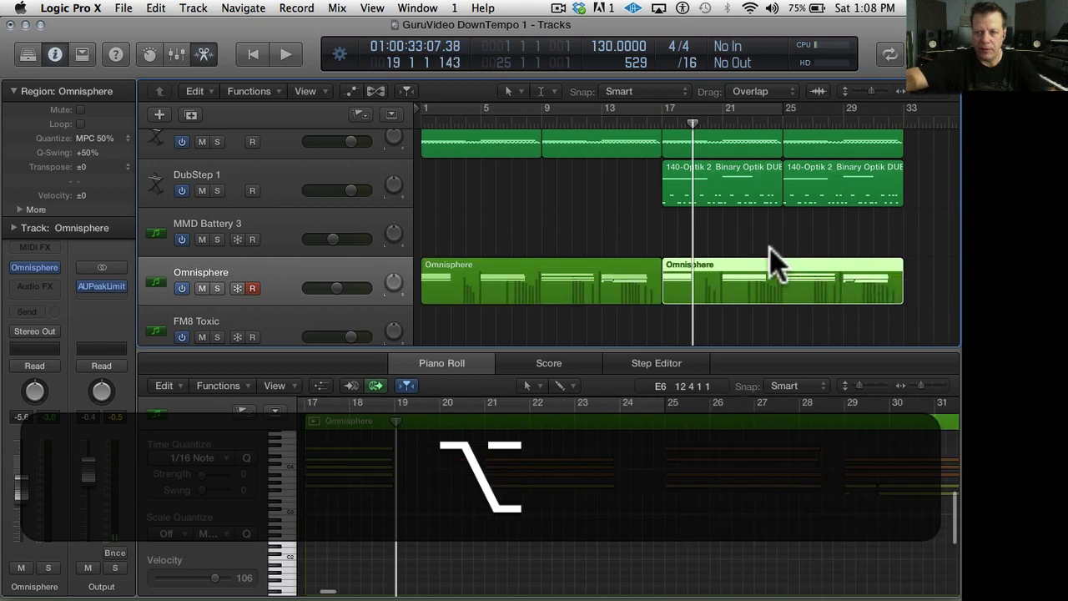
key("space")
key("Return")
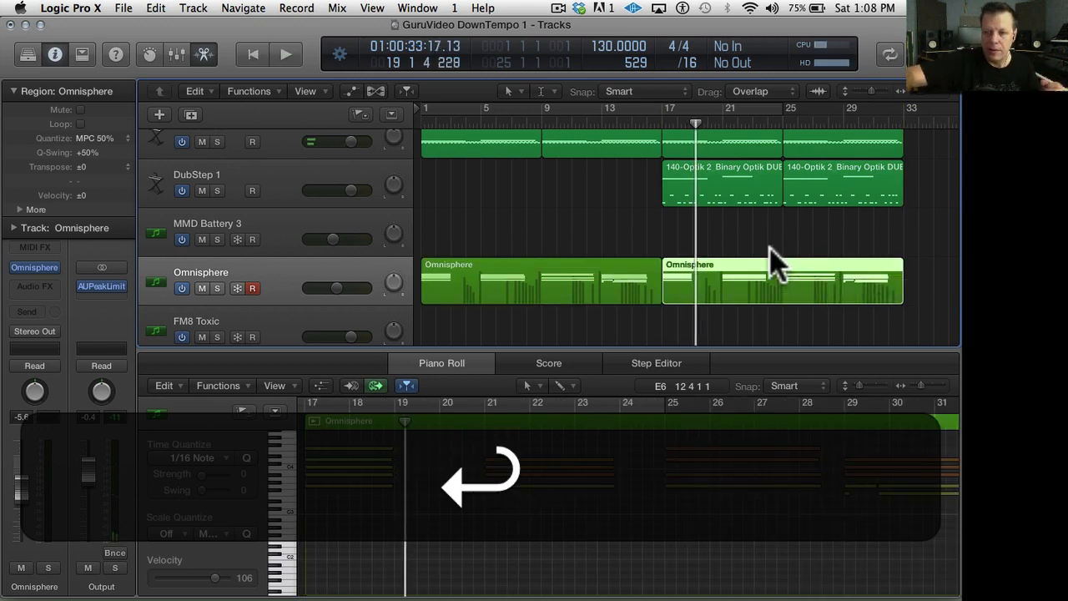
key("space")
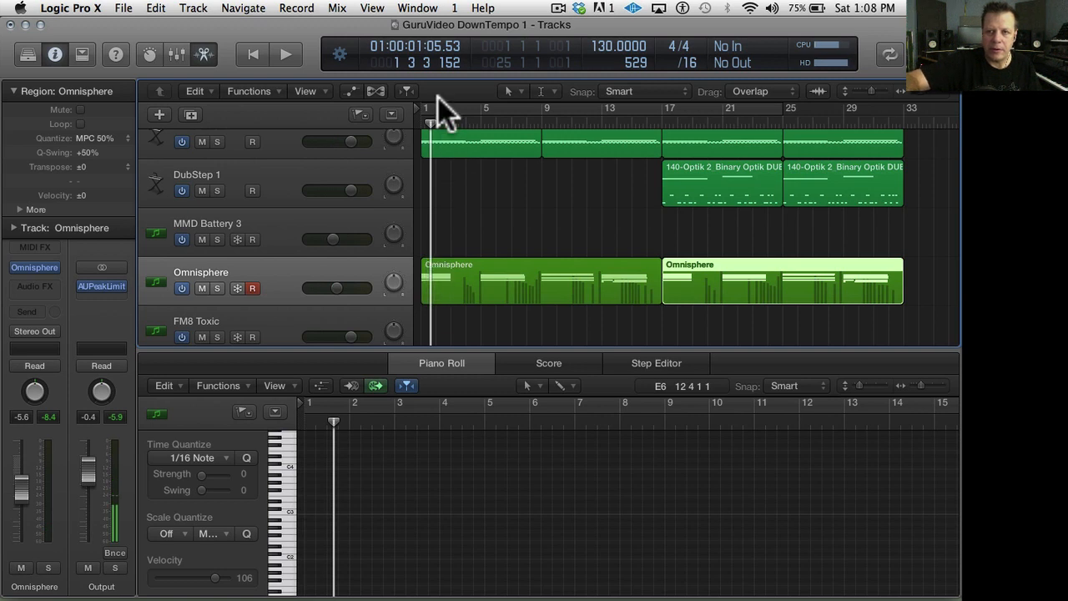
key("Return")
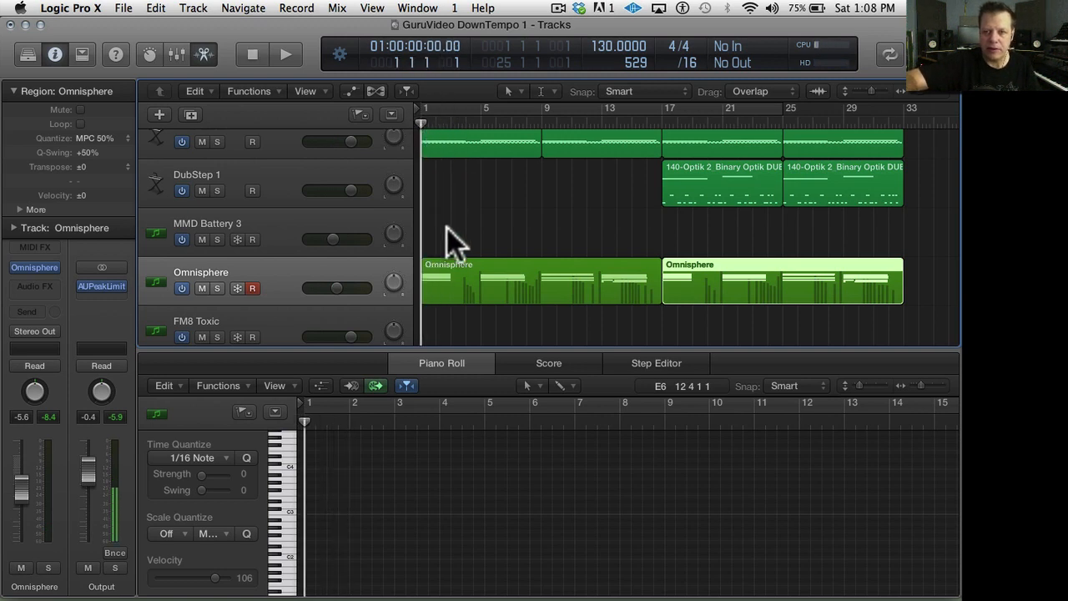
- In the first Omnisphere region's event list, move the bar 14 modulation event with value 125 to 1 1 1 1, and close the list
left_click(449, 275)
key("super")
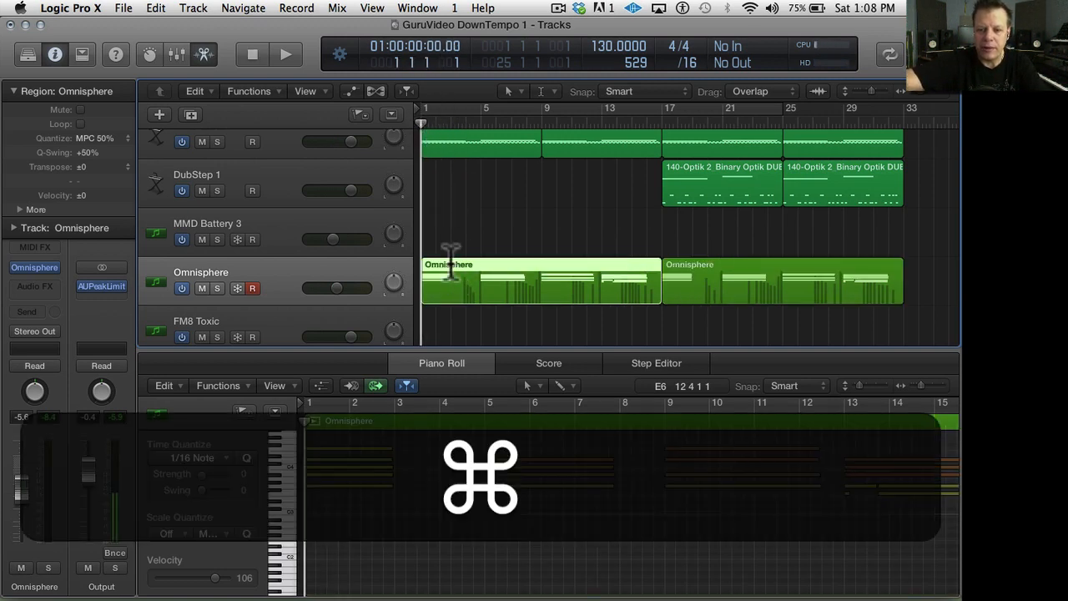
key("super+0")
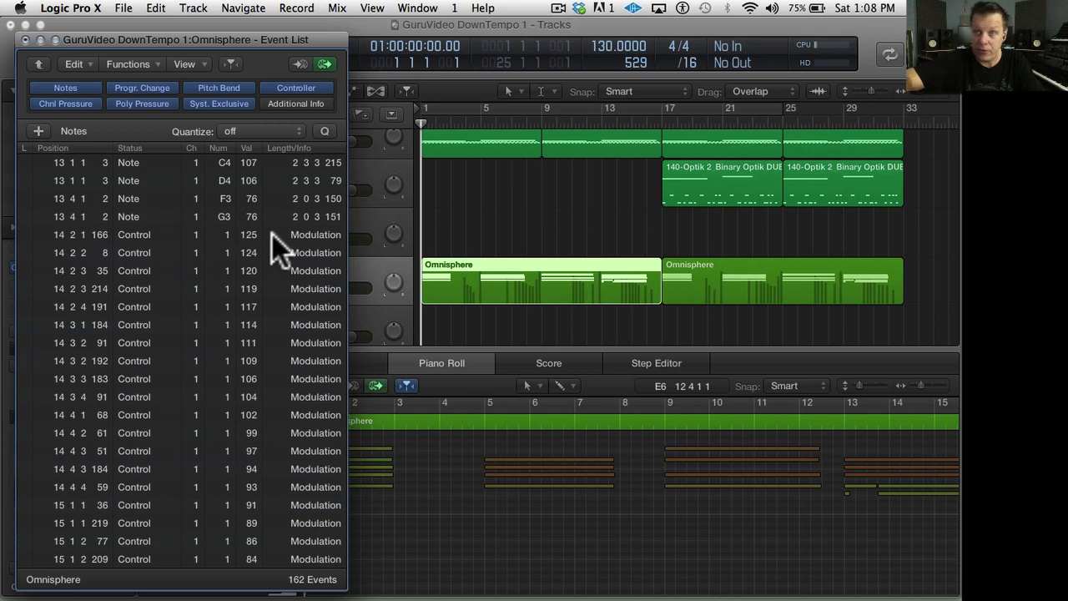
double_click(75, 233)
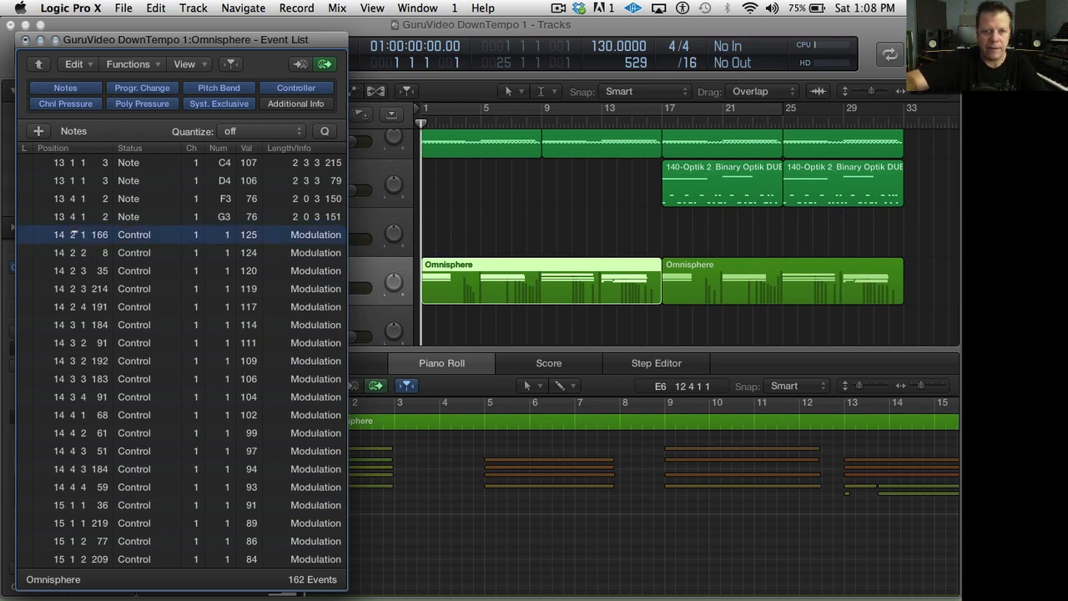
scroll(73, 228, "up", 20)
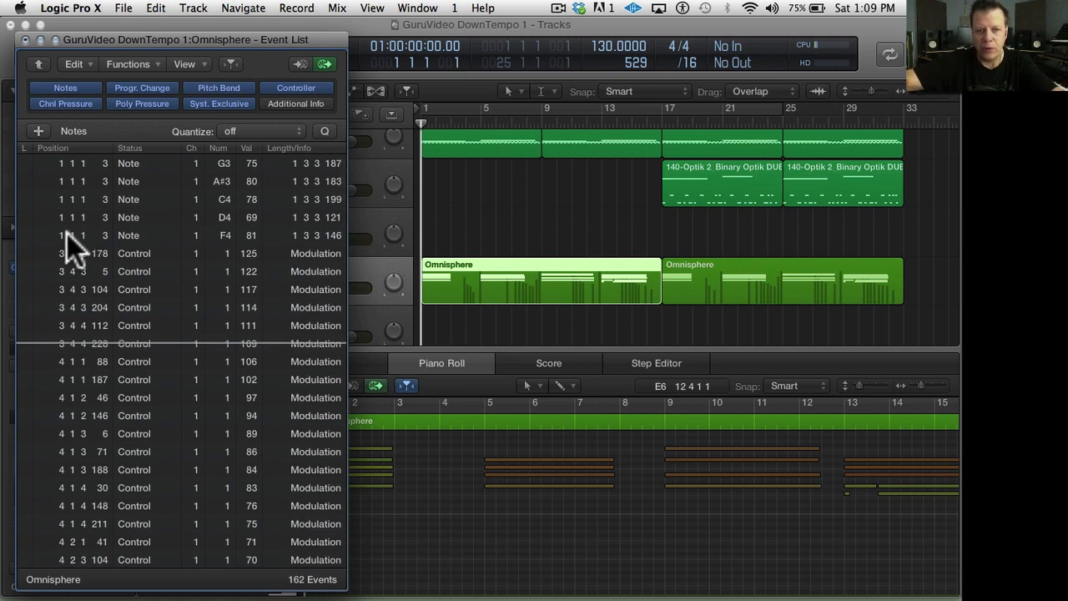
key("Return")
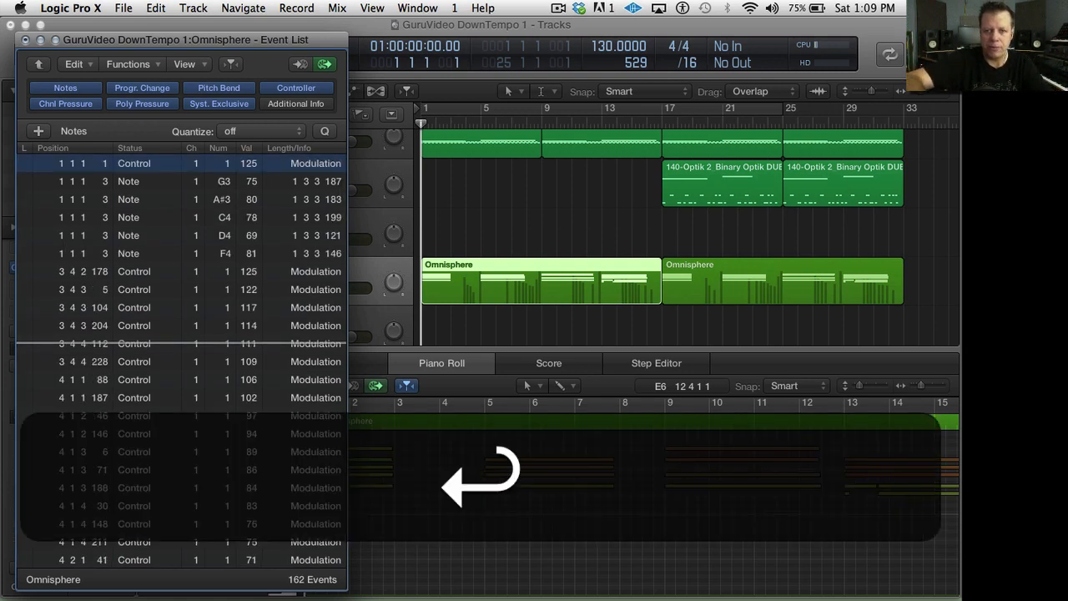
key("space")
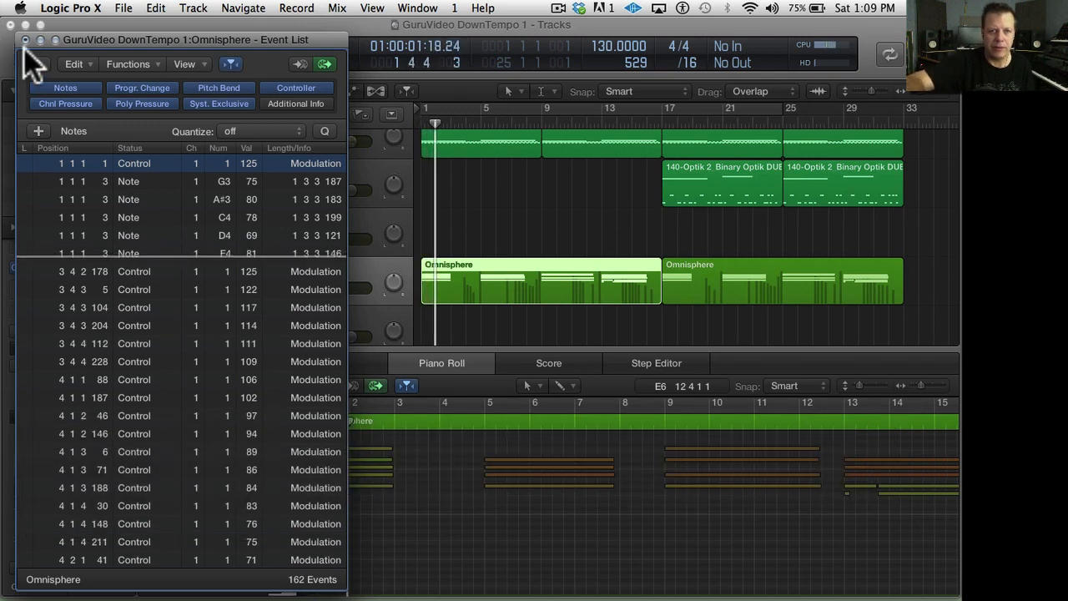
left_click(25, 40)
- Toggle the metronome click during playback and select the FM8 Toxic track
key("k")
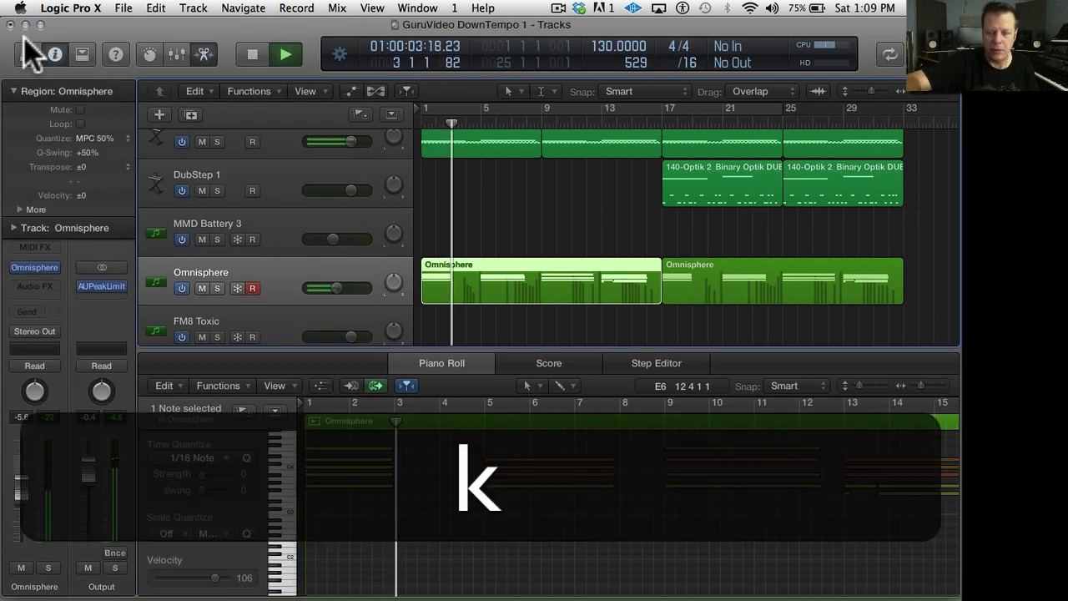
scroll(227, 222, "down", 3)
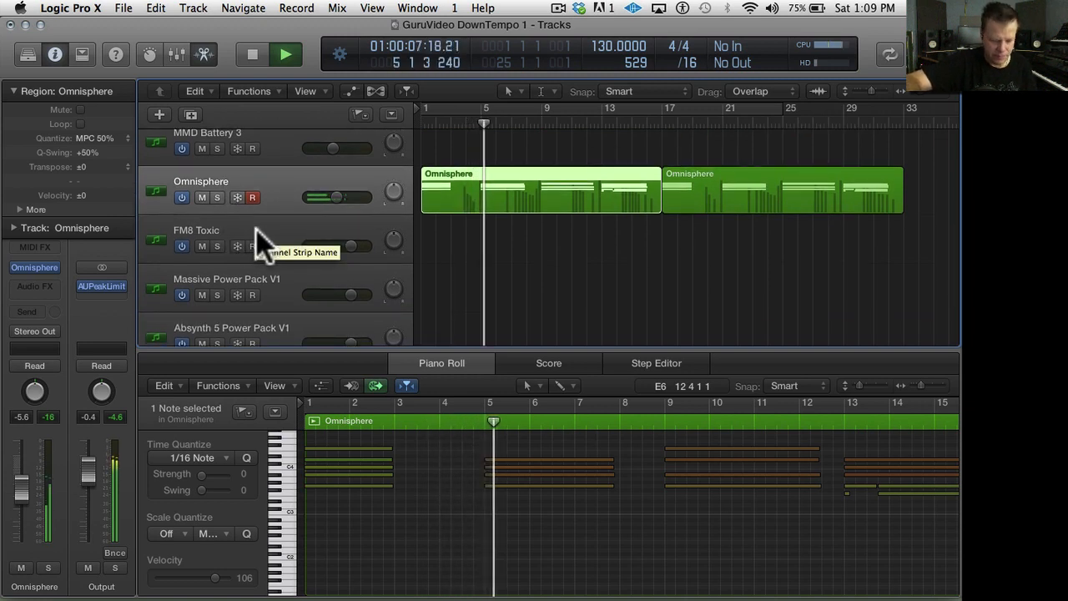
left_click(256, 230)
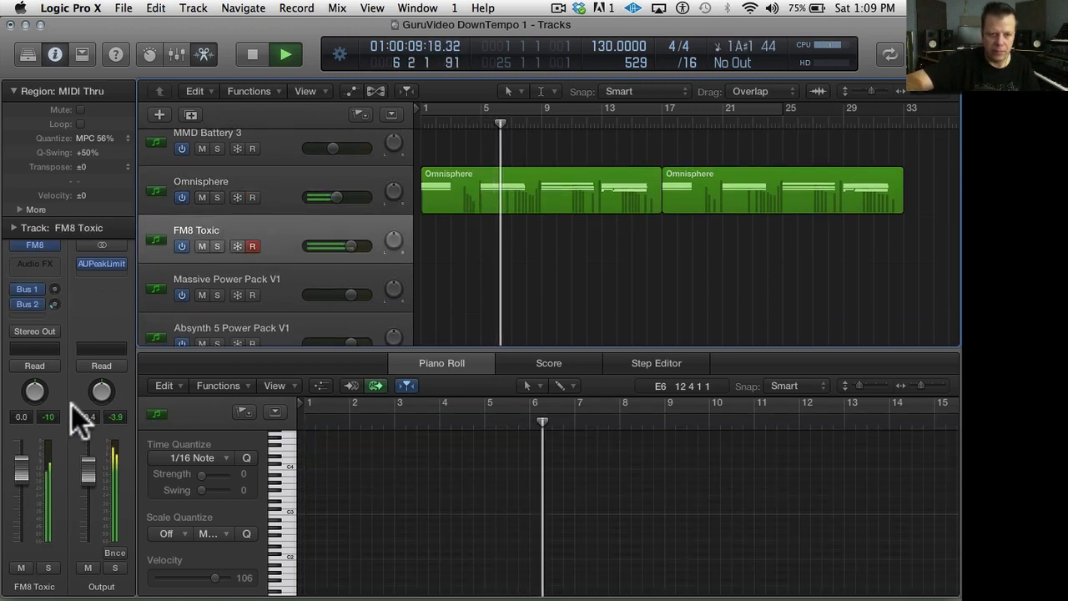
- Open the FM8 instrument on the FM8 Toxic track and load the preset BASS Dub a Wub 04
left_click(37, 242)
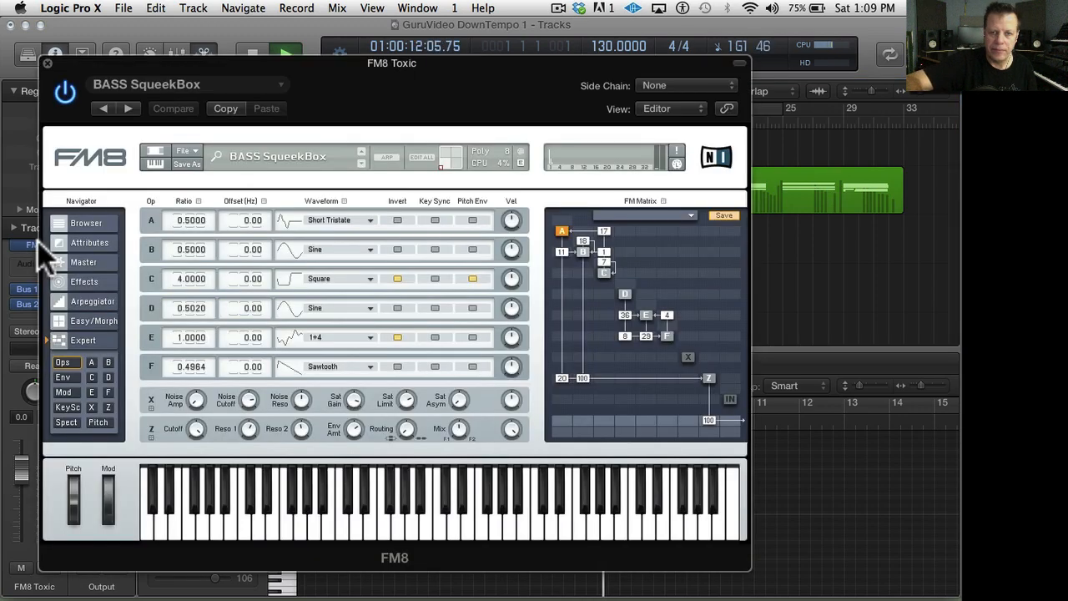
left_click(359, 162)
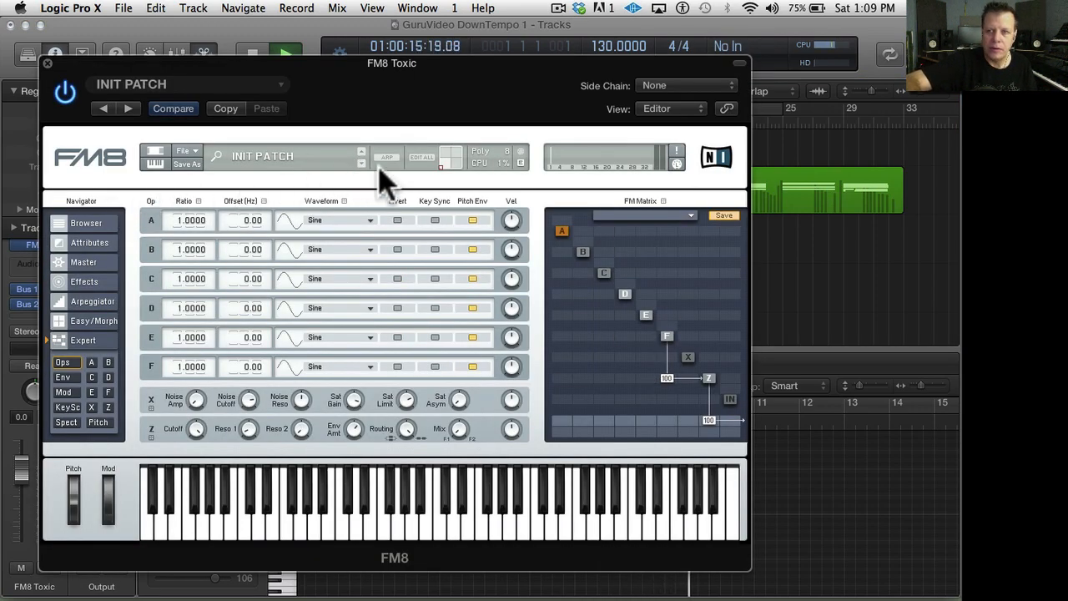
left_click(95, 220)
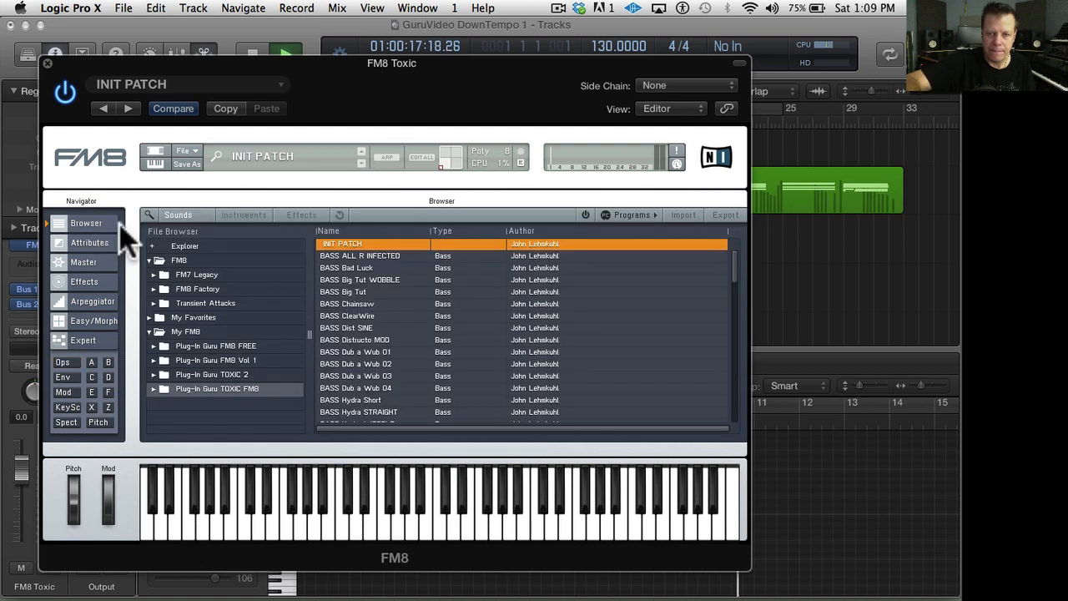
left_click(359, 389)
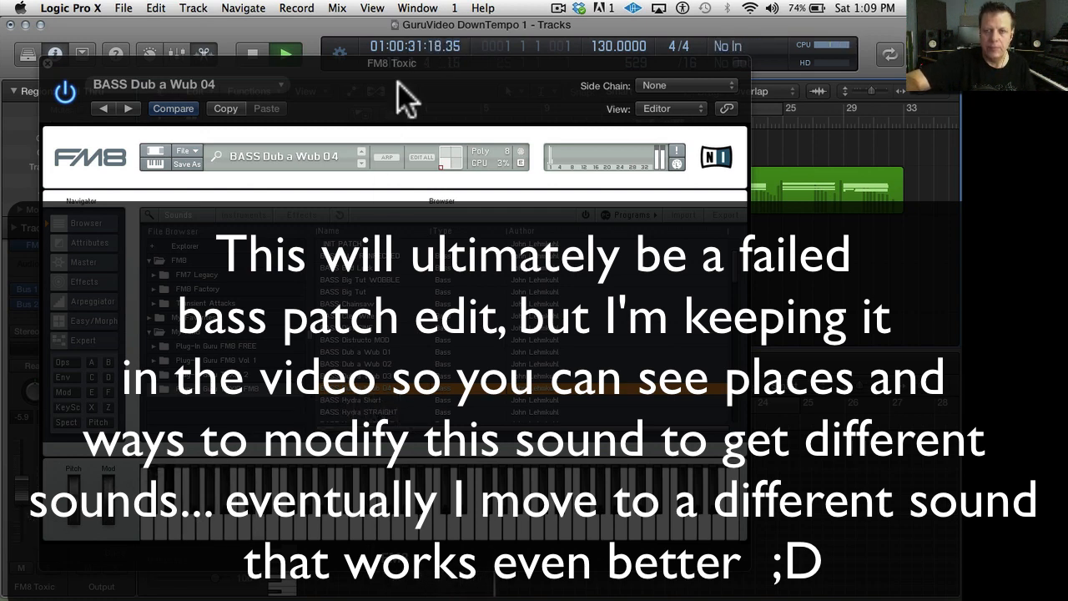
- Delete the Mic#26 region from the Mic track along with its recorded audio file
left_click_drag(413, 49, 469, 76)
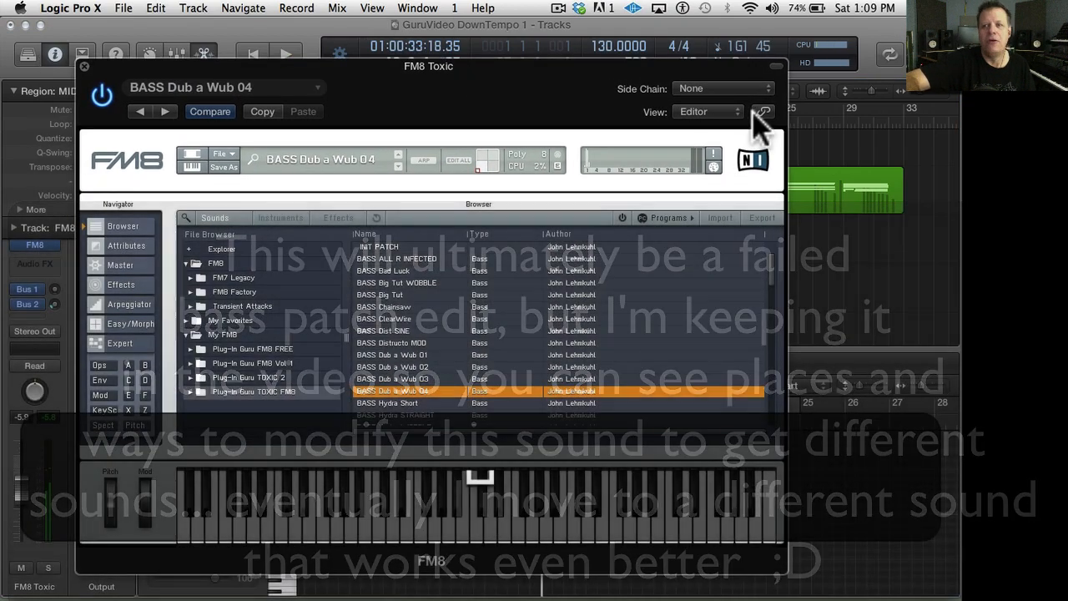
left_click_drag(715, 67, 748, 247)
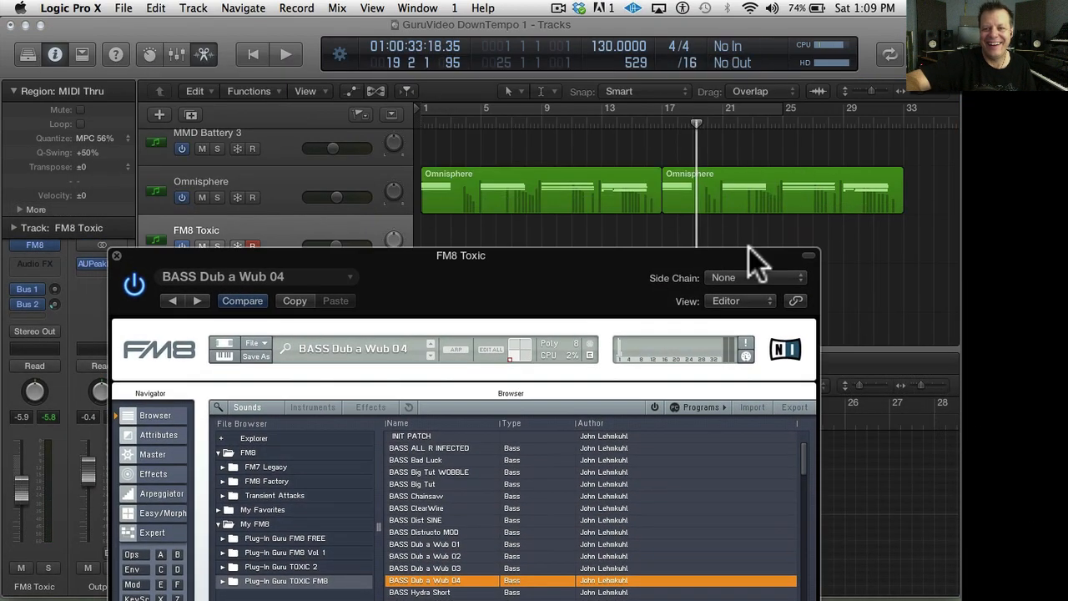
scroll(753, 146, "up", 5)
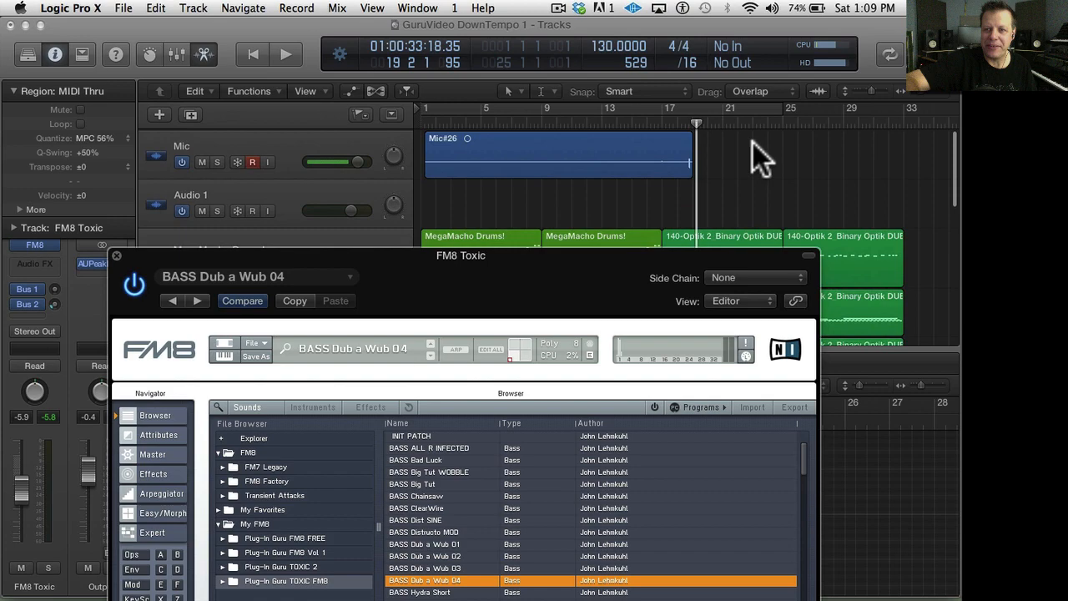
left_click(655, 138)
key("BackSpace")
key("Return")
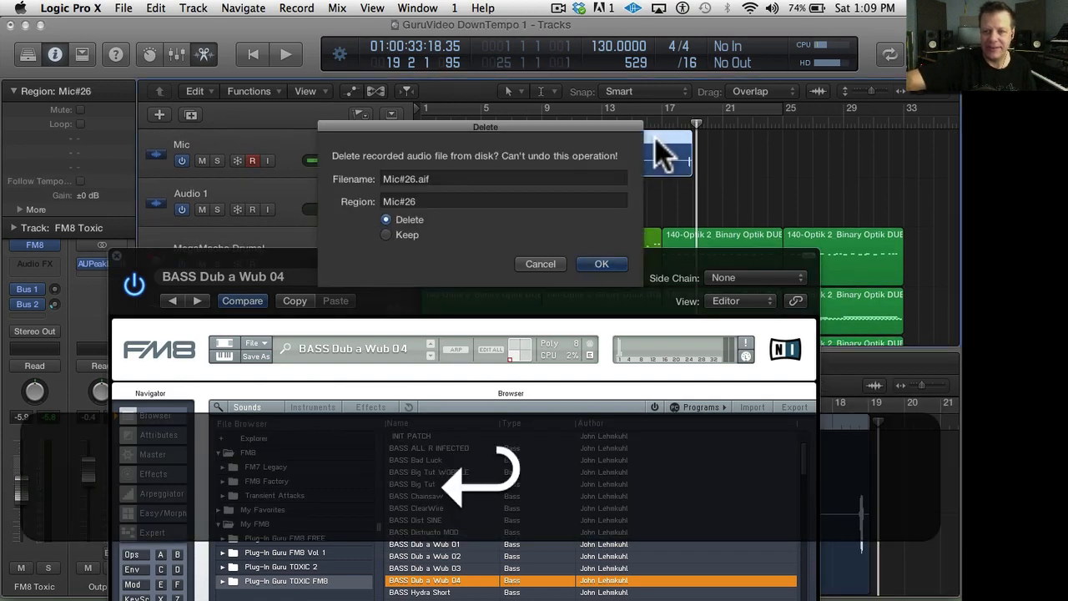
- Collapse the FM8 window's header and place the window beside the channel strips
left_click_drag(639, 262, 696, 1)
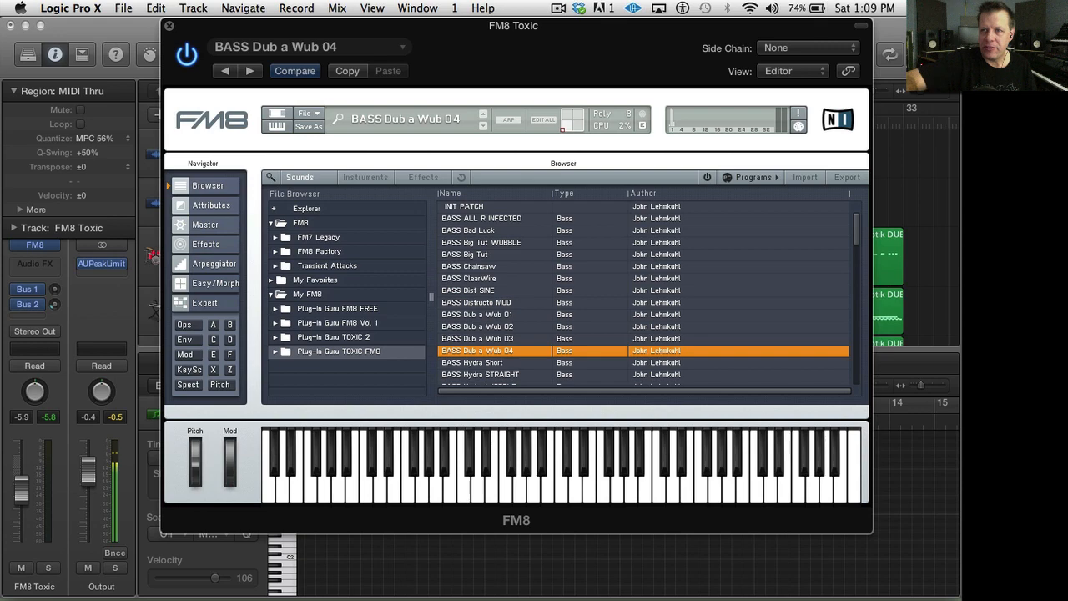
left_click(863, 25)
left_click_drag(483, 21, 602, 49)
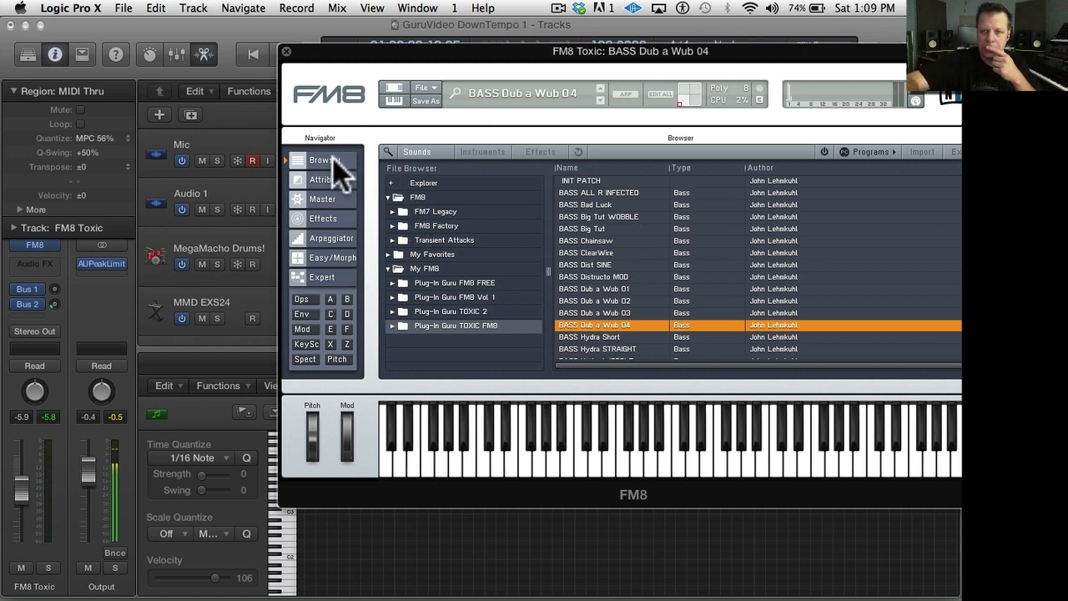
- Boost the low band of FM8's Peak EQ and pull its high band down to a lower frequency
left_click(304, 298)
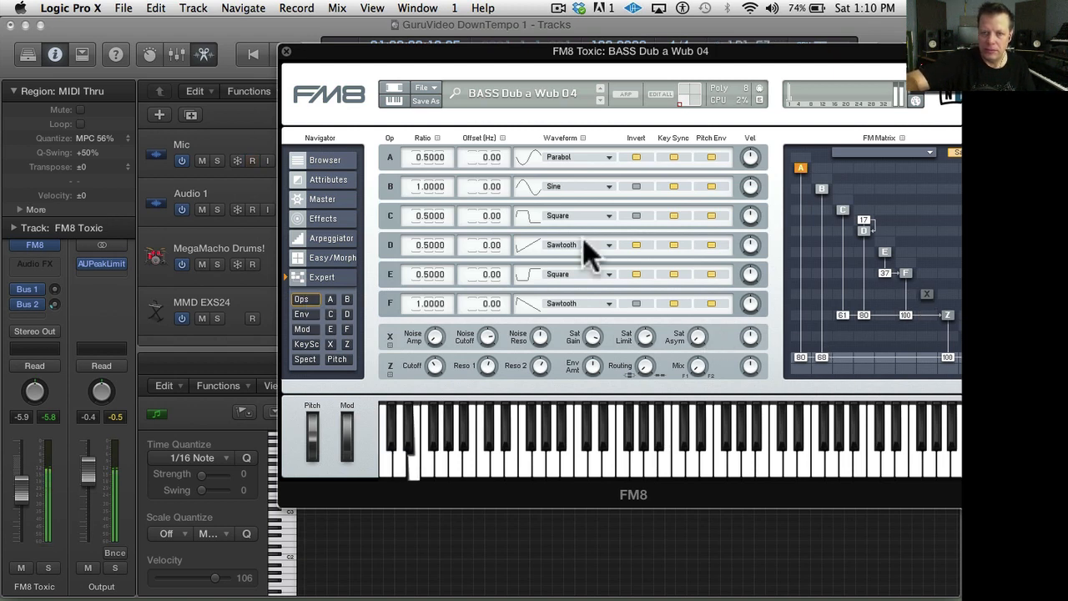
left_click(324, 218)
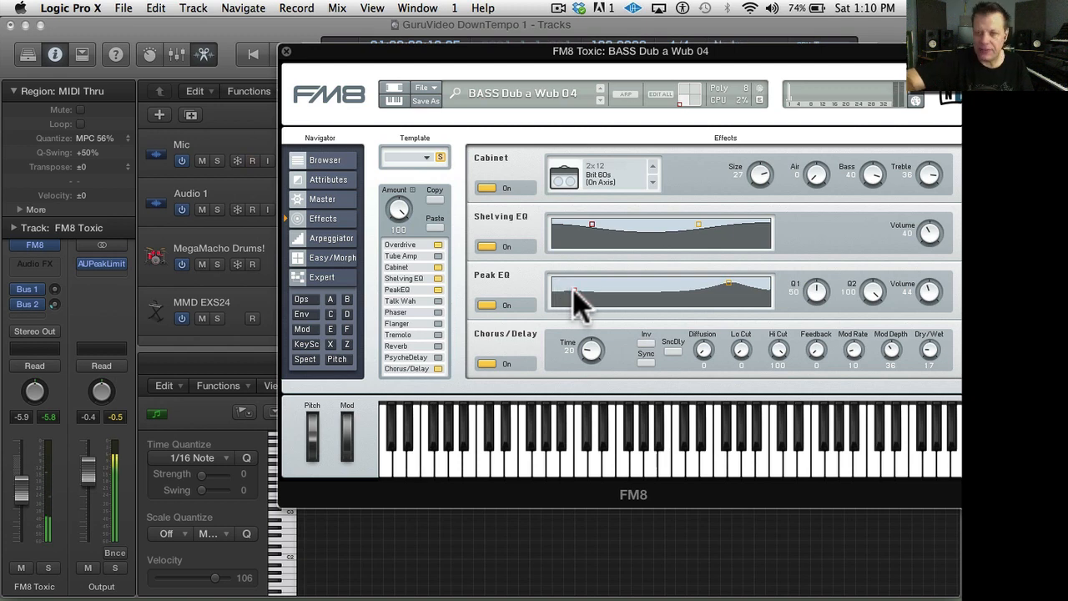
left_click_drag(573, 280, 582, 277)
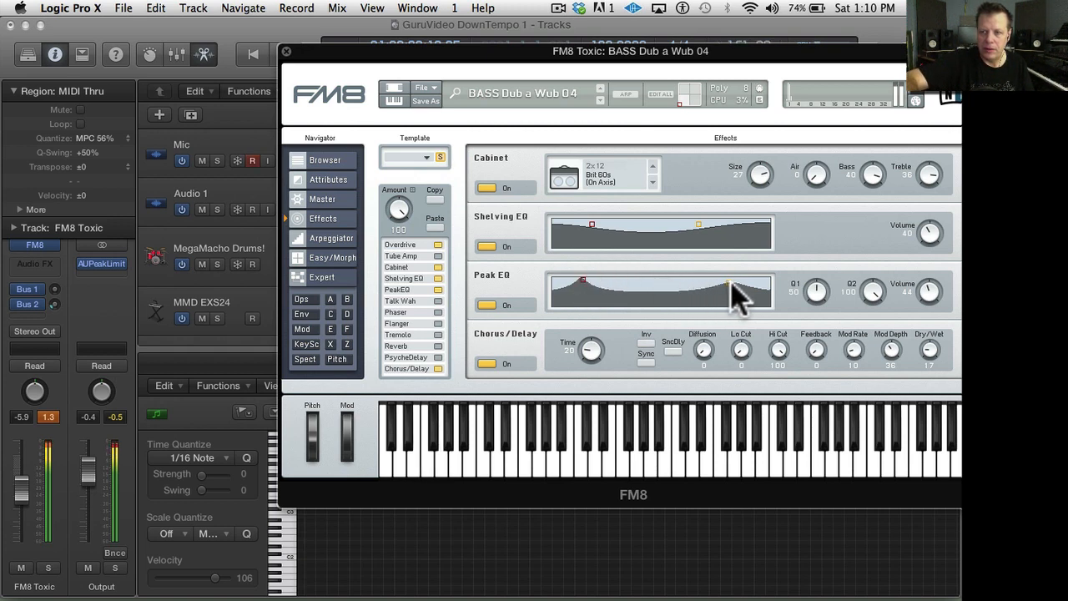
left_click_drag(722, 283, 695, 291)
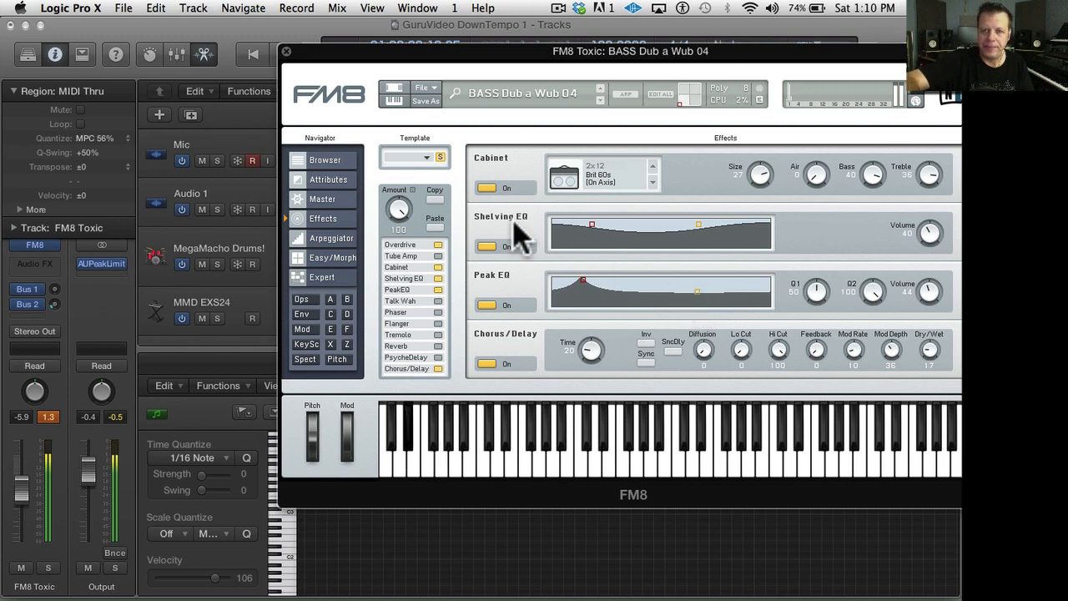
- Set LFO 2's modulation of operator Z to 6 in the modulation matrix
left_click(305, 325)
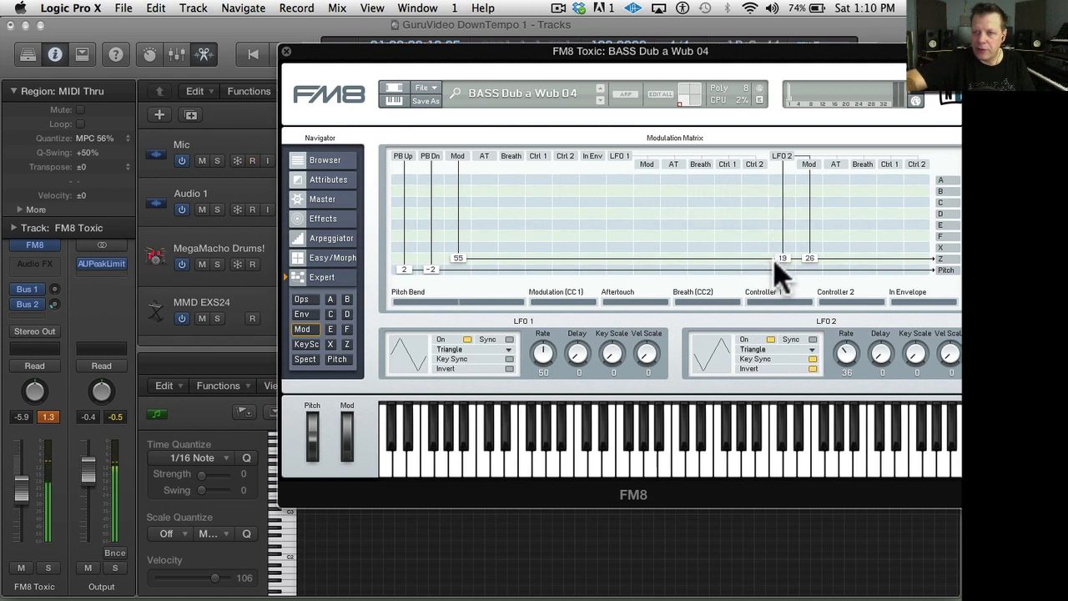
left_click_drag(785, 254, 785, 260)
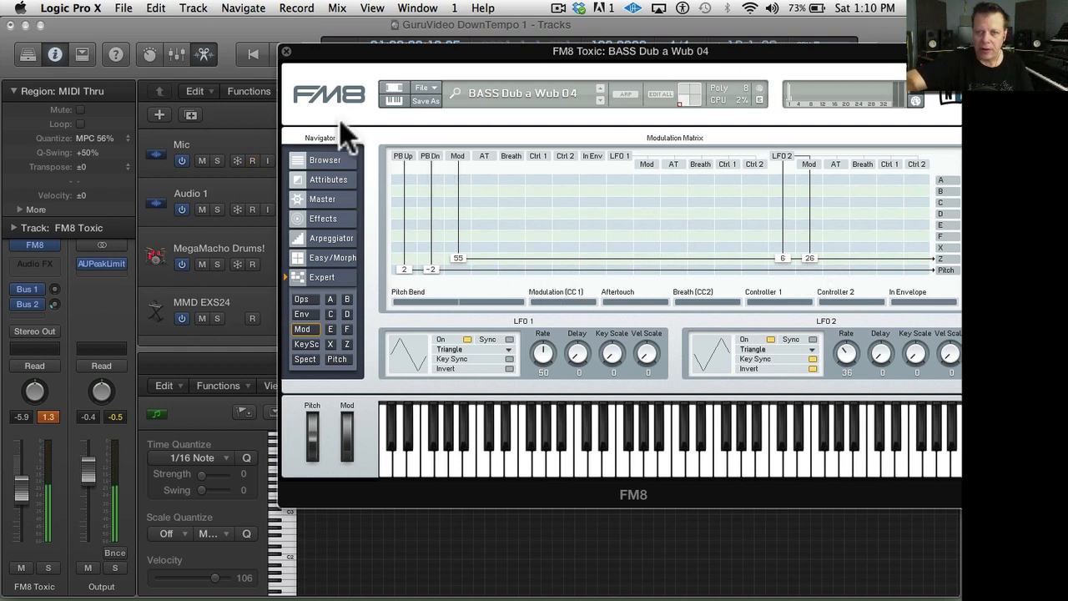
- Lower the FM8 Toxic channel volume to -9.4 and set operator D's level into Z to 81
left_click(307, 298)
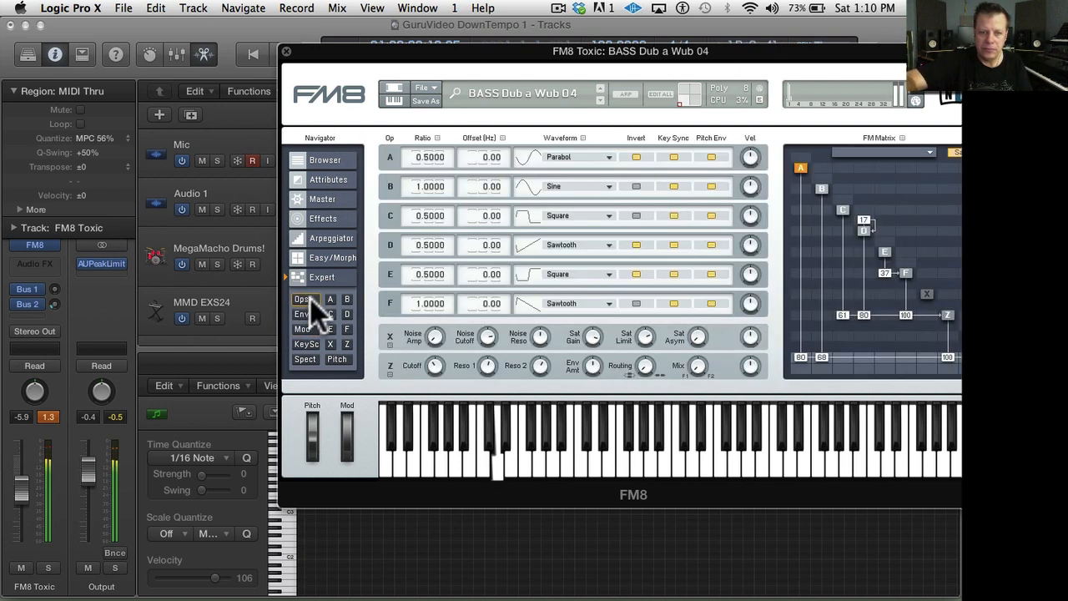
left_click_drag(22, 489, 22, 489)
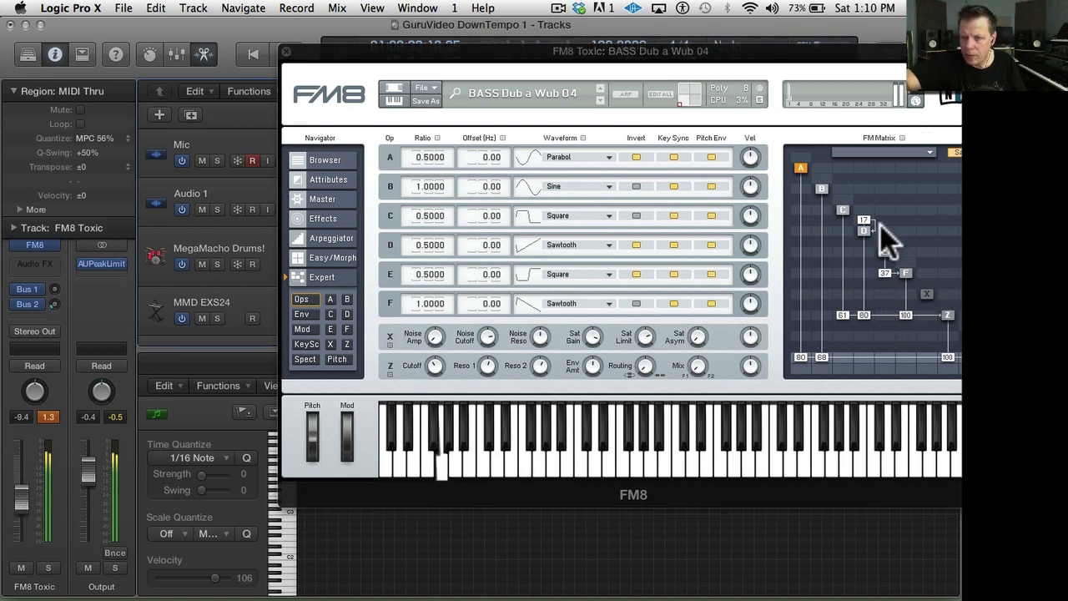
left_click_drag(862, 317, 866, 384)
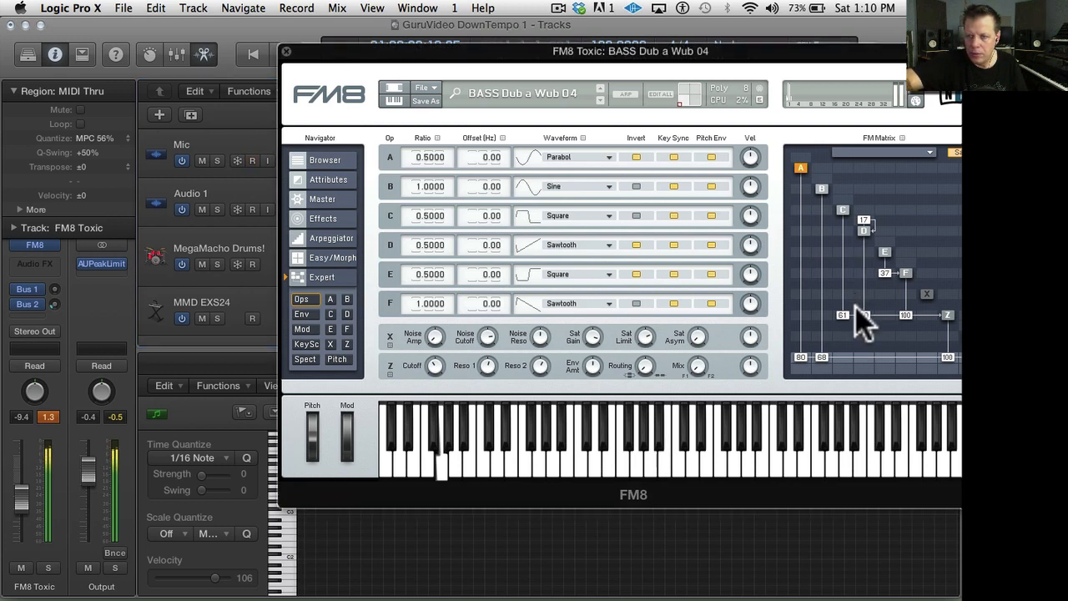
left_click_drag(855, 306, 856, 312)
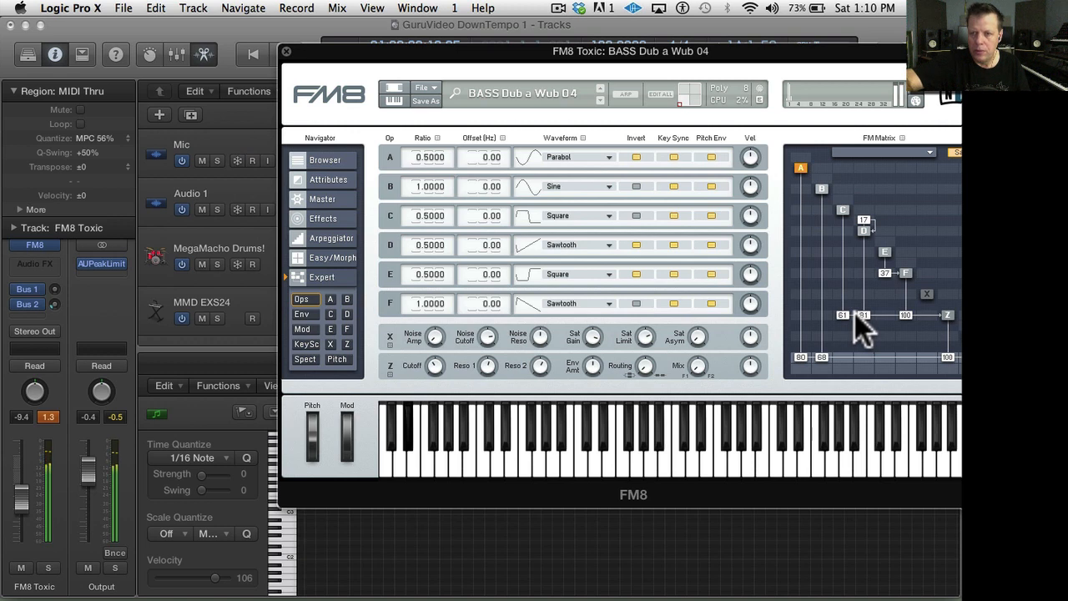
- Switch off FM8's Overdrive effect and leave the Cabinet effect on after comparing without it
left_click(326, 222)
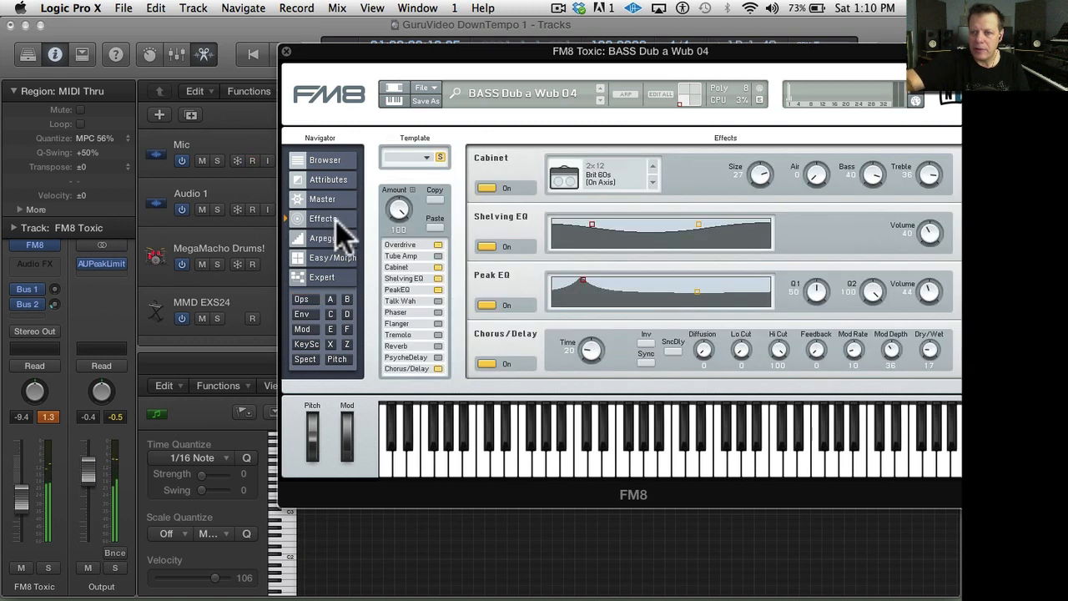
left_click(489, 189)
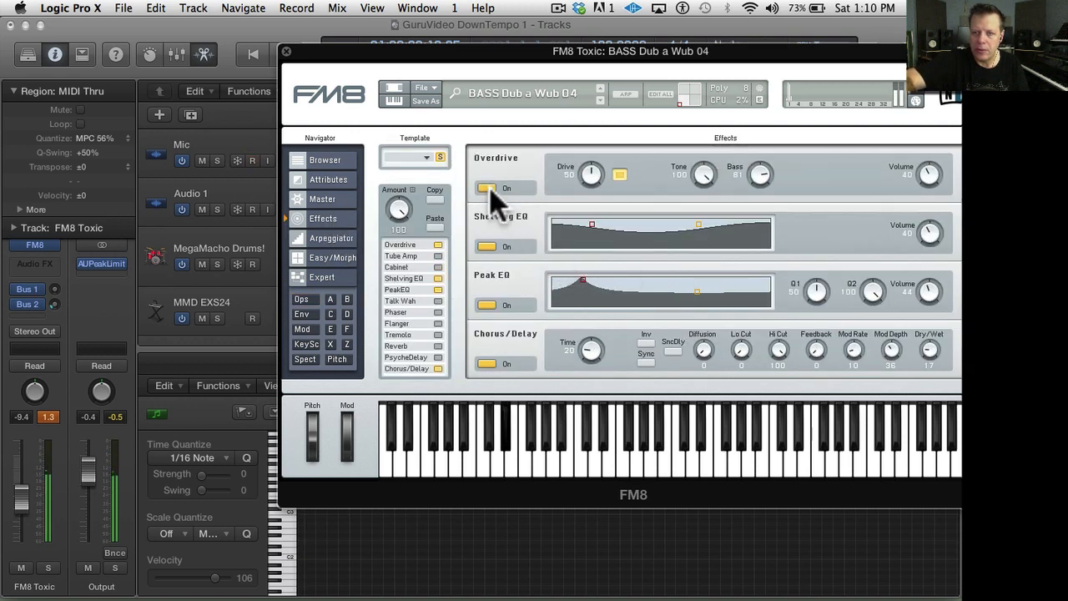
left_click(437, 266)
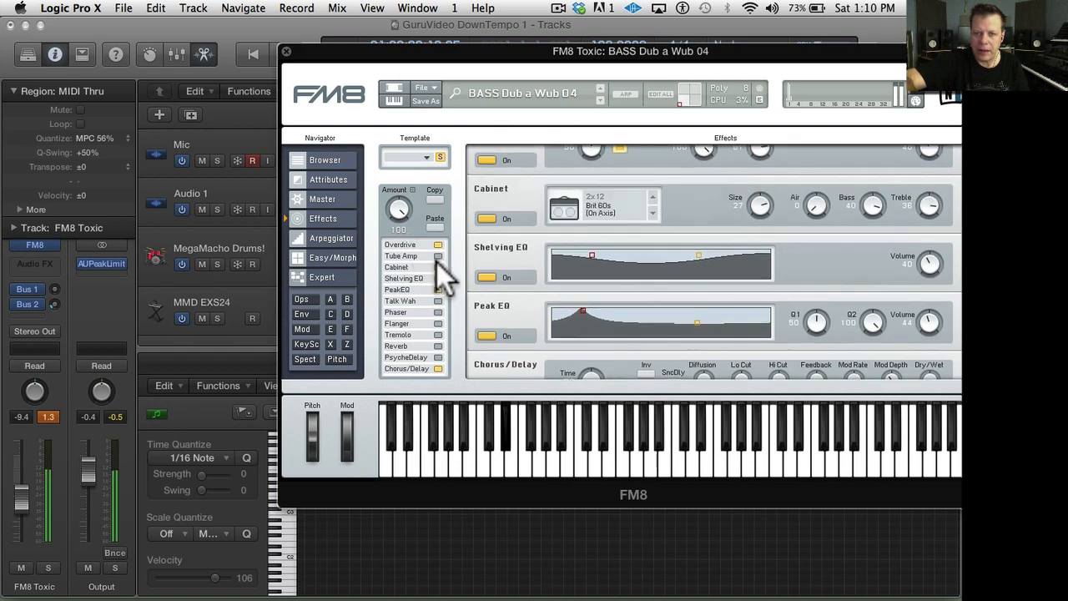
left_click(438, 245)
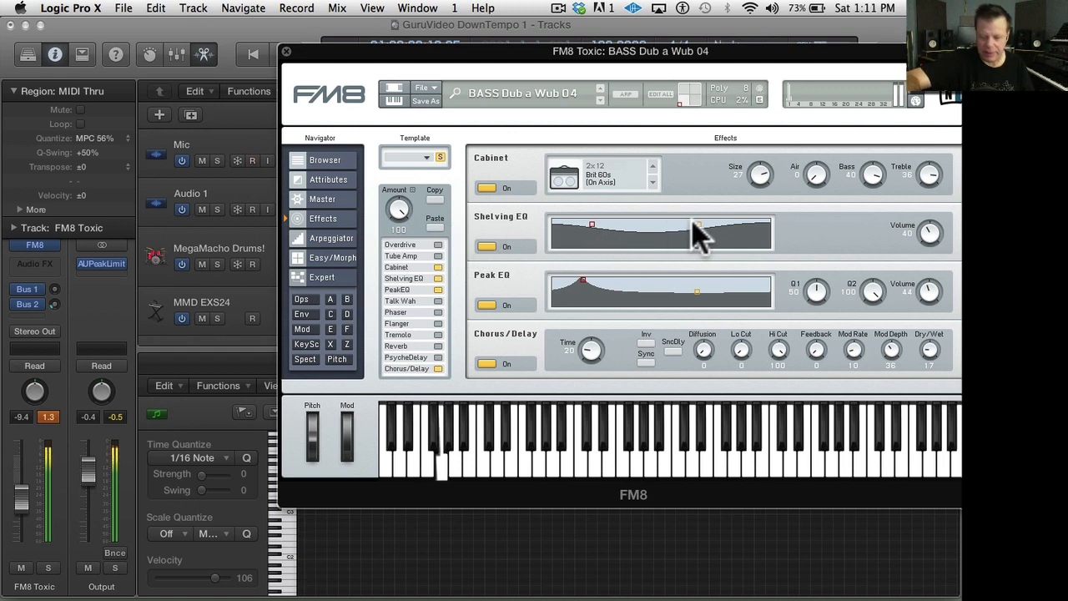
- Set LFO 2's modulation of operator Z to 10 in the modulation matrix
left_click(302, 330)
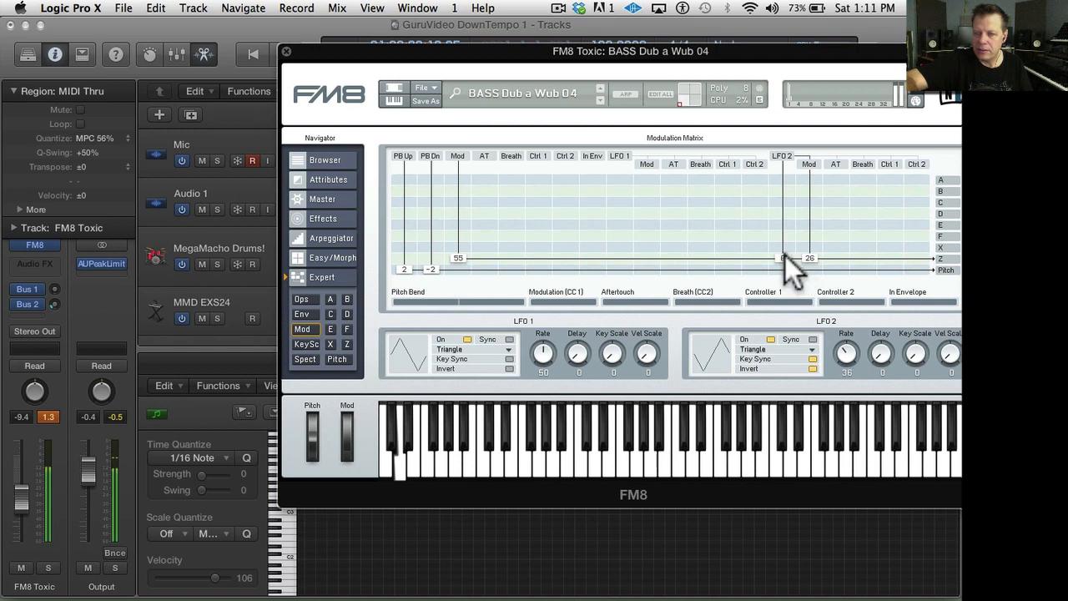
left_click_drag(785, 255, 784, 253)
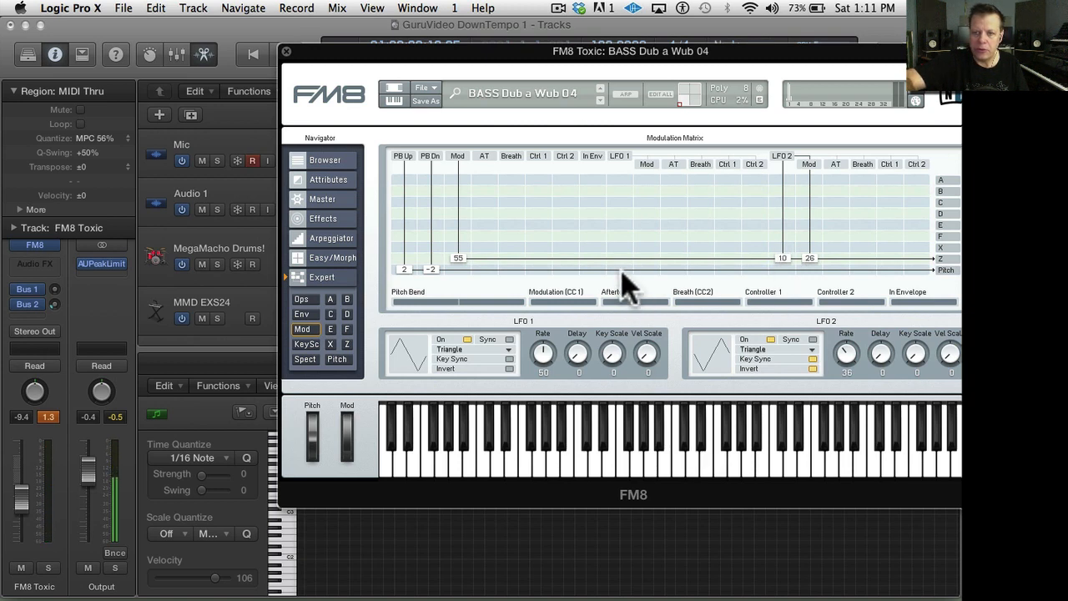
- Compare the bass sound with operator A switched off and back on in the FM matrix
left_click(304, 299)
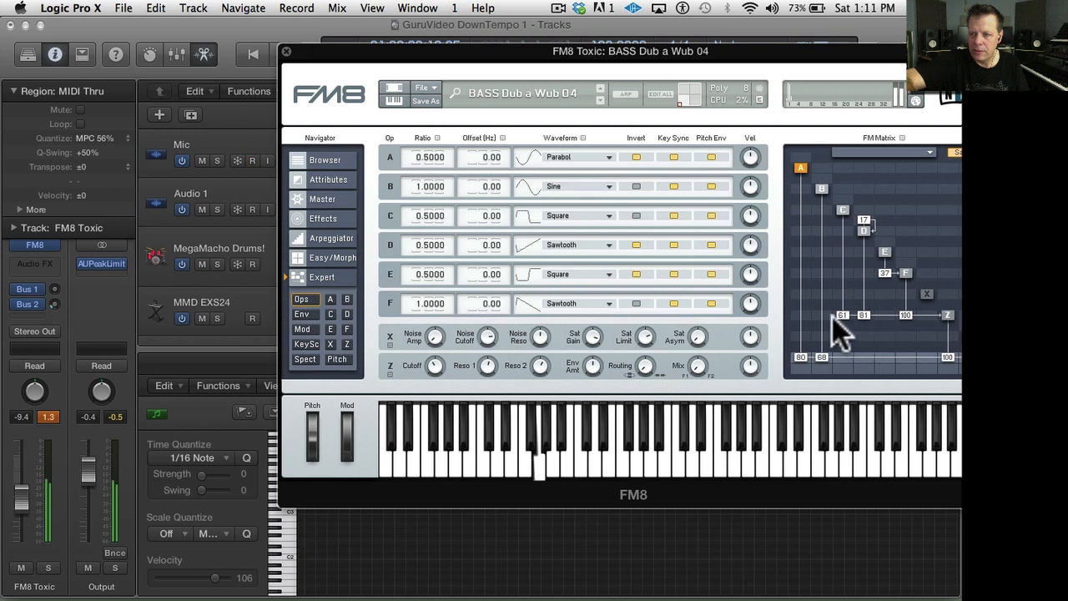
right_click(800, 167)
right_click(800, 167)
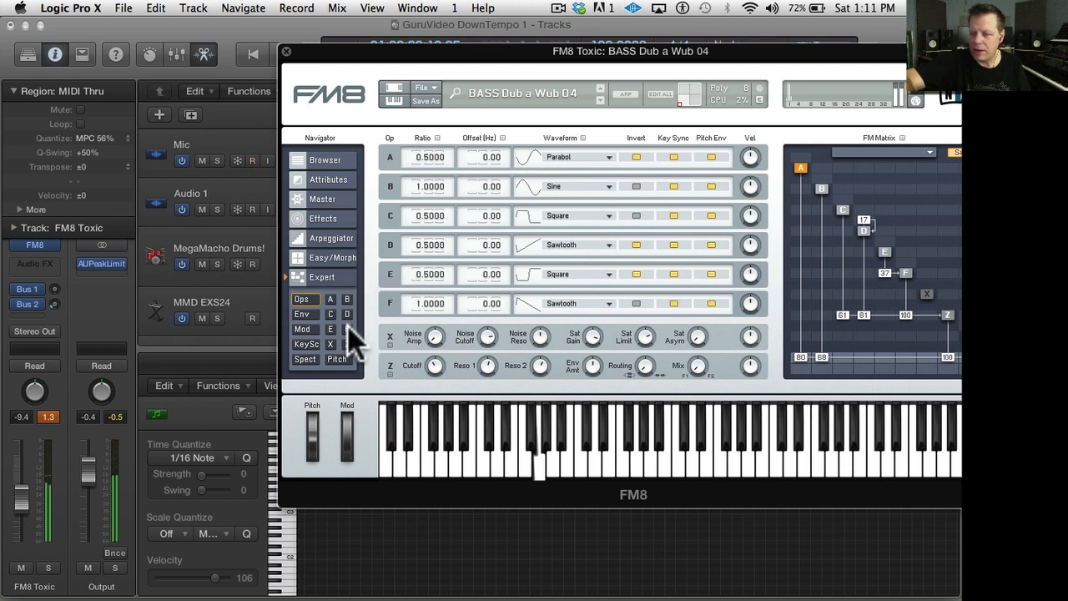
- Add LFO 2 modulation to the operators: A 75, B 84, D 55, E 35 and F 82
left_click(302, 327)
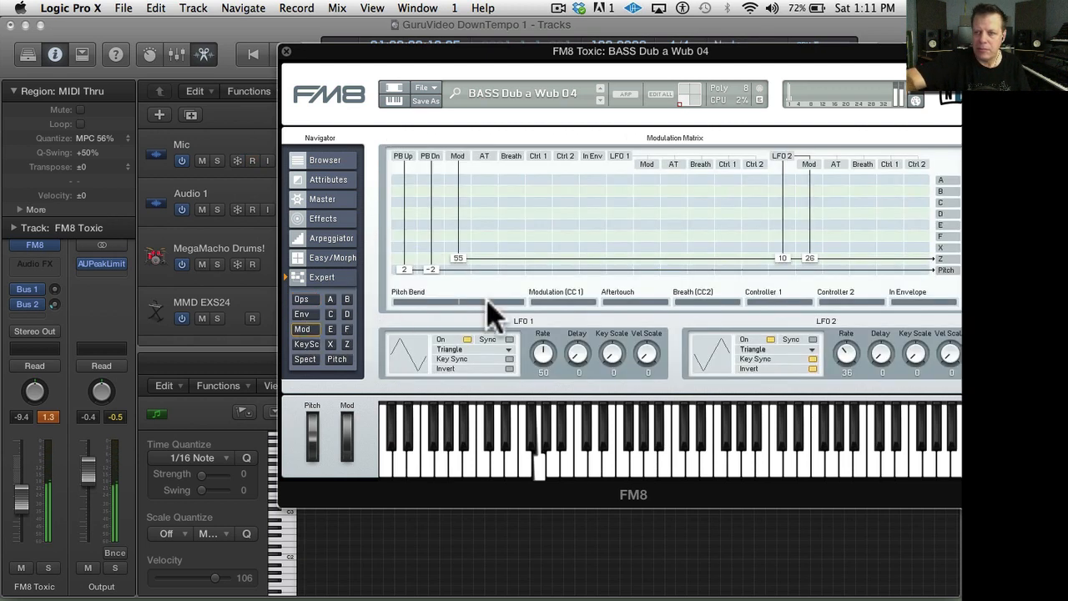
left_click(808, 233)
left_click_drag(808, 190, 786, 175)
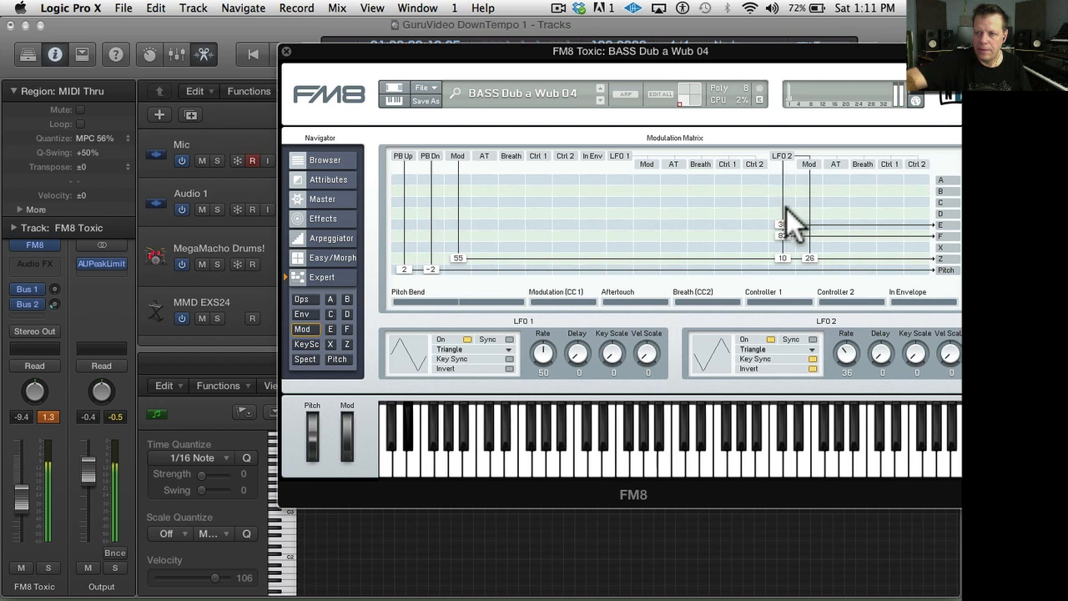
mouse_move(785, 143)
left_mouse_down()
mouse_move(787, 192)
mouse_move(785, 148)
left_mouse_up()
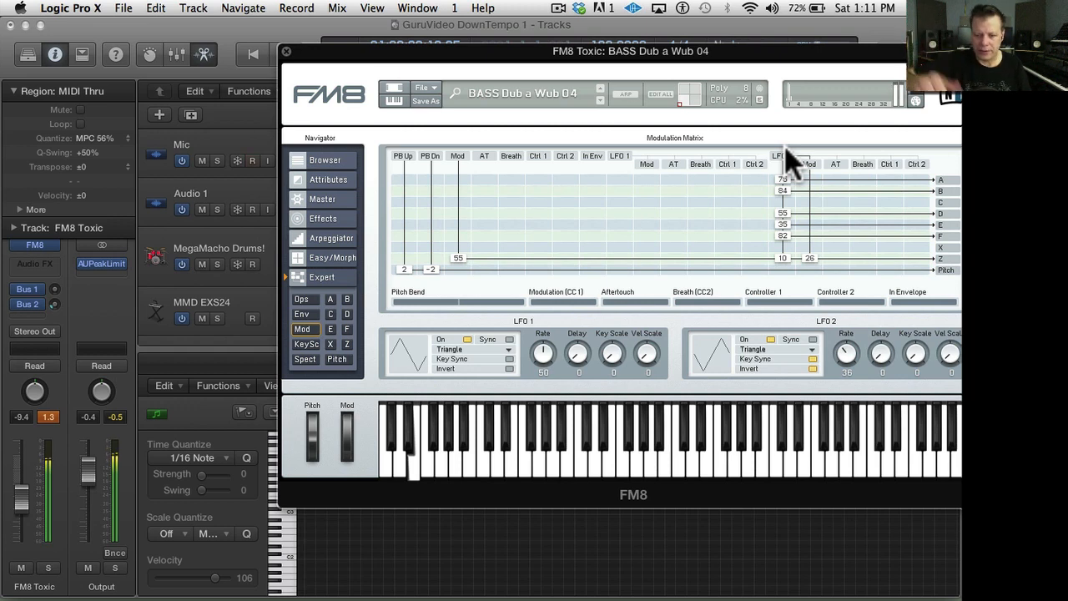
- Play the song and raise the FM8 Toxic channel volume to -6.8
key("space")
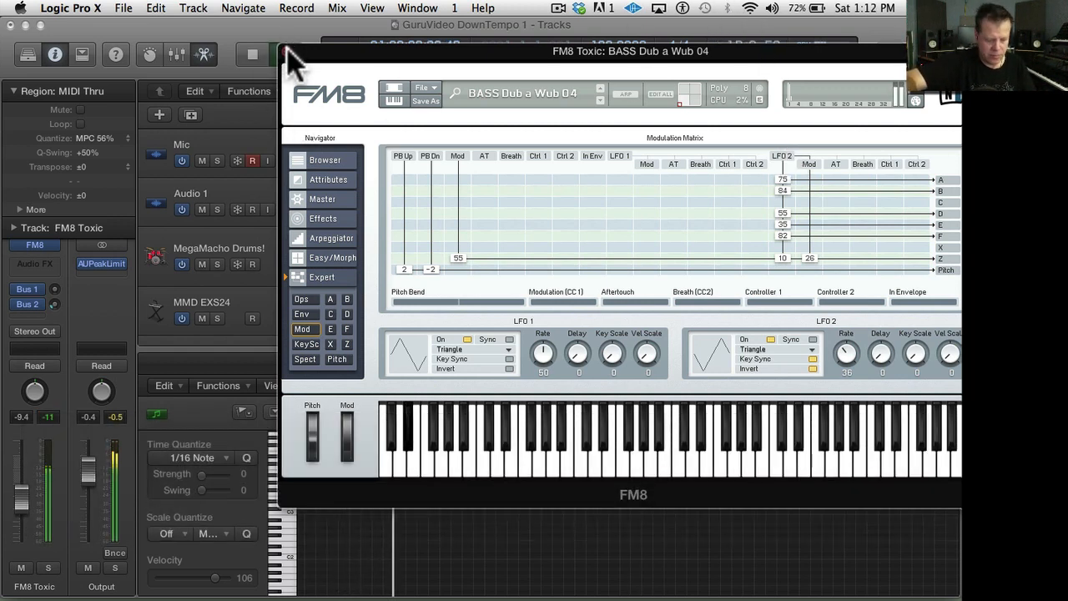
left_click_drag(19, 499, 22, 483)
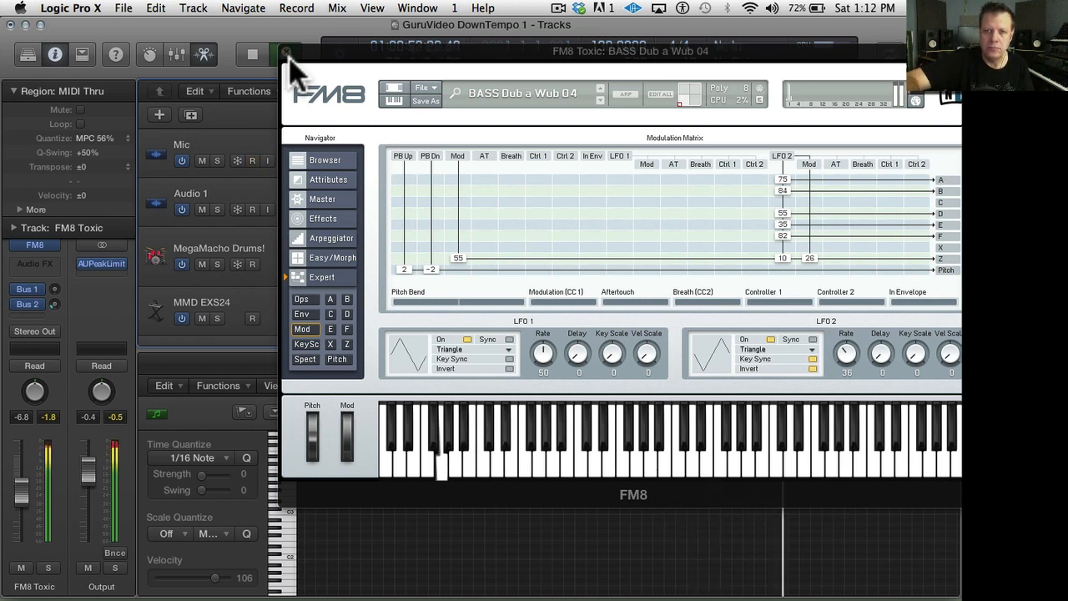
- Load the BASS Laser Writer preset from the FM8 browser and raise the FM8 Toxic channel volume to -0.7
left_click(322, 161)
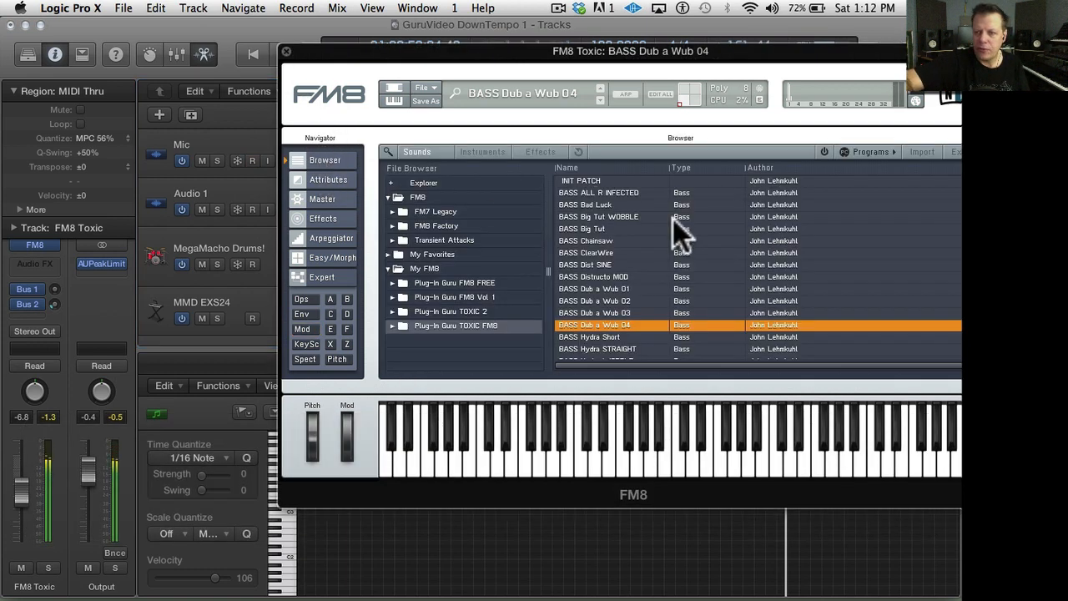
scroll(599, 250, "down", 5)
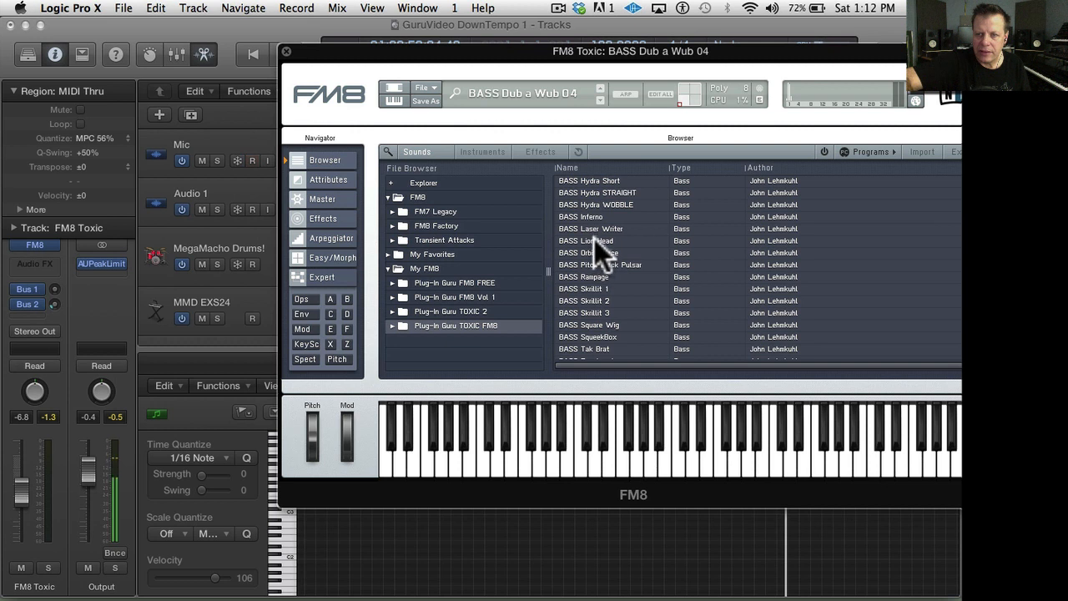
left_click(595, 229)
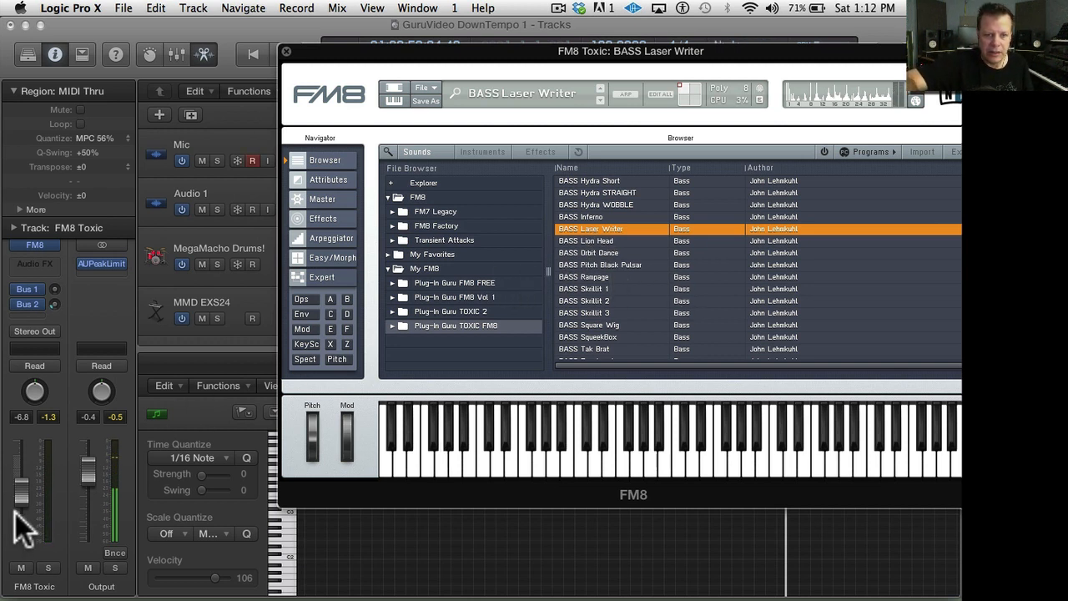
left_click_drag(20, 490, 20, 472)
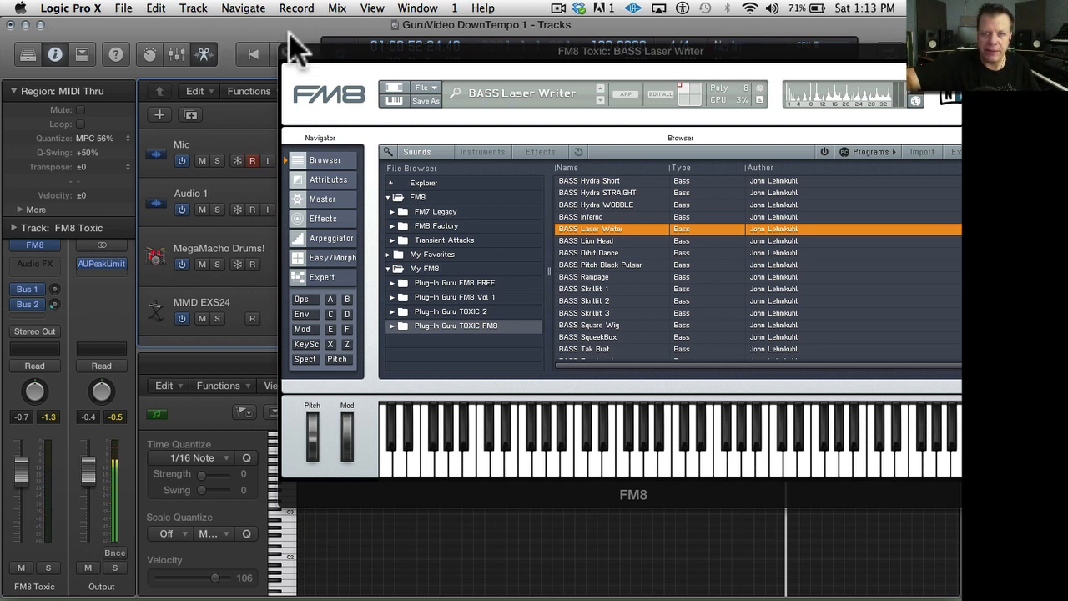
- Load the BASS Pitch Black Pulsar preset, close the FM8 window and set the FM8 Toxic channel volume to 0.0
left_click(613, 263)
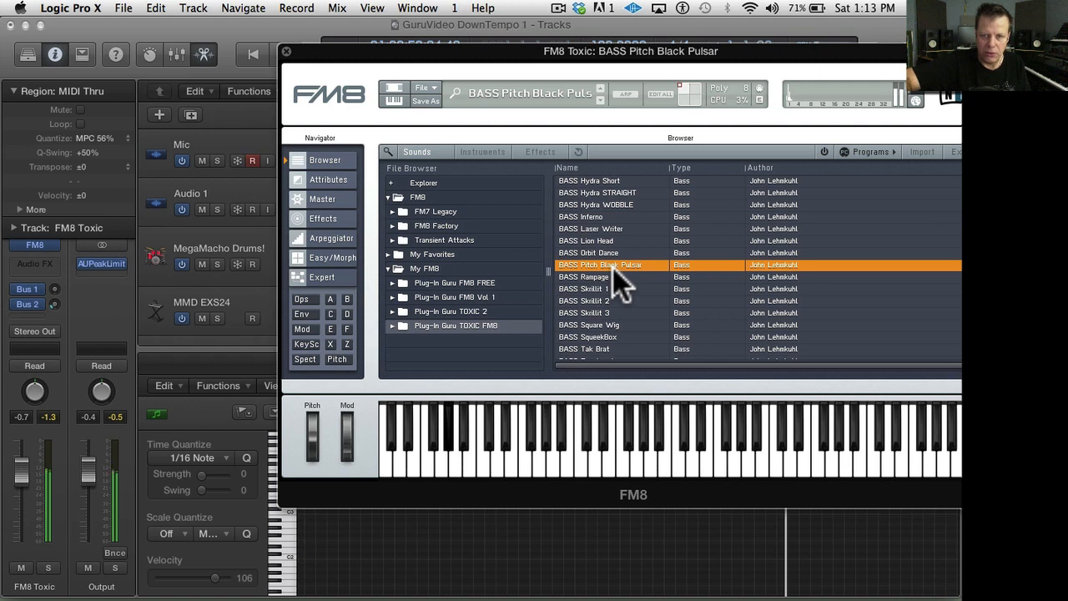
left_click(285, 51)
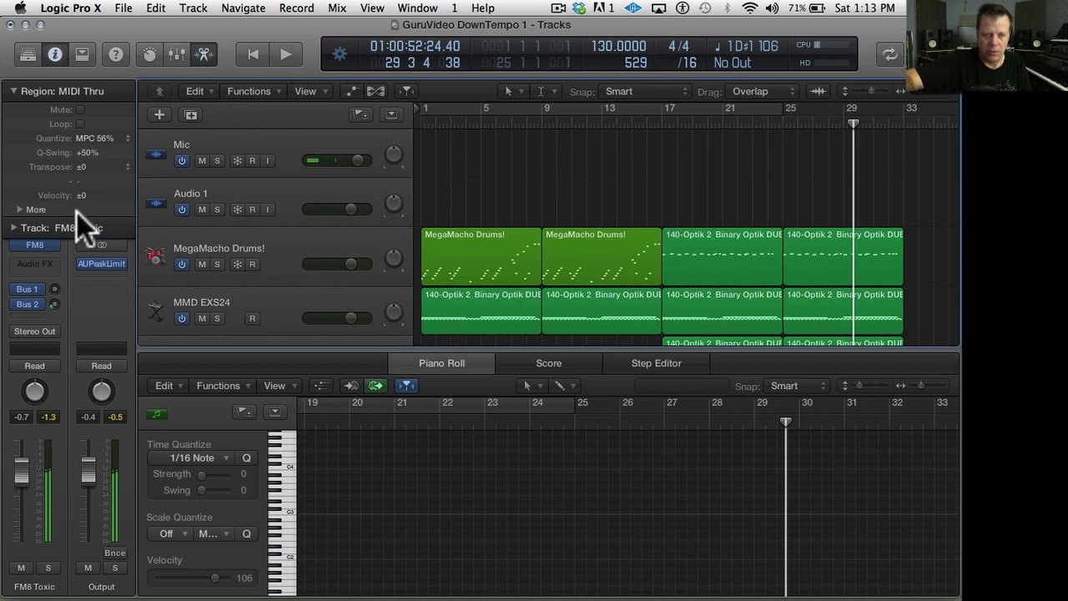
left_click_drag(21, 473, 23, 468)
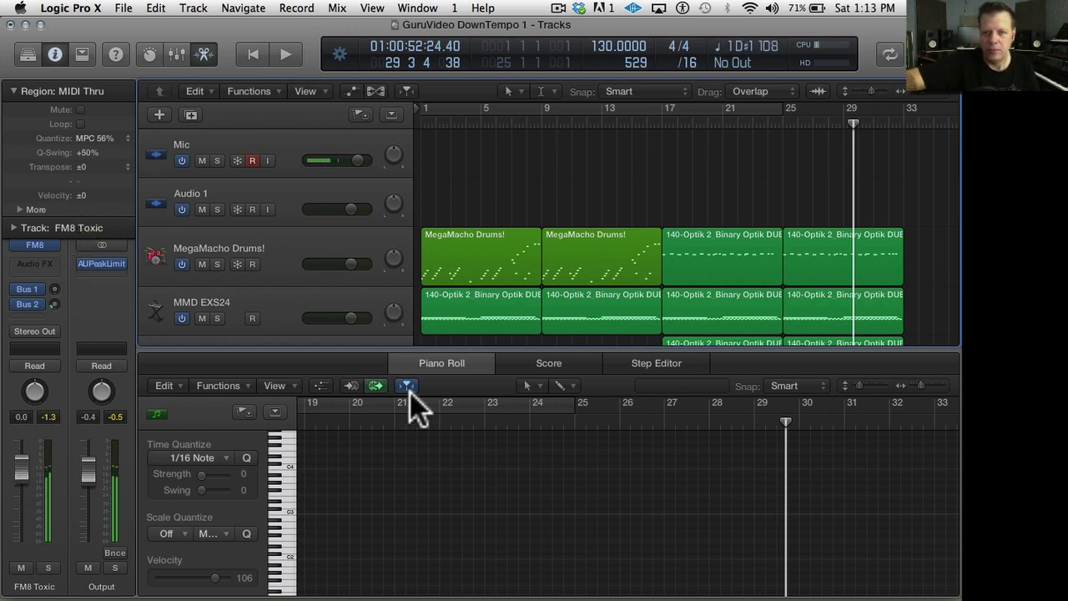
- Record a bass part on the FM8 Toxic track, running from the song start until just past bar 33
scroll(598, 171, "down", 10)
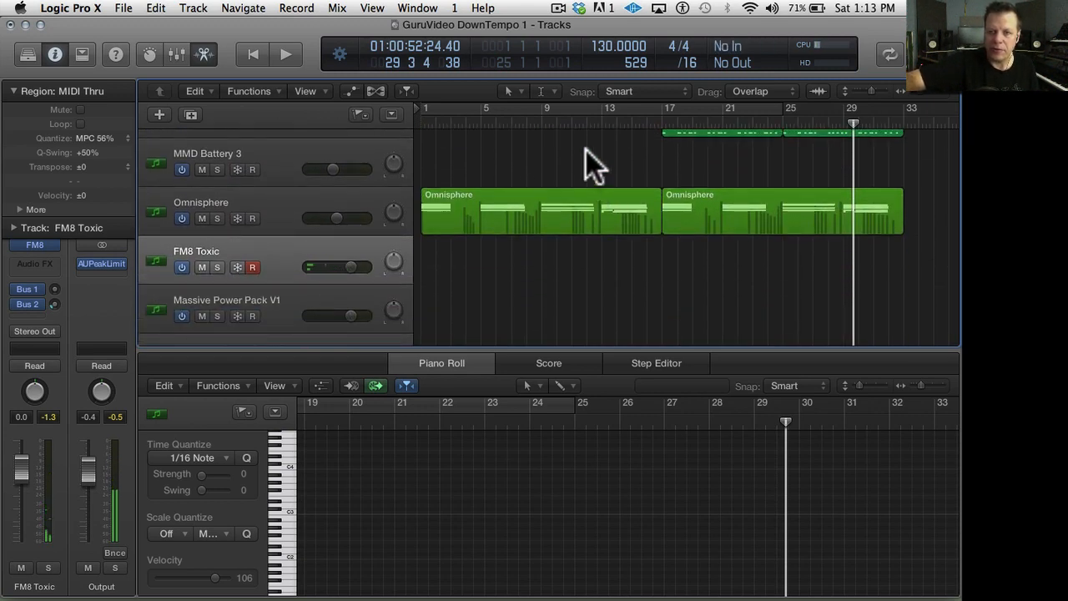
left_click_drag(446, 104, 382, 121)
left_click(437, 107)
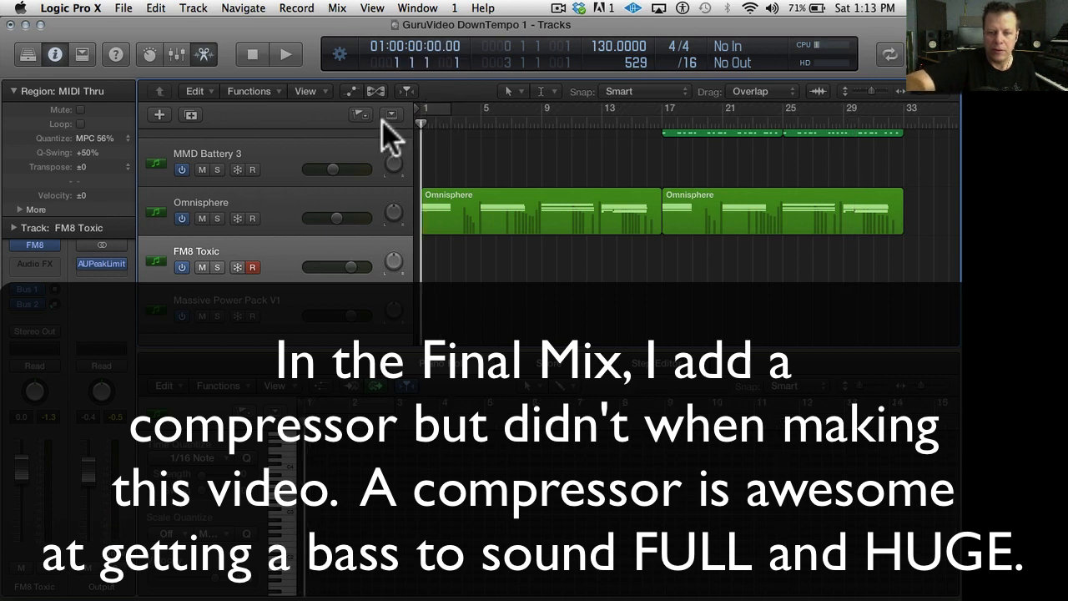
key("r")
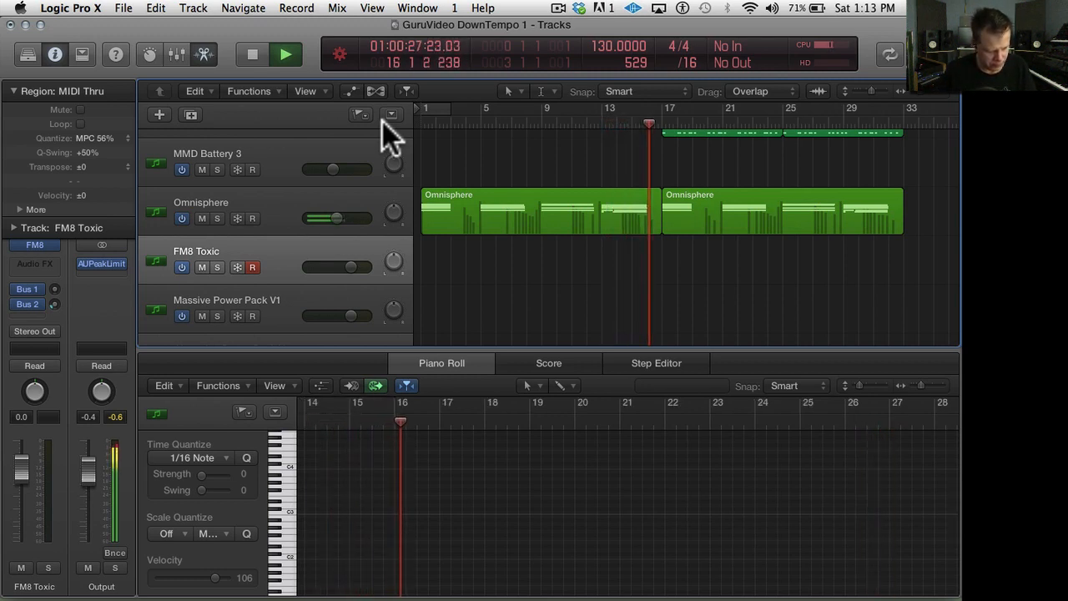
key("r")
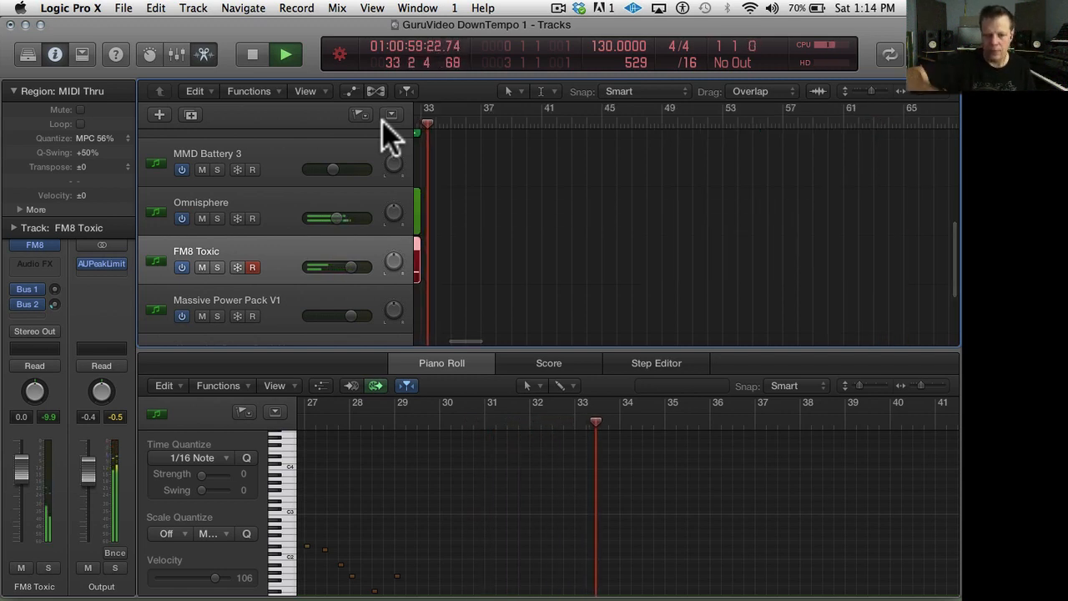
key("space")
scroll(516, 206, "left", 10)
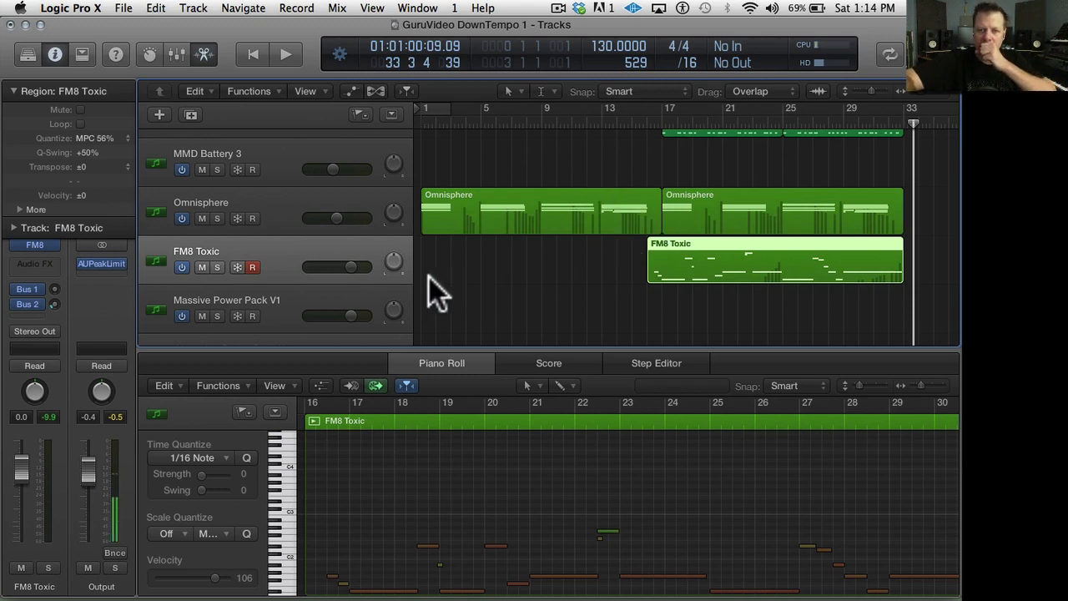
- Replace the instrument on the MMD Battery 3 track with a stereo Kontakt 5
scroll(304, 276, "up", 2)
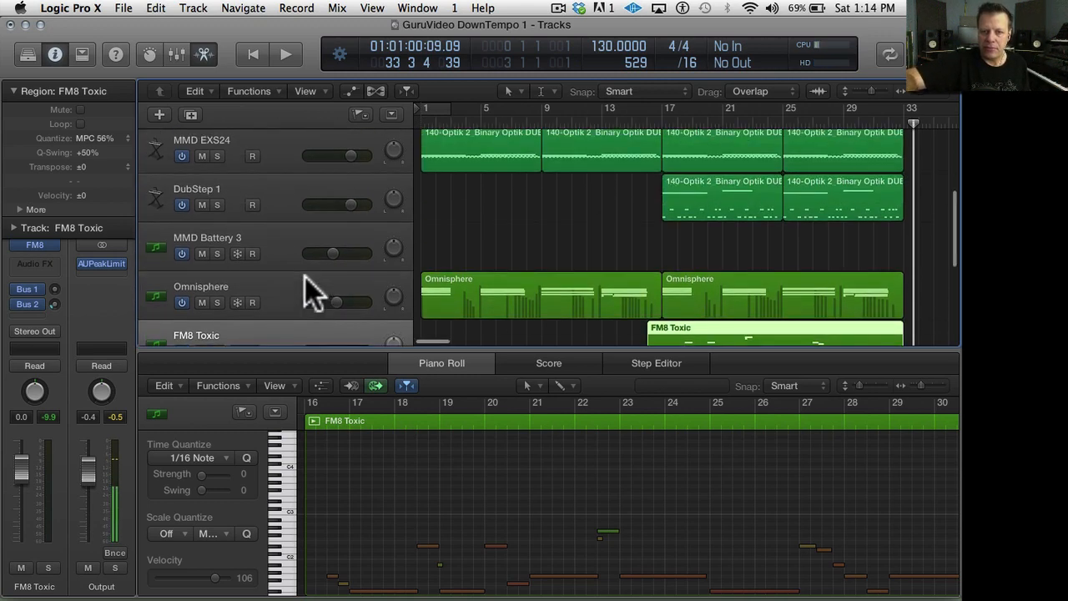
scroll(304, 276, "down", 3)
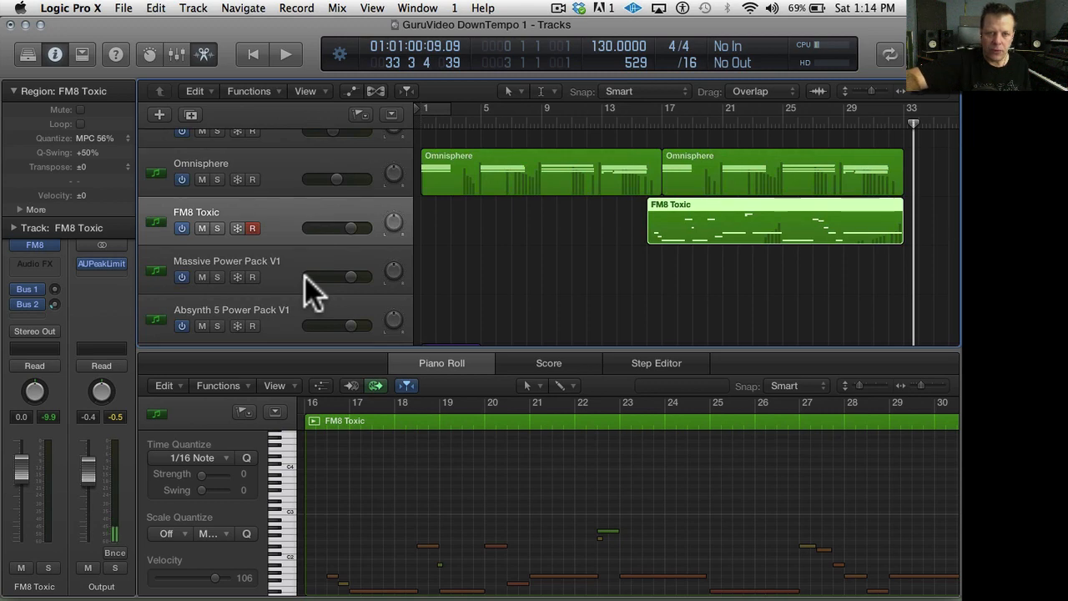
scroll(304, 276, "down", 3)
scroll(305, 276, "up", 3)
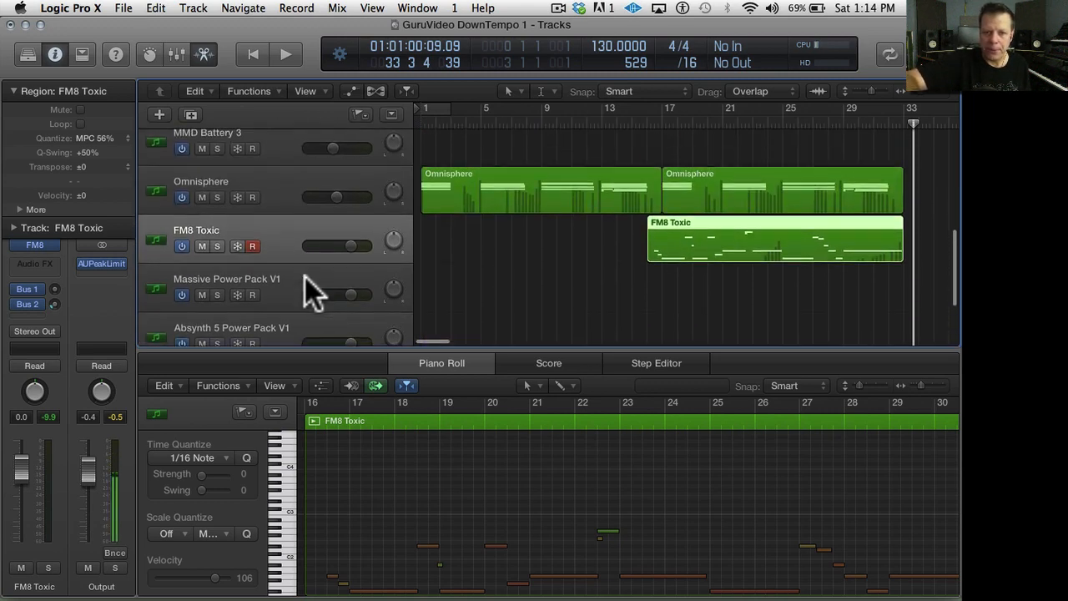
scroll(305, 277, "up", 2)
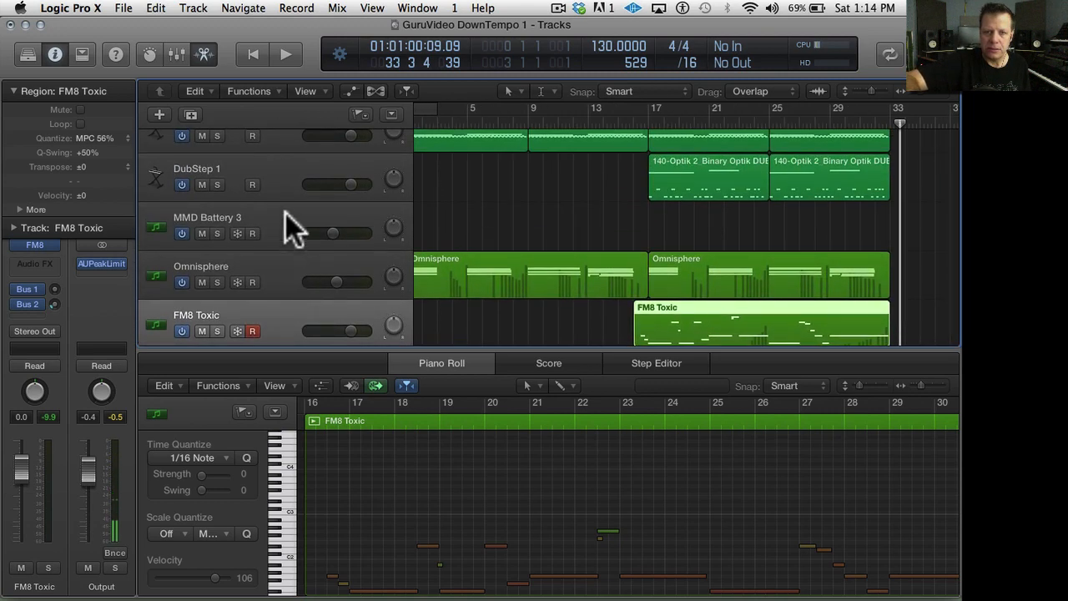
left_click(285, 213)
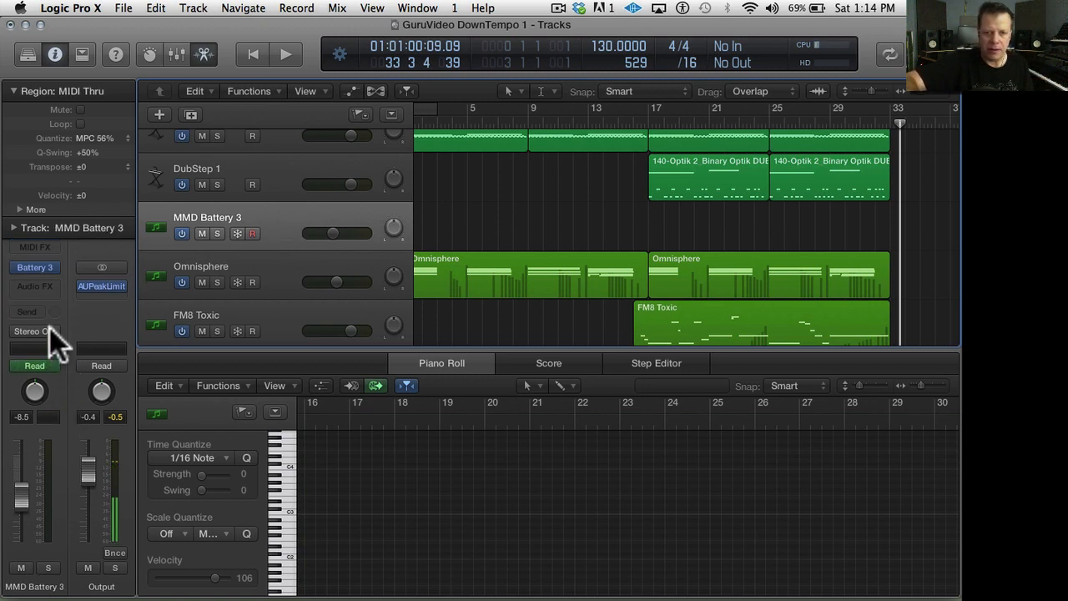
left_click(56, 267)
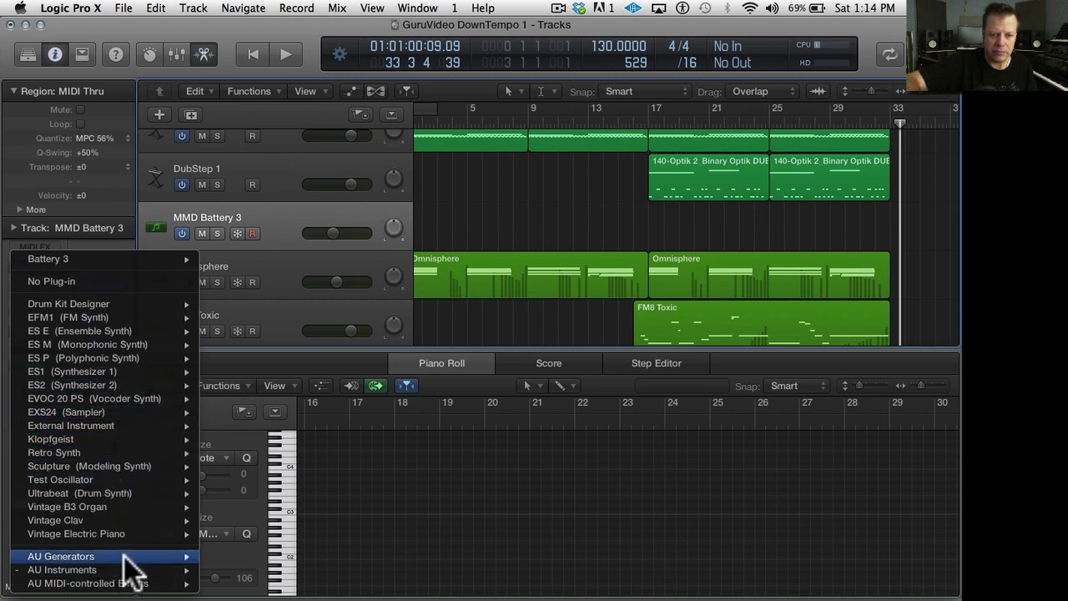
mouse_move(133, 570)
mouse_move(288, 474)
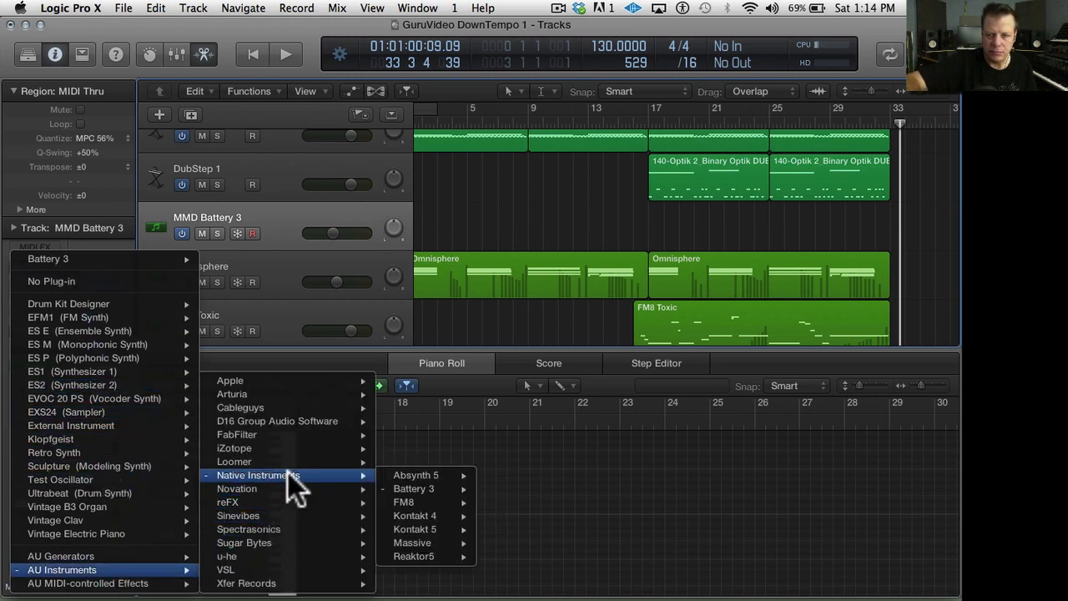
mouse_move(464, 527)
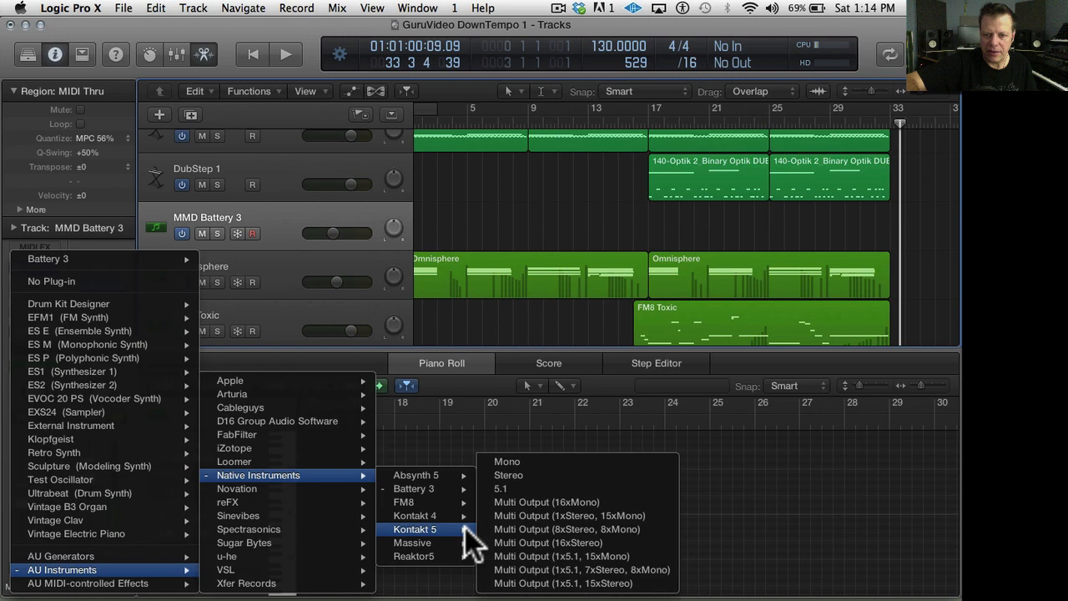
left_click(525, 478)
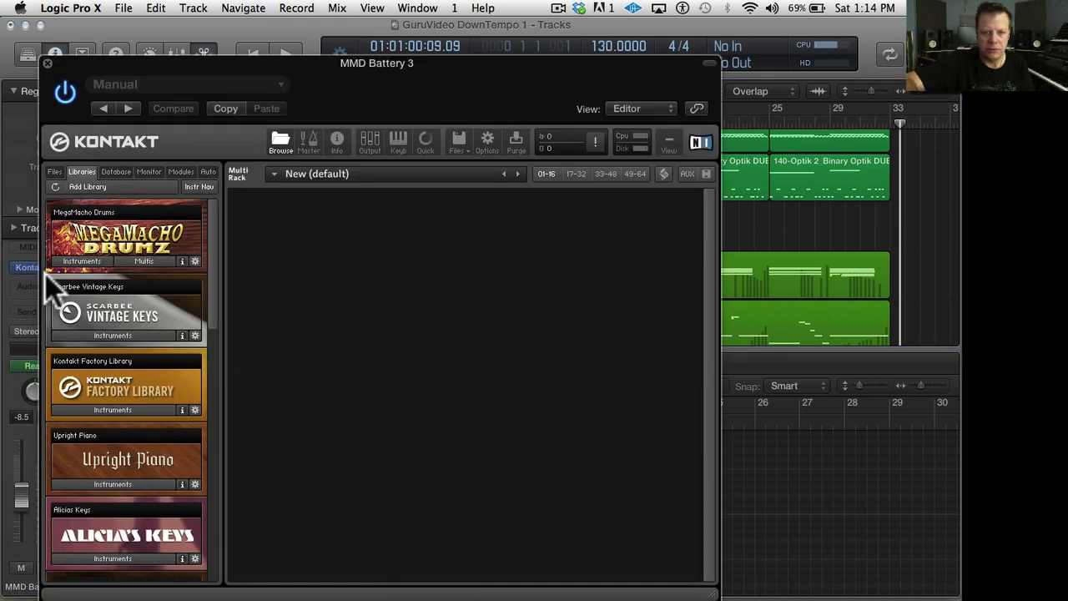
- Load Map - Shadow Pitch Comet Fallings.nki from the Programmed MAPS folder of the MegaMacho Drums library
left_click(75, 259)
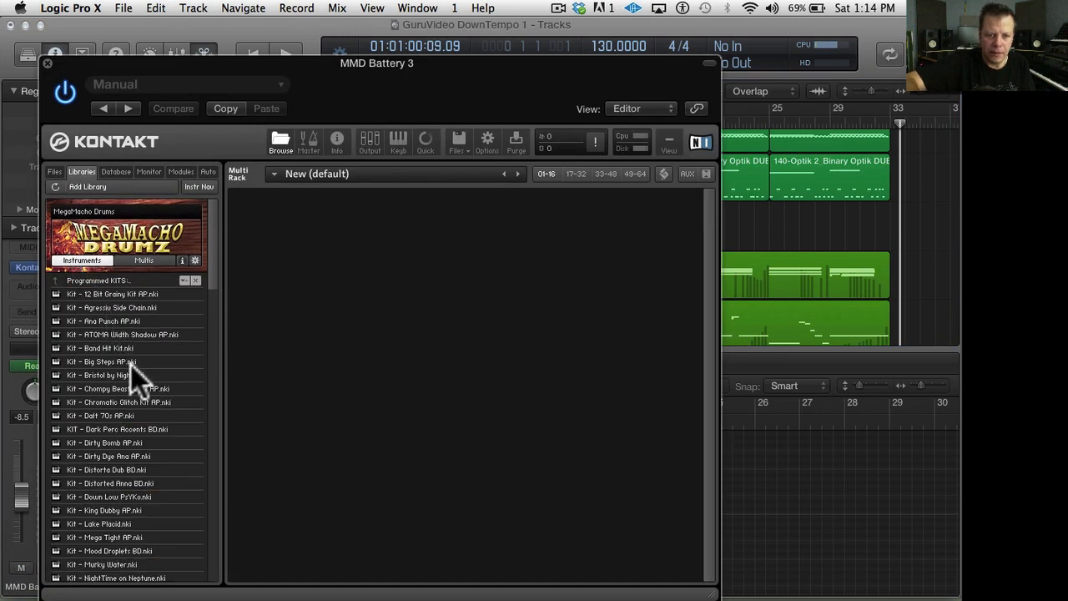
left_click(99, 281)
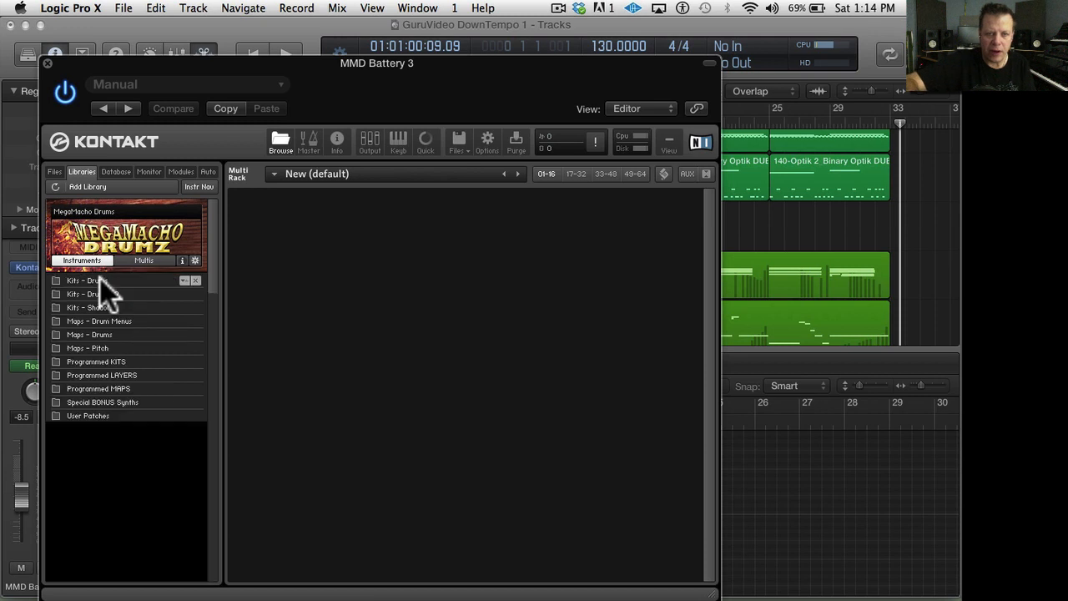
left_click(108, 388)
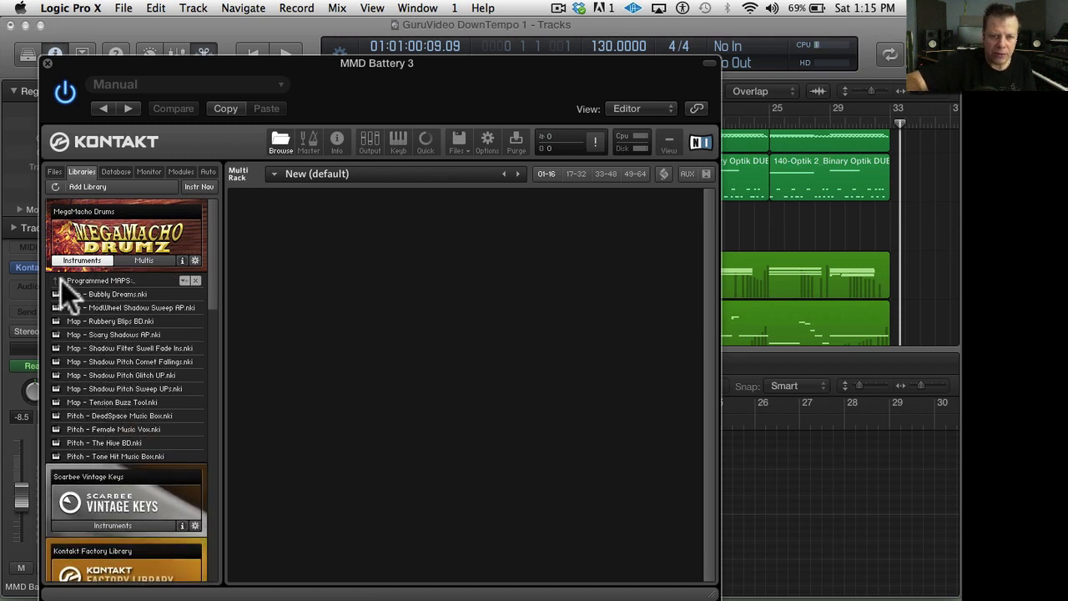
double_click(124, 362)
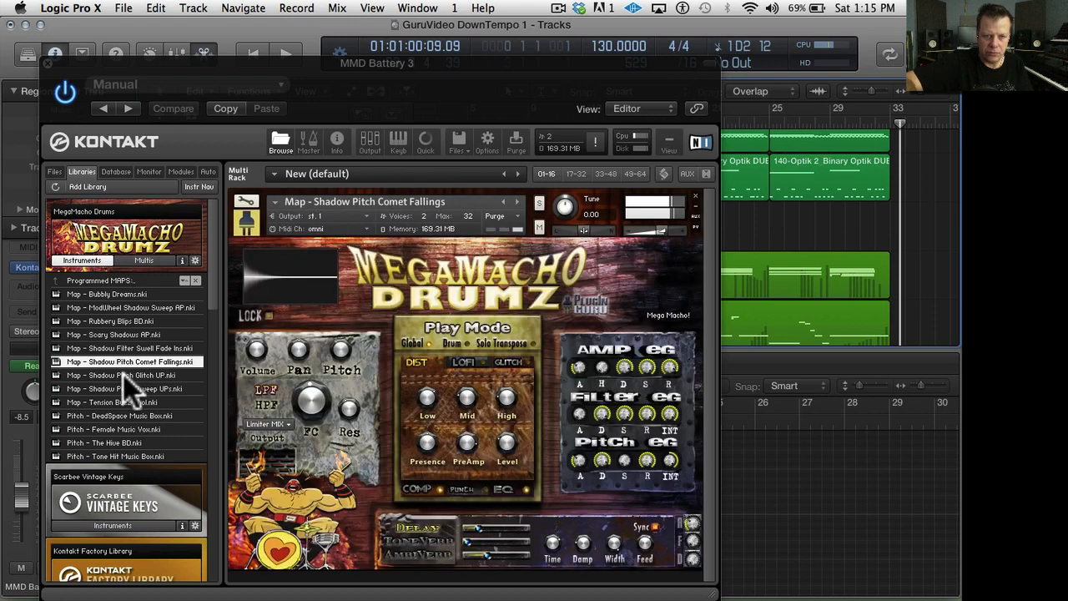
- Switch to the Map - Shadow Filter Swell Fade Ins patch, set its Filter EG decay to 25.0k ms and close the instrument window
left_click(503, 202)
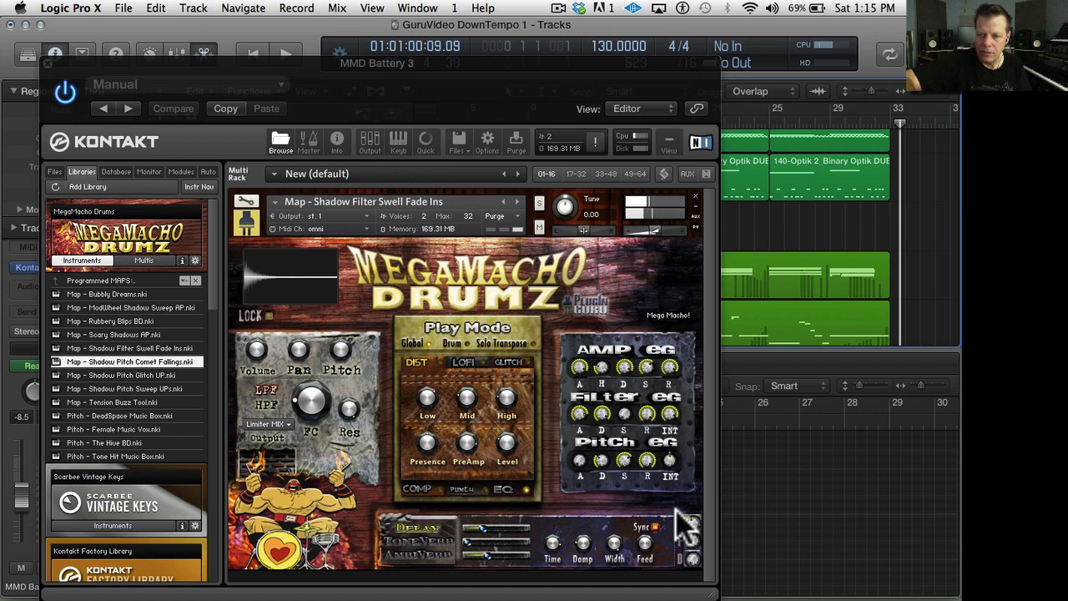
left_click(648, 412)
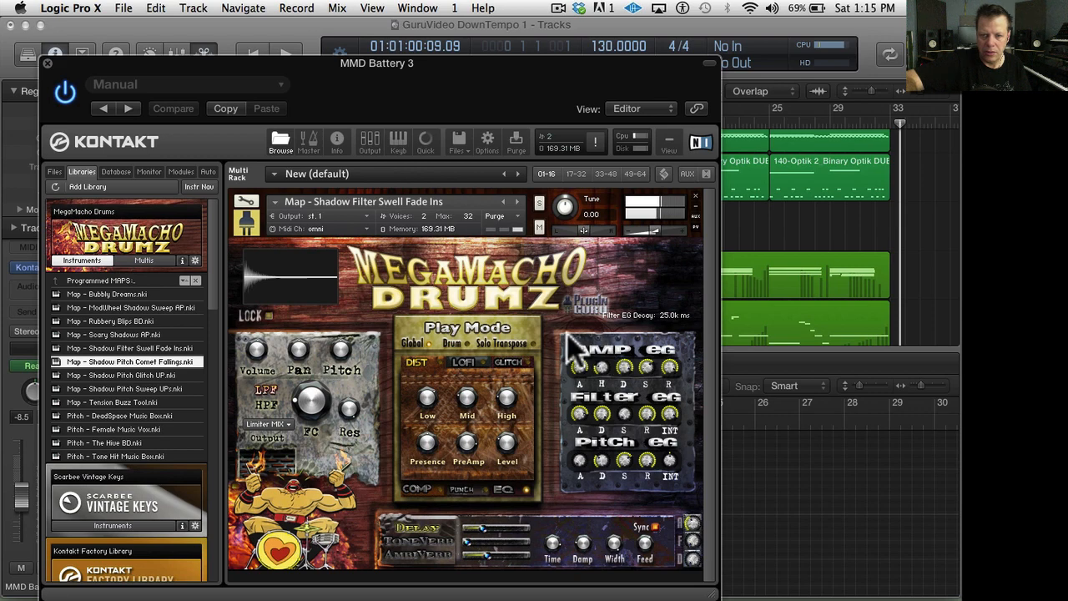
left_click(49, 63)
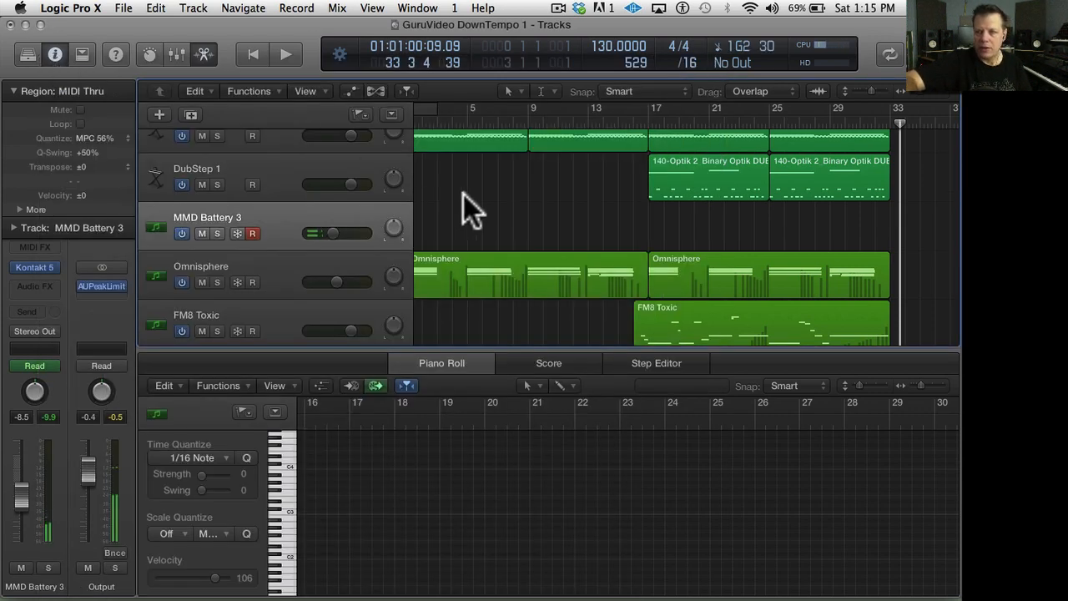
- Play the song from bar 9, delete the Mic#30 region from the Mic track and stop playback
double_click(522, 119)
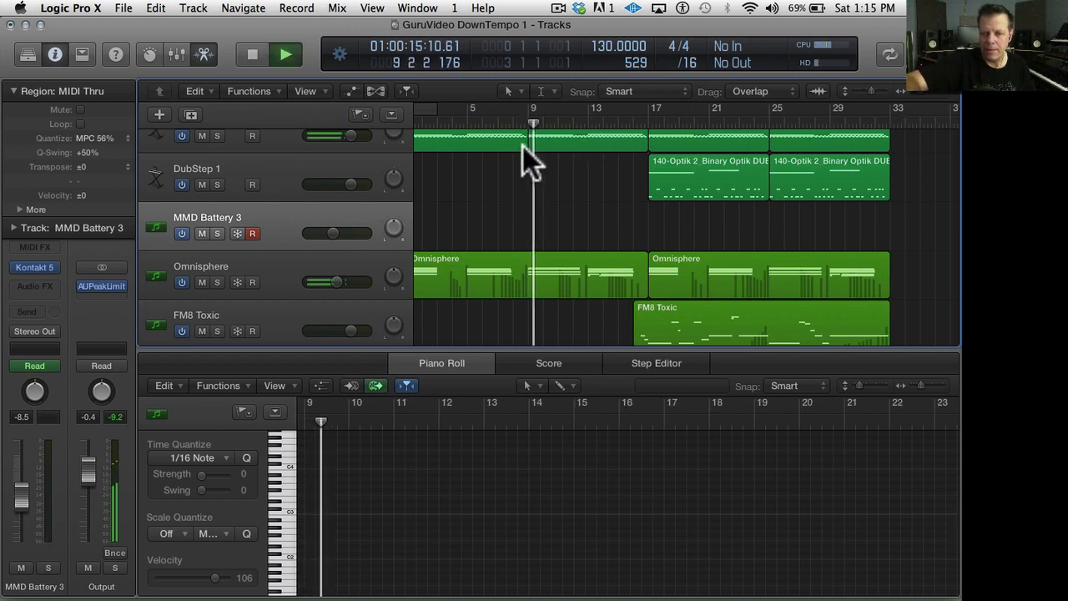
scroll(537, 207, "down", 3)
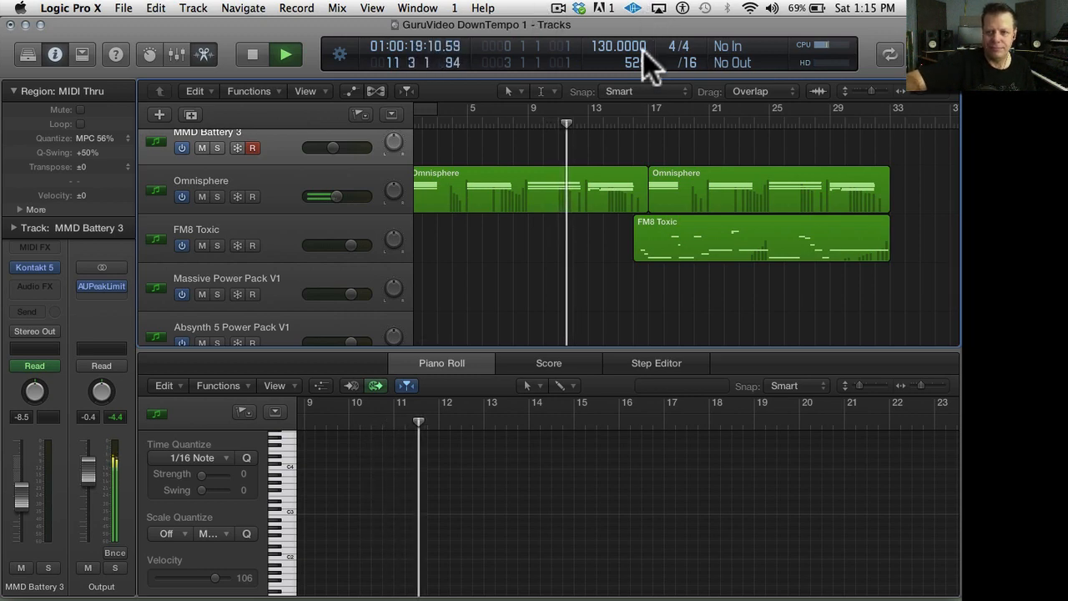
scroll(507, 213, "up", 4)
left_click(512, 154)
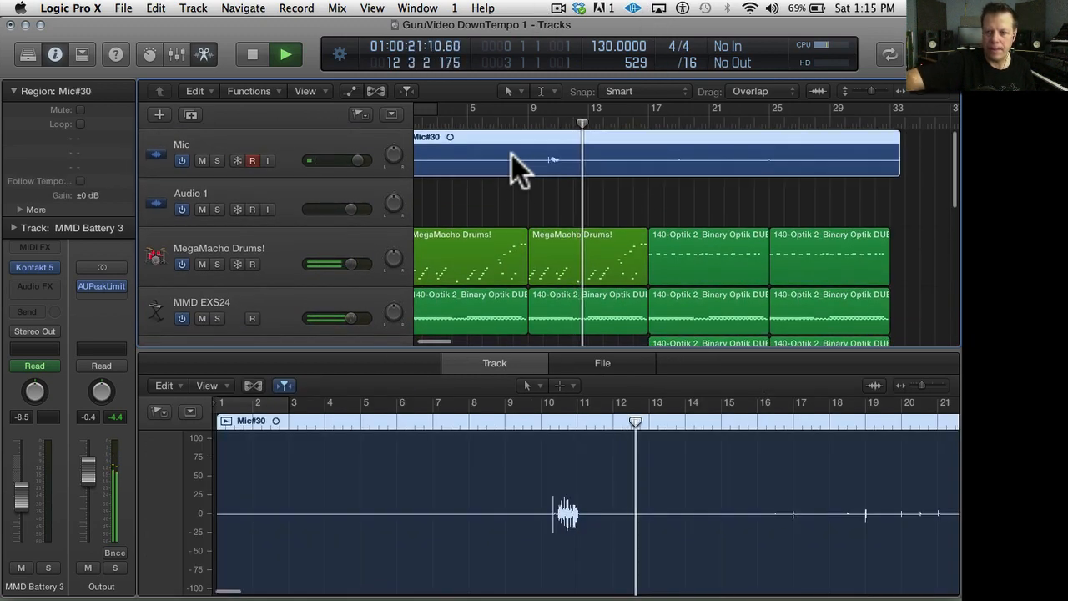
key("BackSpace")
key("Return")
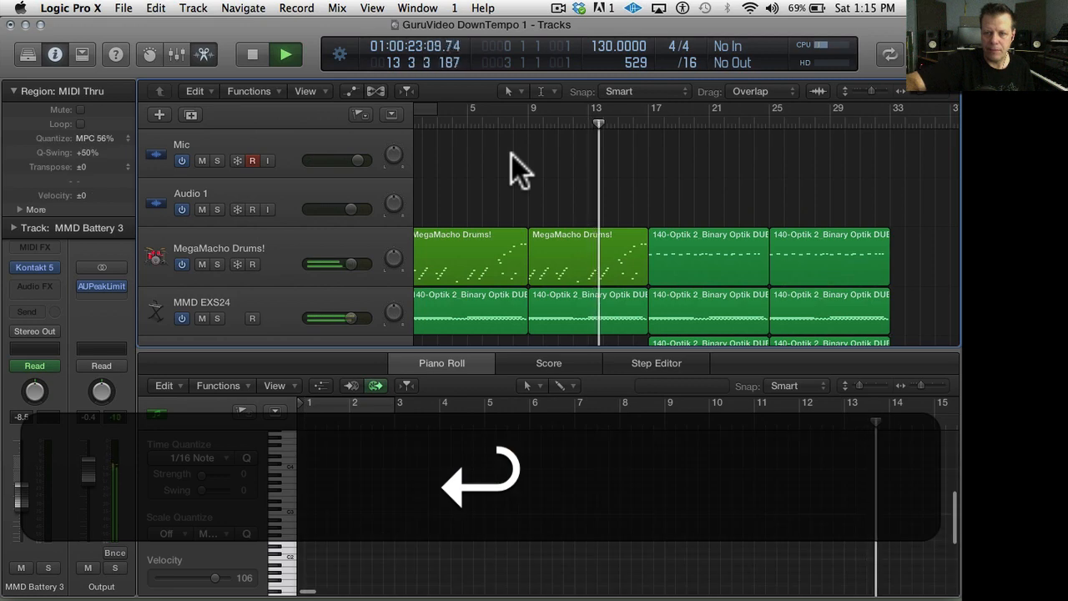
key("space")
- Play the song from bar 9 to audition the new Kontakt sound on the MMD Battery 3 track
scroll(520, 209, "down", 3)
scroll(520, 206, "down", 1)
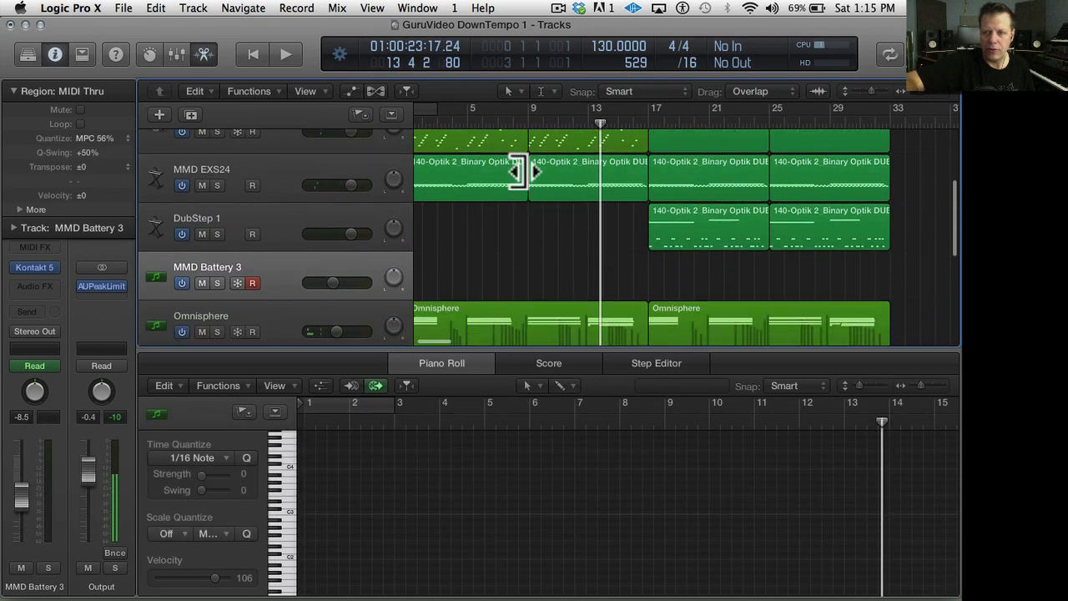
double_click(528, 119)
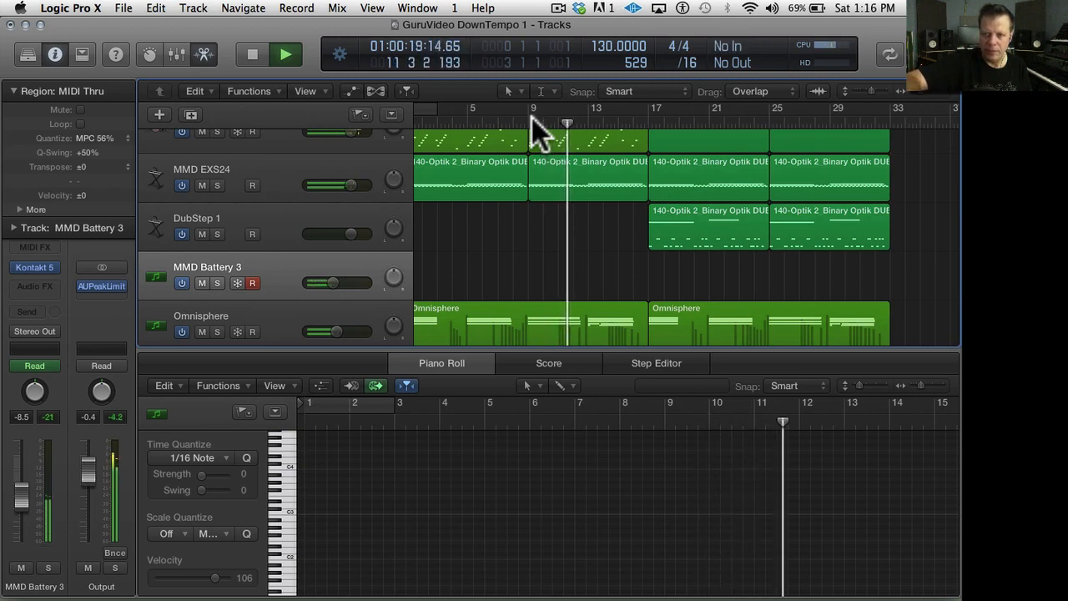
key("space")
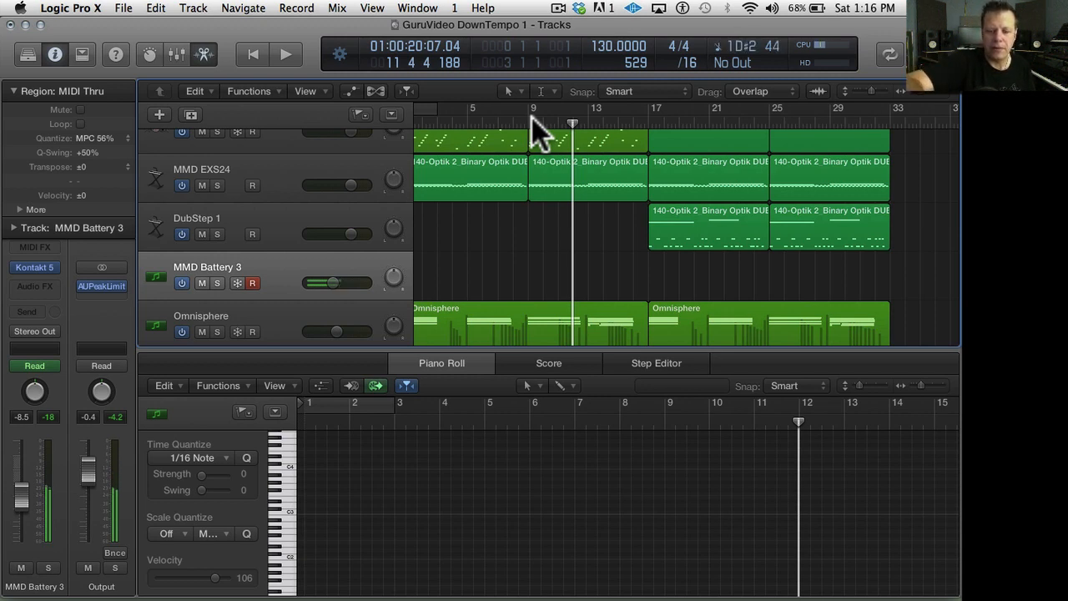
- Record the Kontakt swell sound on the MMD Battery 3 track from bar 15 to bar 21 and stop recording
key("r")
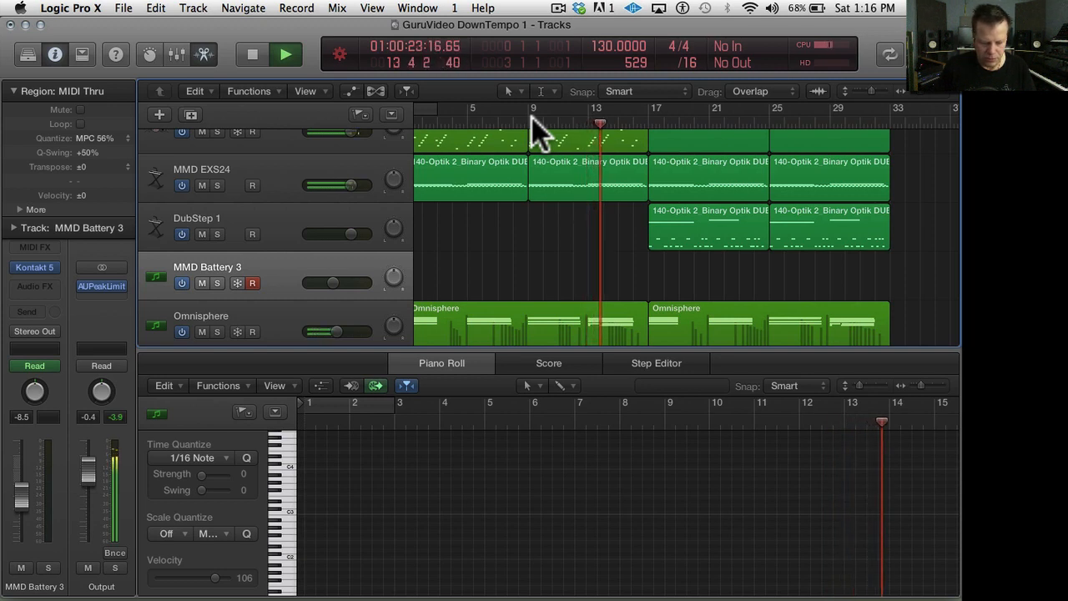
key("r")
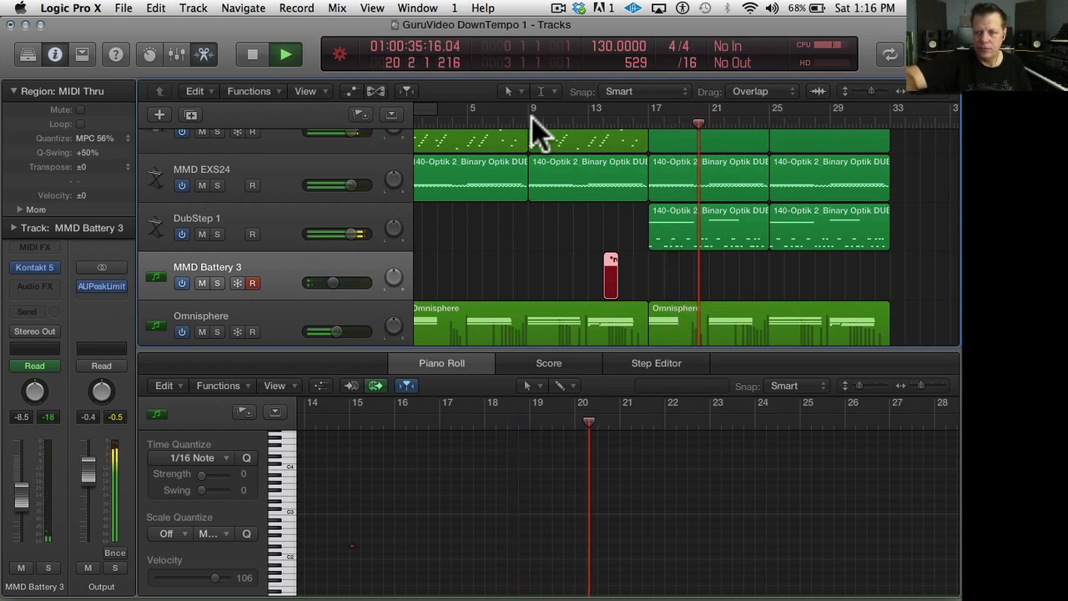
key("space")
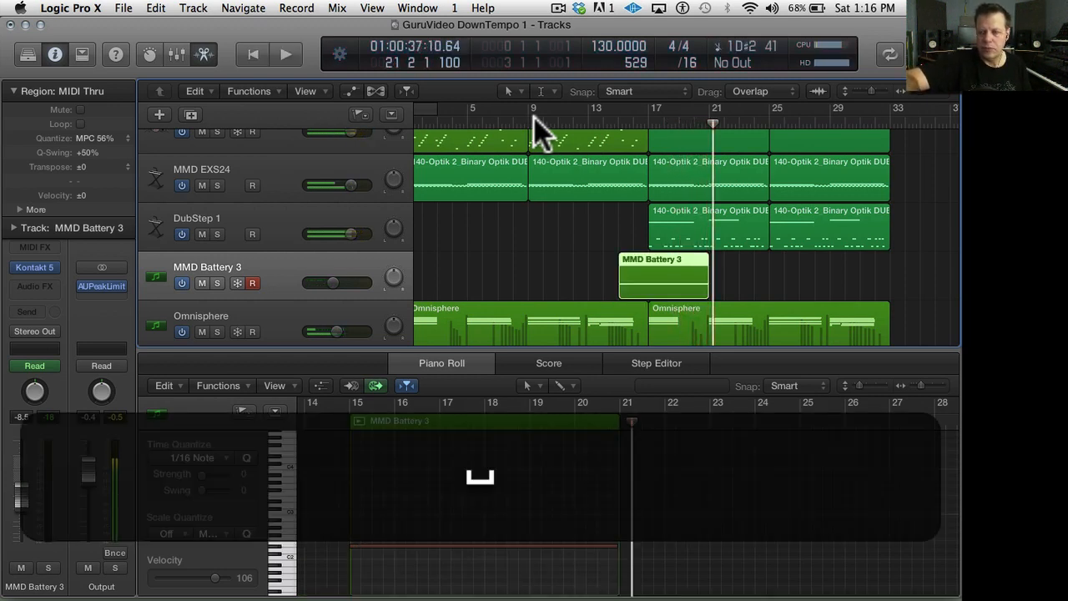
- Join the two DubStep 1 regions into one region and show its drum notes in the Piano Roll
left_click(734, 215)
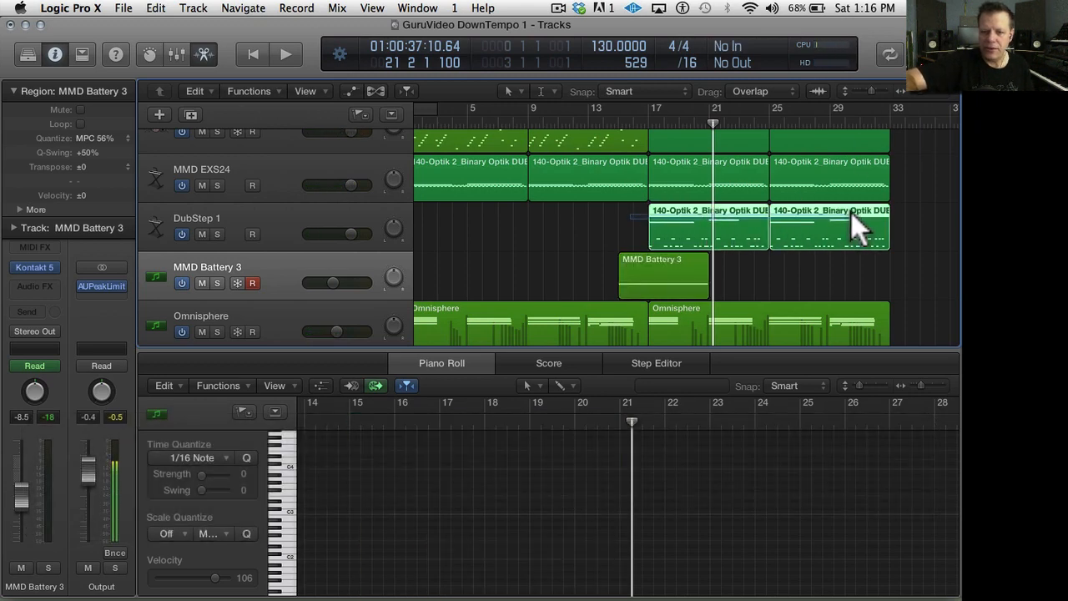
key("super+j")
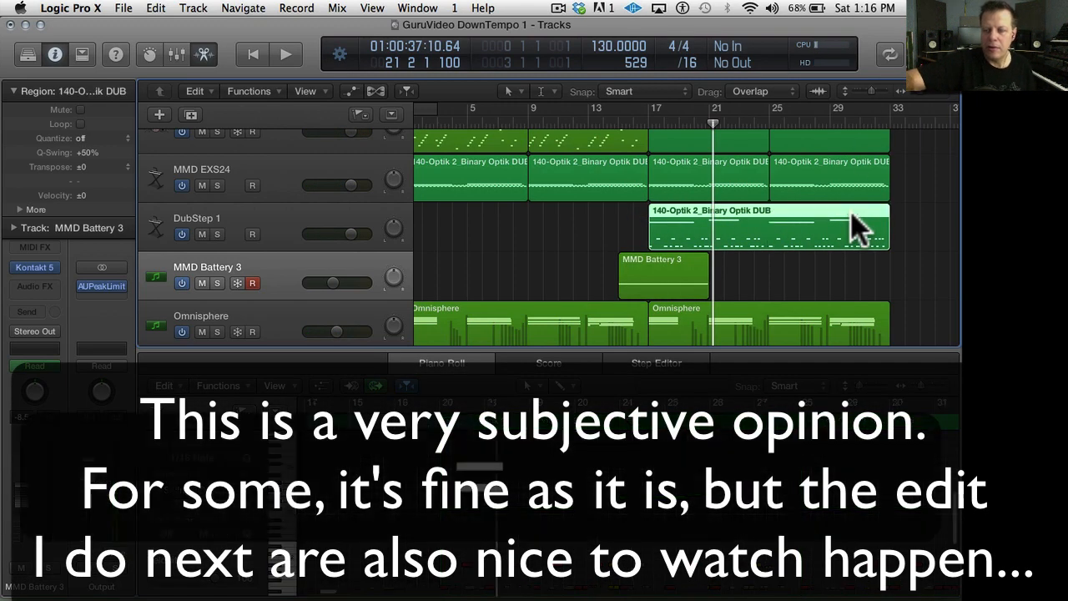
key("e")
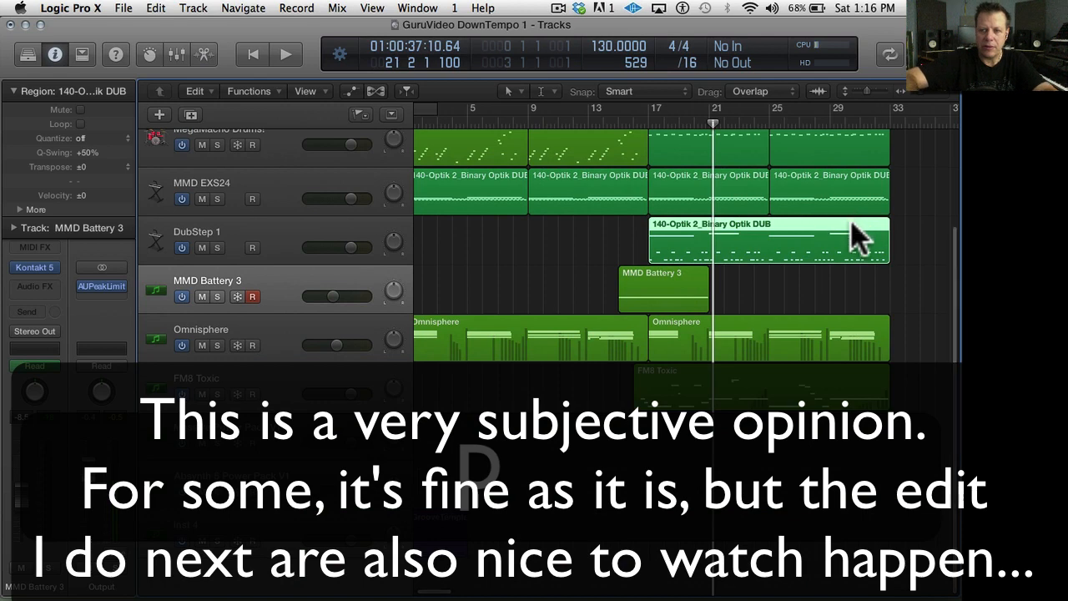
key("p")
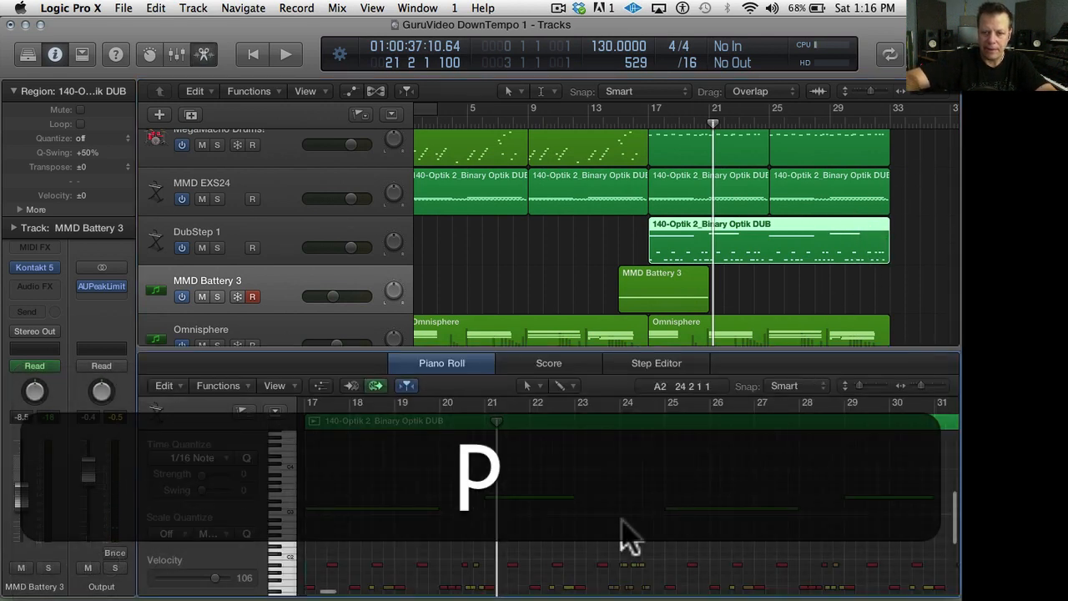
scroll(413, 534, "down", 3)
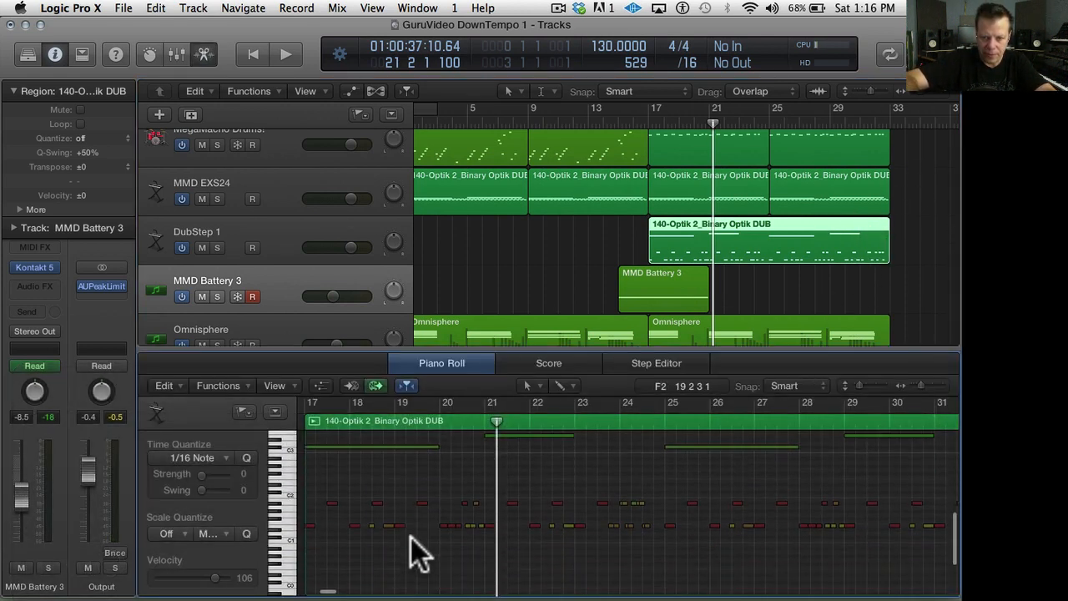
- Select all notes in the upper of the region's two drum rows, lower their pitch, and play from just before bar 17
left_click(277, 503)
key("alt+Down")
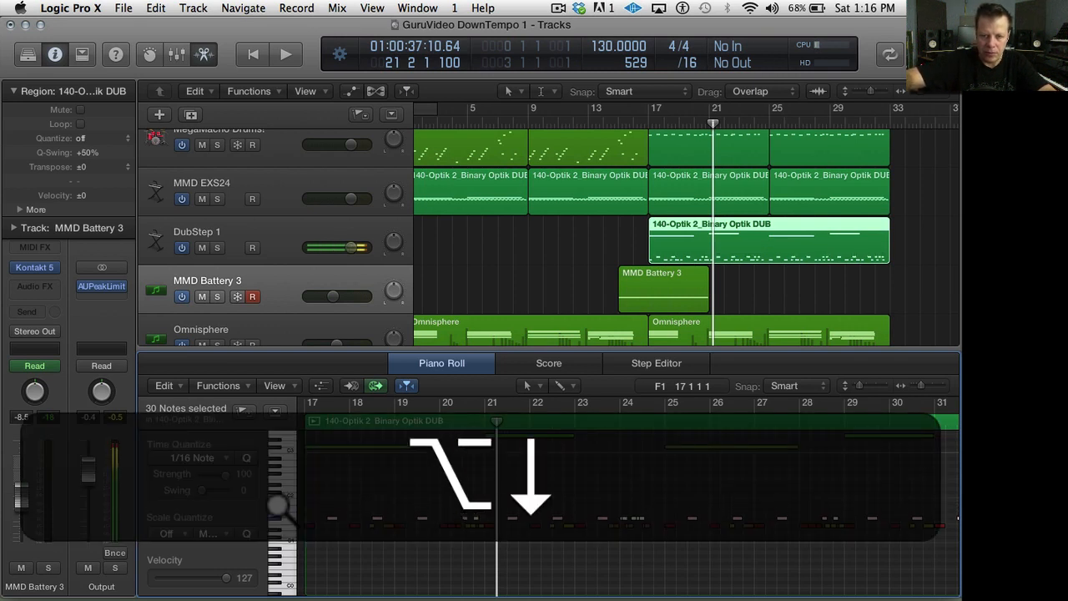
key("alt+Up")
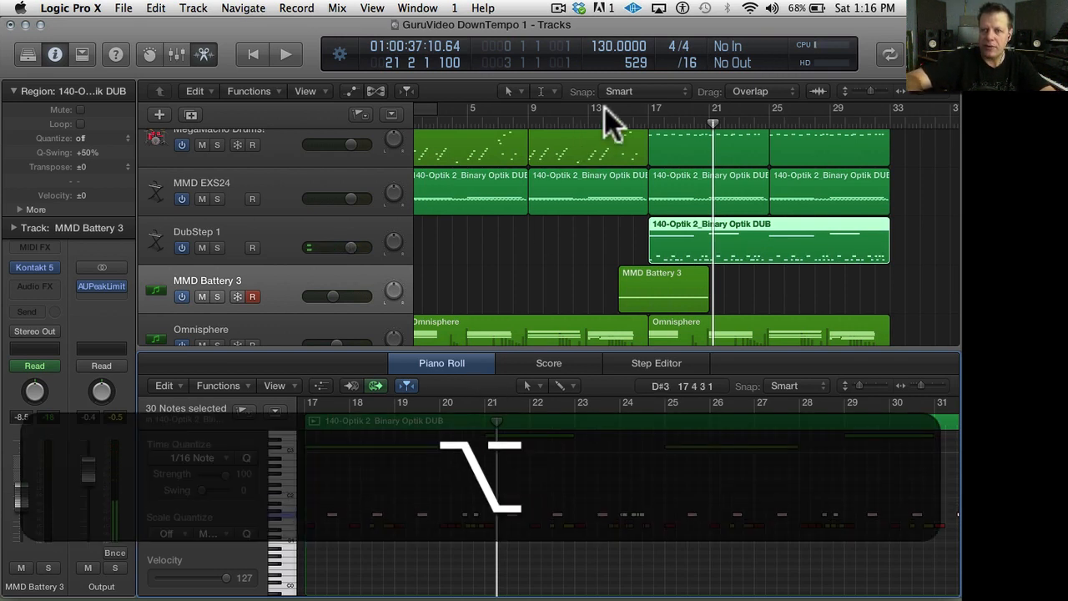
double_click(640, 120)
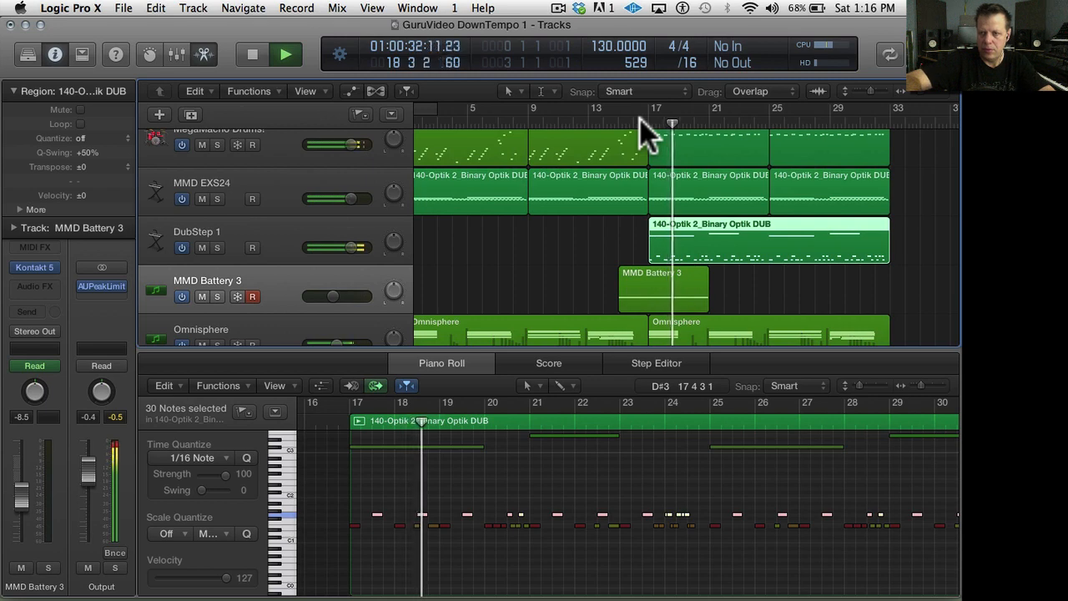
- Transpose the selected drum notes by semitones during playback, trying lower and higher pitches, settle on D2 and stop playback
key("alt+Down")
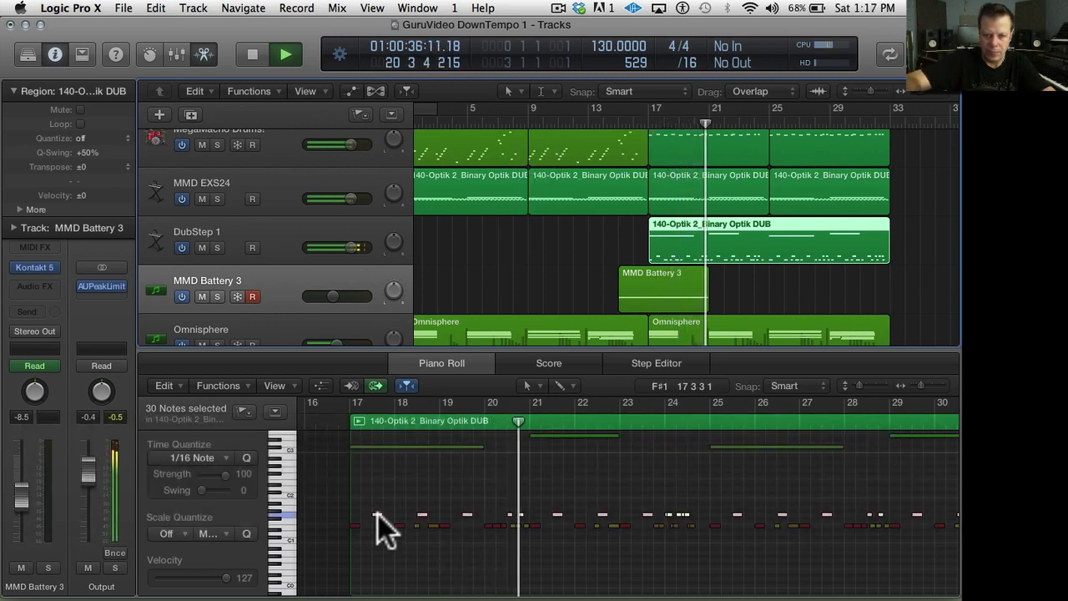
key("alt+Down")
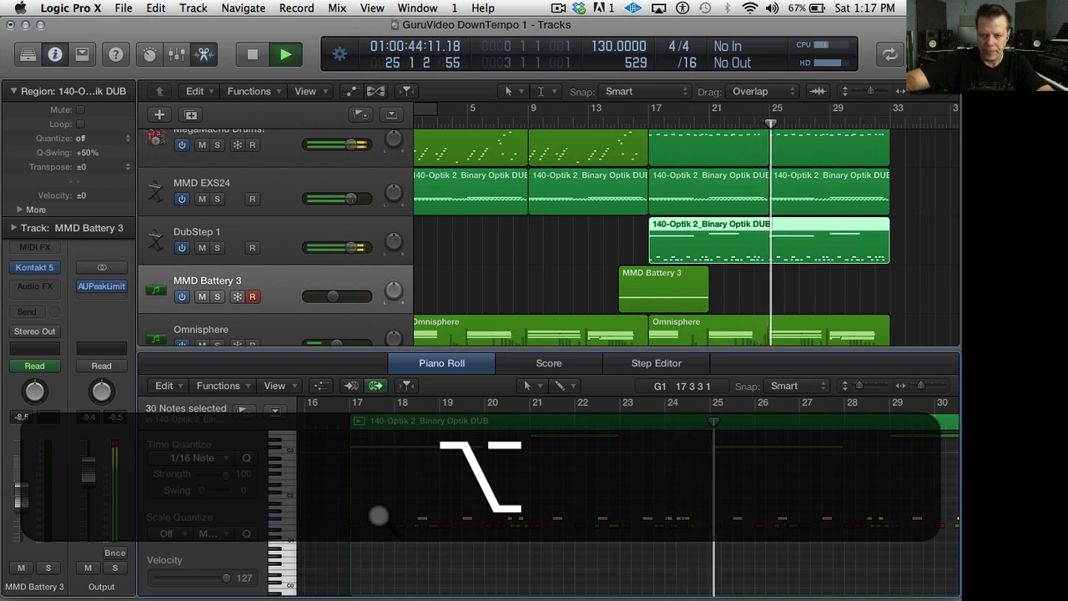
key("alt+Down")
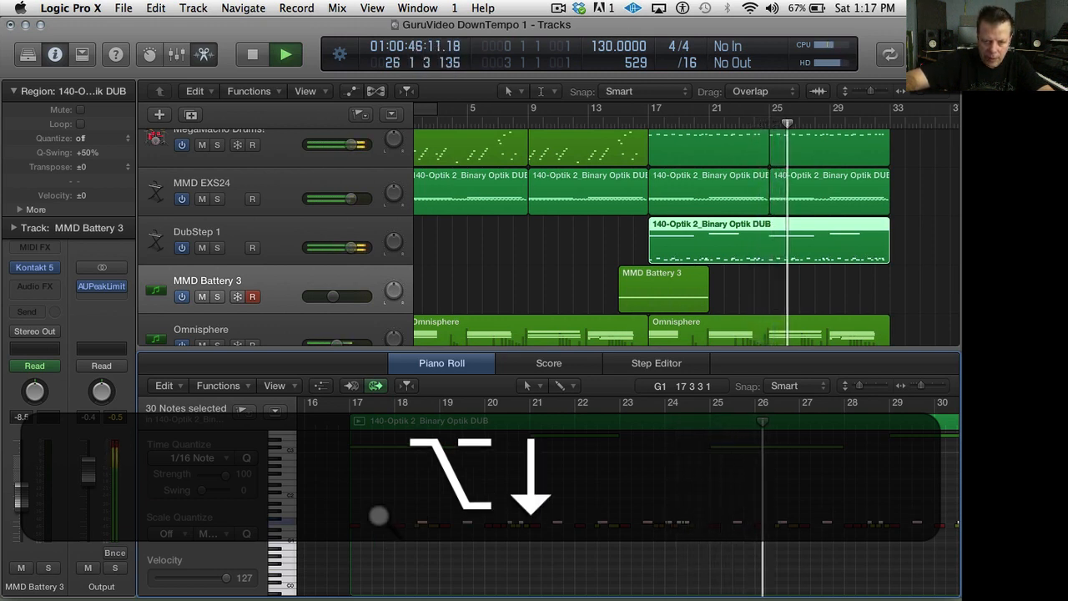
key("alt+Up")
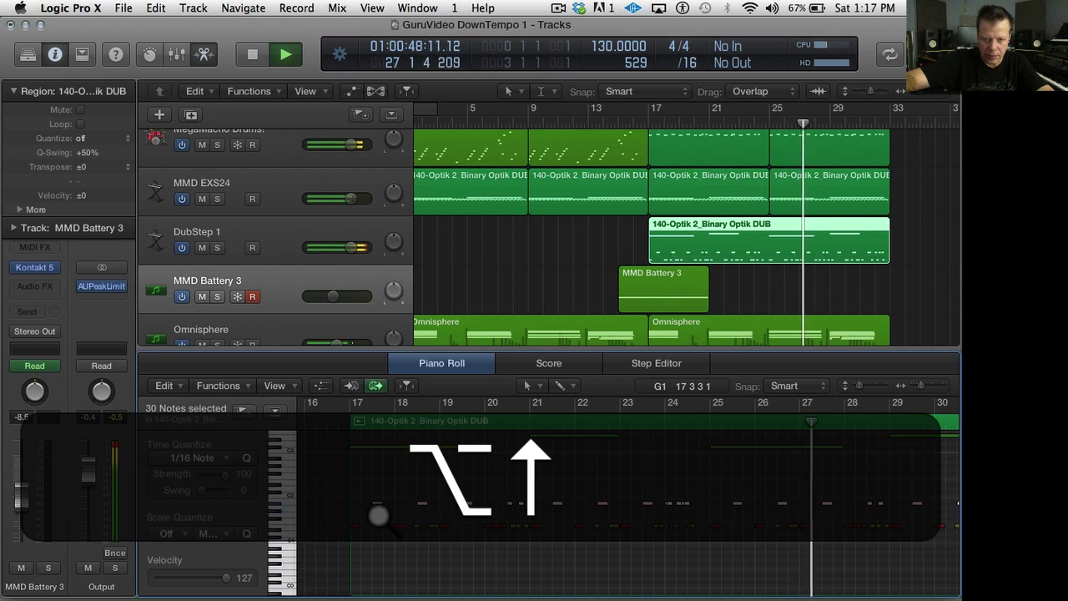
key("alt+Up")
key("alt+Up")
key("alt+Up")
key("alt+Up")
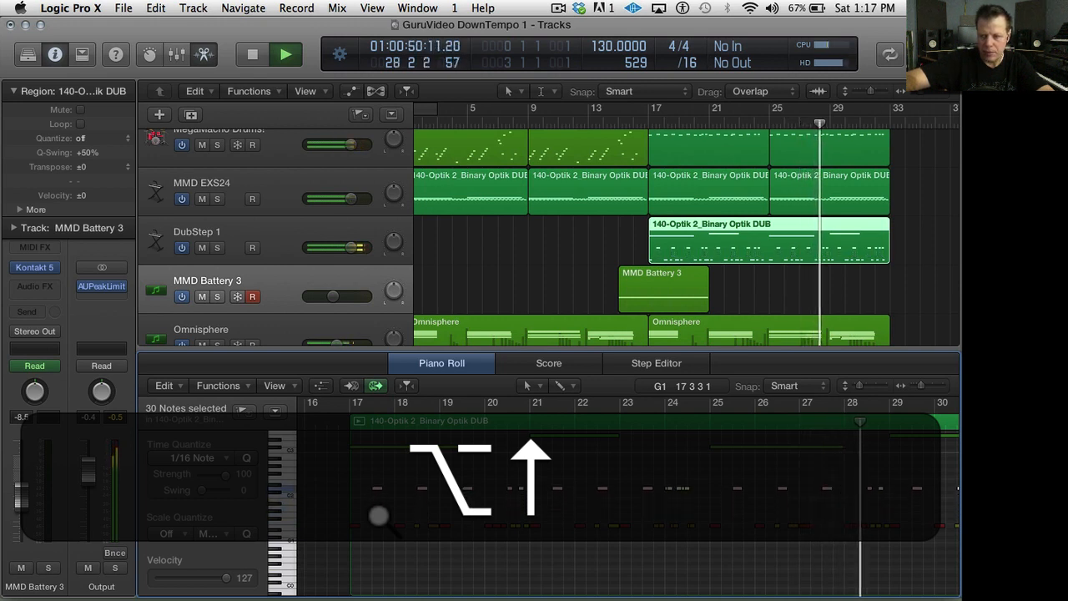
key("alt+Up")
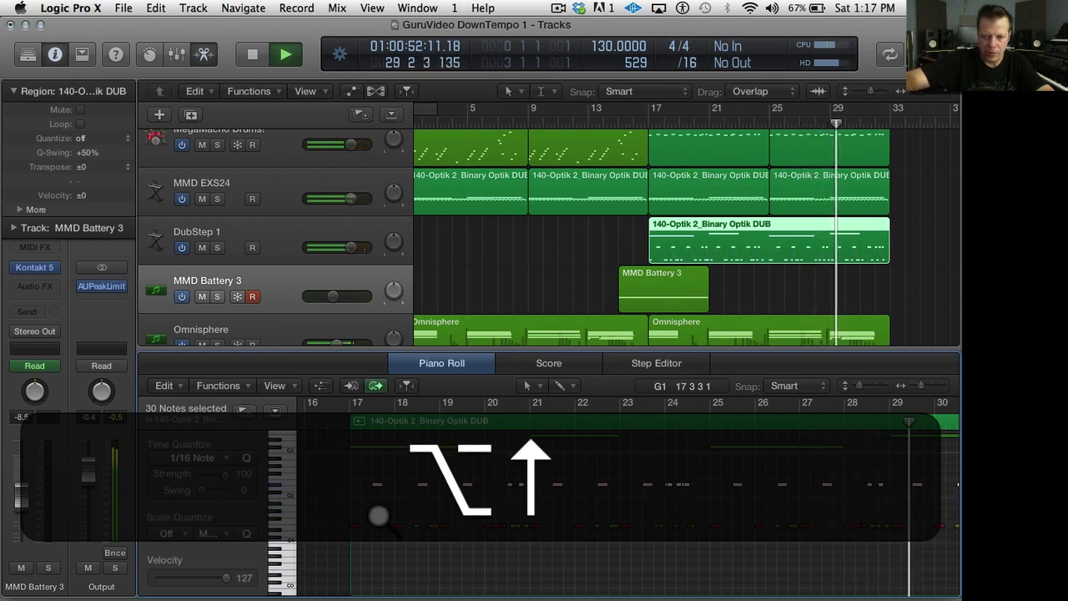
key("alt+Up")
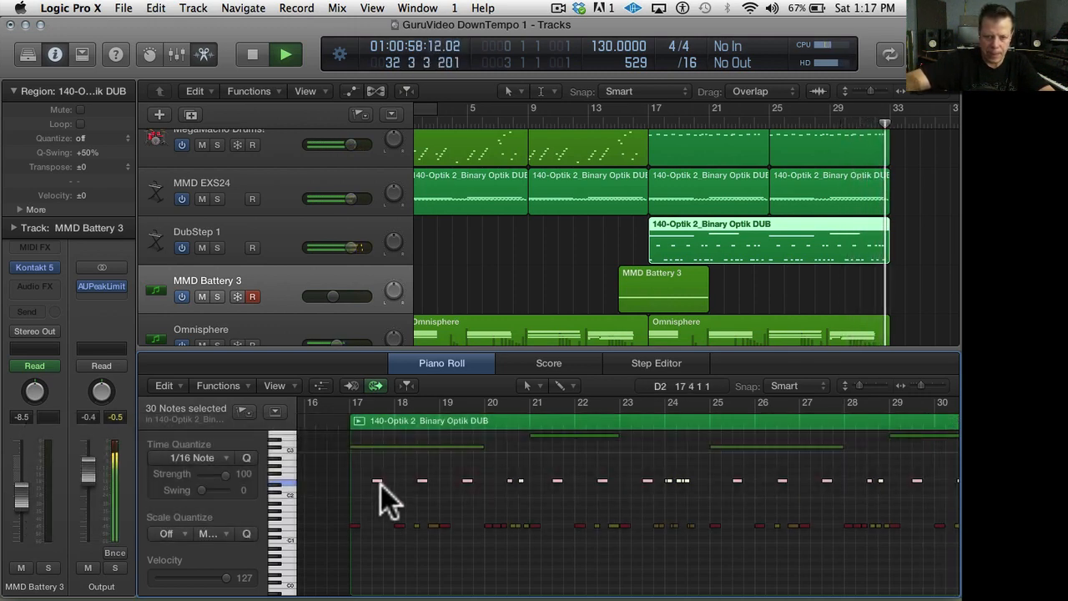
key("alt+Down")
key("alt+Down")
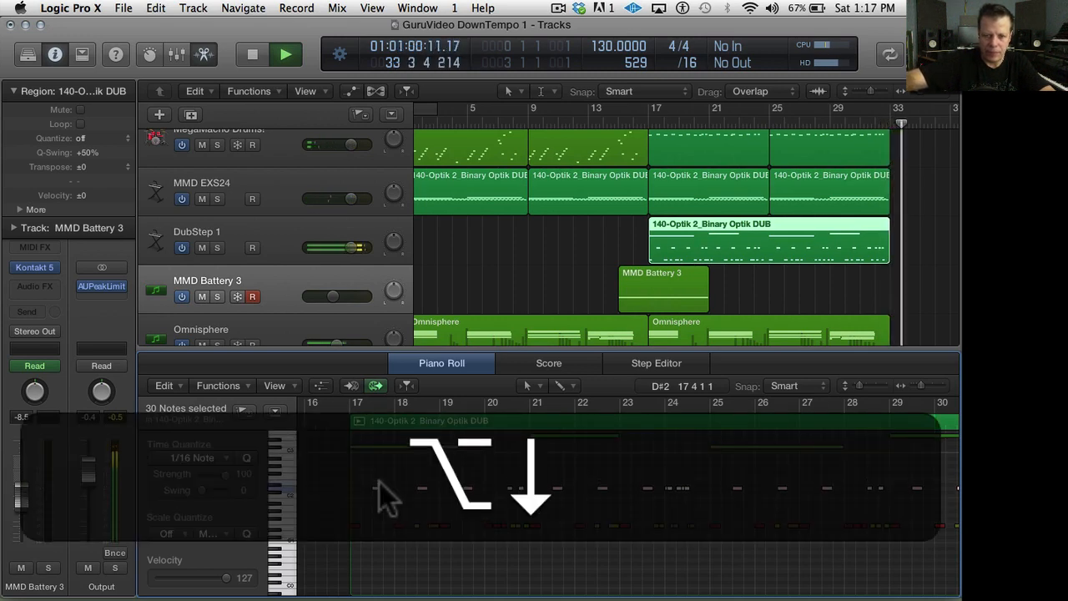
key("space")
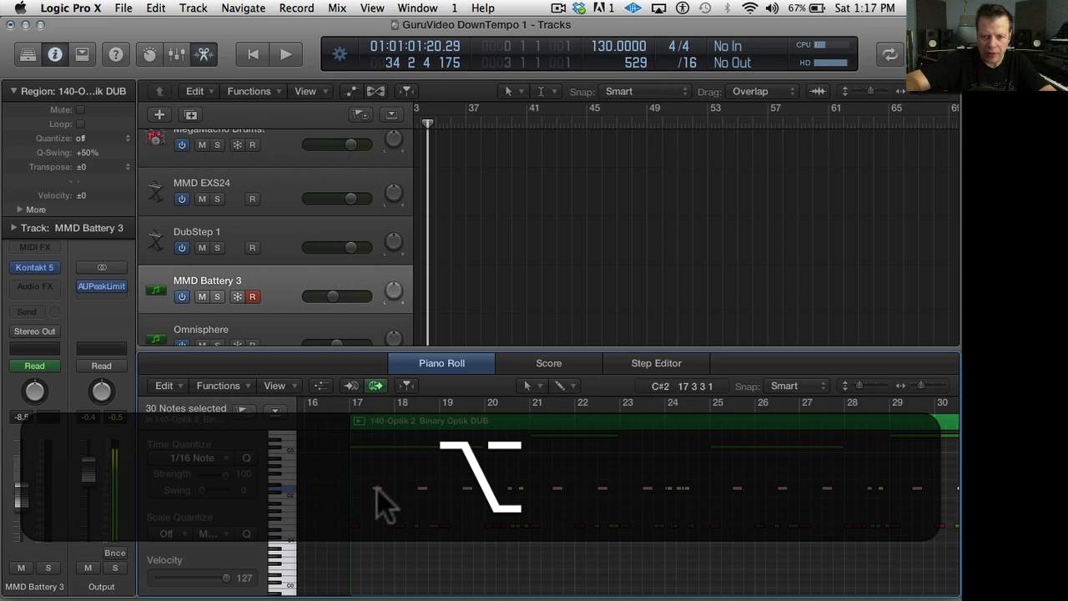
- Duplicate the selected D2 notes onto F#1 and audition the layered drum notes from just before bar 17
left_click_drag(377, 489, 382, 529)
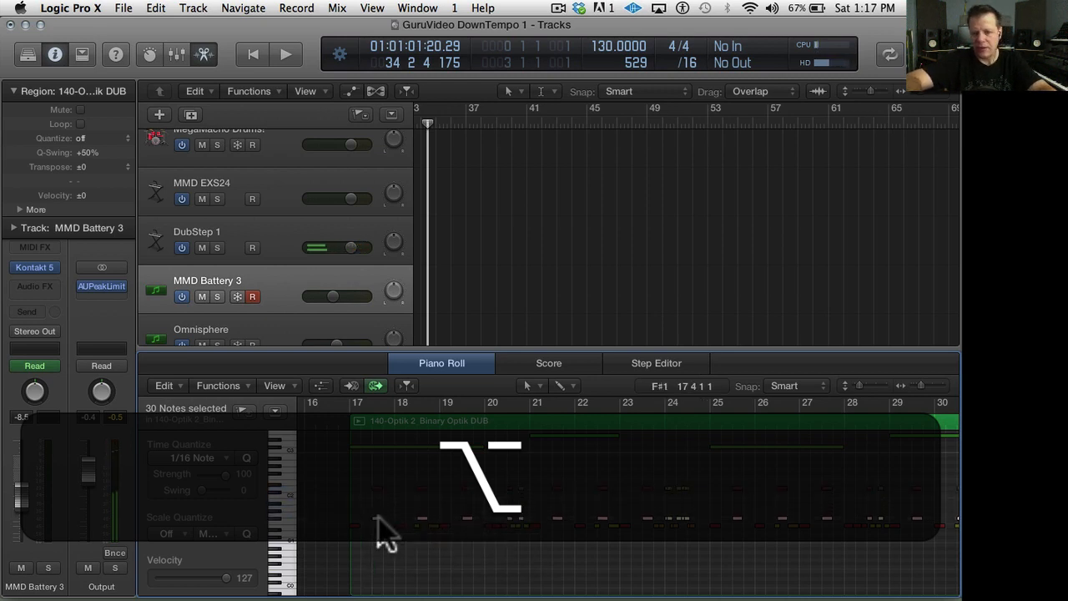
key("space")
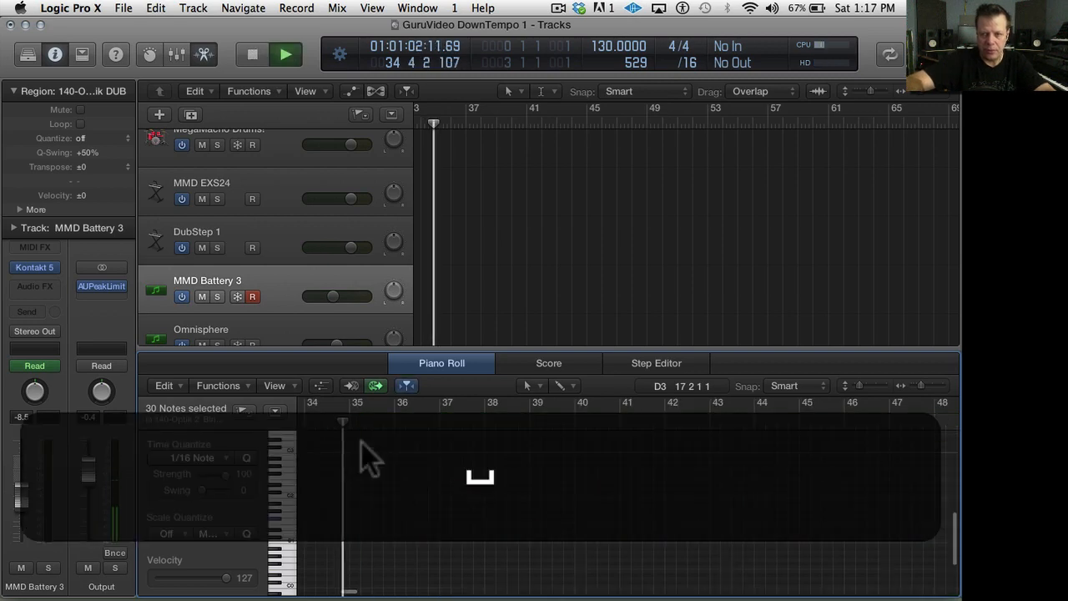
key("space")
key("space")
key("space")
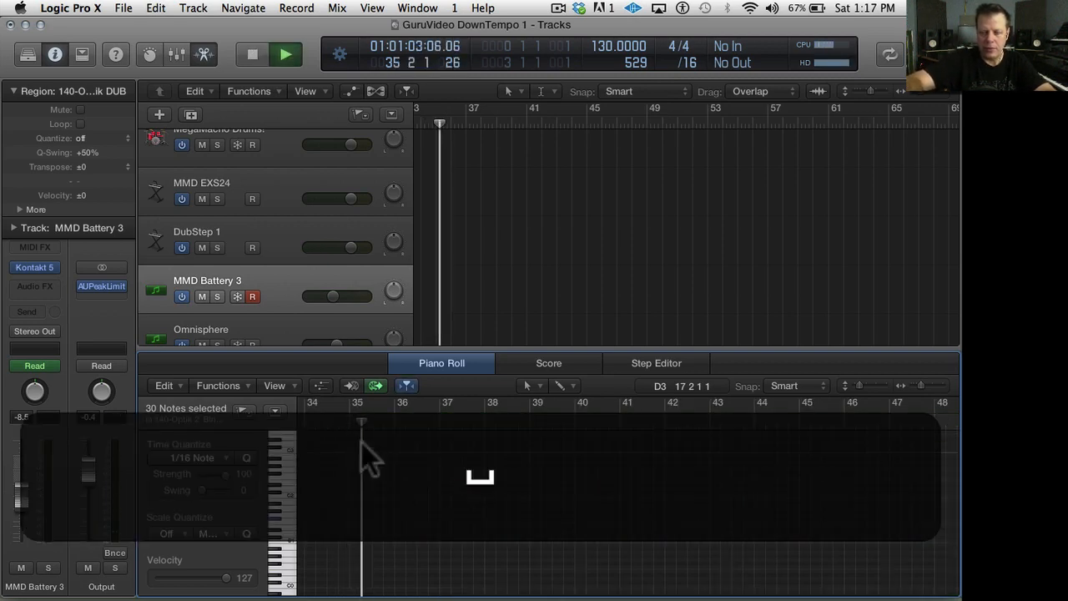
scroll(490, 154, "left", 10)
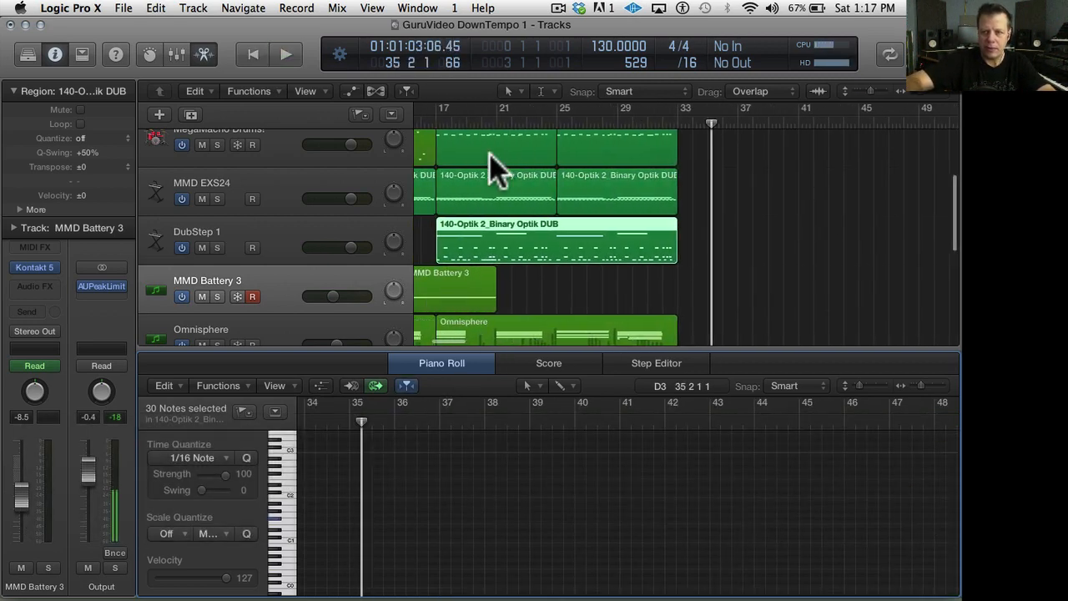
scroll(490, 155, "left", 3)
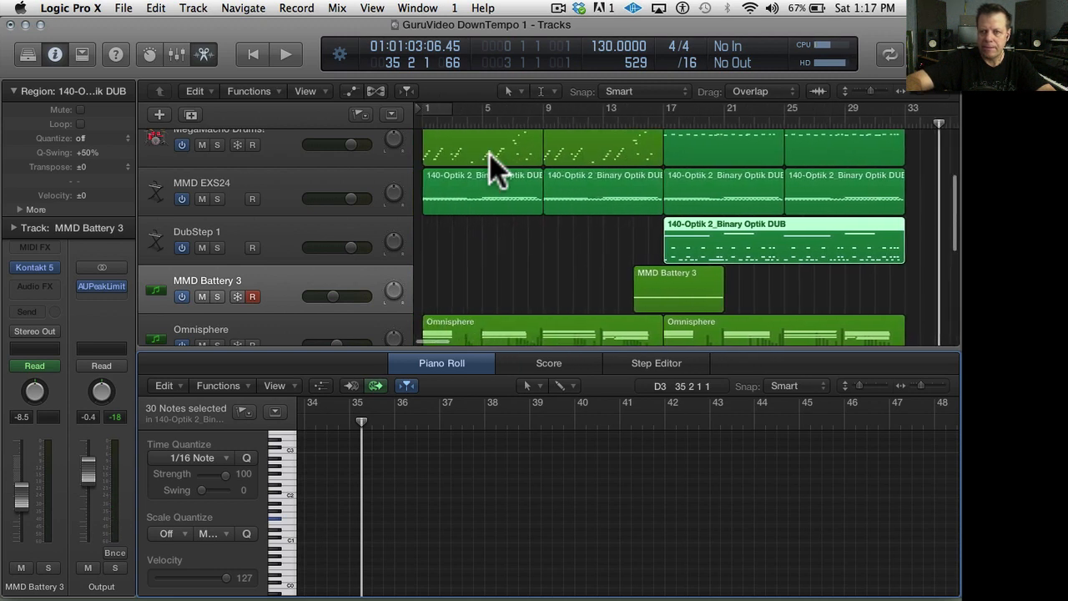
double_click(657, 124)
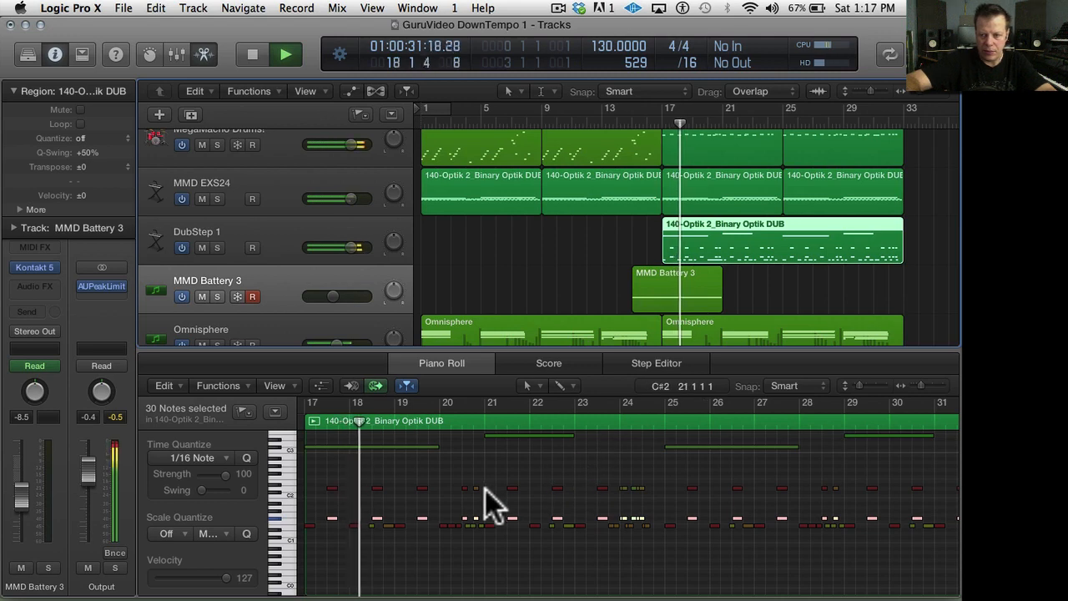
- Stop playback and open the Event List for the joined DubStep 1 region
key("space")
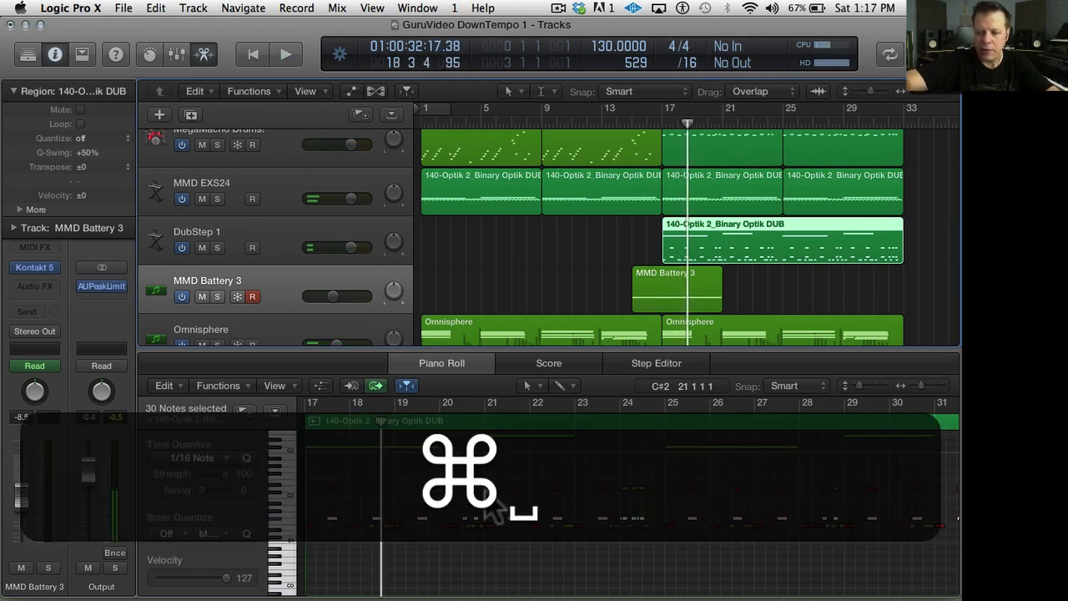
key("super+0")
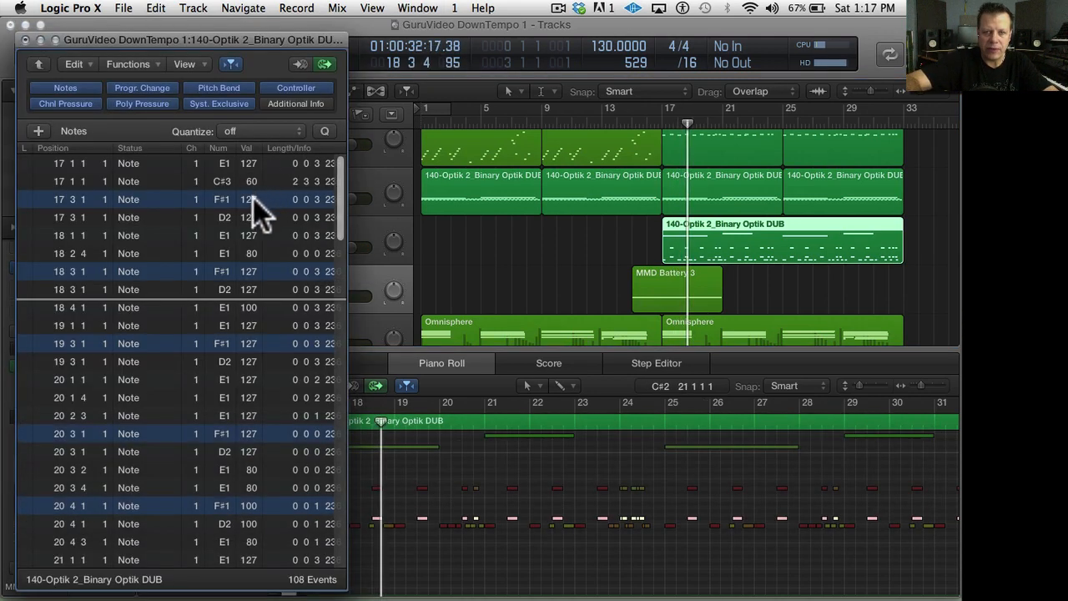
left_click_drag(250, 199, 254, 235)
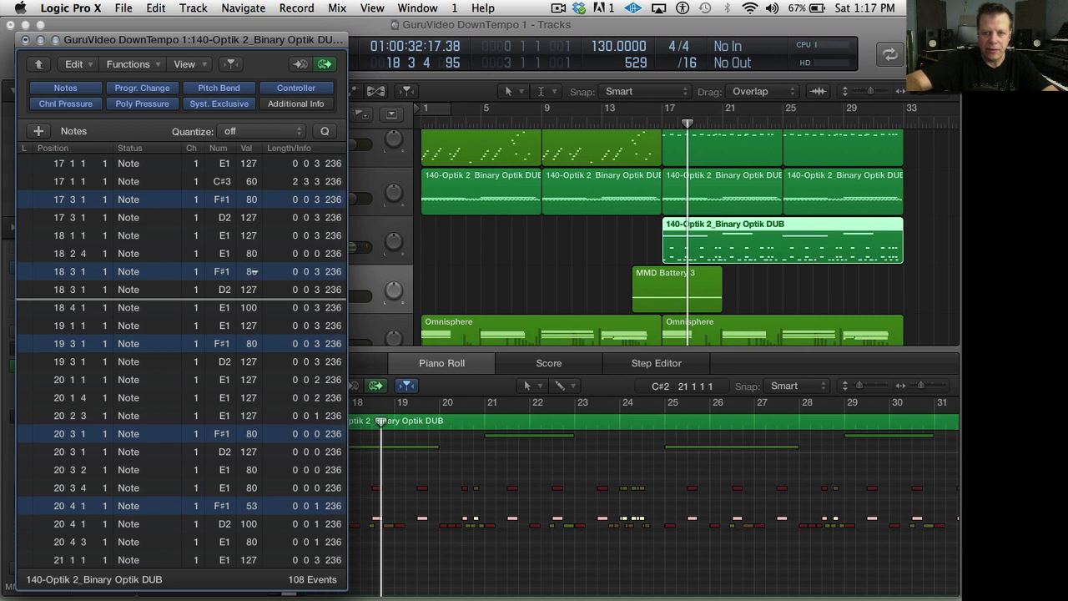
scroll(251, 429, "down", 3)
right_click(251, 430)
left_click(252, 495)
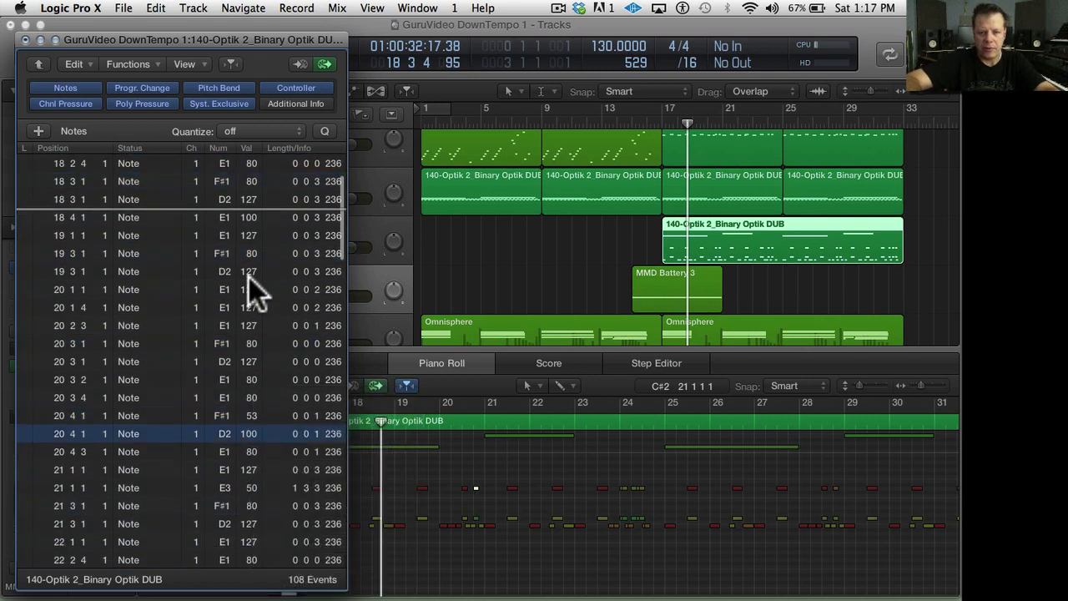
key("super+z")
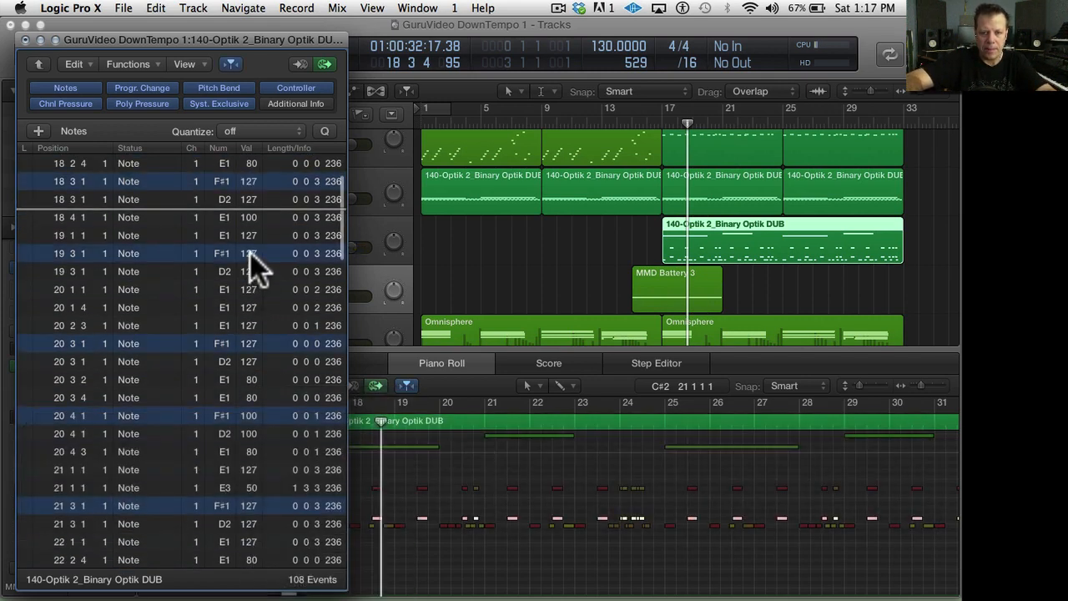
- Lower the velocities of the selected F#1 notes and set them all to the same value of 92
left_click_drag(250, 256, 252, 326)
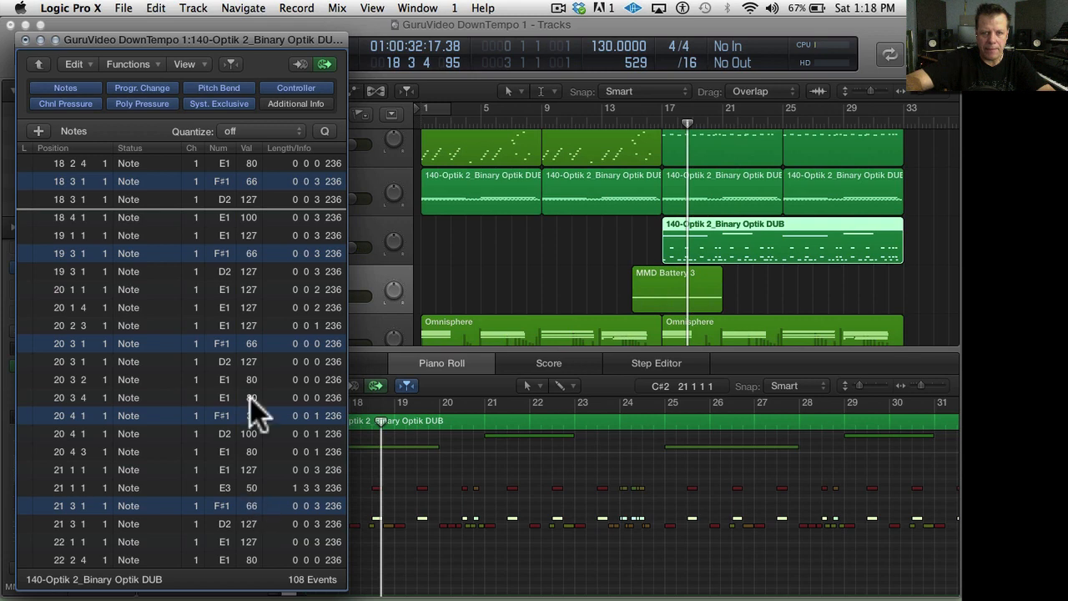
key("ctrl+alt")
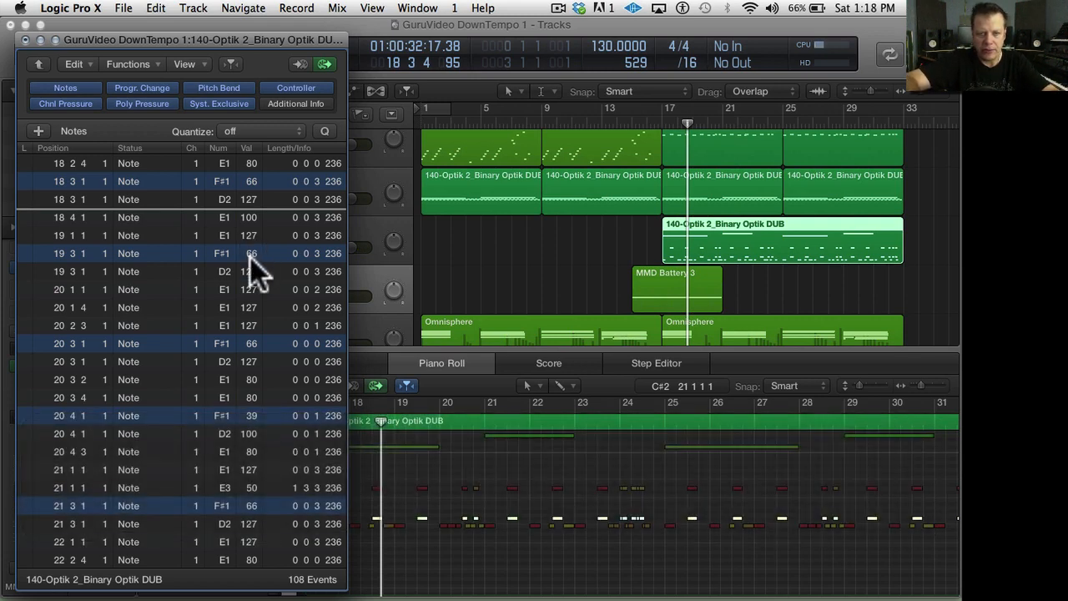
key("ctrl+shift")
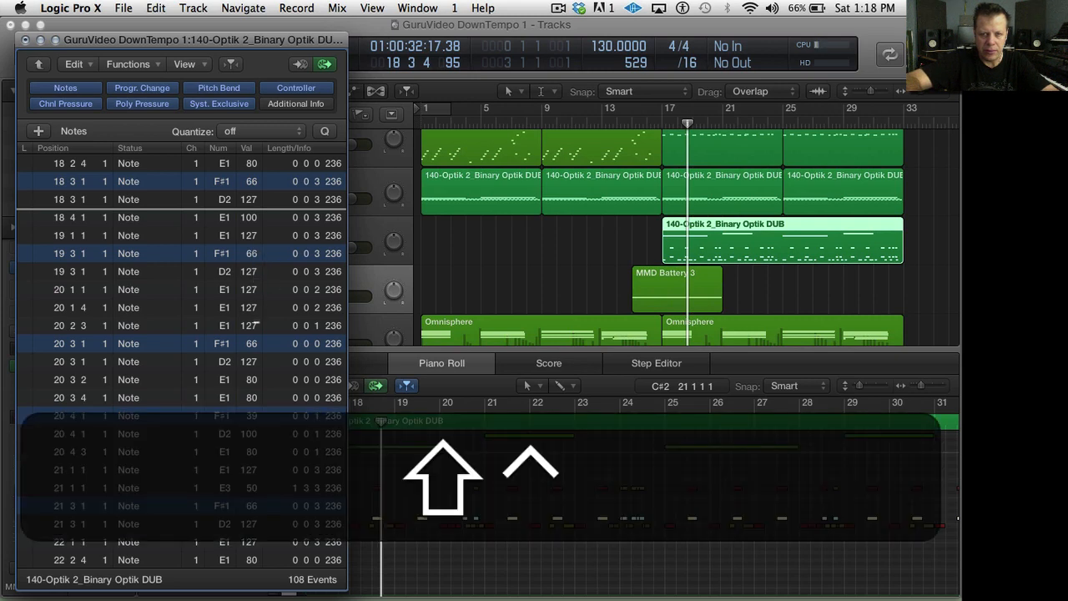
key("ctrl+alt")
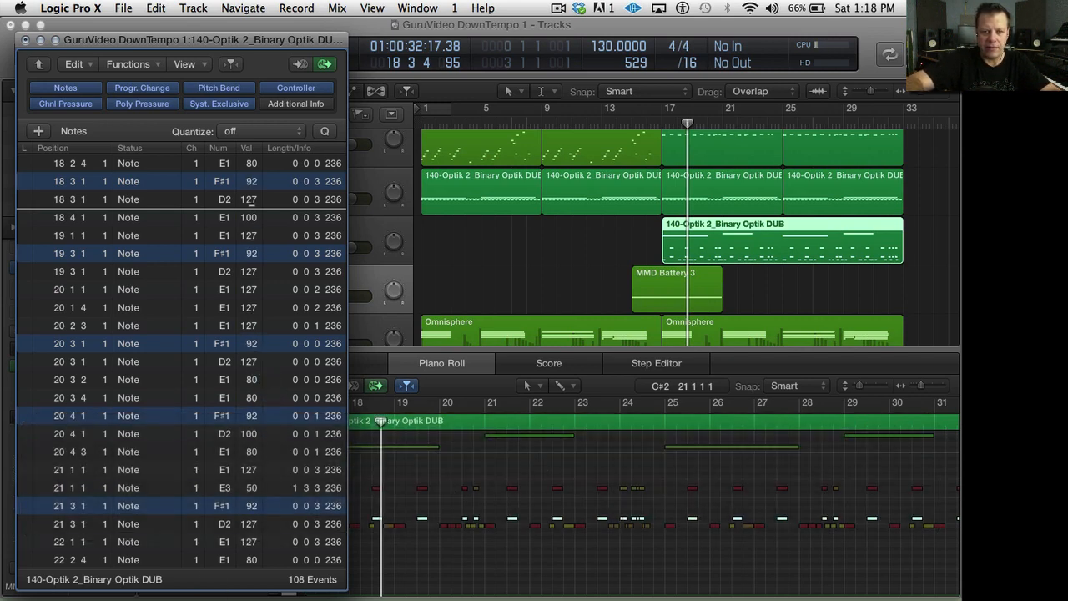
- Set the selected F#1 notes' velocities to 85 during playback, ending with playback stopped and the Event List closed
key("space")
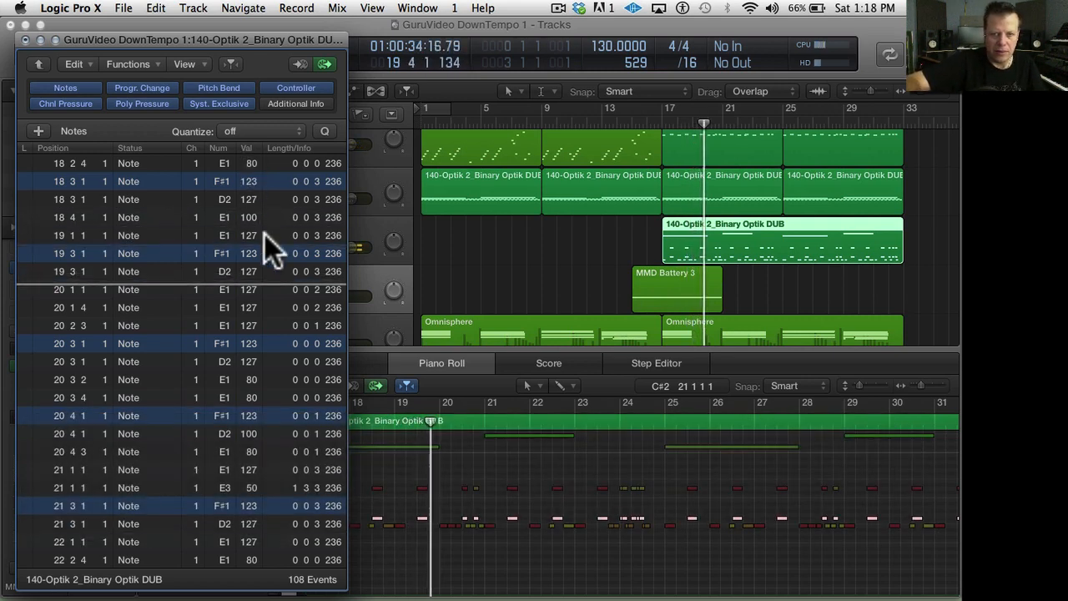
left_click_drag(249, 255, 250, 308)
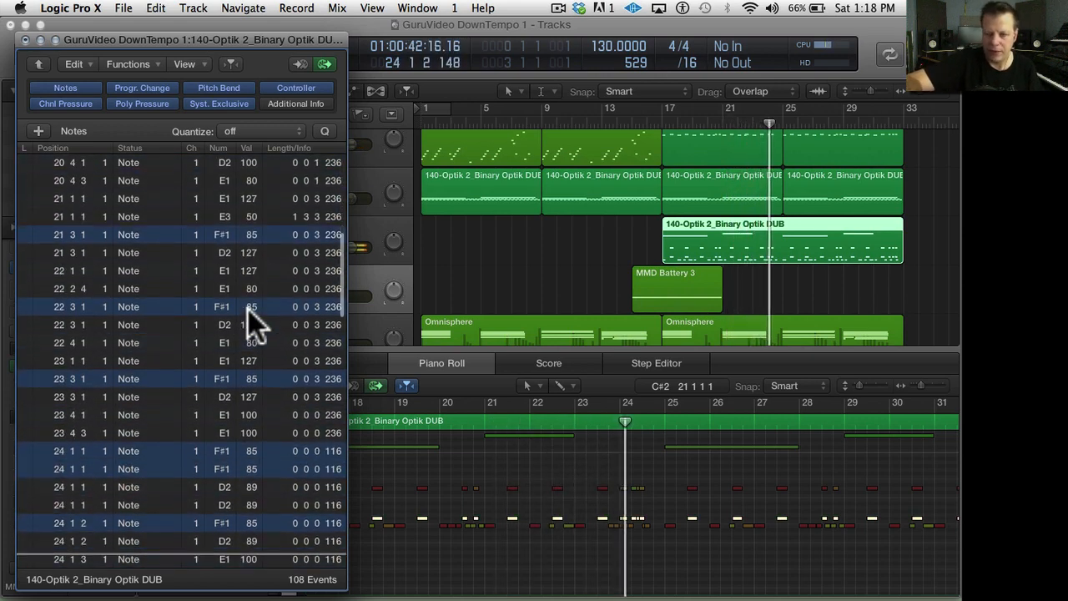
key("space")
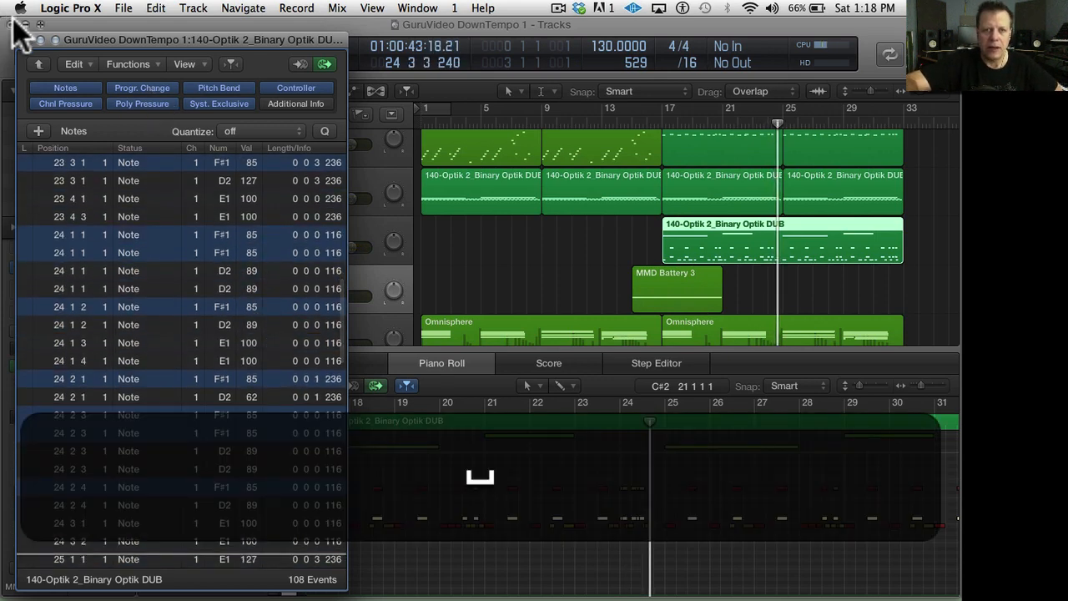
left_click(25, 40)
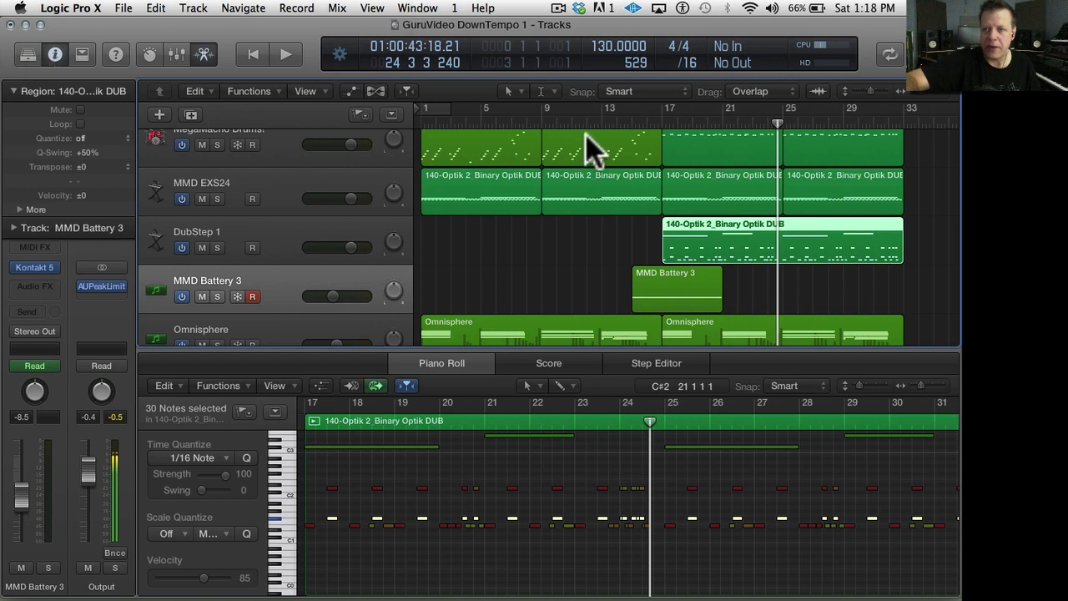
- Play from just before bar 17 and insert the UAD Fairchild compressor as an audio effect on the DubStep 1 track
double_click(657, 120)
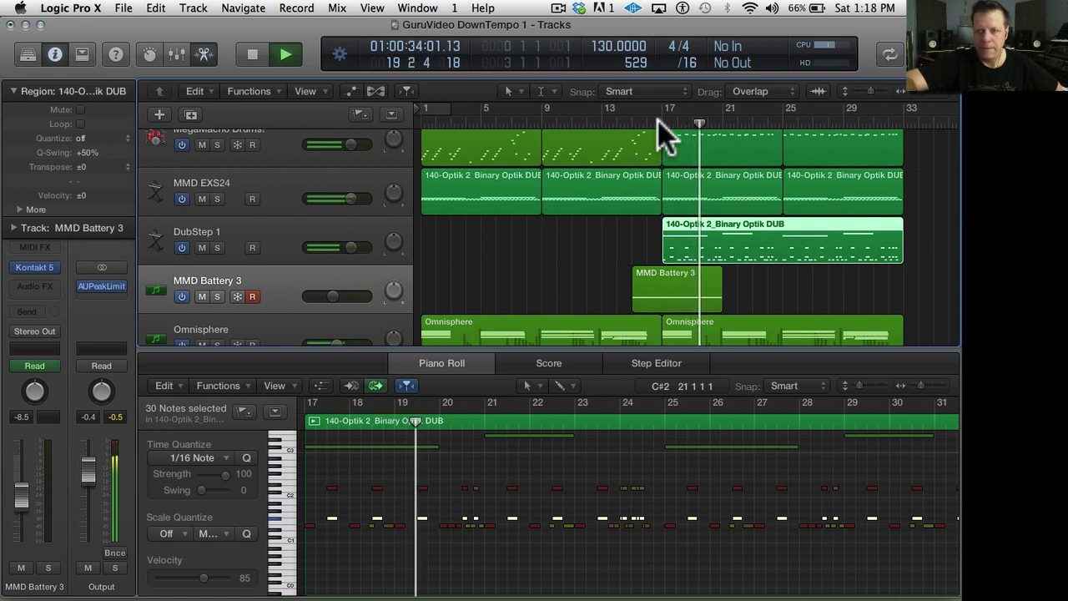
left_click(282, 234)
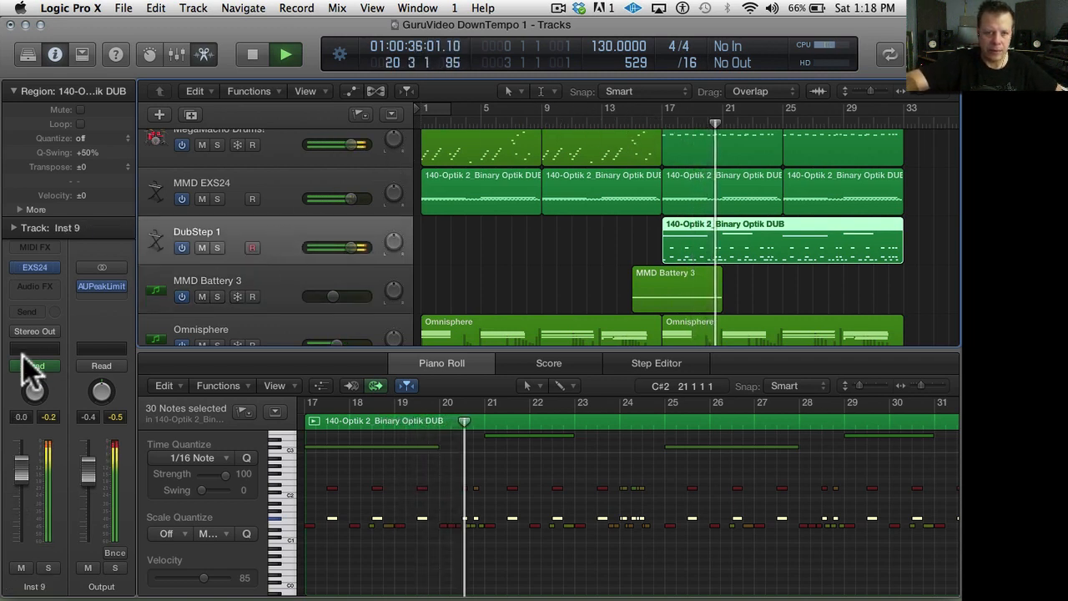
left_click(34, 286)
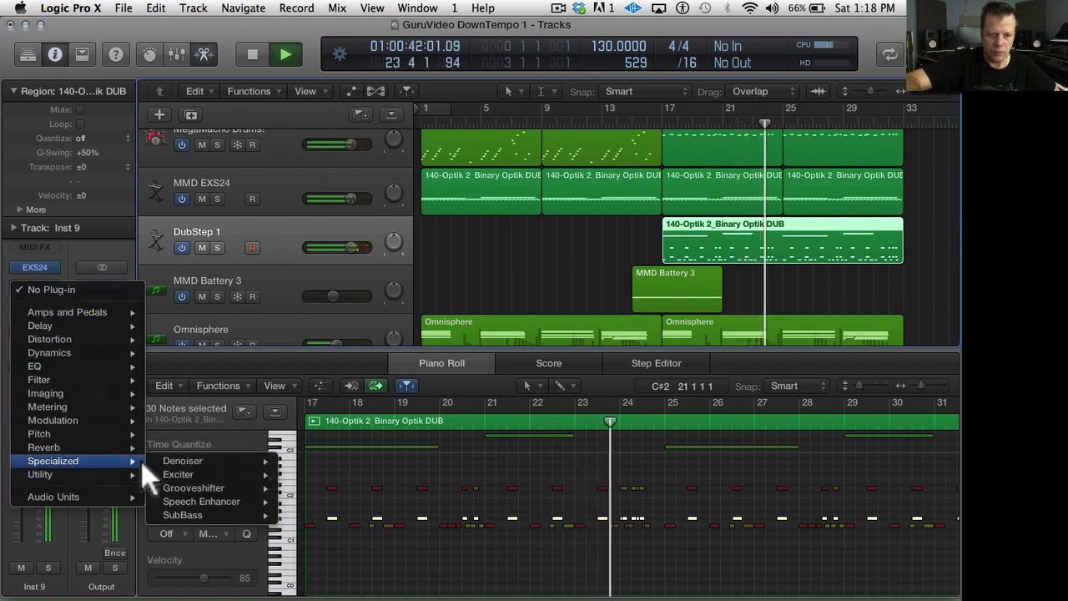
mouse_move(119, 490)
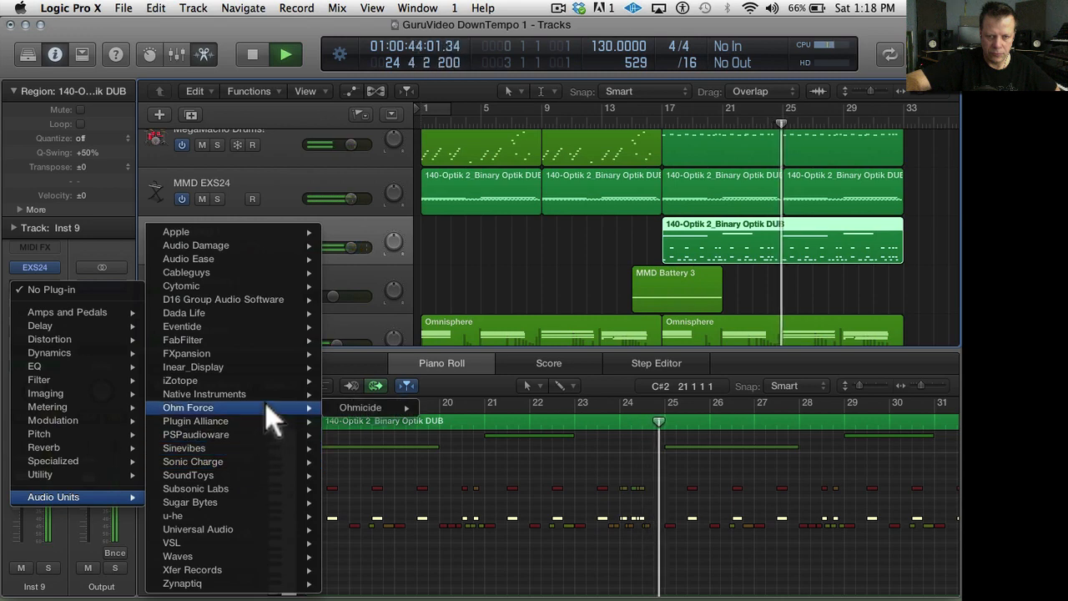
mouse_move(268, 397)
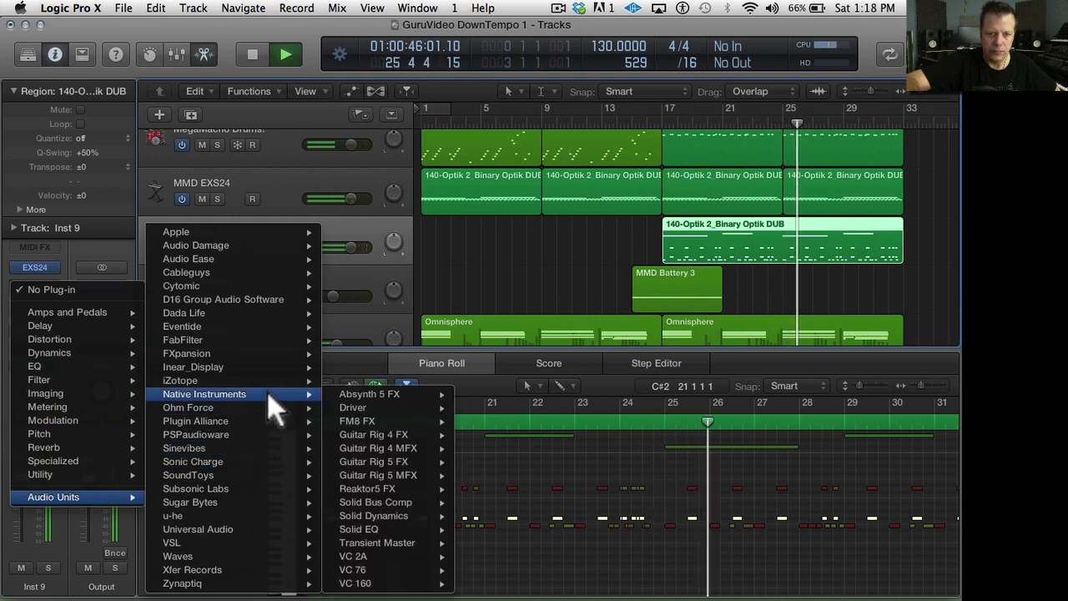
mouse_move(252, 529)
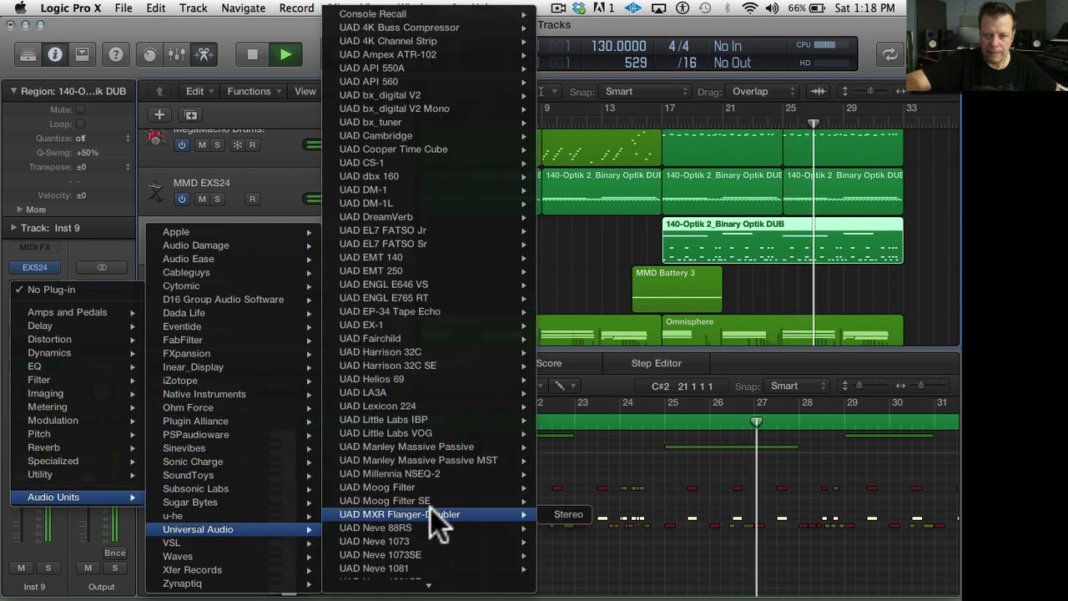
left_click(416, 339)
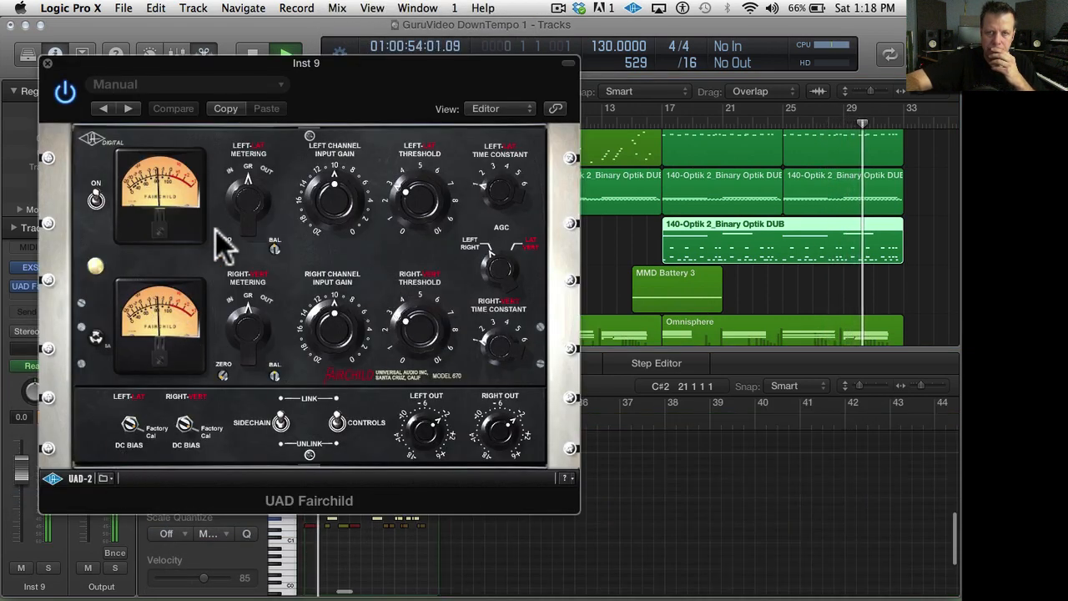
- Load the Ocean Way factory preset in the Fairchild and audition it from bar 17
left_click(280, 85)
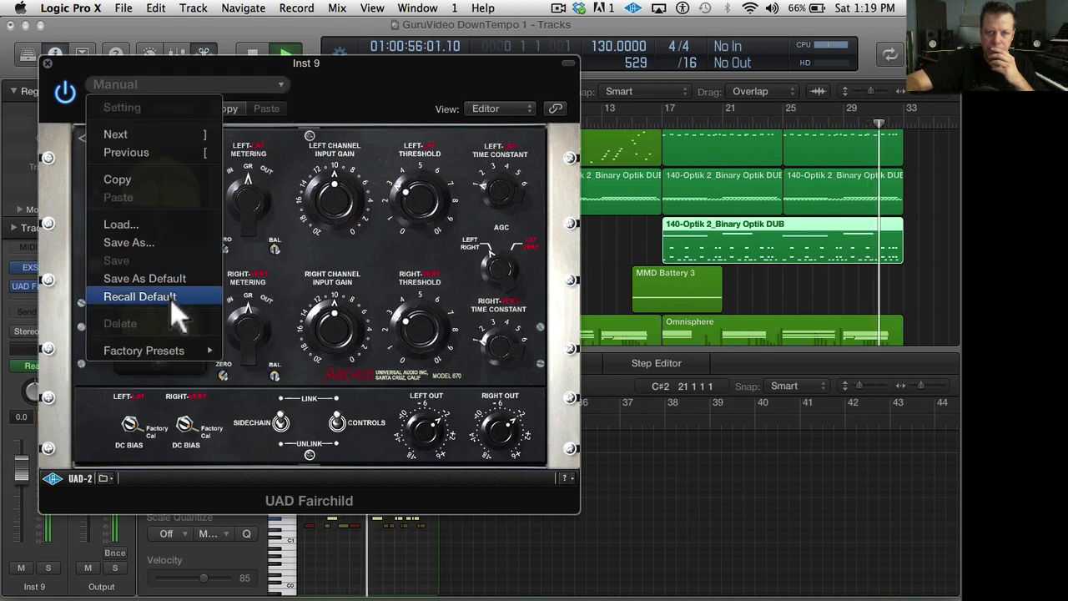
mouse_move(180, 352)
left_click(283, 37)
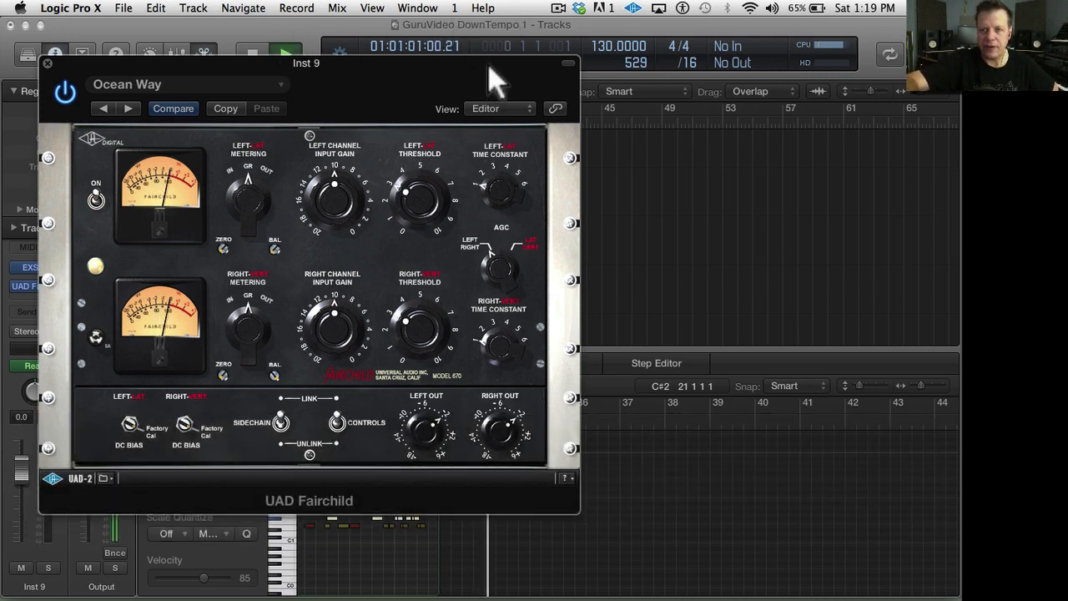
left_click_drag(494, 70, 494, 243)
scroll(626, 199, "left", 10)
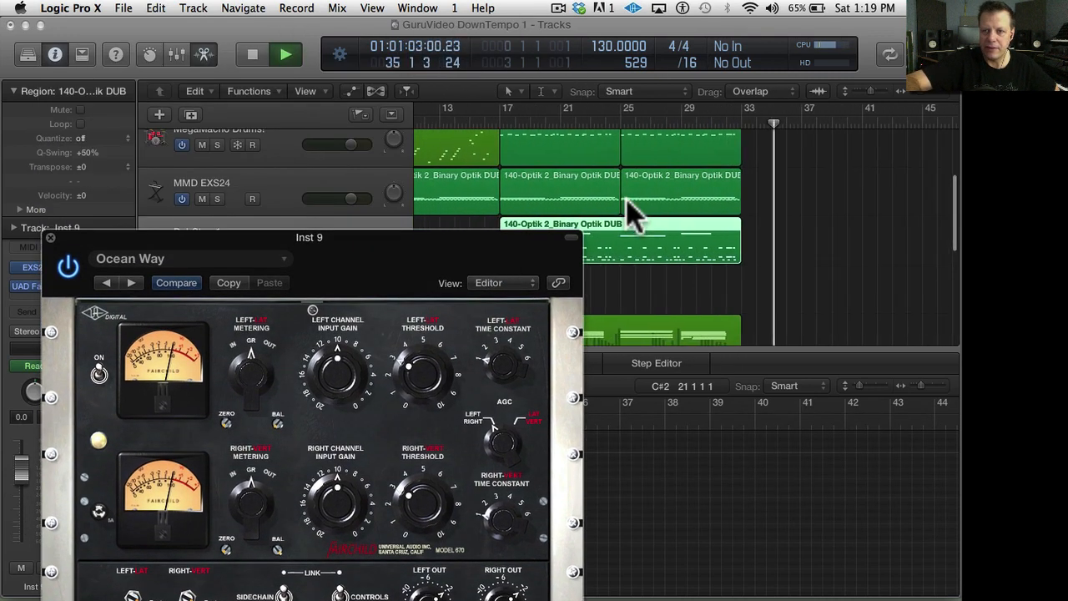
left_click(501, 118)
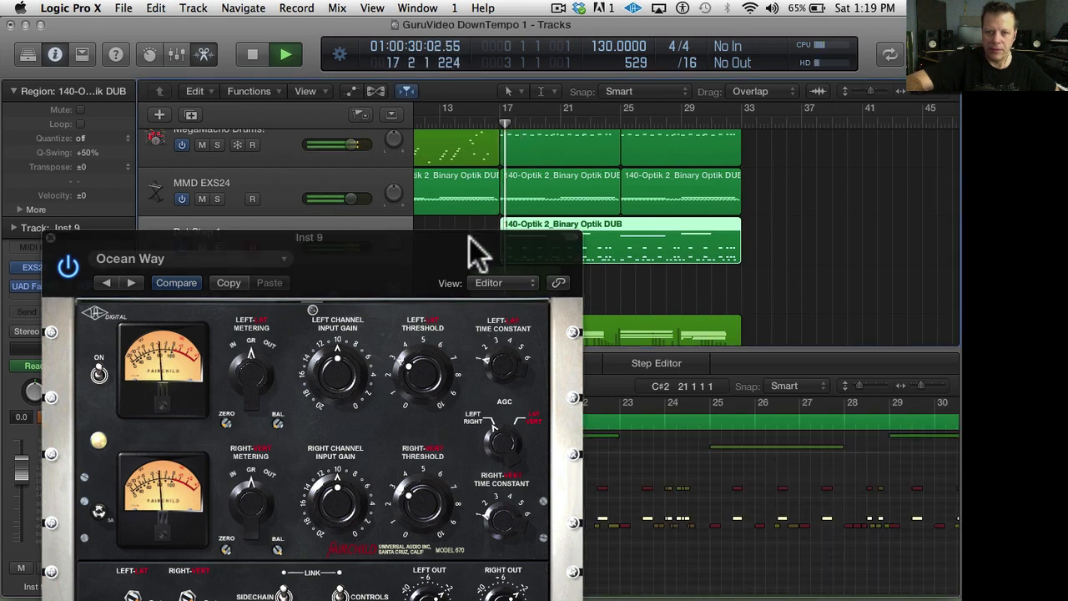
left_click_drag(470, 239, 601, 93)
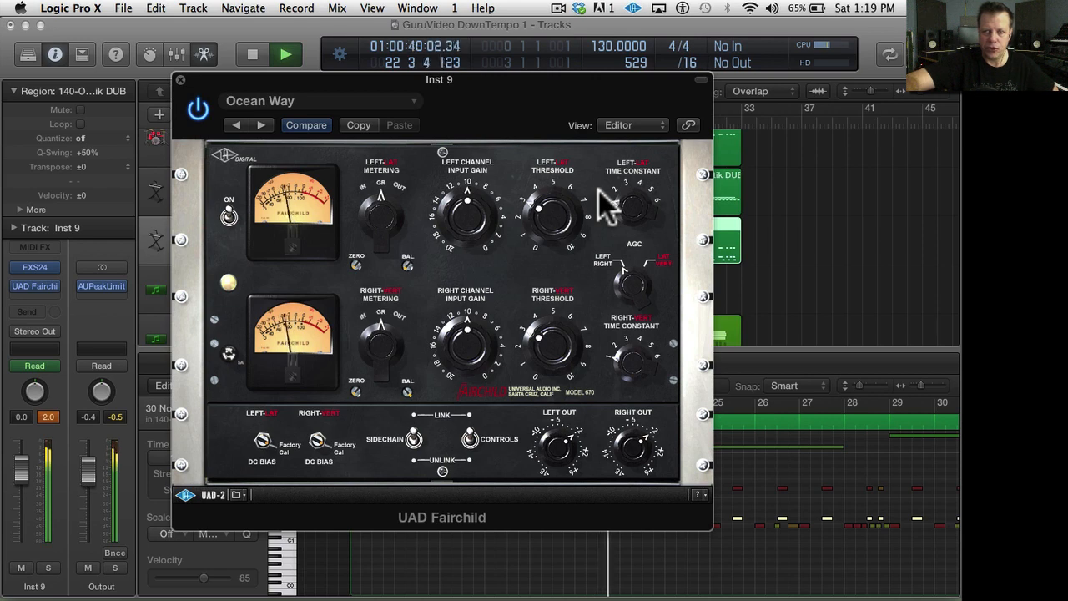
- Step forward through the Fairchild presets during playback, settle on Drum Loop and close the plug-in window
key("bracketright")
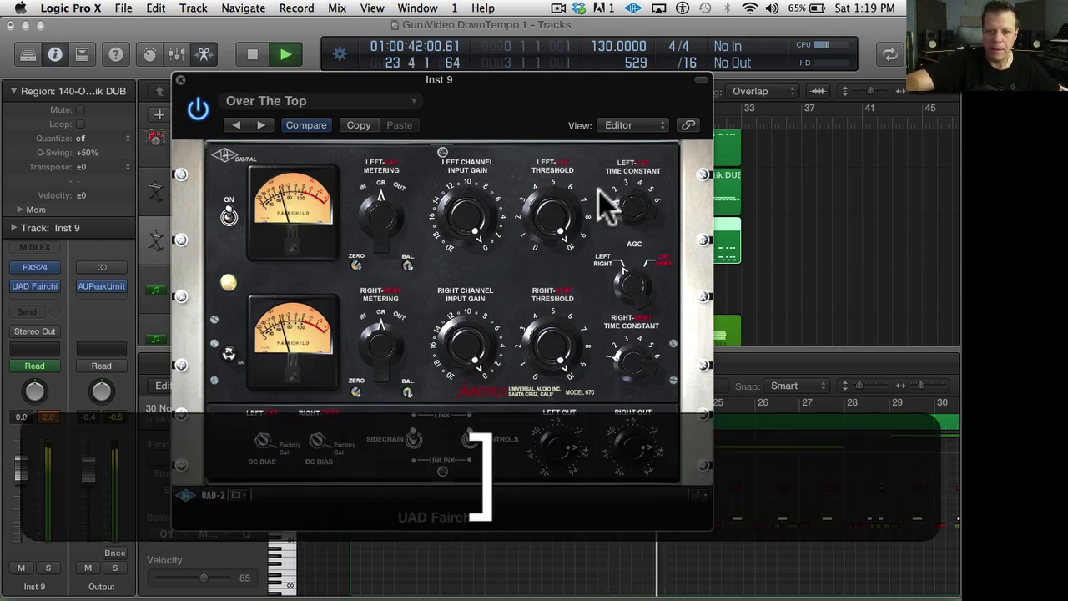
key("bracketright")
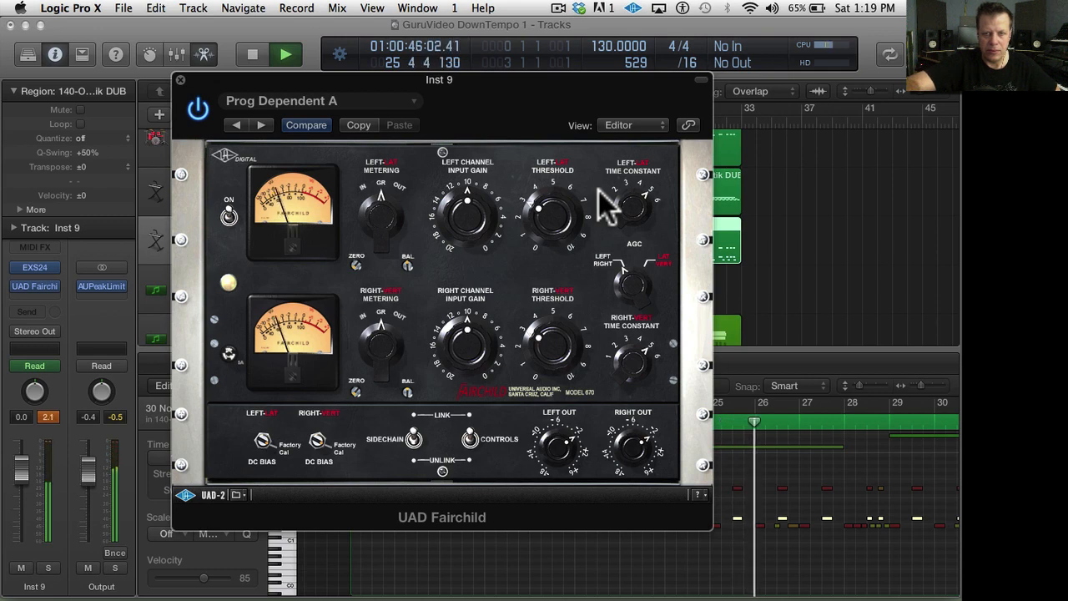
key("bracketright")
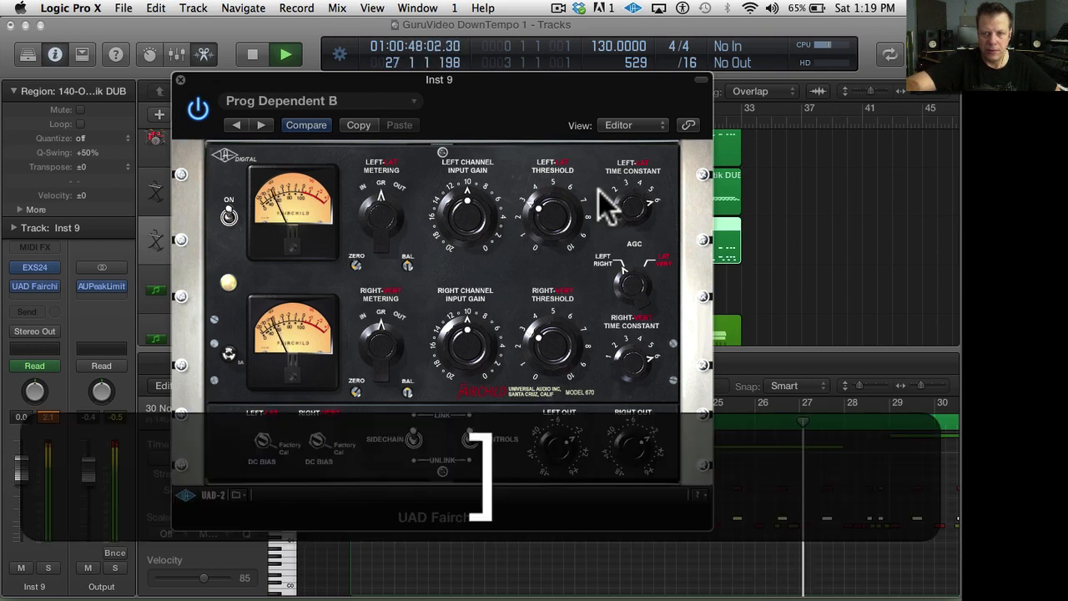
key("bracketright")
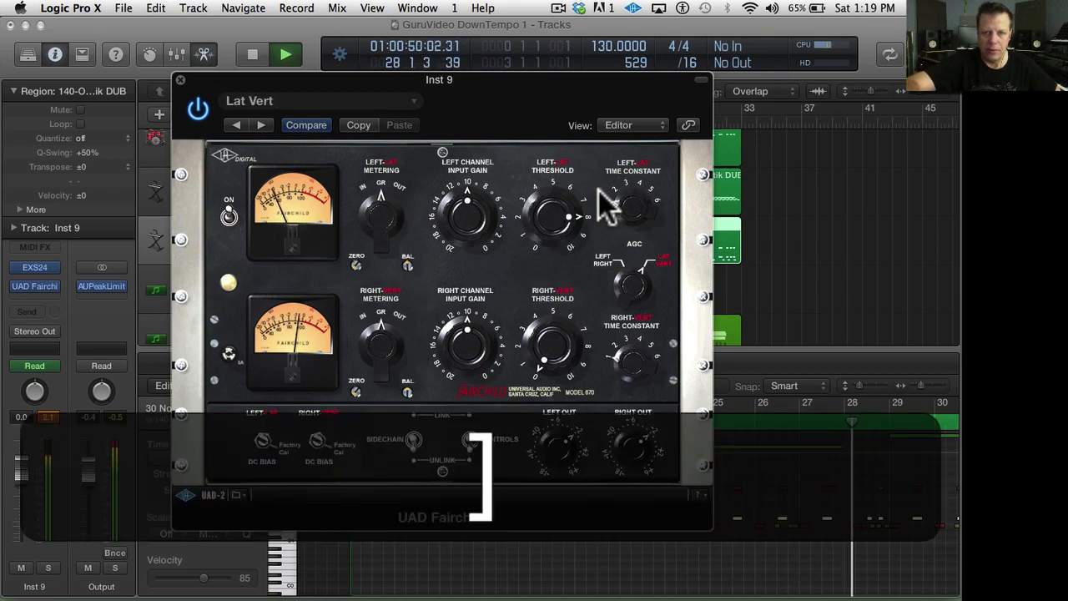
key("bracketright")
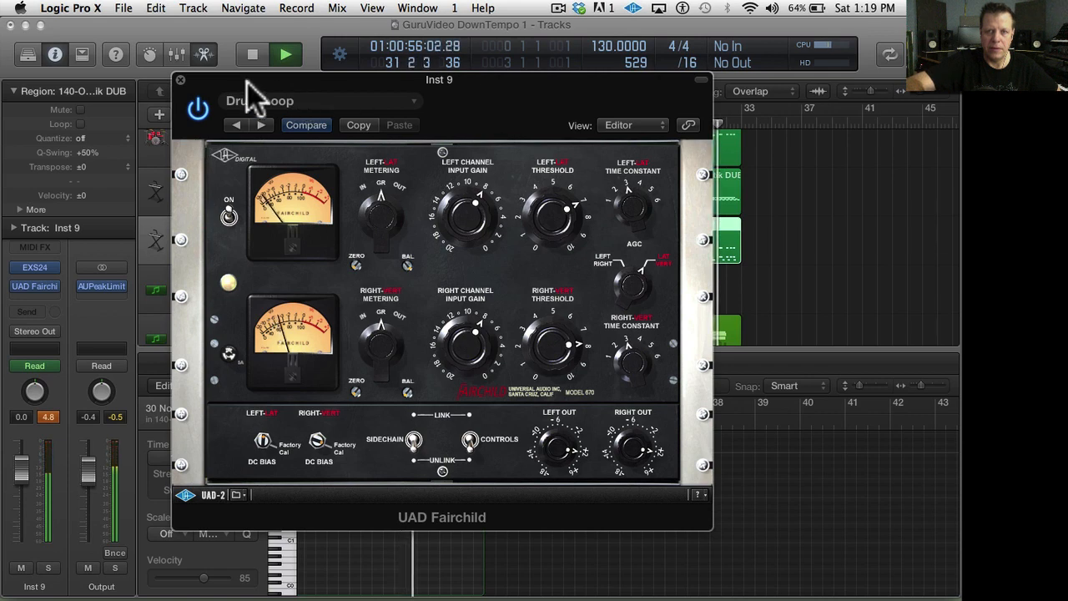
left_click(179, 81)
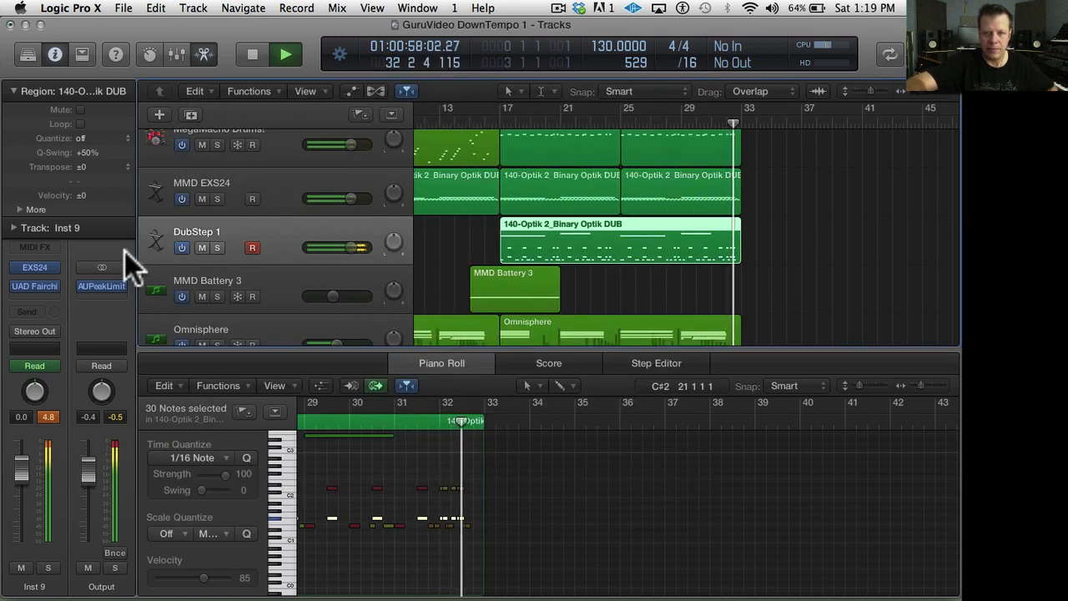
- Briefly audition the song from bar 17 and from its beginning, leaving playback stopped
key("space")
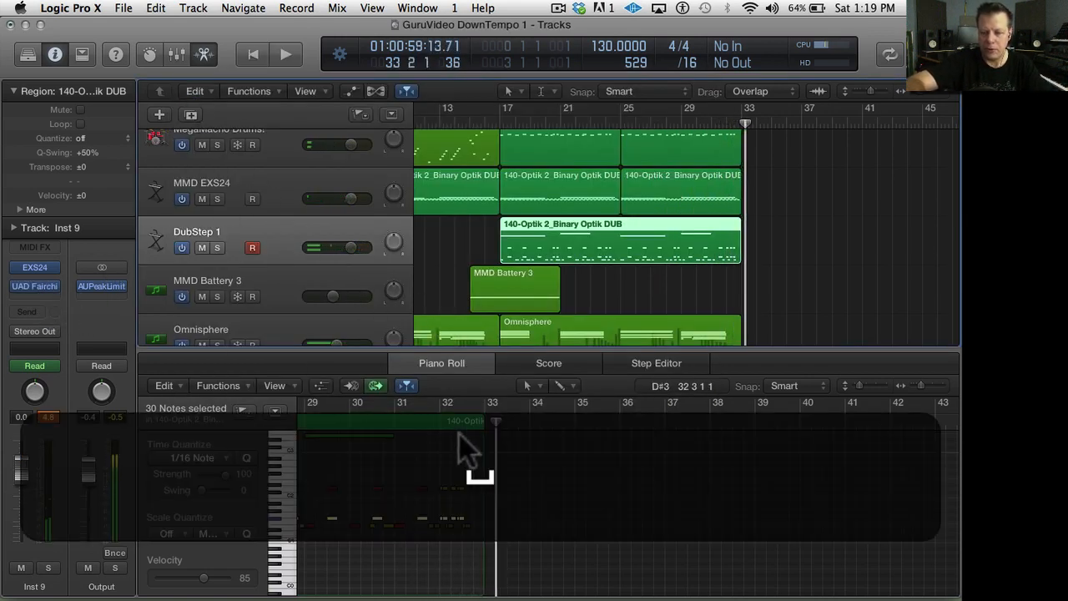
key("space")
key("Return")
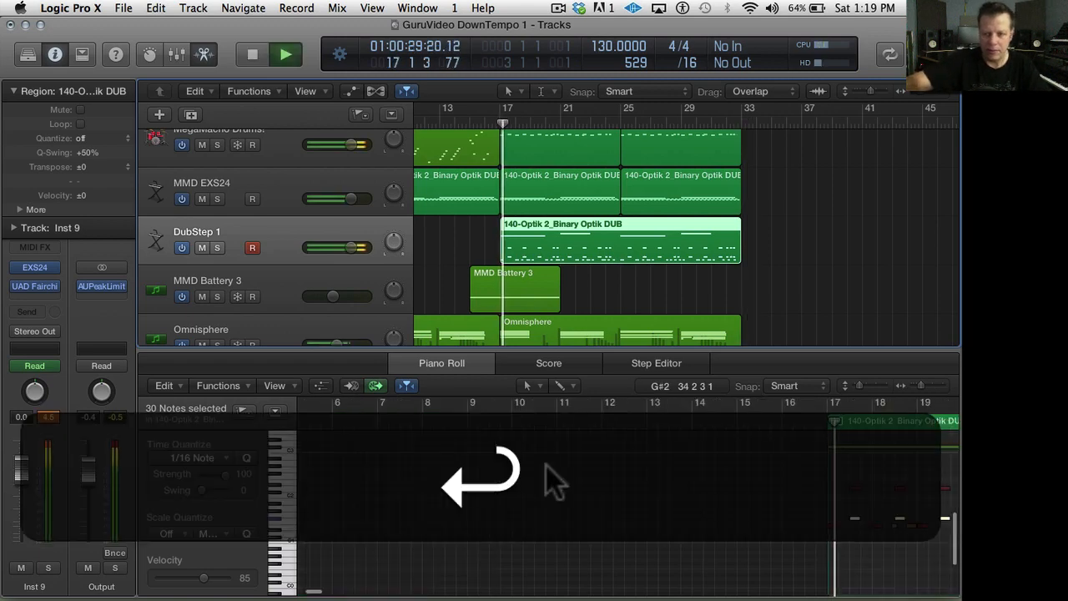
key("space")
scroll(566, 292, "down", 3)
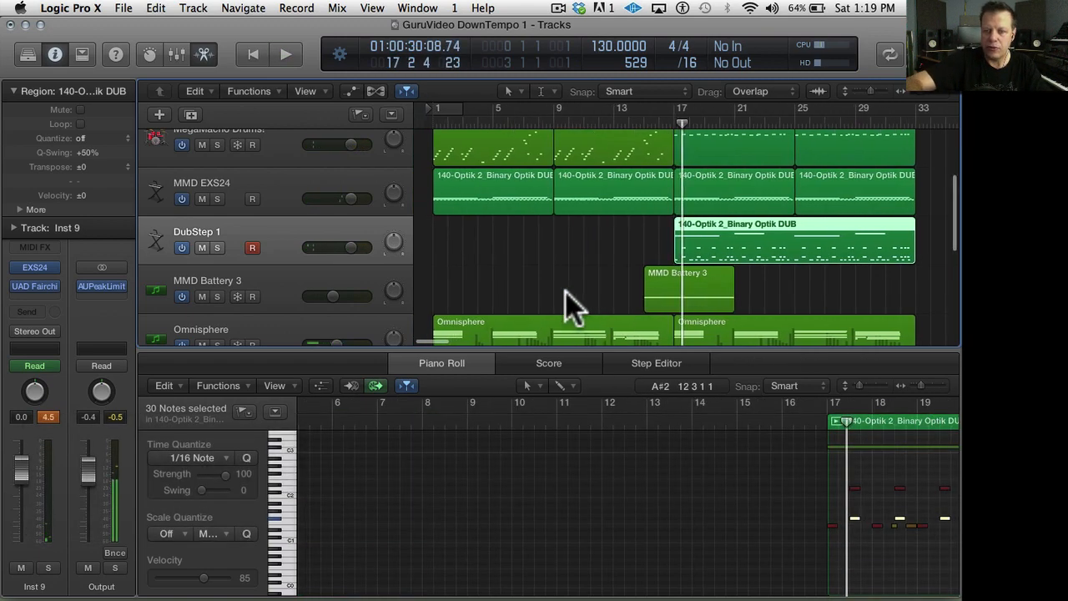
left_click(434, 121)
key("space")
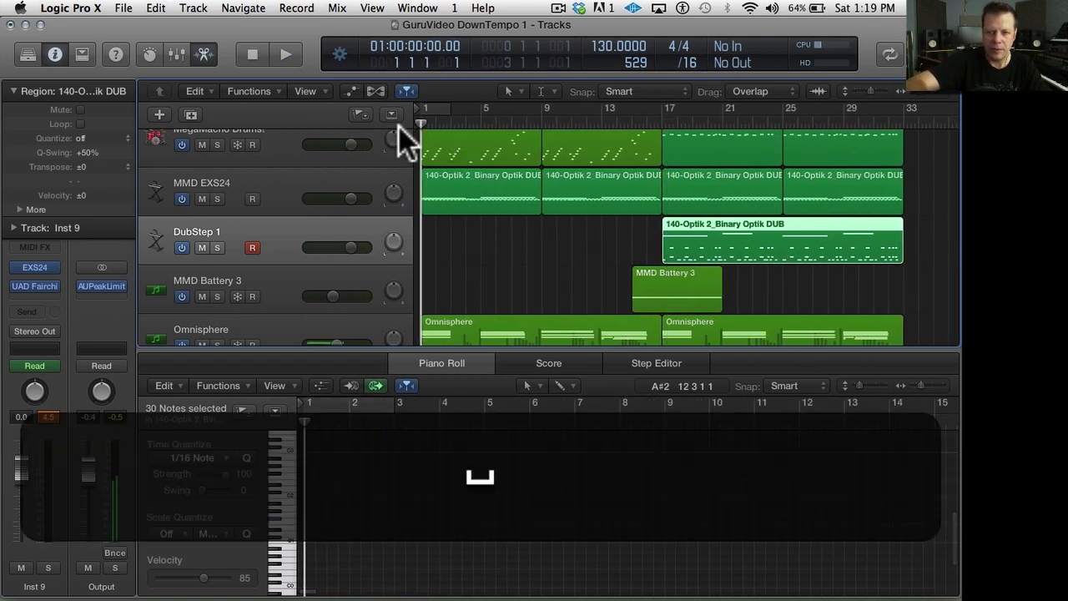
key("space")
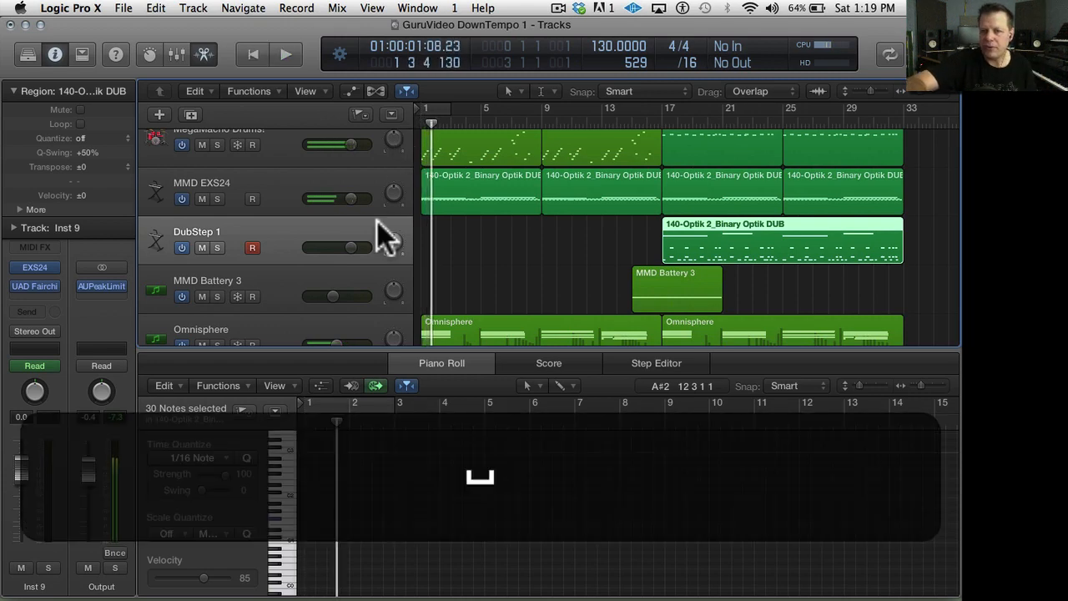
- Open the Massive instrument on the Massive Power Pack V1 track and show its sound browser
scroll(377, 221, "down", 5)
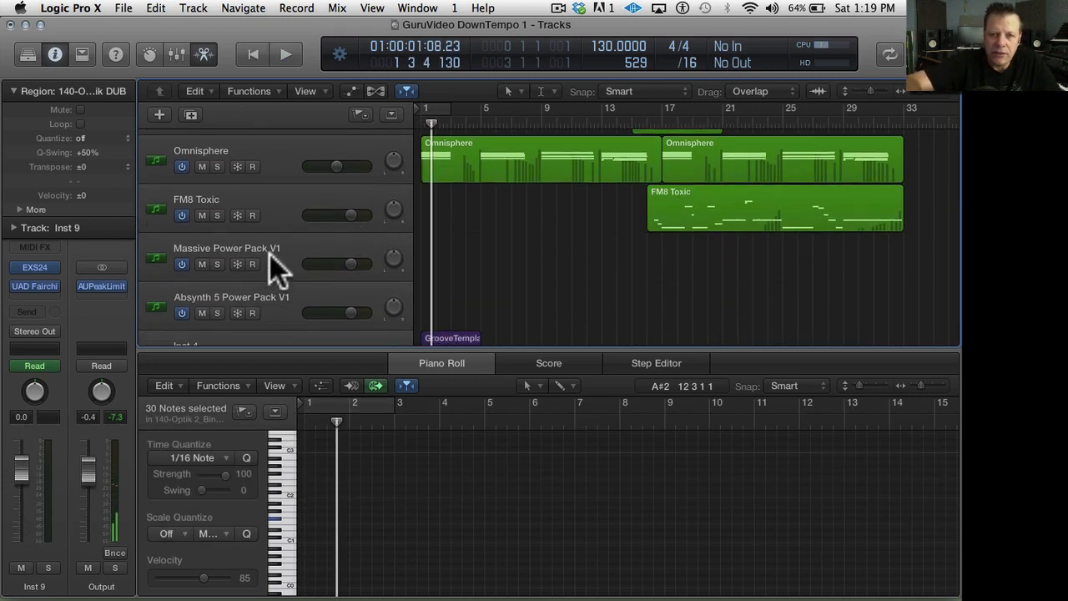
left_click(269, 242)
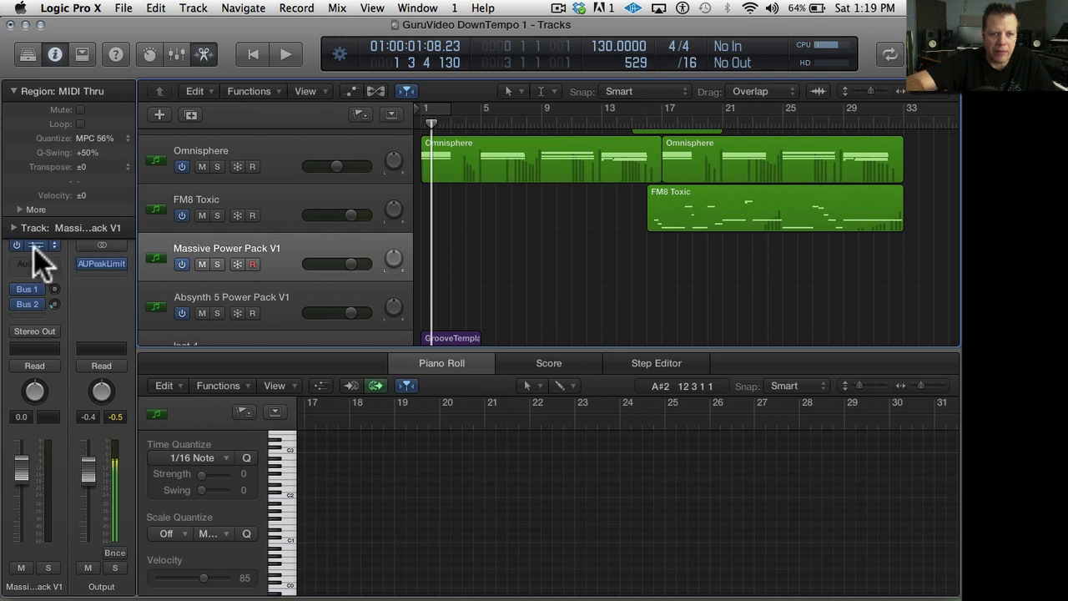
left_click(34, 247)
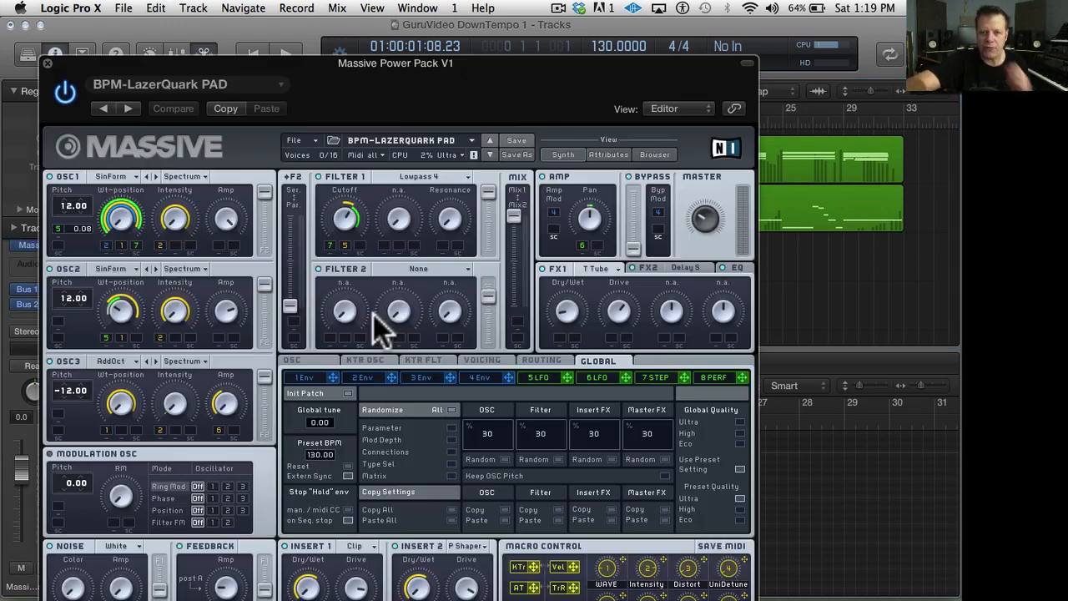
left_click(650, 155)
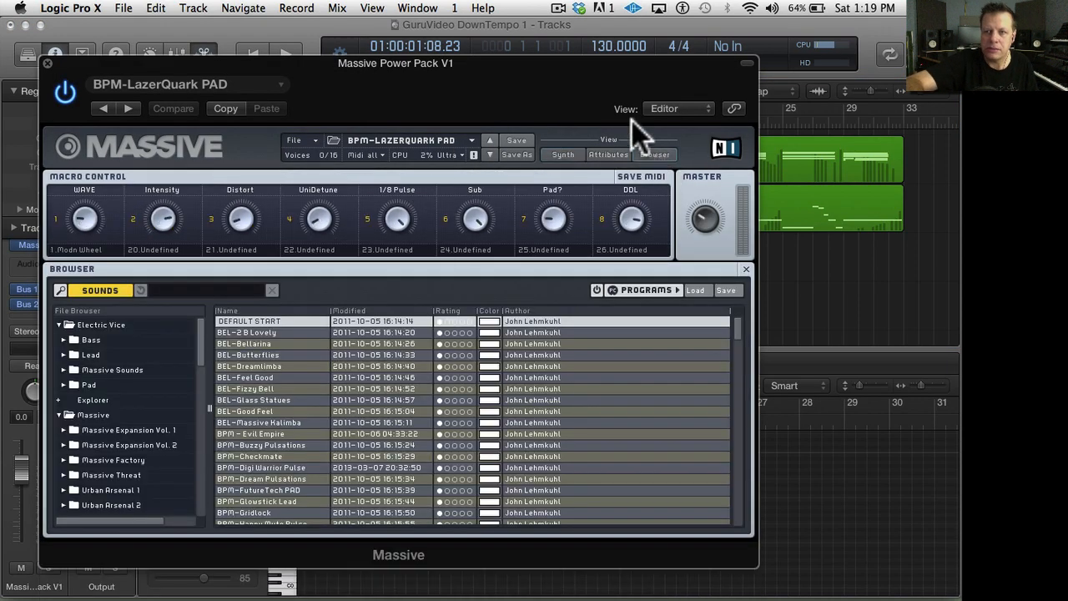
left_click_drag(618, 61, 716, 41)
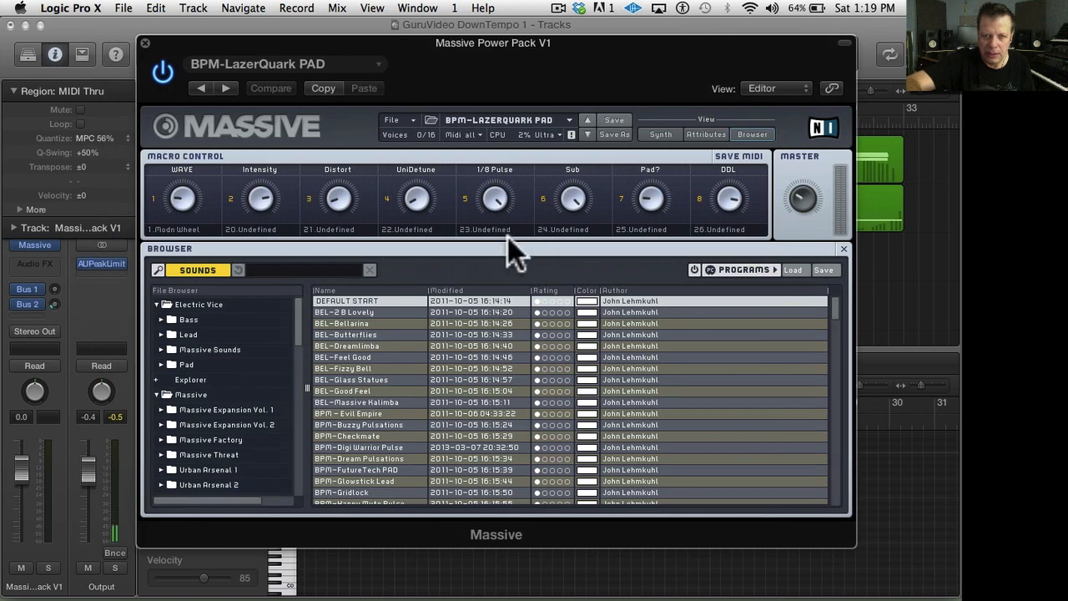
- Audition the BEL sounds in Massive from BEL-Butterflies and BEL-Dreamlimba forward, continuing up to BPM-Buzzy Pulsations
left_click(354, 338)
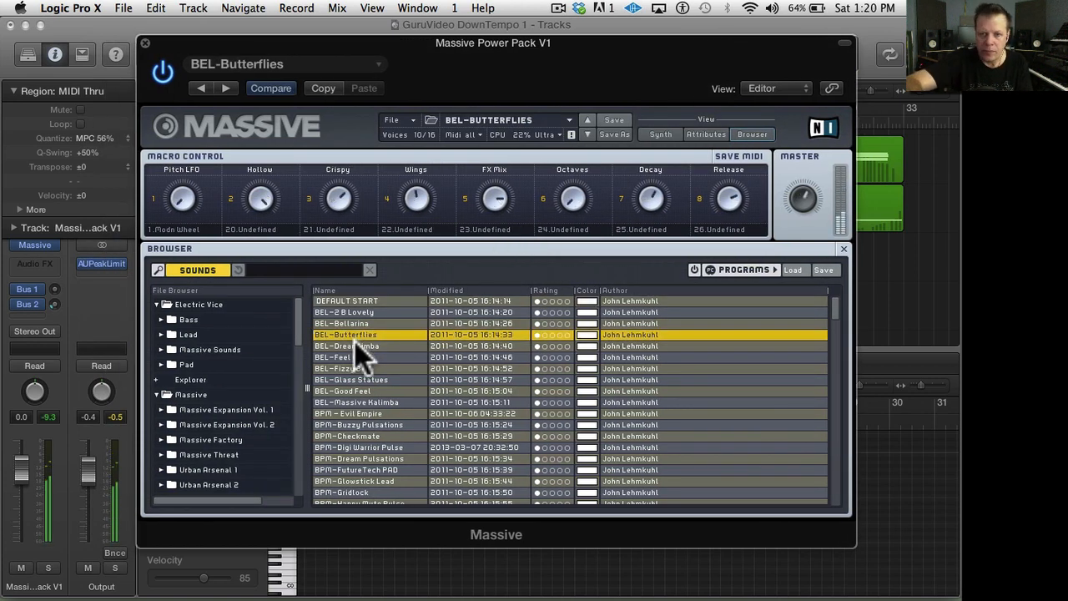
left_click(372, 343)
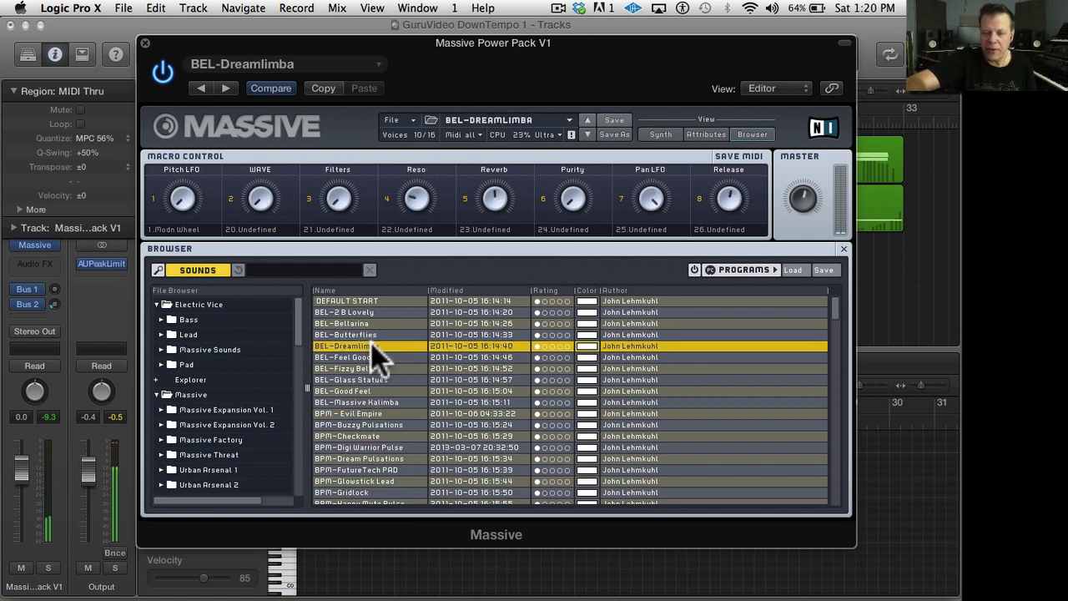
left_click(587, 133)
left_click(588, 133)
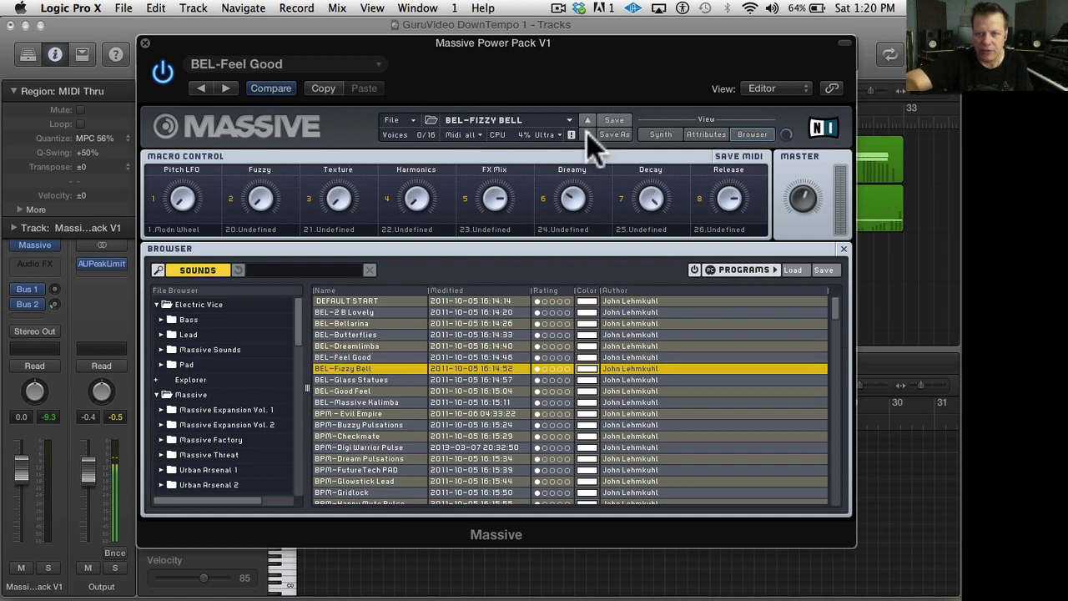
left_click(587, 133)
left_click(587, 133)
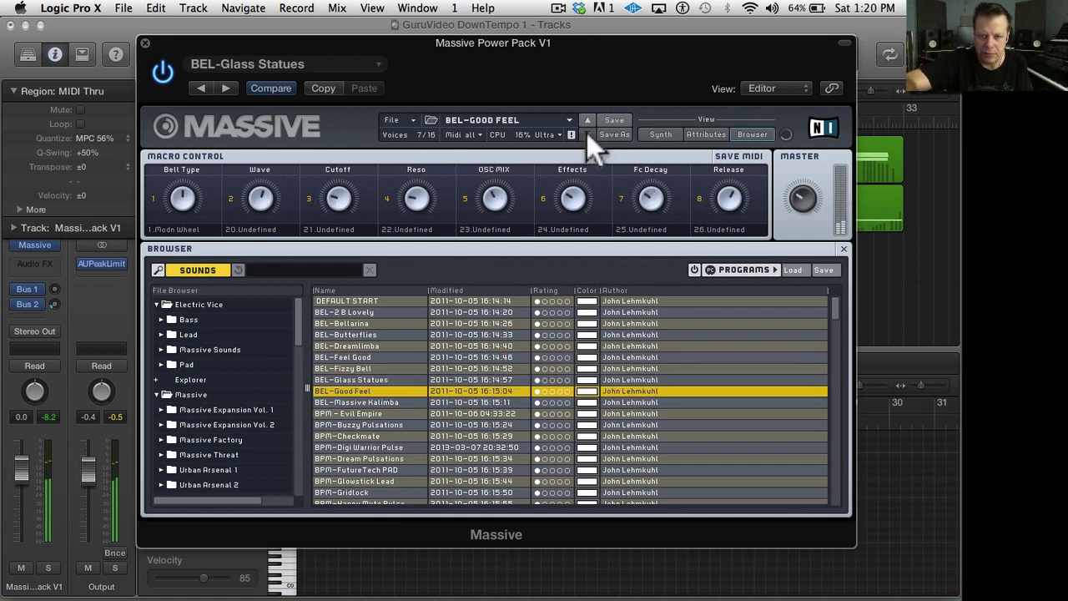
left_click(587, 134)
left_click(587, 133)
left_click(587, 134)
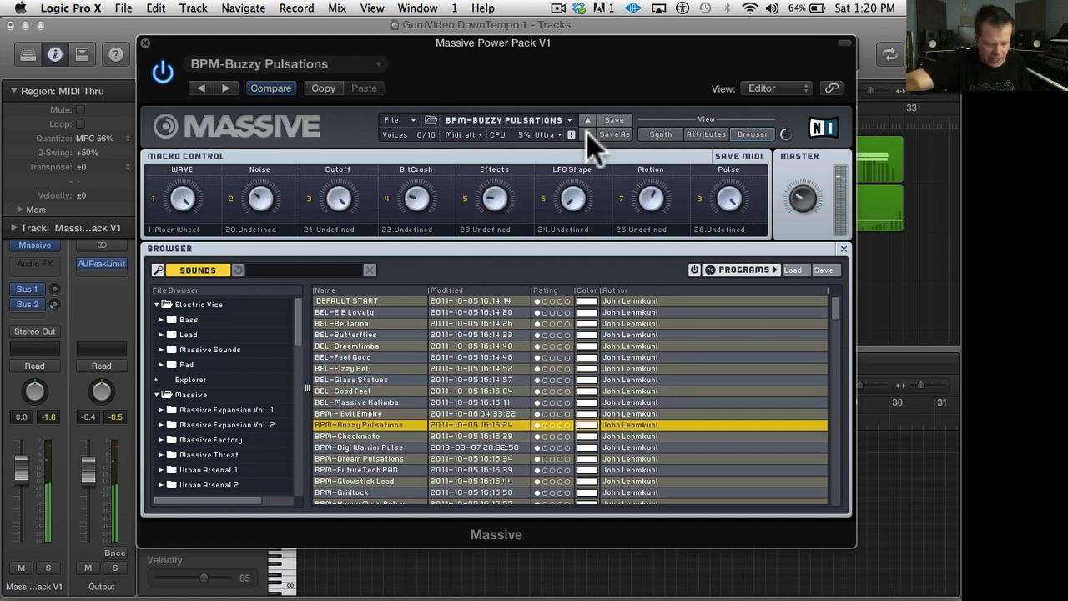
- Step forward through the BPM sounds from BPM-Checkmate to BPM-Metal Pulsations, auditioning them along the way
left_click(587, 134)
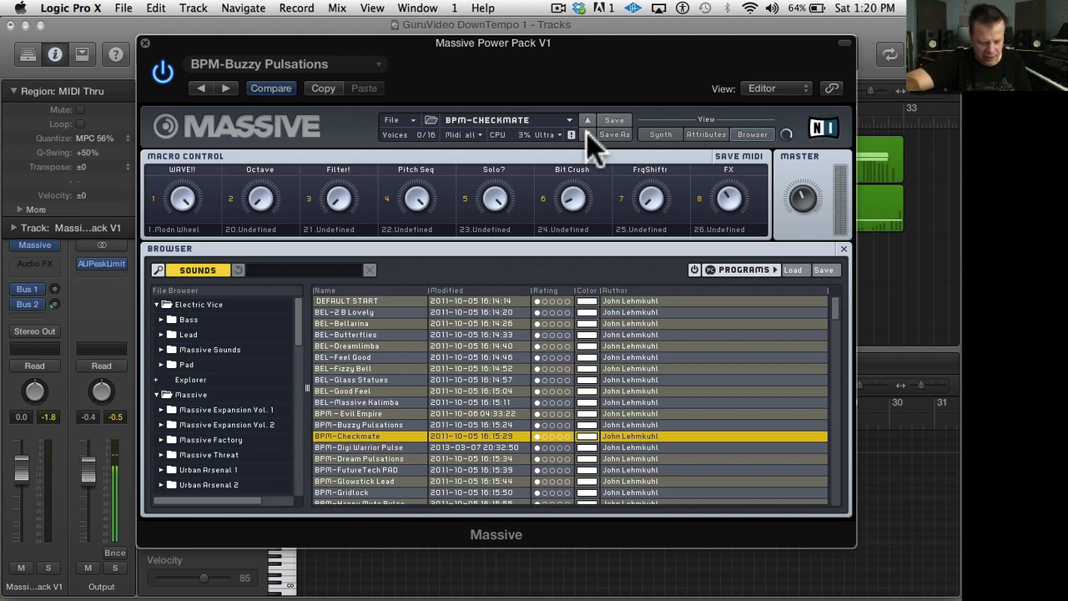
left_click(588, 134)
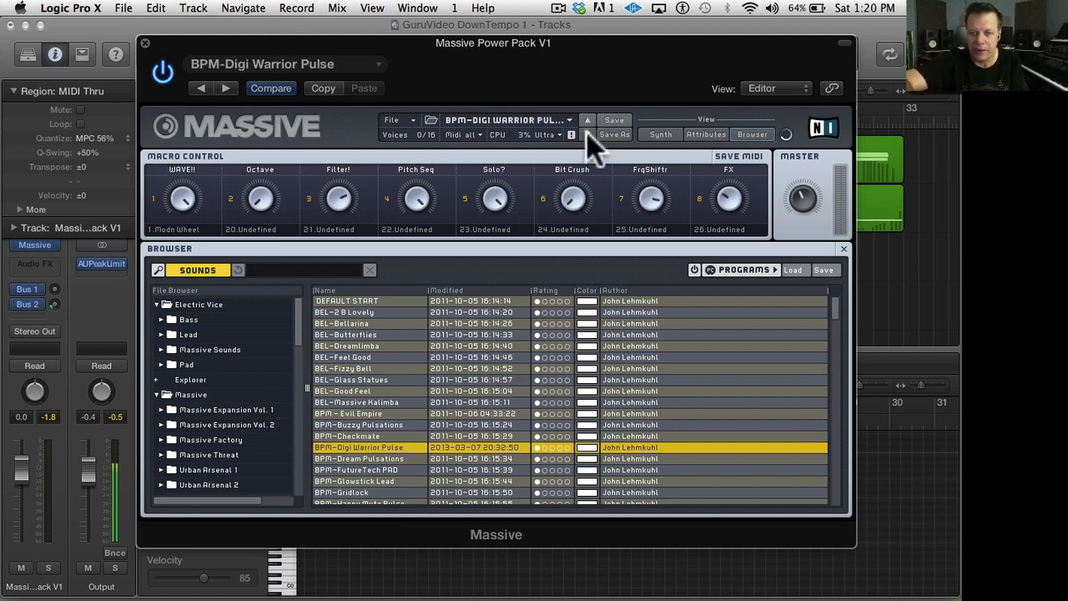
left_click(587, 133)
left_click(587, 134)
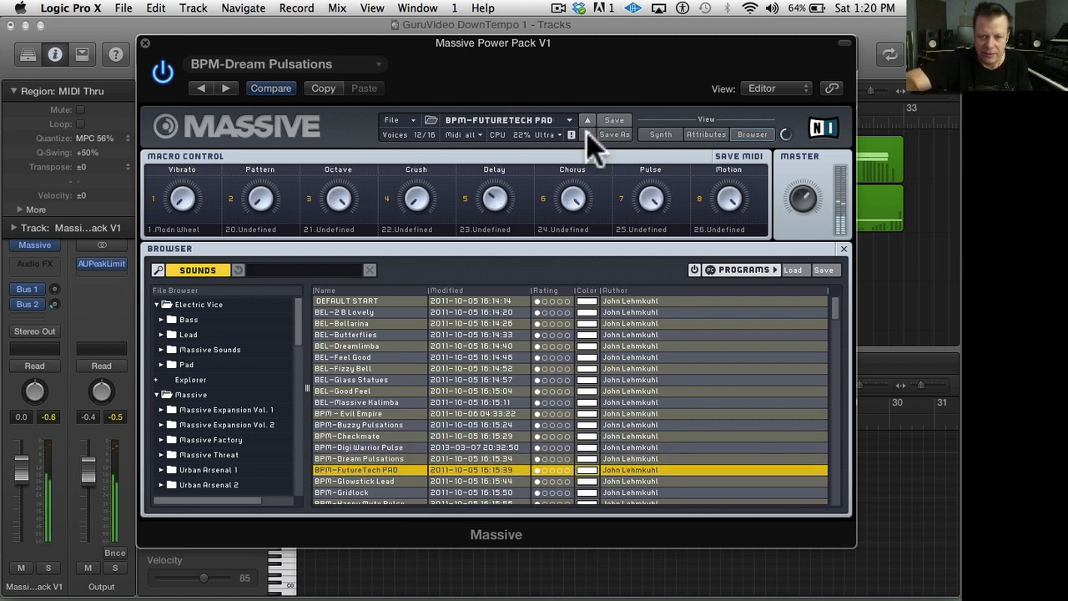
left_click(588, 134)
left_click(588, 133)
left_click(587, 133)
left_click(587, 133)
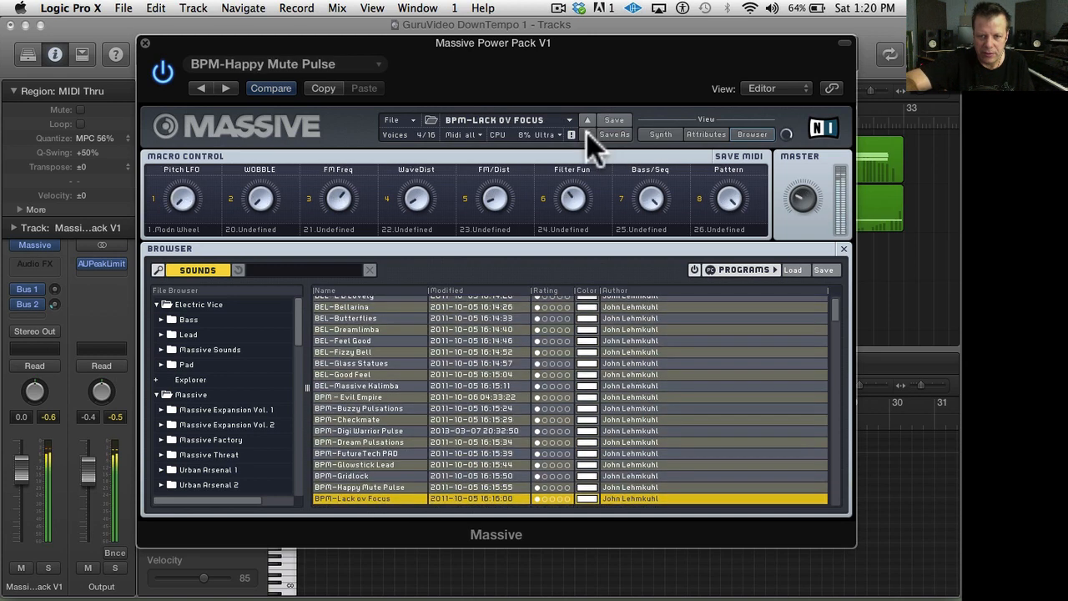
left_click(587, 133)
left_click(587, 134)
left_click(587, 133)
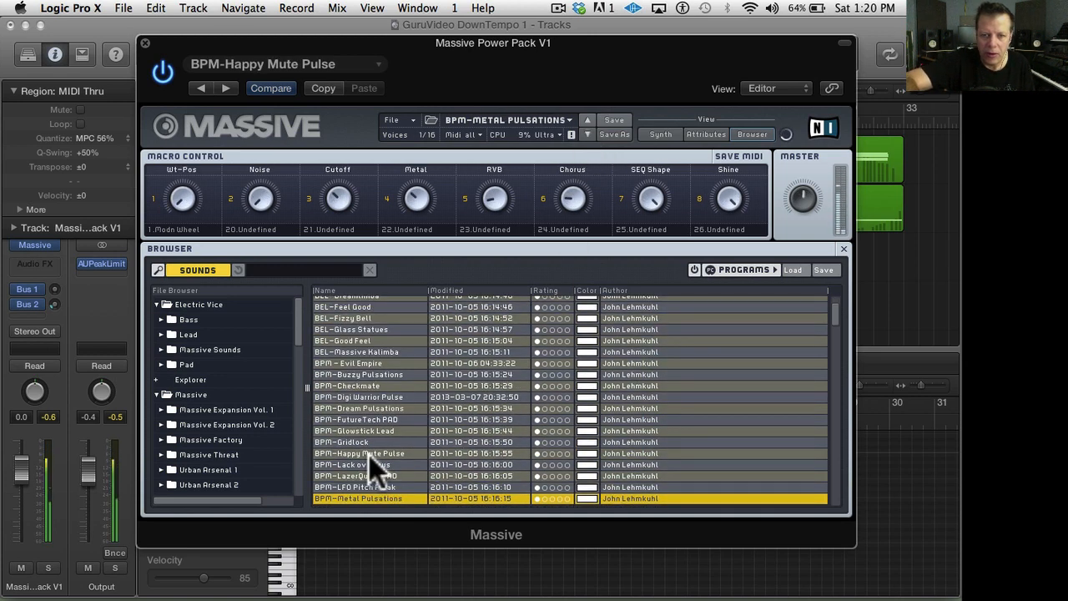
- Try BPM-Pulsing with It, load BPM-QuikE Explorers, then lower the Massive track's volume to -6.0 dB and close the plug-in window
scroll(369, 455, "down", 3)
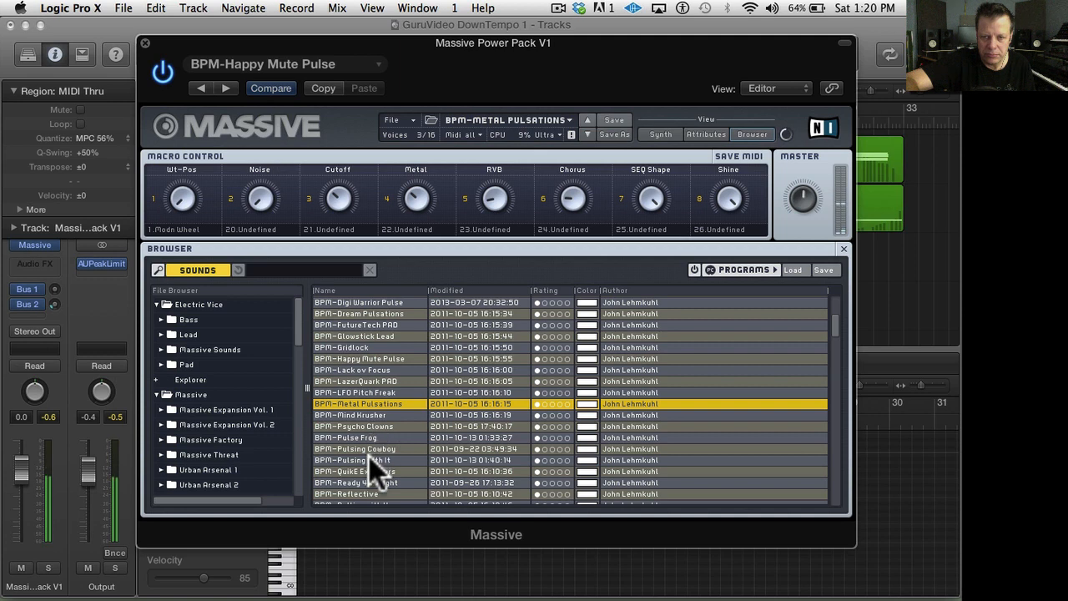
left_click(368, 459)
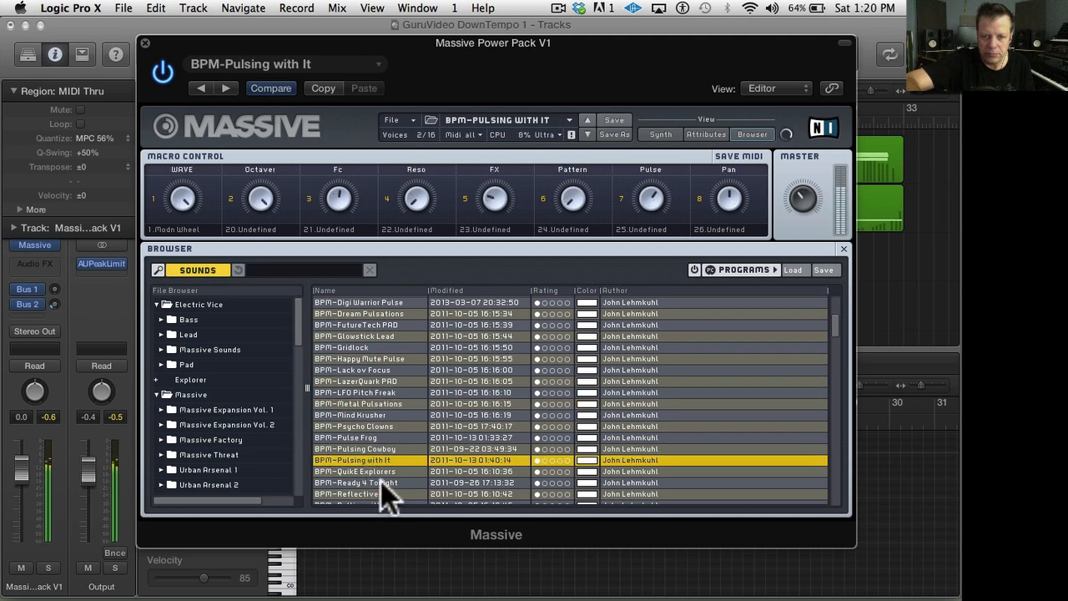
left_click(378, 469)
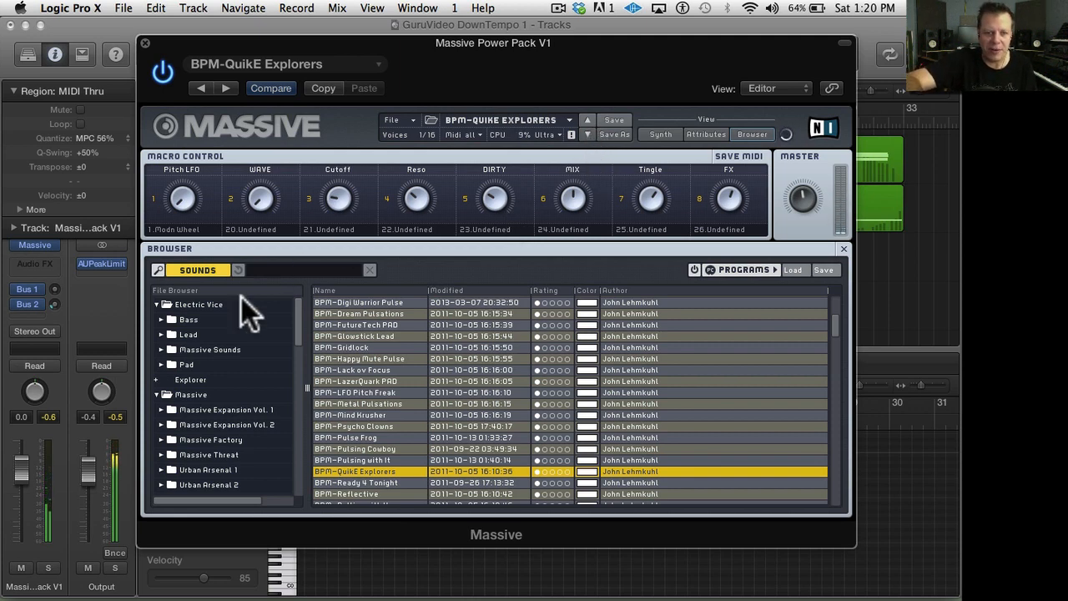
left_click_drag(27, 469, 23, 482)
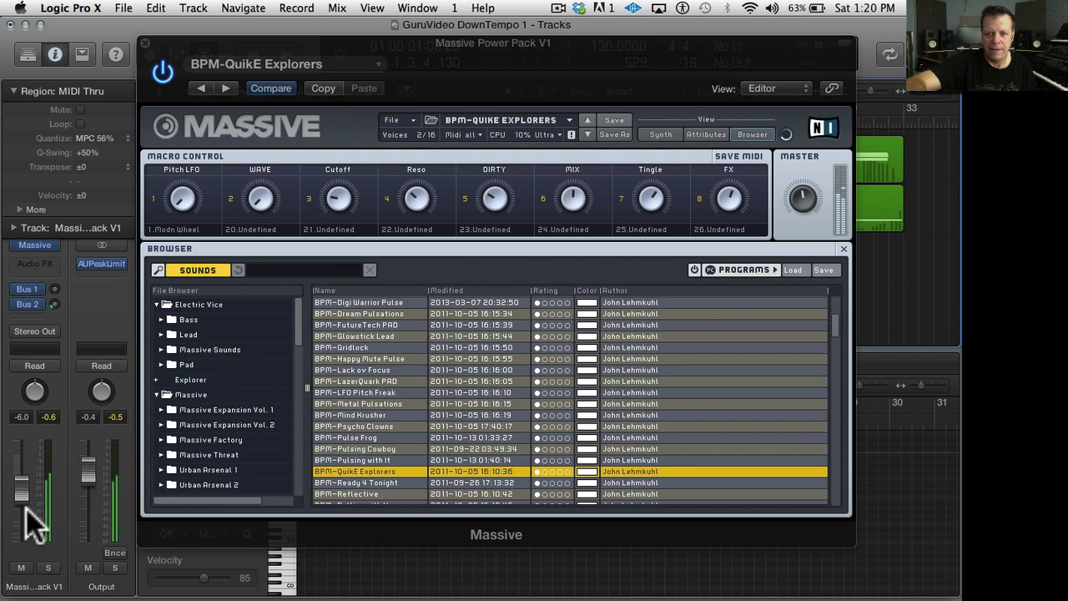
left_click(143, 43)
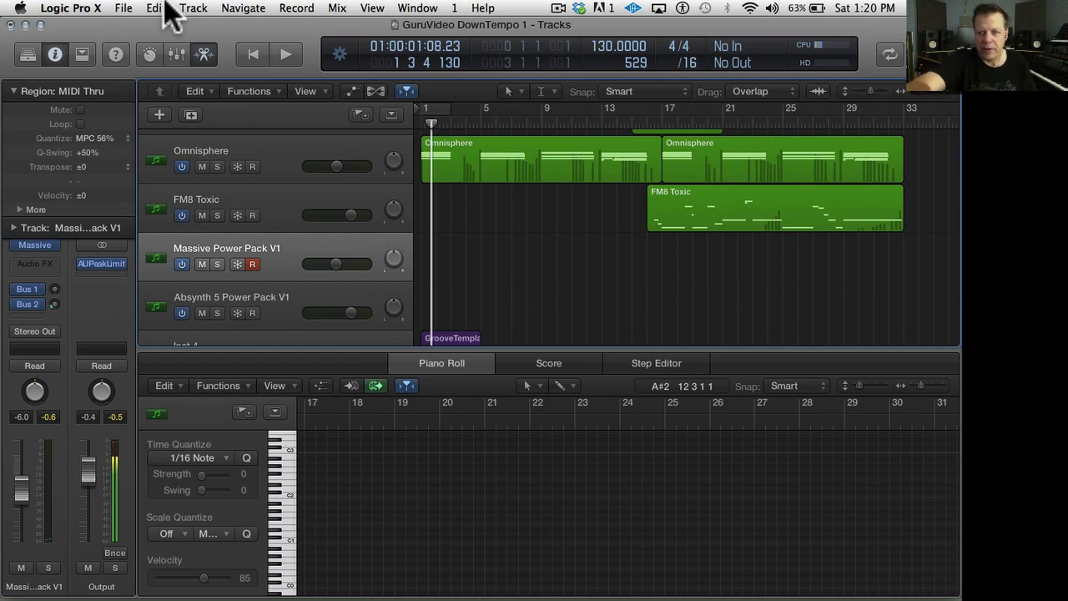
- Delete the Mic#31 region from the Mic track together with its recorded audio file
scroll(514, 280, "up", 5)
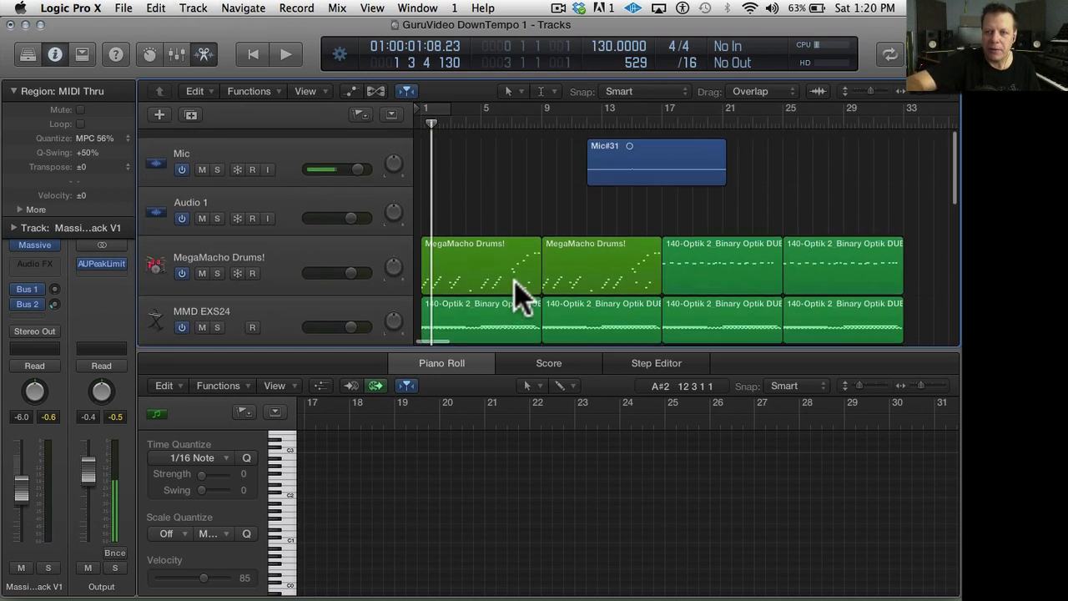
left_click(633, 153)
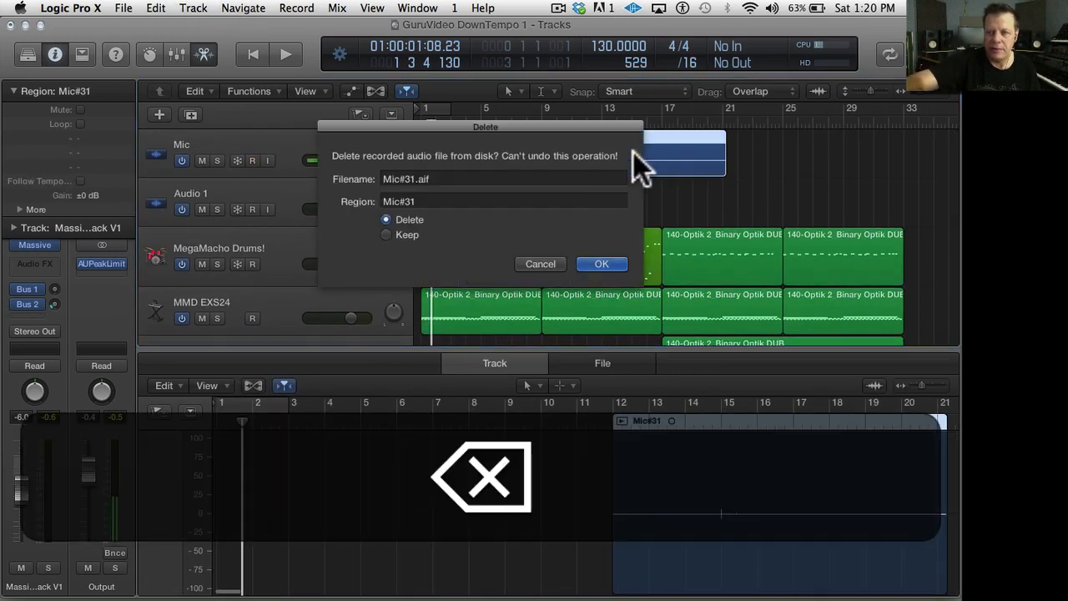
key("BackSpace")
key("Return")
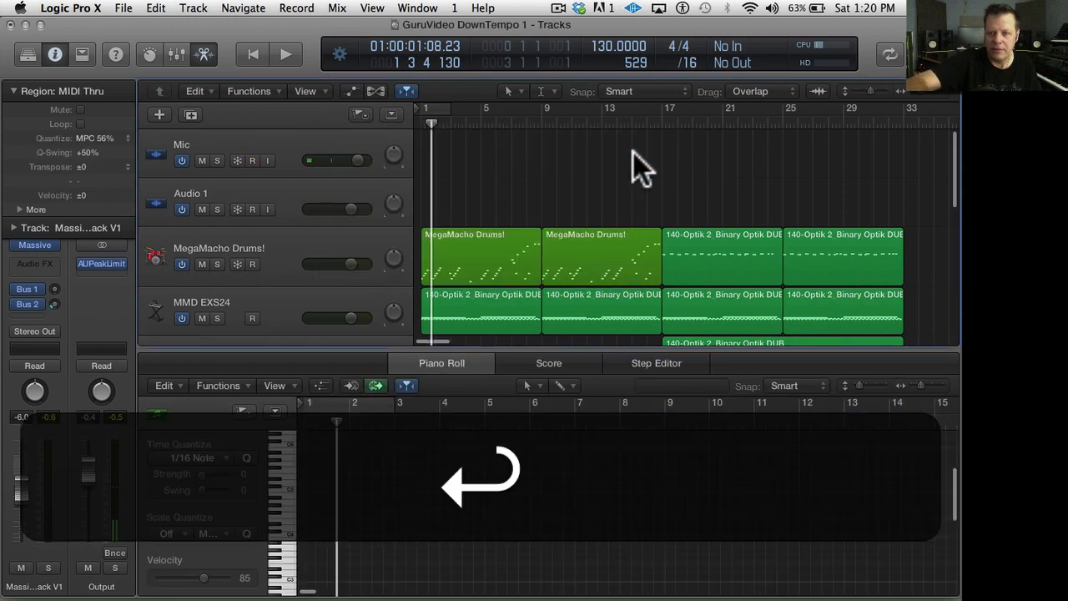
- Record a MIDI take on the Massive Power Pack V1 track, stopping in bar 10
scroll(634, 152, "down", 3)
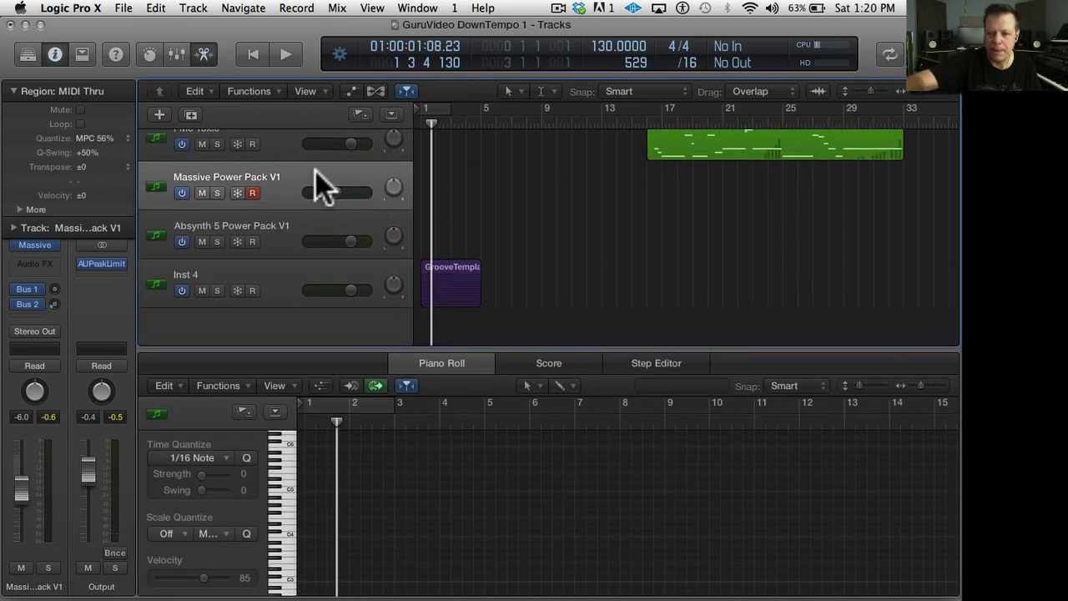
key("r")
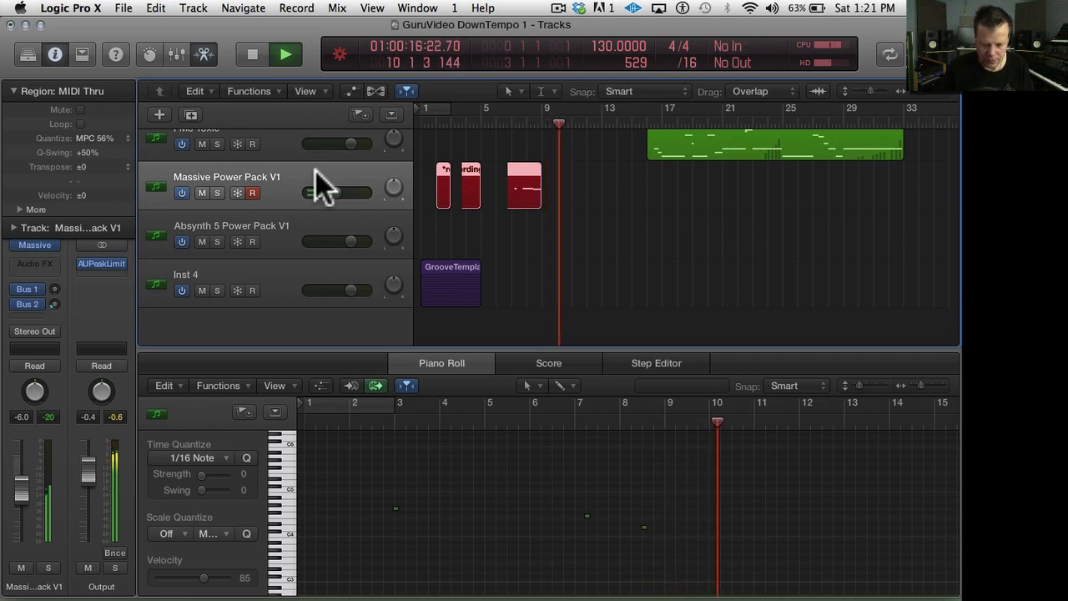
key("space")
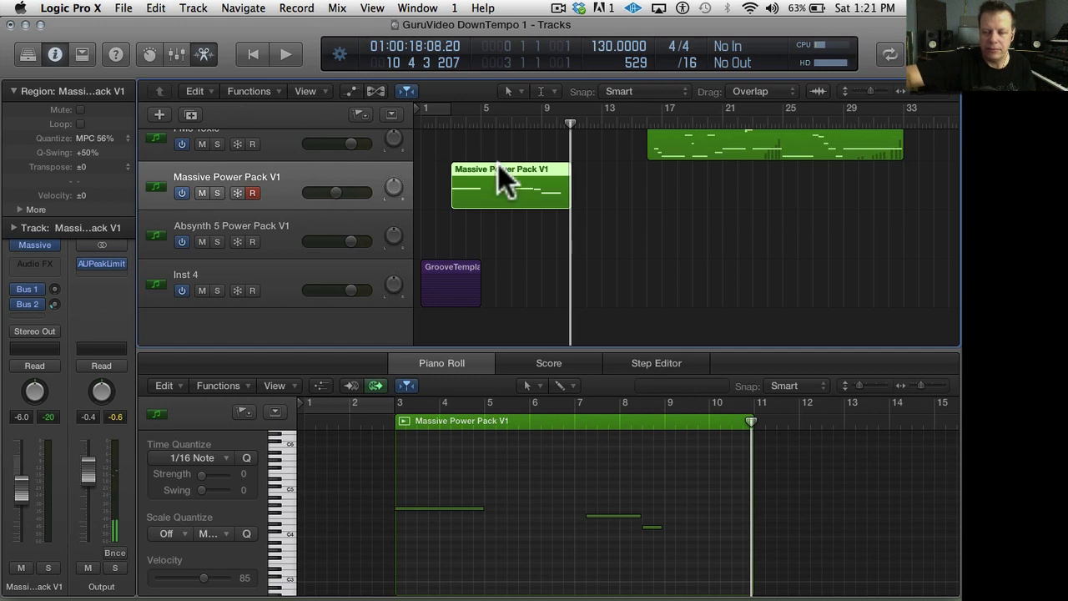
- Delete the newly recorded Massive Power Pack V1 region together with the Mic#32 region and its audio file
scroll(501, 174, "up", 5)
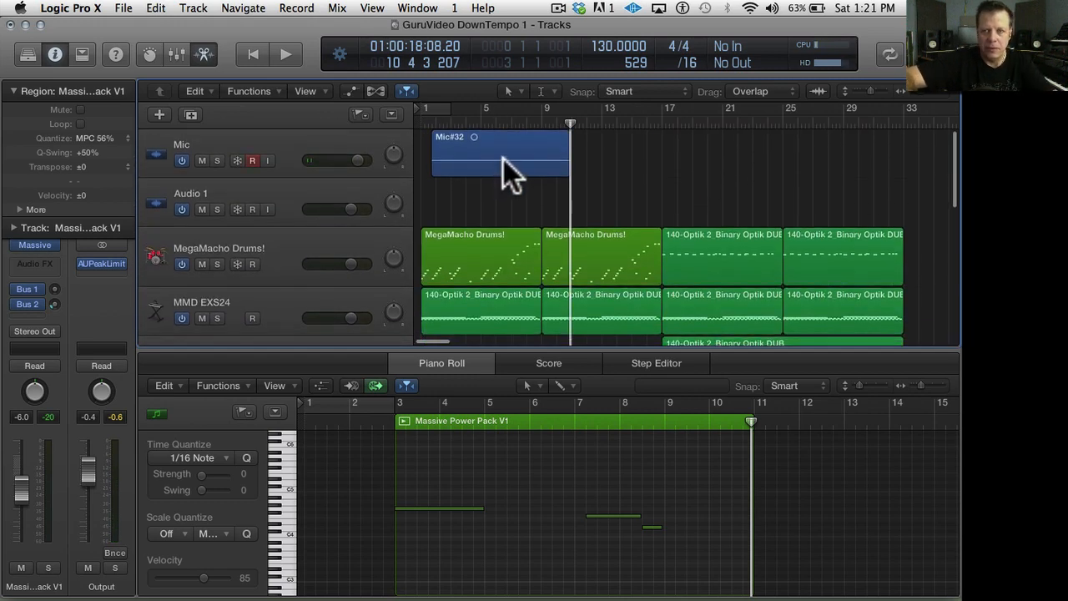
left_click(503, 158, "shift")
scroll(503, 159, "down", 5)
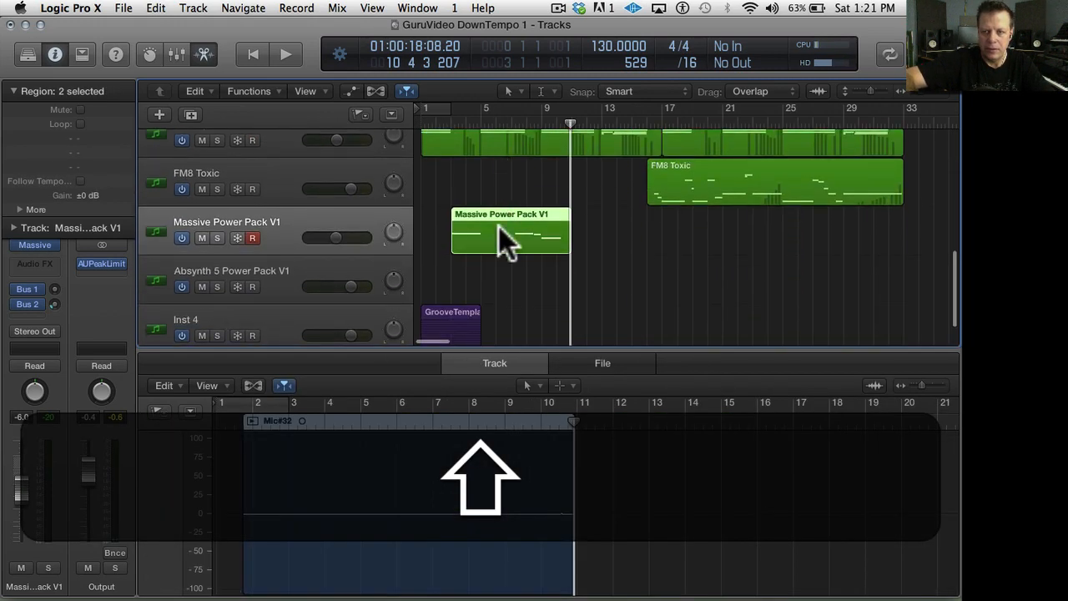
scroll(498, 225, "up", 3)
scroll(499, 227, "down", 2)
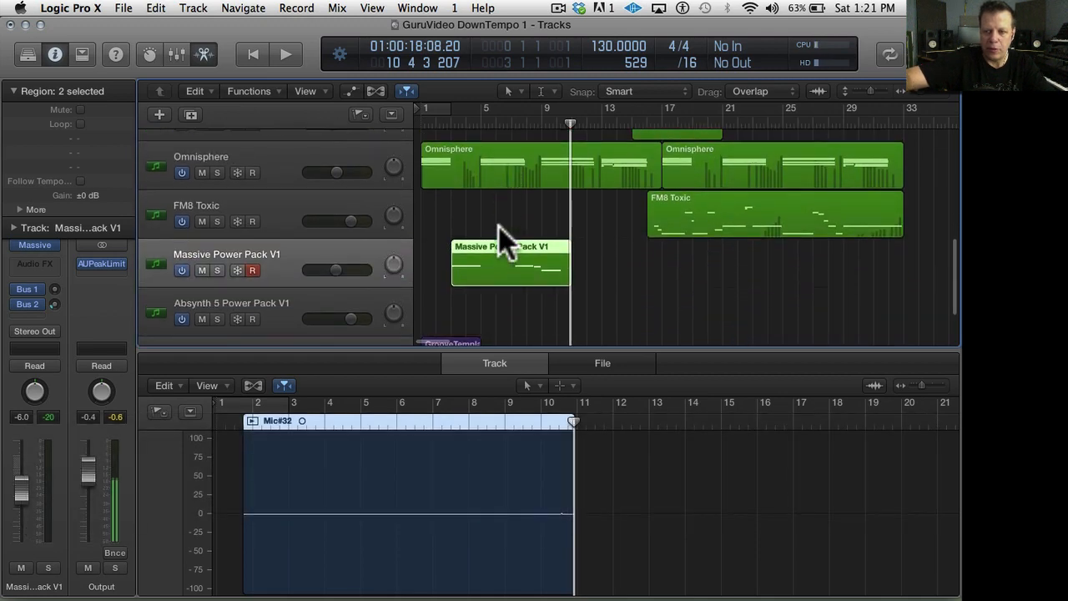
key("BackSpace")
key("Return")
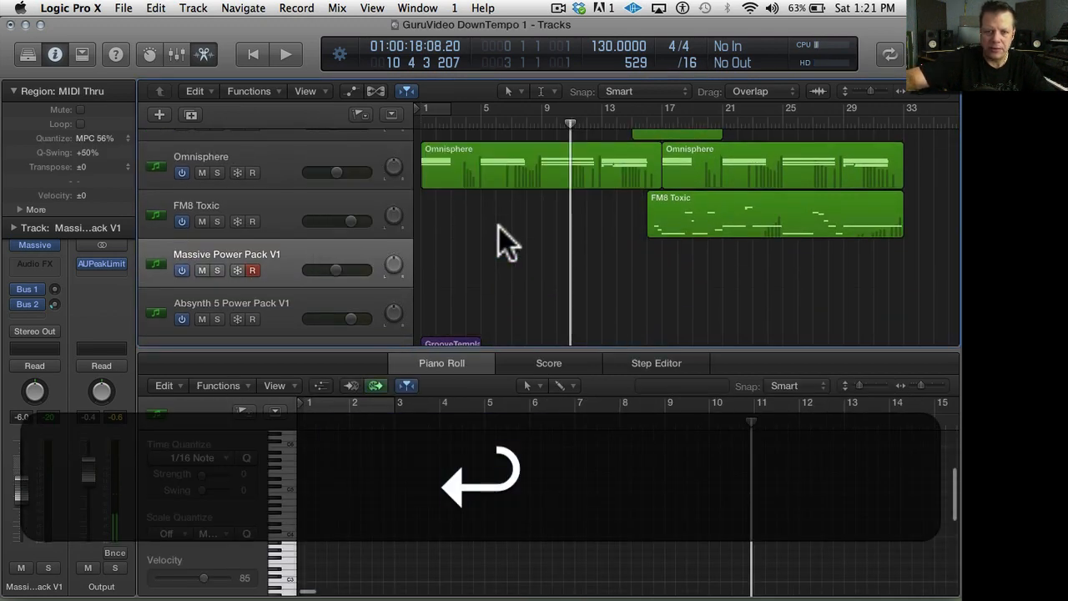
- Reopen Massive, load BPM-Star Commander and step forward through the following sounds to BPM-Transgressions
left_click(34, 245)
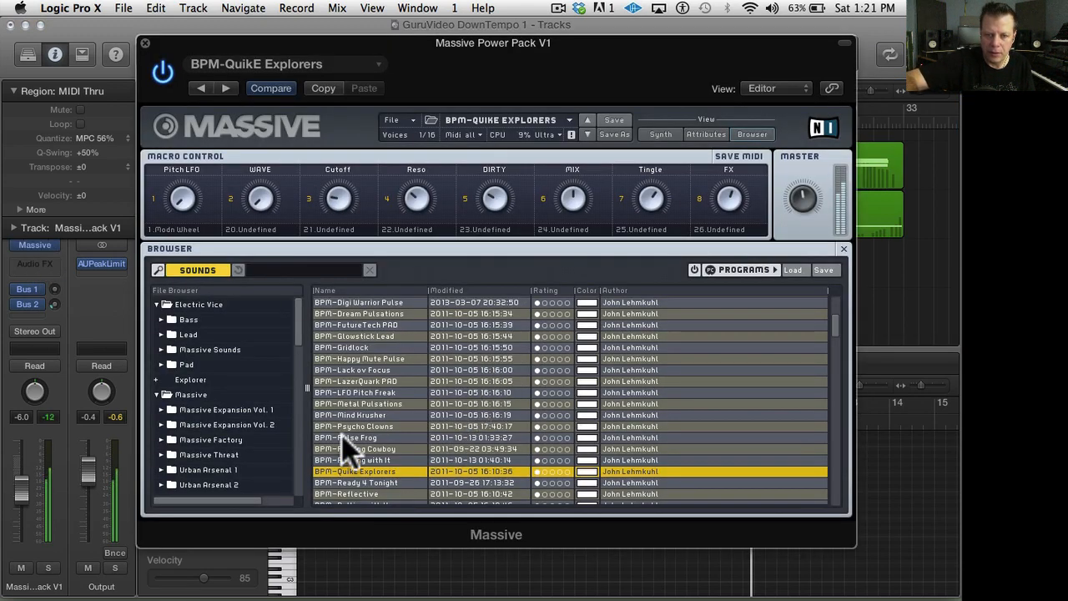
scroll(341, 434, "down", 5)
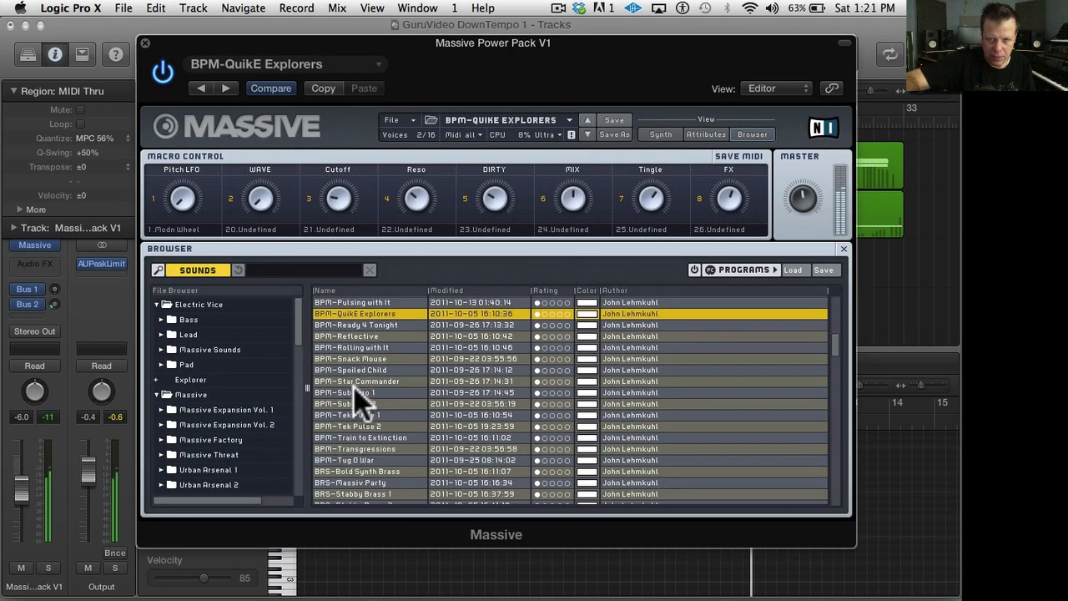
left_click(358, 381)
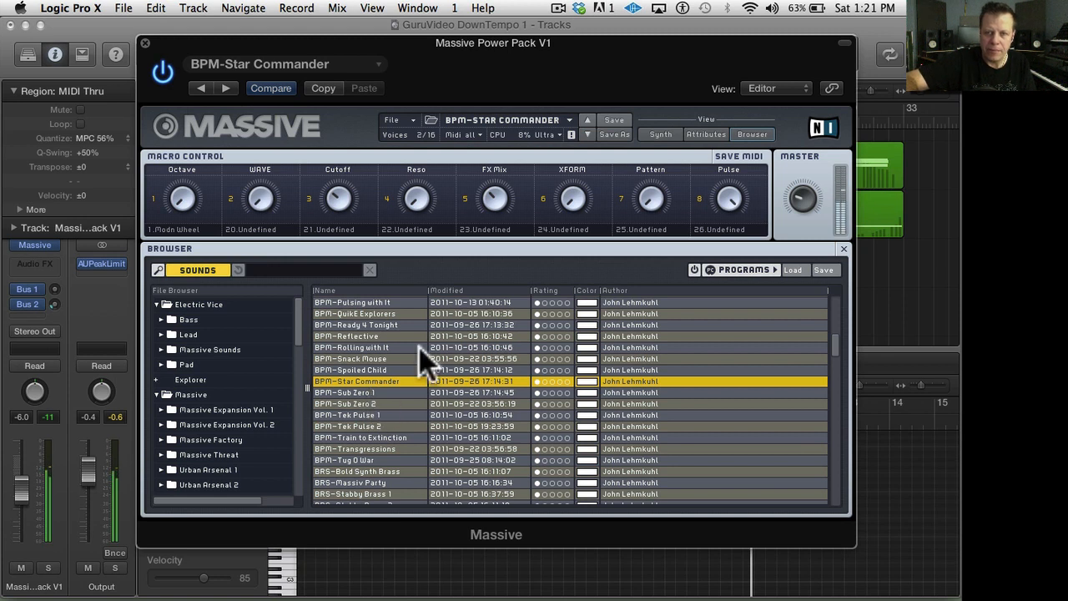
left_click(589, 137)
left_click(589, 136)
left_click(589, 137)
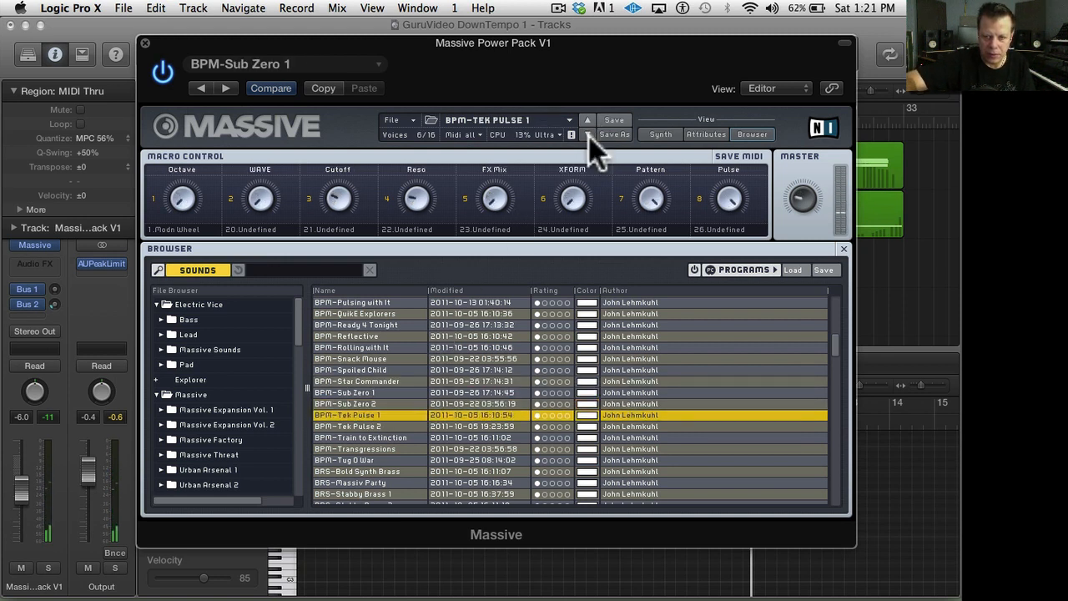
left_click(589, 136)
left_click(588, 136)
left_click(589, 137)
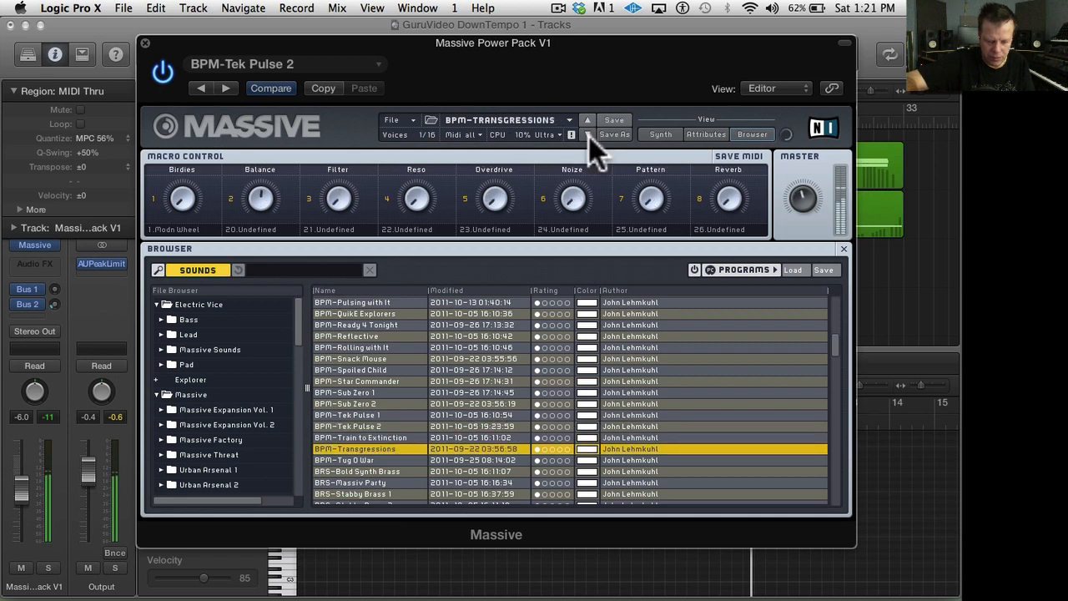
- Audition BPM-Tug O War and step on through the BRS and BS sounds as far as BS-Brite Snapper
left_click(589, 137)
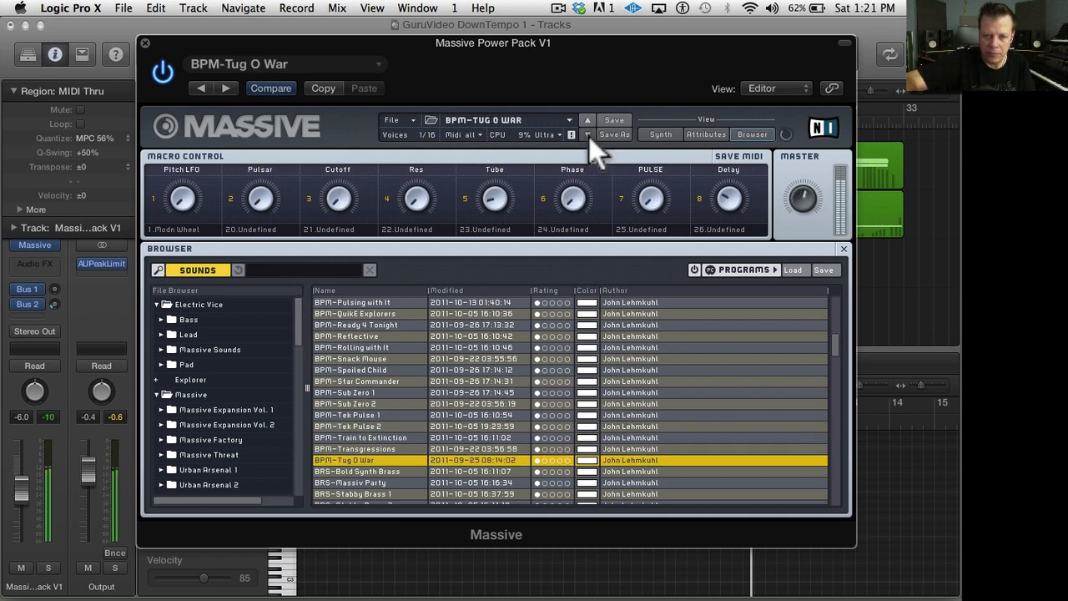
left_click(589, 136)
left_click(589, 137)
left_click(589, 137)
left_click(588, 137)
left_click(589, 137)
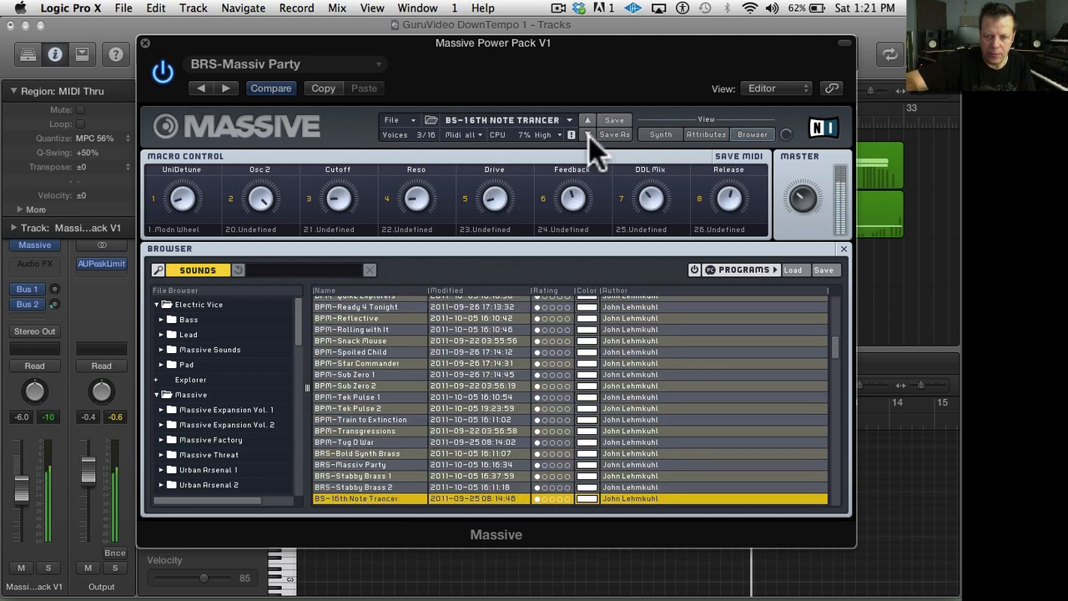
left_click(589, 137)
left_click(589, 136)
left_click(589, 137)
left_click(589, 137)
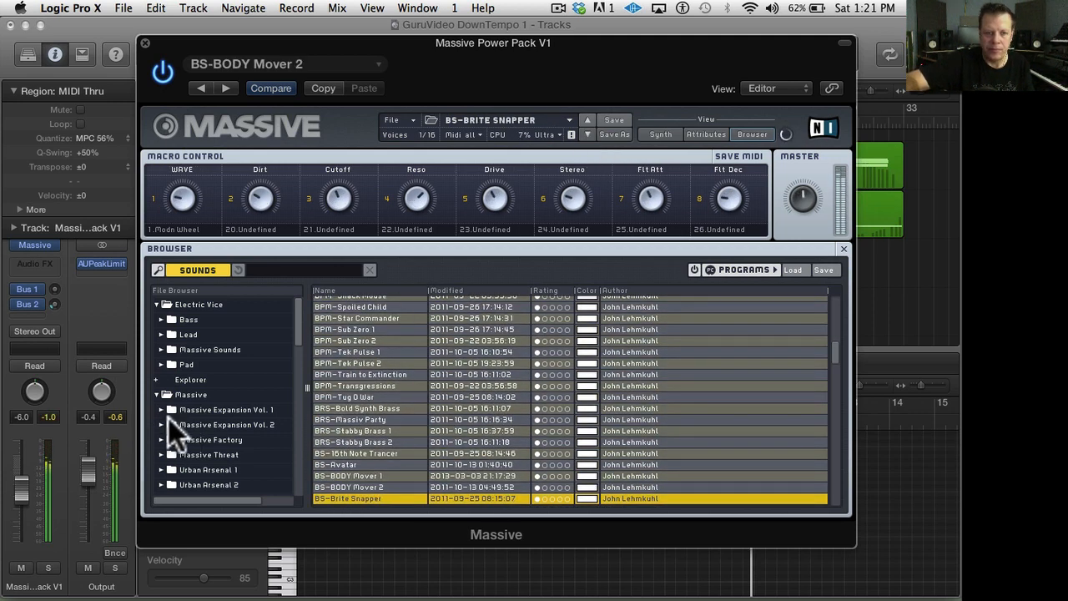
- Browse the Massive sounds down to the FX group, audition FX-Noise Sweep and load FX-Harlem SWEEP
scroll(340, 375, "down", 10)
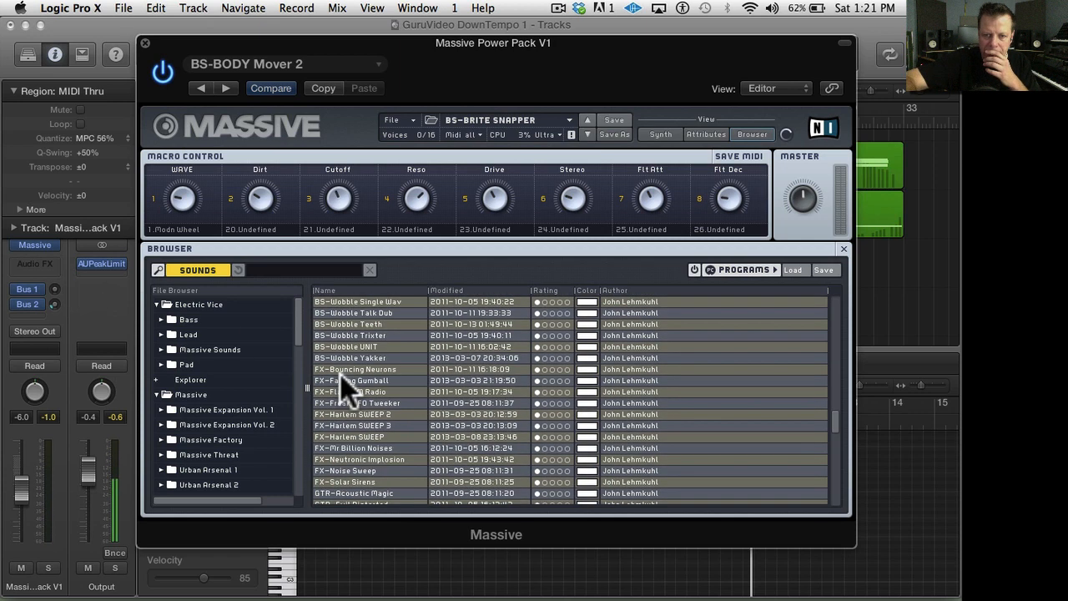
scroll(341, 375, "down", 3)
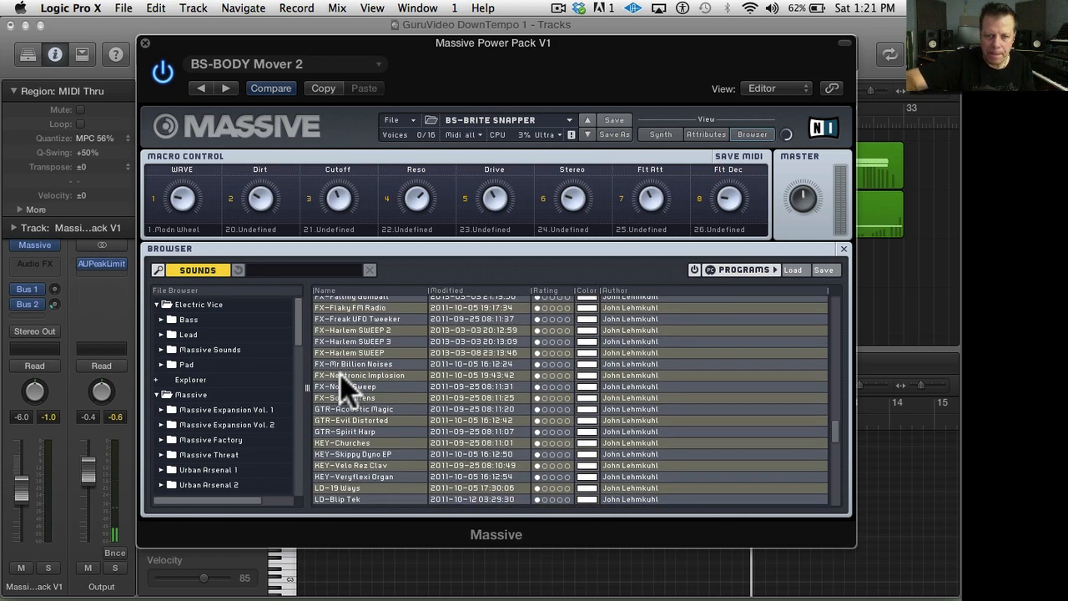
scroll(340, 375, "up", 2)
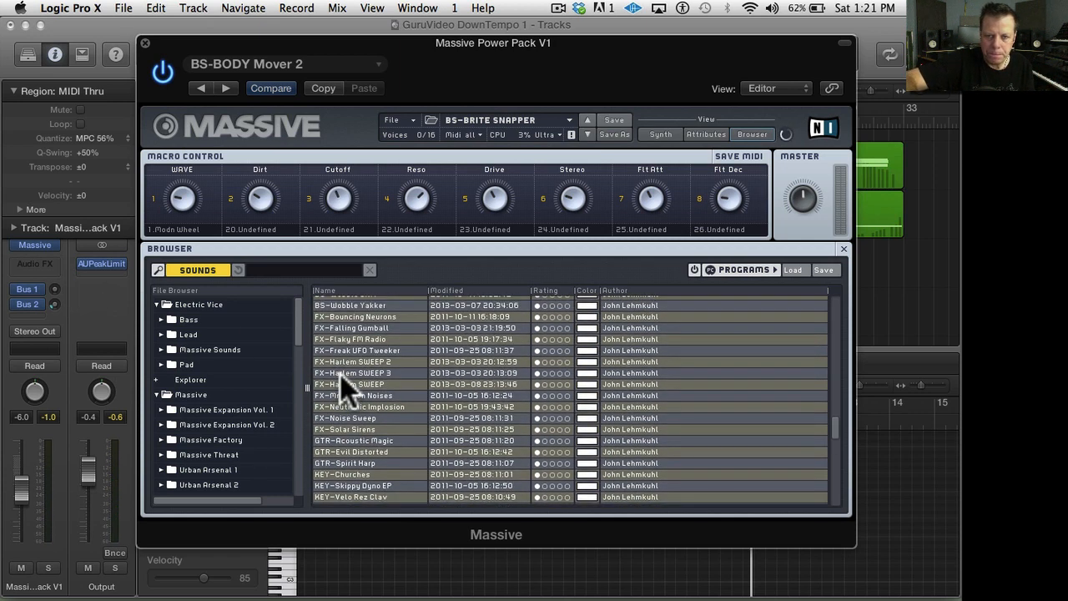
left_click(344, 417)
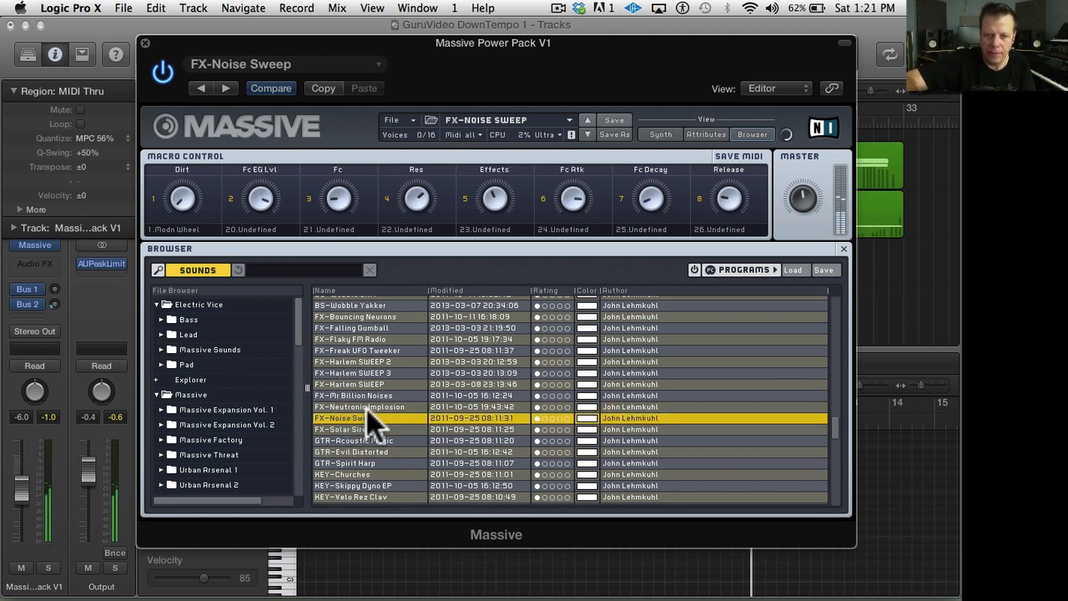
left_click(367, 384)
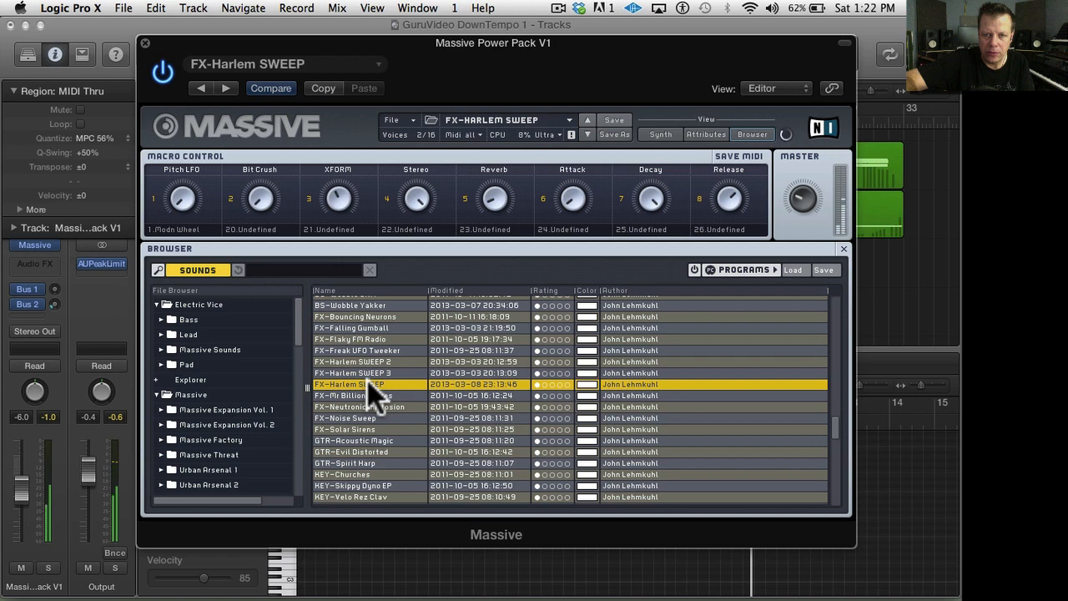
- Lower the Massive Power Pack V1 channel volume to -9.4 dB and close the Massive window
left_click_drag(22, 484, 21, 500)
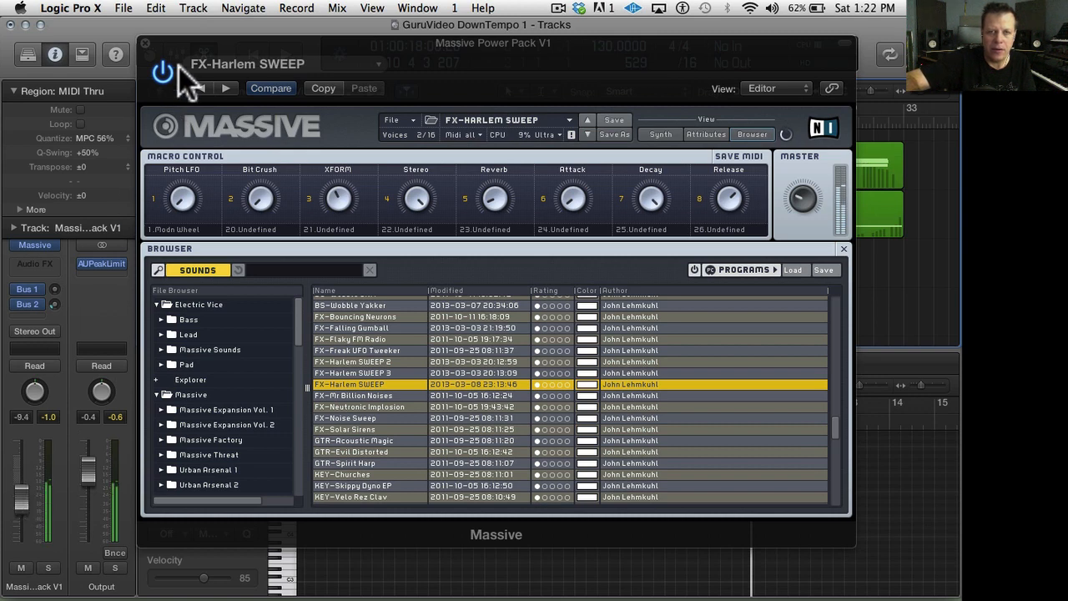
left_click(144, 42)
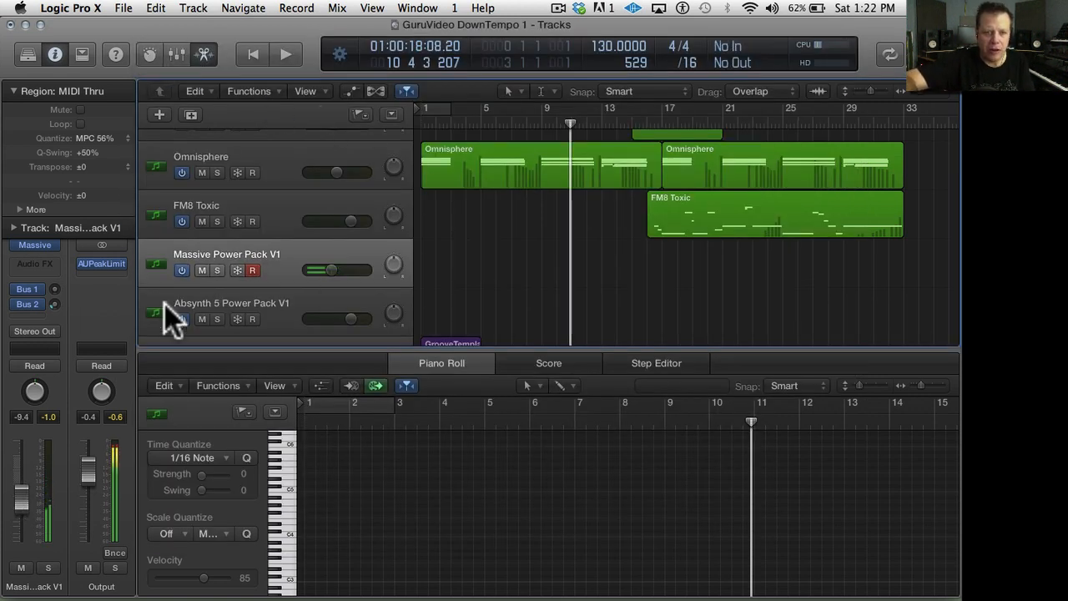
left_click(29, 244)
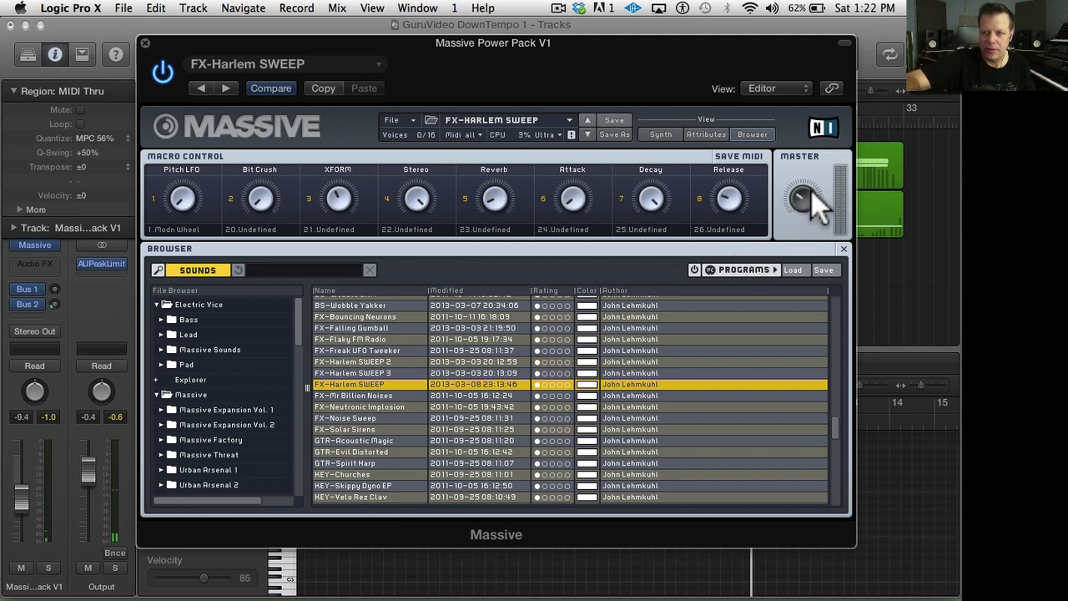
left_click(144, 43)
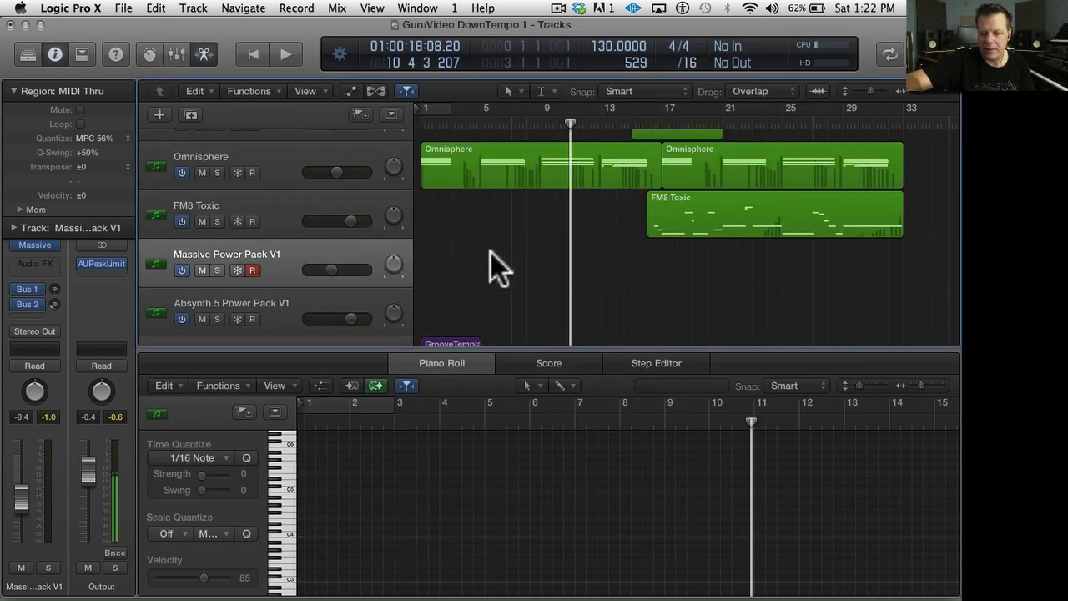
- Record a MIDI take of the sweep on the Massive Power Pack V1 track, stopping in bar 17
scroll(669, 200, "up", 3)
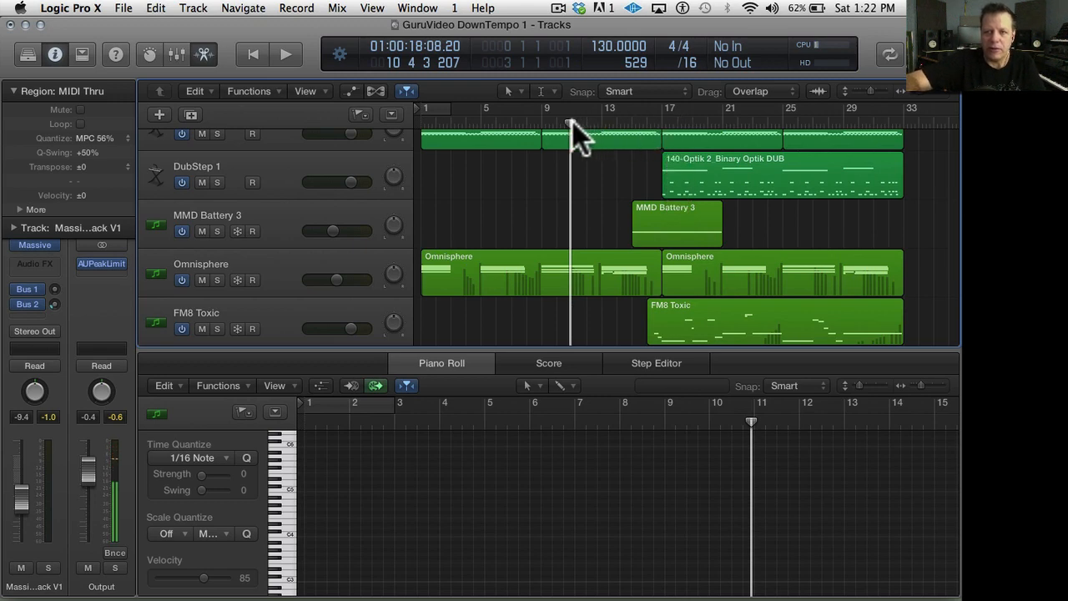
key("r")
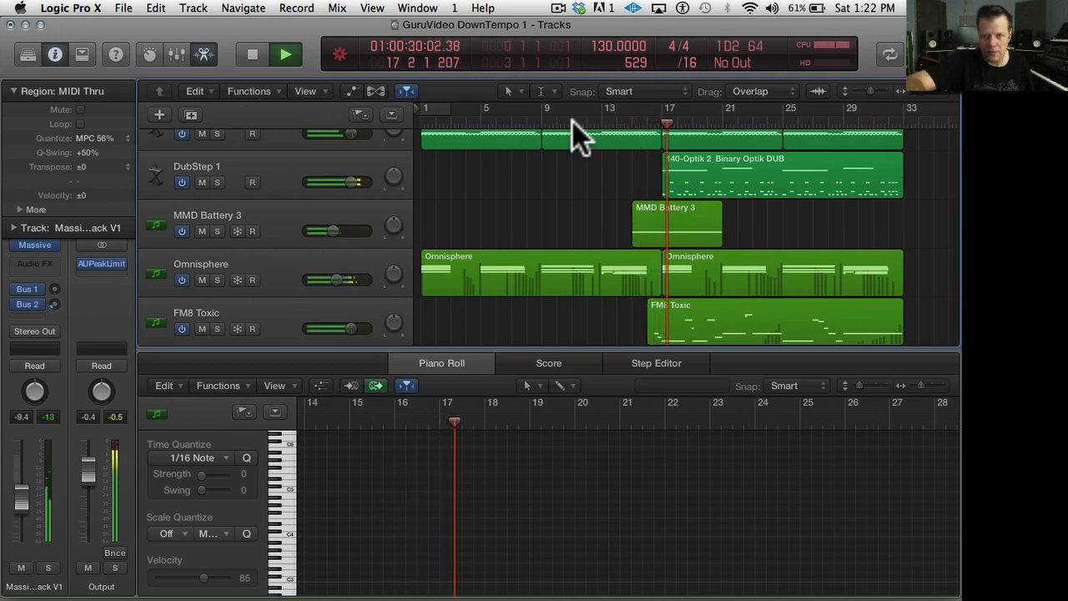
key("space")
left_click(584, 142)
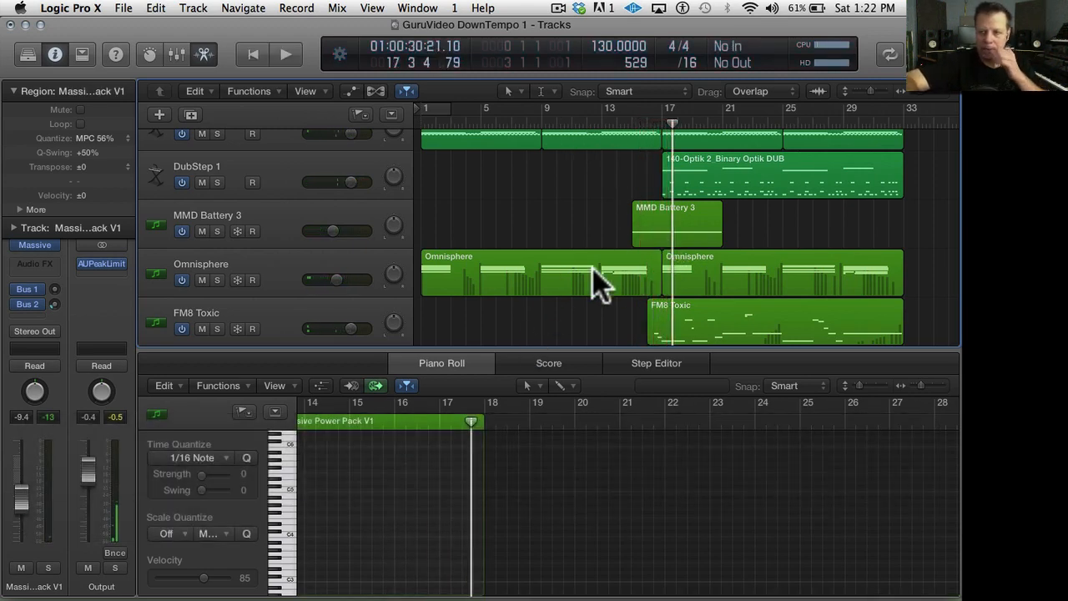
- Delete the Mic#33 region from the Mic track together with its recorded audio file
scroll(593, 267, "down", 5)
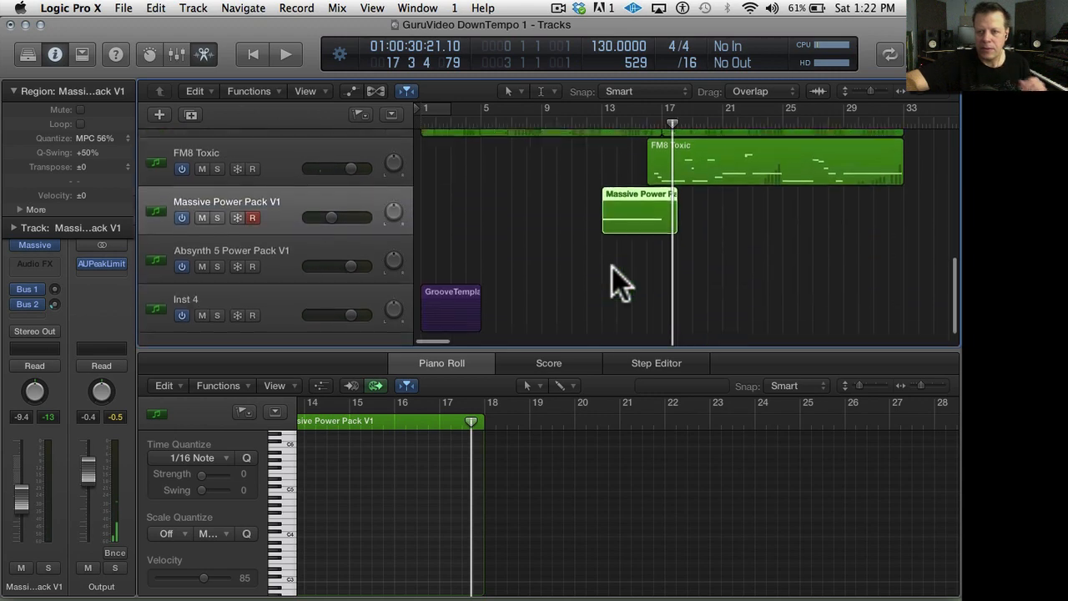
left_click(530, 271)
scroll(599, 200, "up", 10)
left_click(623, 146)
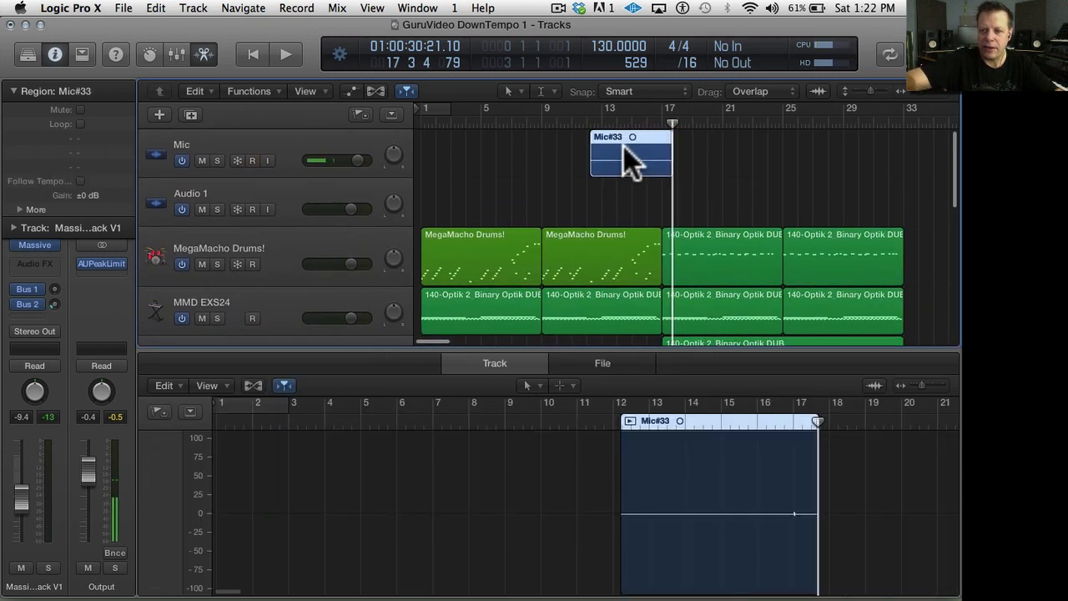
key("BackSpace")
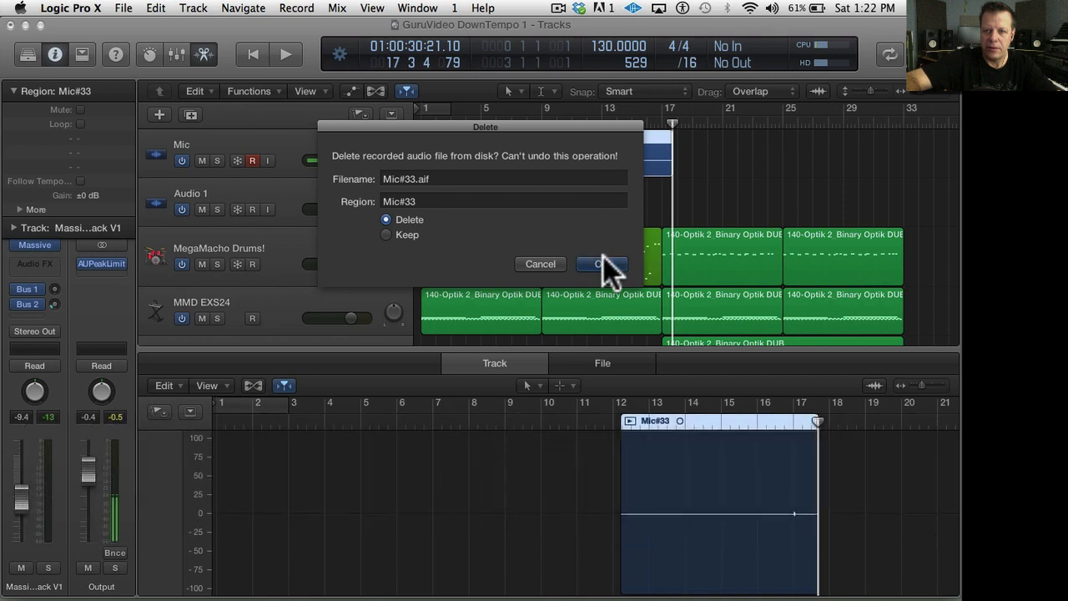
left_click(606, 264)
- Insert an Echo effect on the Massive Power Pack V1 track and set its time to 1/4
scroll(581, 269, "down", 5)
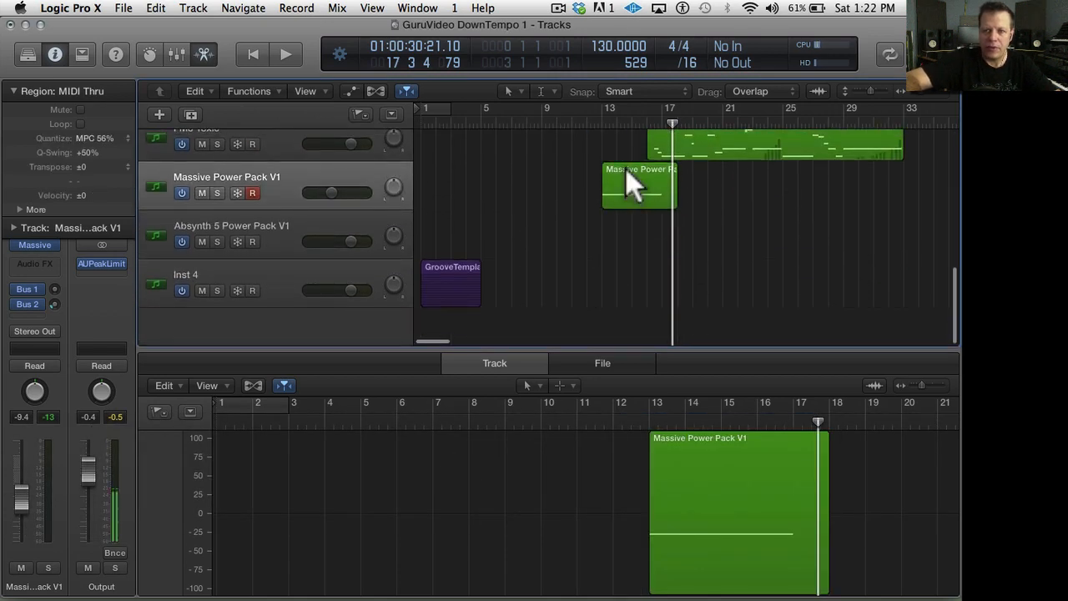
left_click(626, 171)
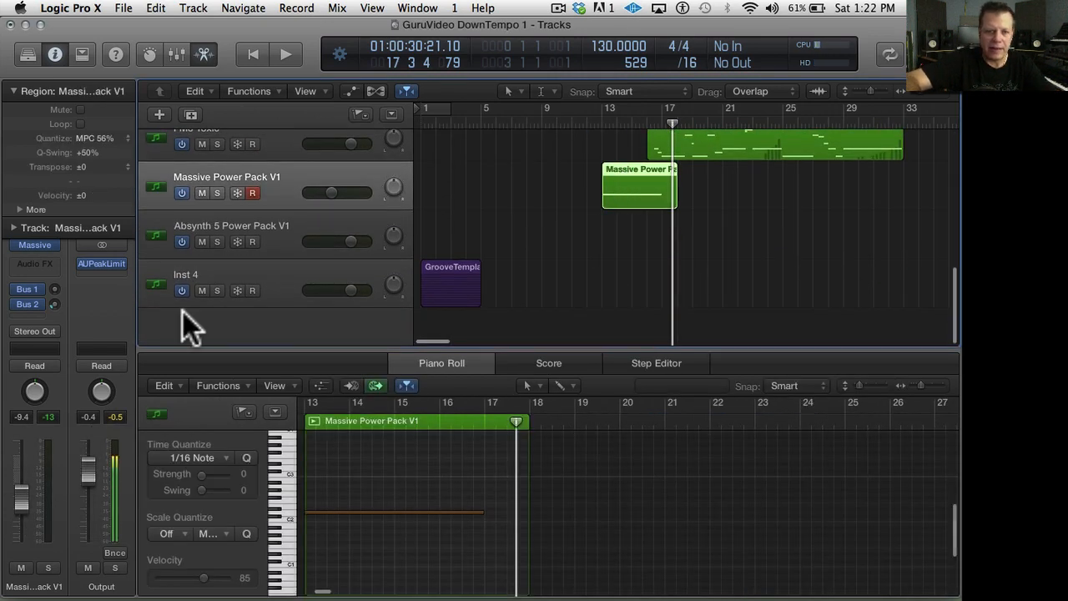
left_click(30, 262)
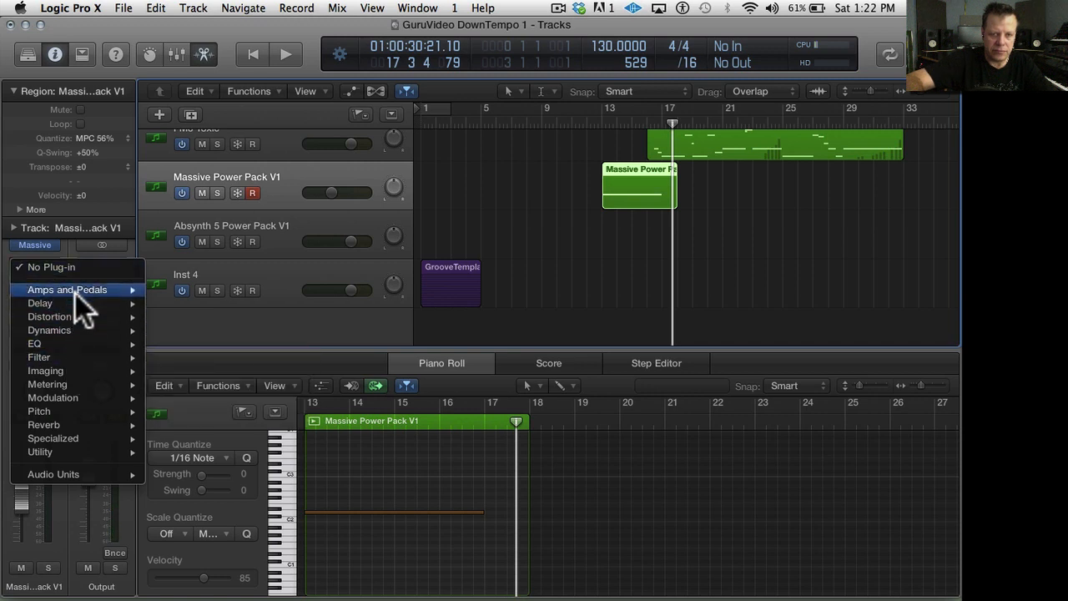
mouse_move(75, 303)
left_click(185, 316)
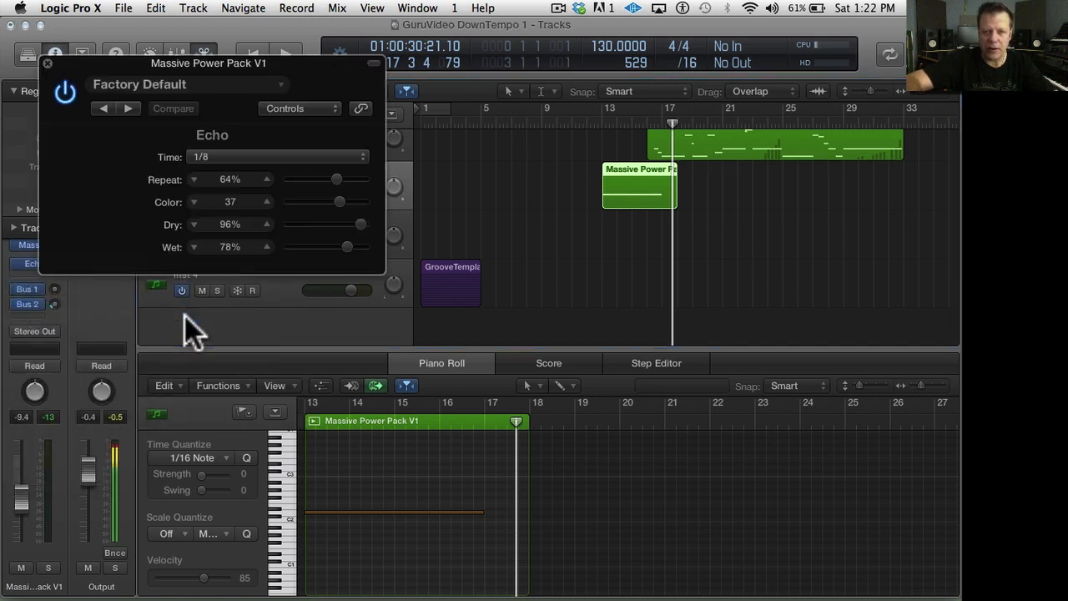
left_click(269, 157)
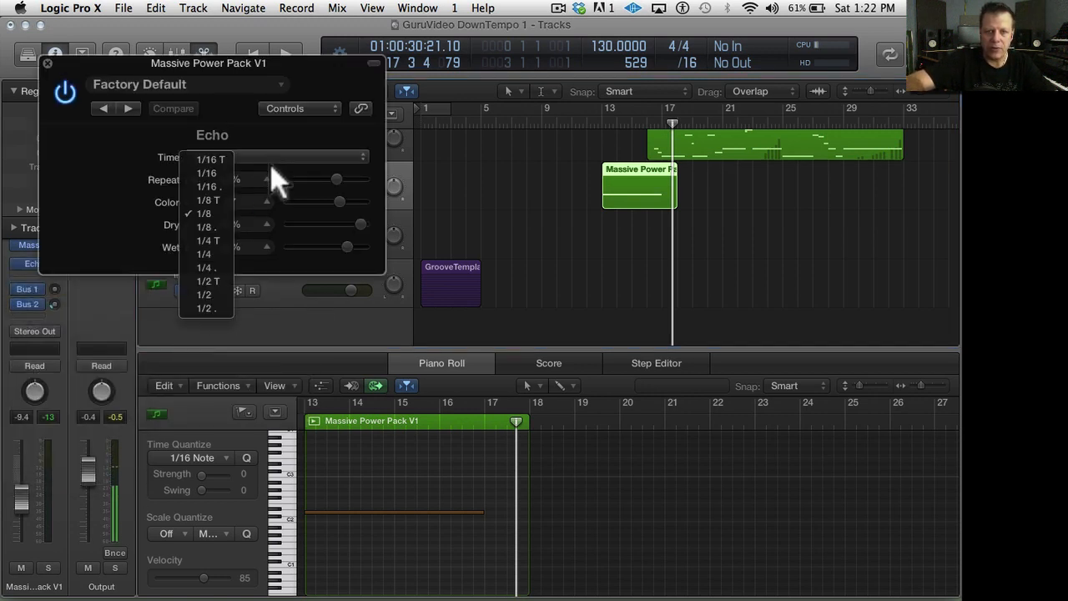
left_click(209, 252)
scroll(664, 200, "up", 5)
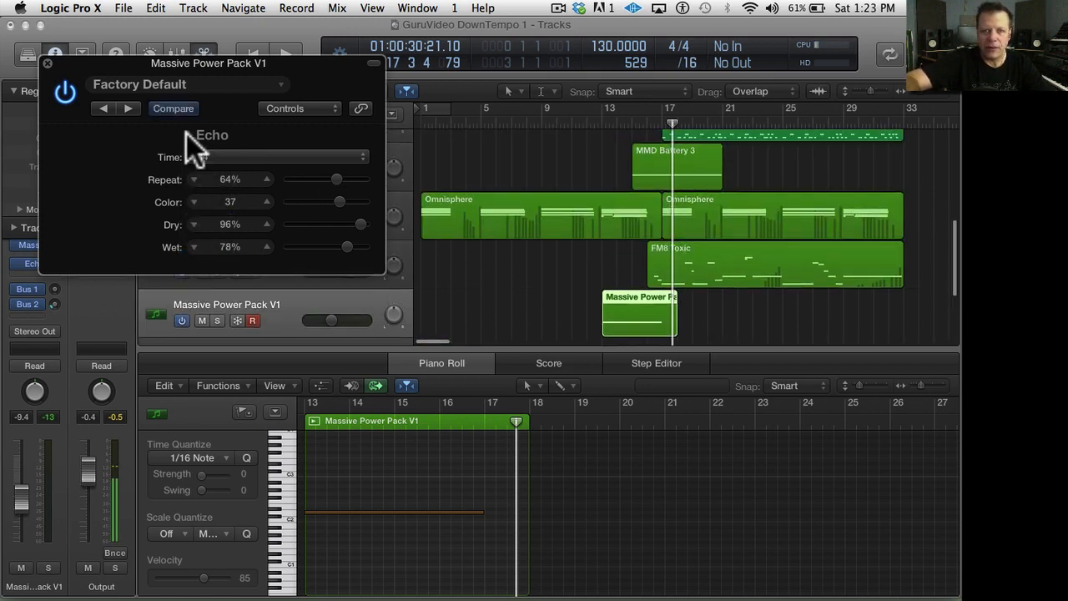
left_click(47, 63)
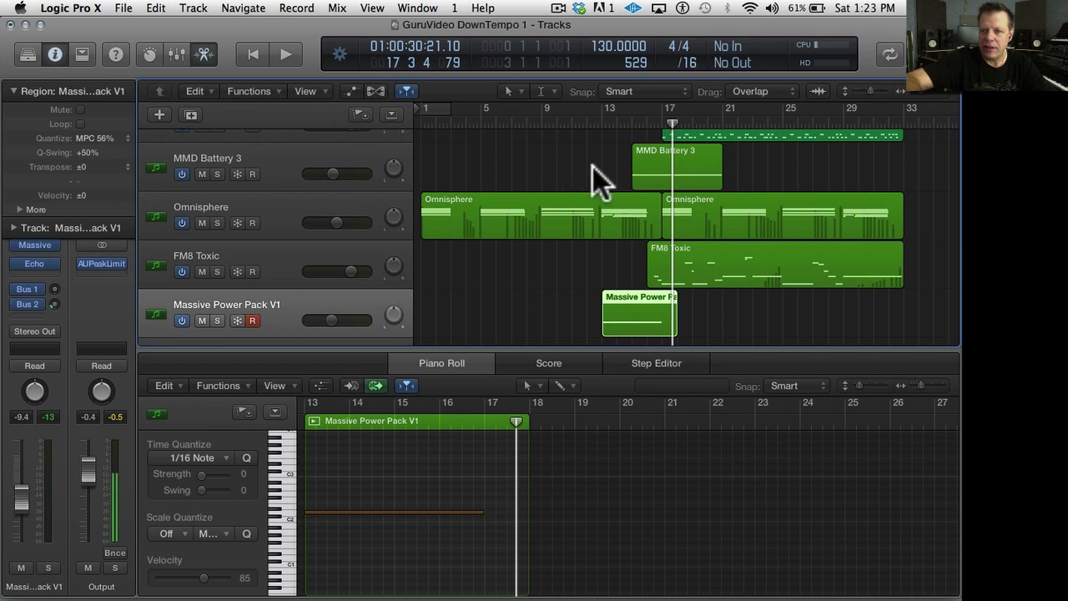
- Play the arrangement from about bar 12 to bar 23 to check the sweep with its echo
left_click(724, 198)
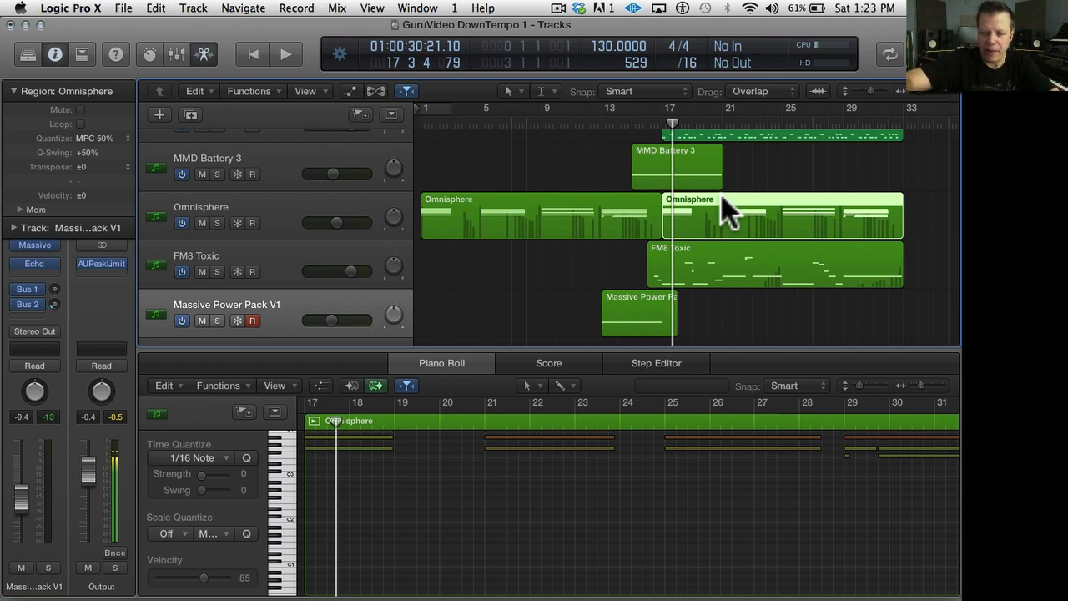
double_click(591, 120)
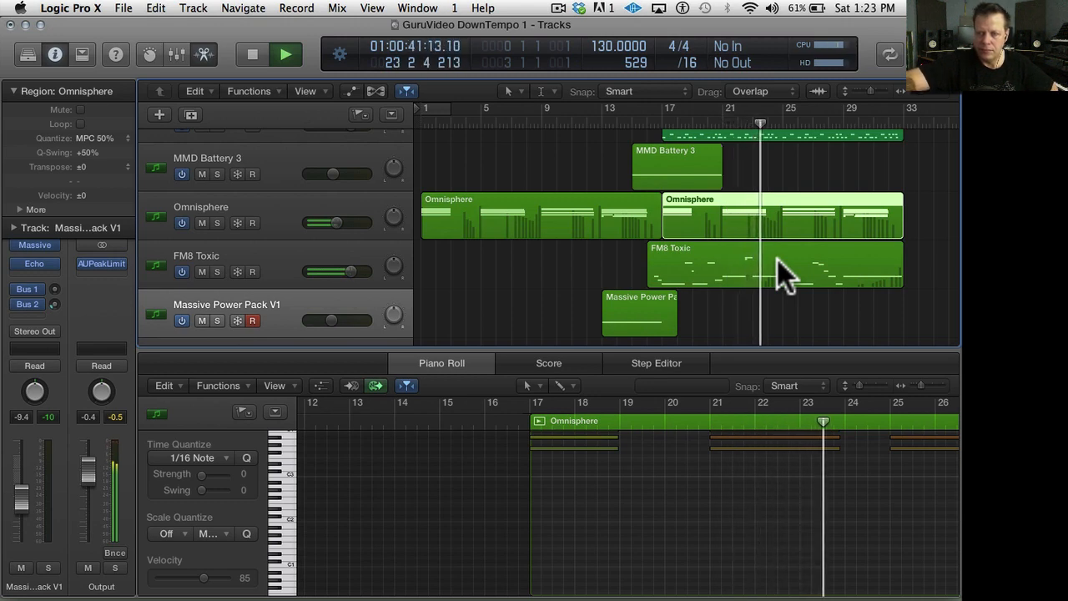
key("space")
- Select the Absynth 5 Power Pack V1 track, open its instrument and show the PlugInGuru Absynth 5 V1 sounds in the file browser
scroll(474, 260, "up", 5)
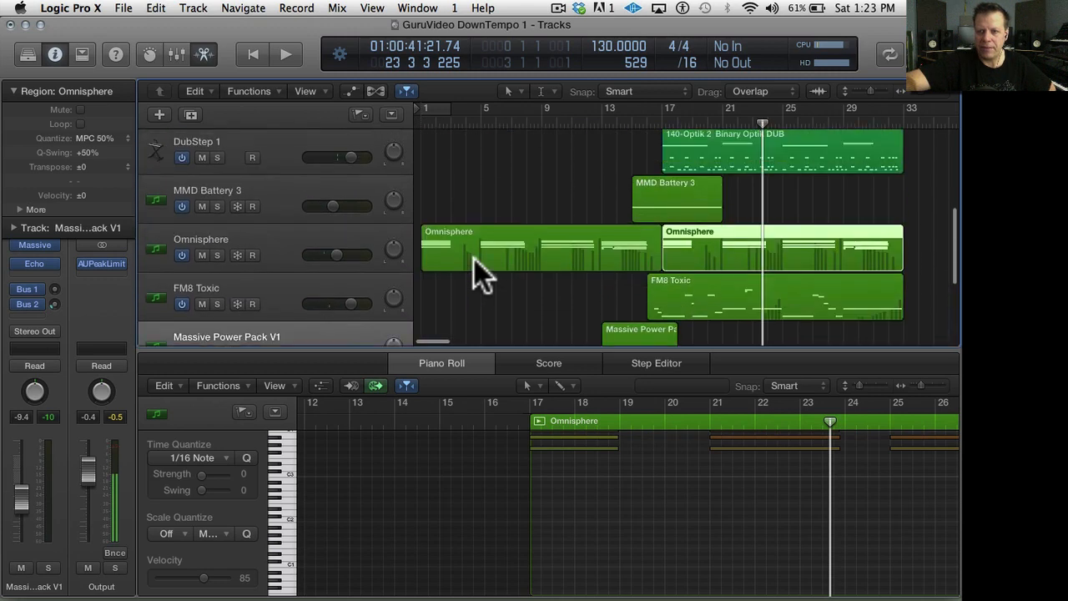
scroll(444, 289, "down", 5)
left_click(445, 291)
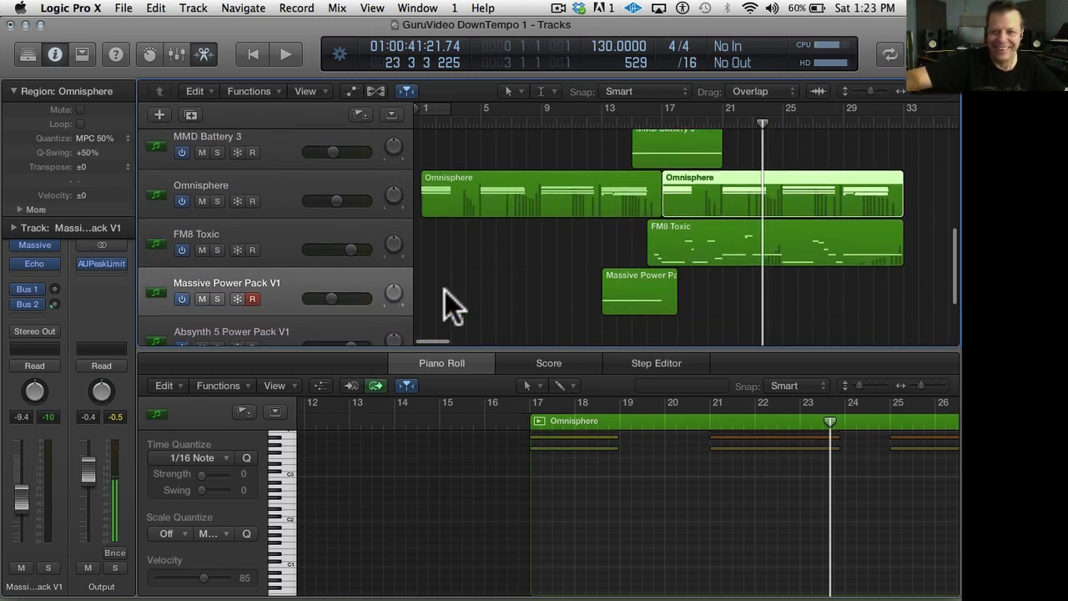
scroll(445, 291, "down", 3)
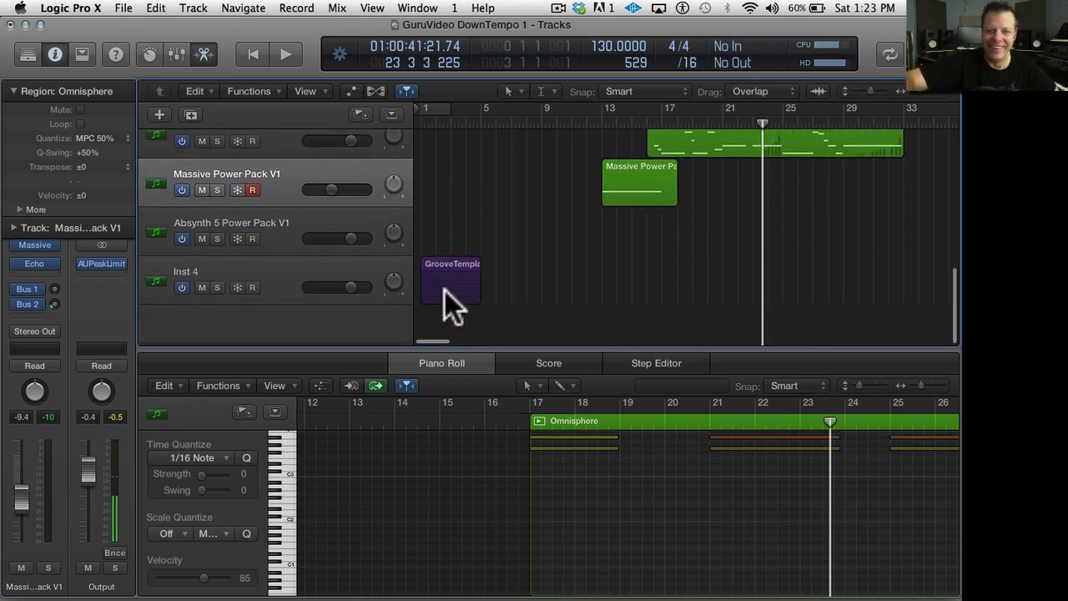
left_click(304, 216)
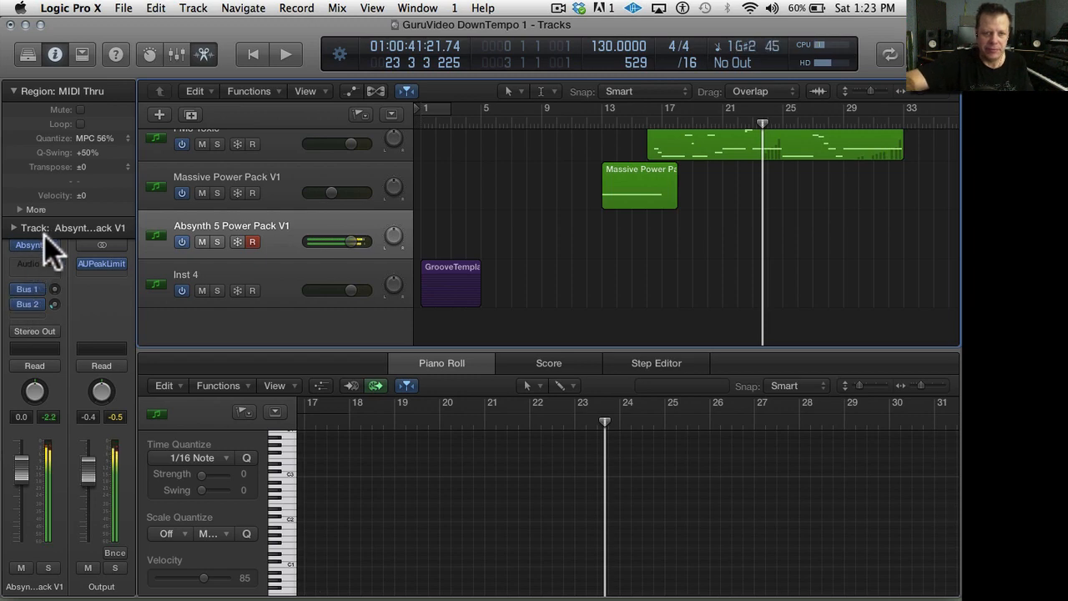
double_click(269, 234)
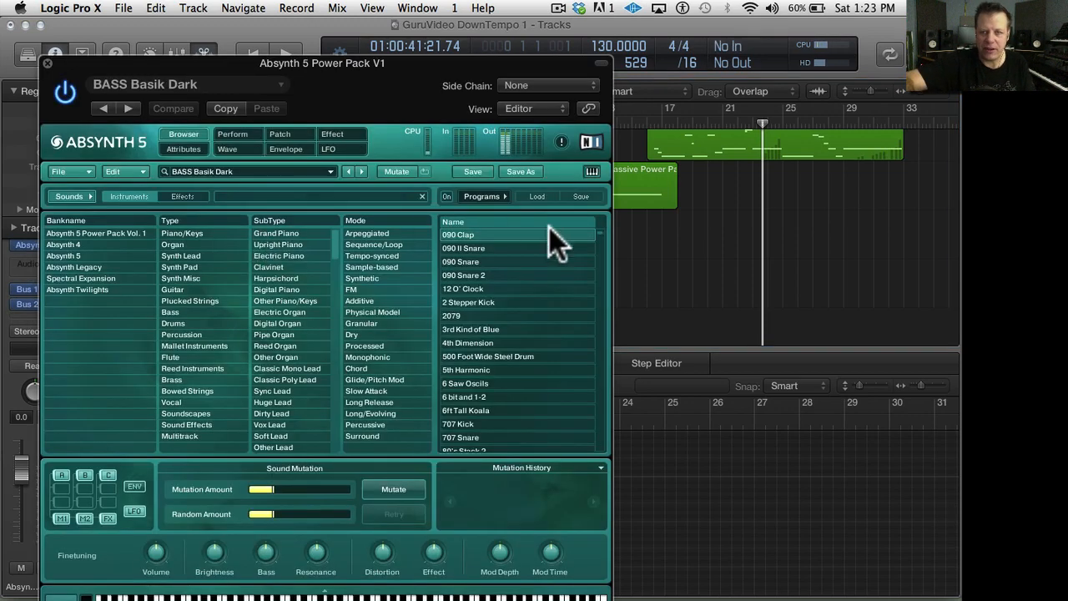
left_click(75, 193)
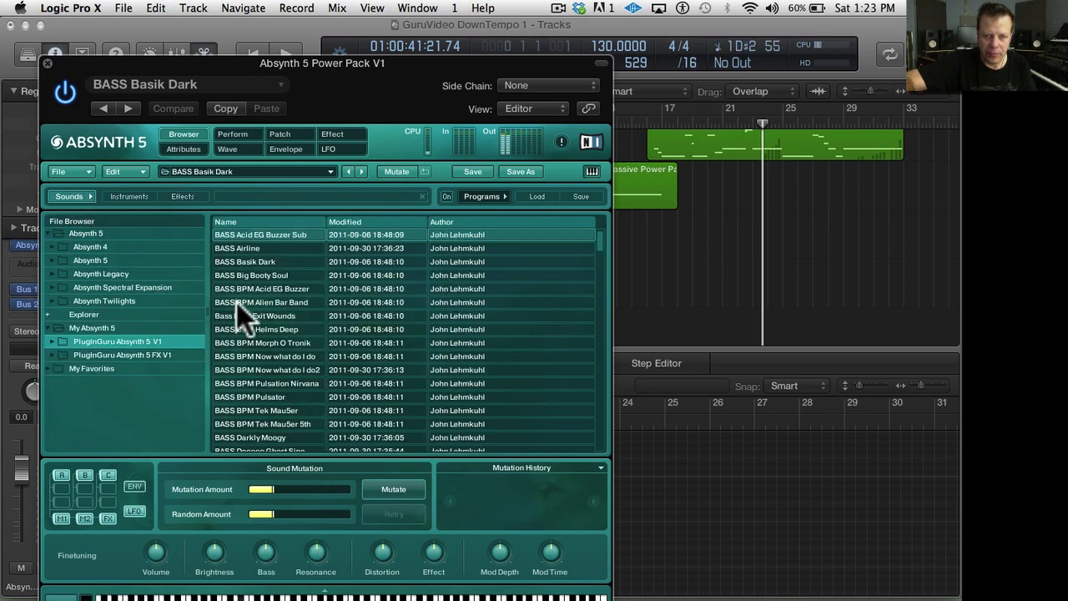
- Audition the Absynth sounds BASS Airline, BASS Raw SAW 5th and BASS Raw SQUARE 5th, and load BASS Rude Bertha LFO
left_click(254, 244)
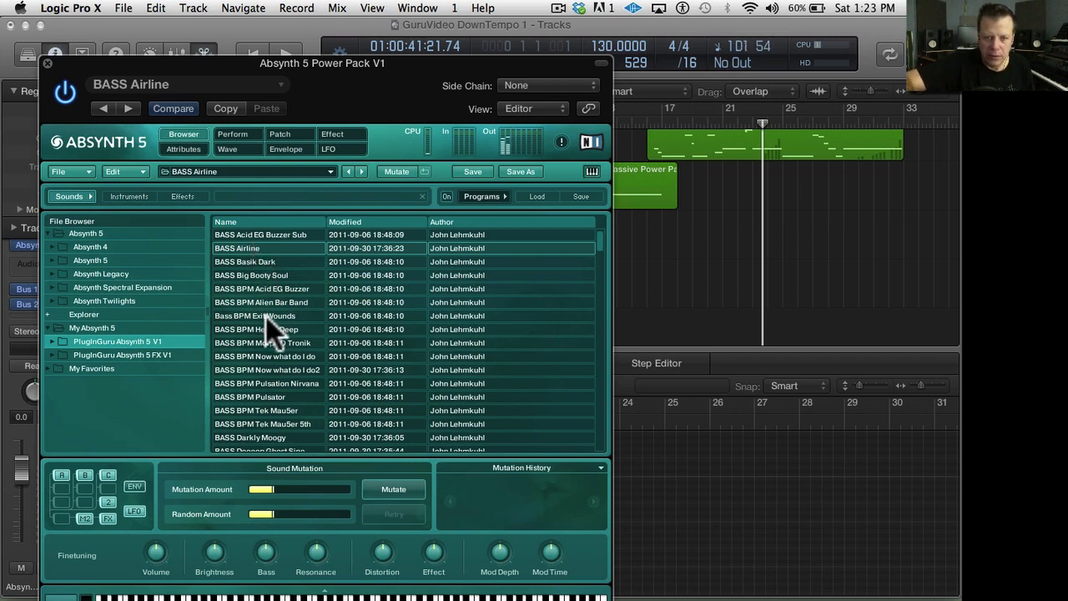
scroll(265, 315, "down", 5)
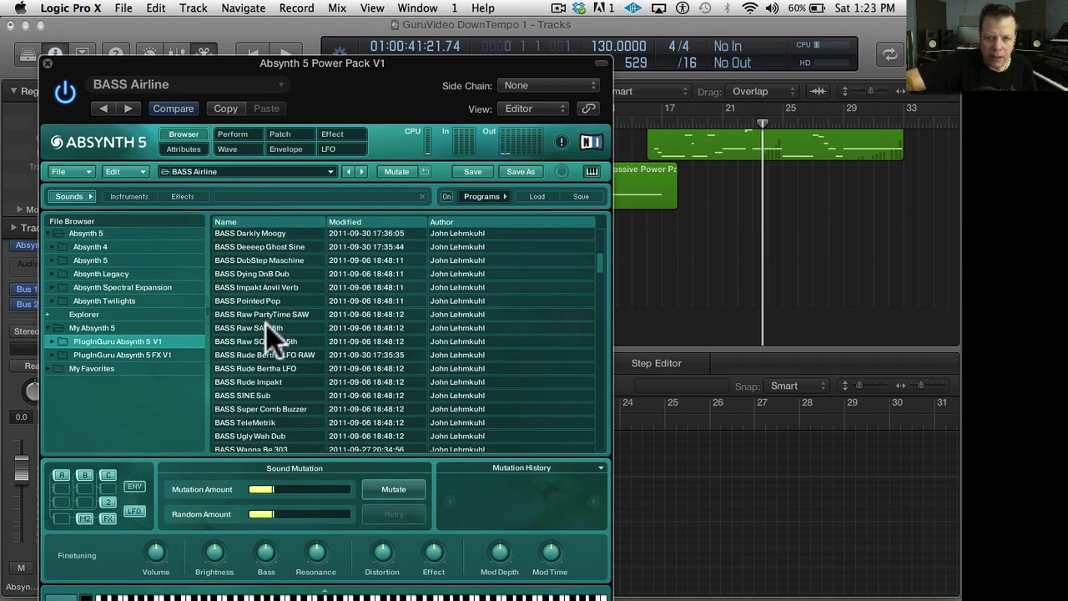
left_click(266, 328)
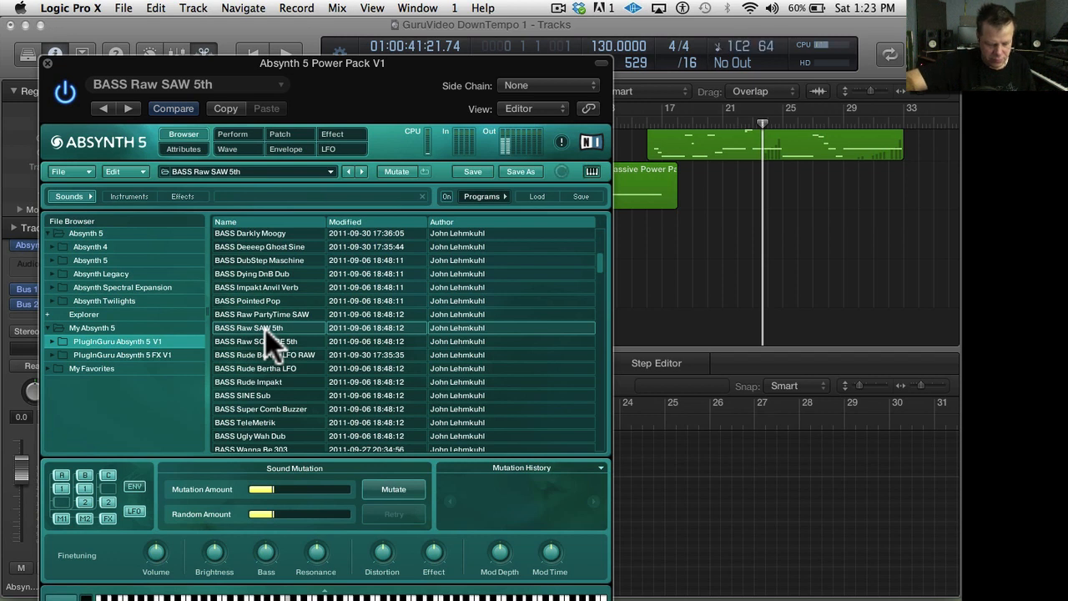
left_click(266, 337)
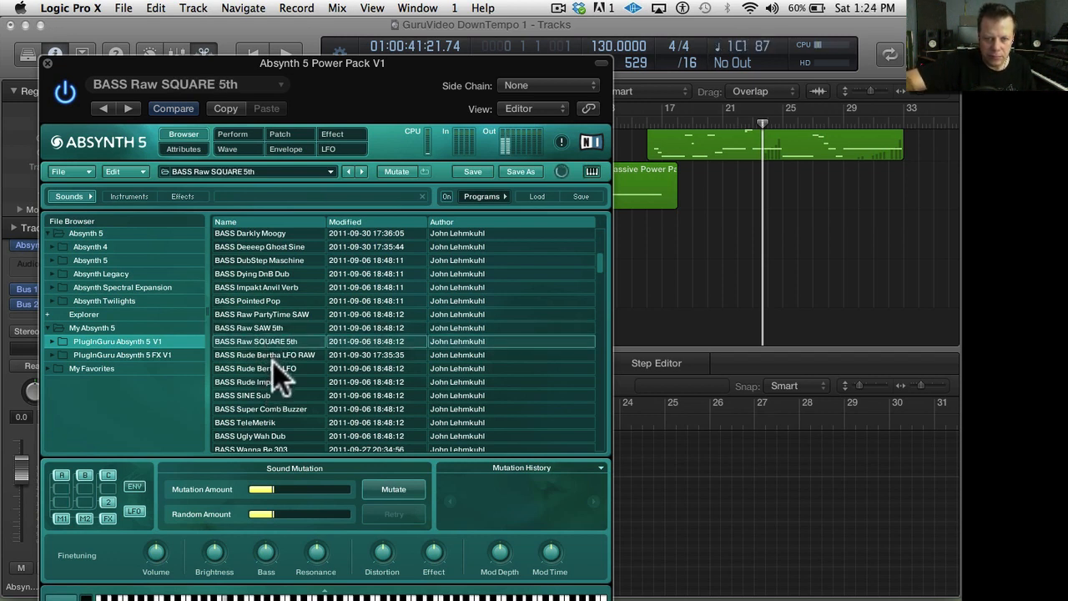
left_click(273, 364)
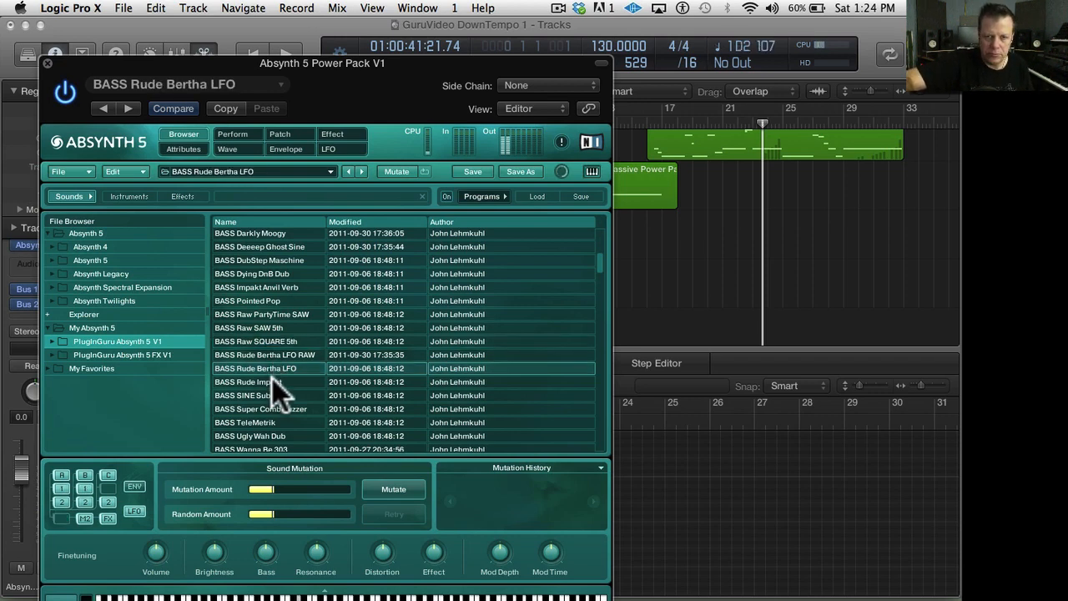
- Audition the Absynth sounds BPM Strumming Synth Comper and BPM Spy TV, load BPM Slow Landings and close the instrument
scroll(267, 406, "down", 5)
scroll(266, 403, "down", 3)
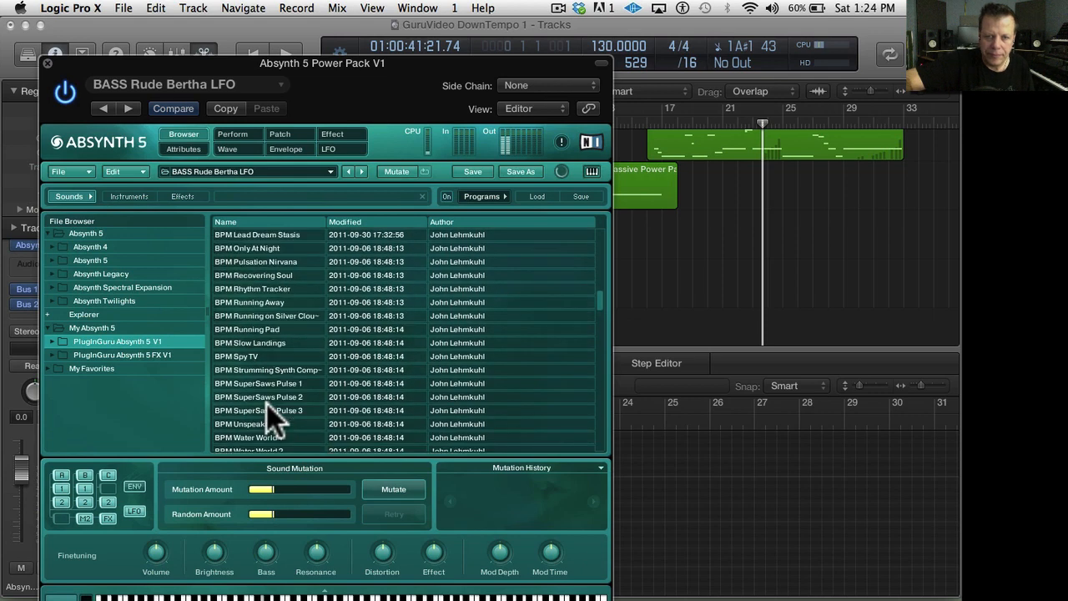
left_click(268, 368)
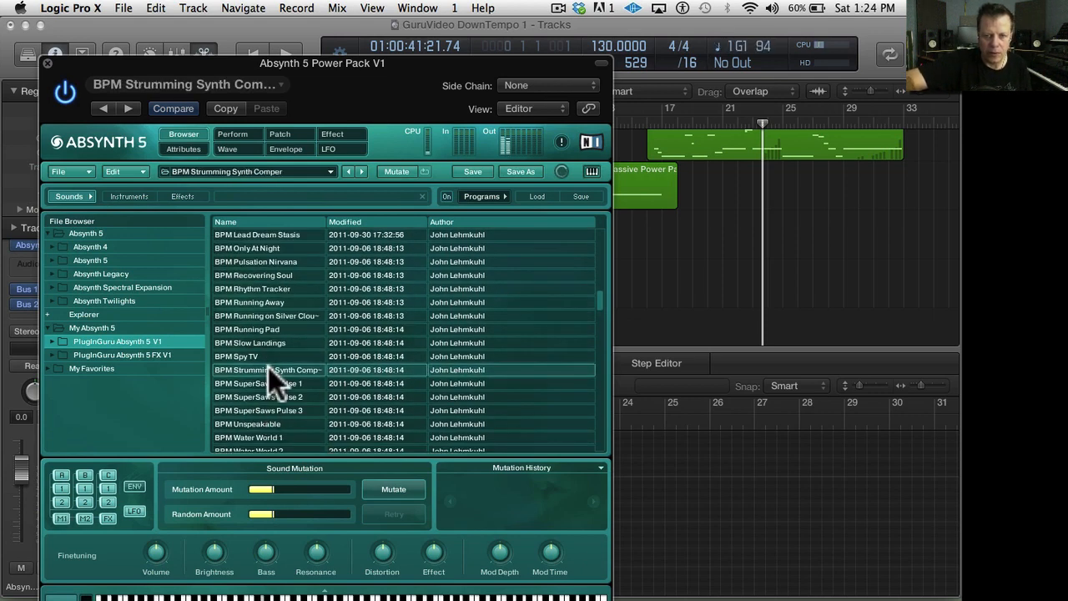
left_click(267, 354)
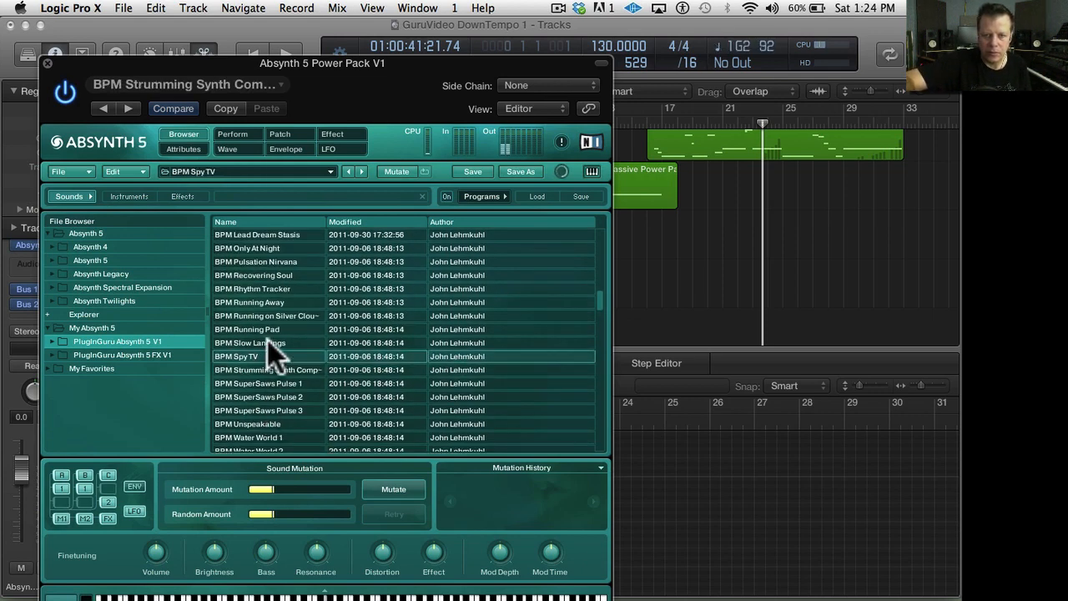
left_click(268, 343)
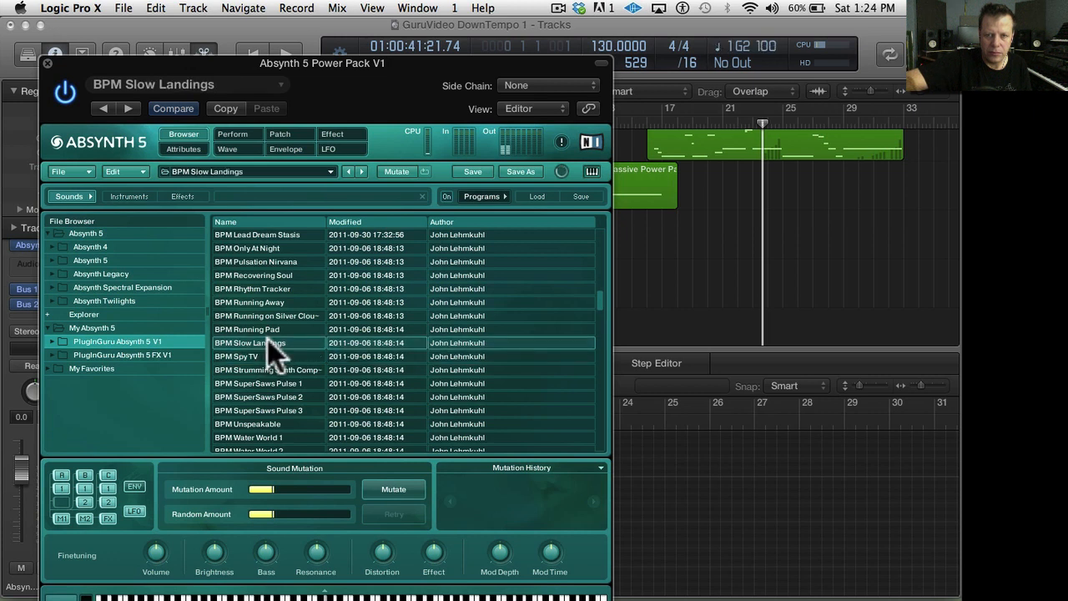
left_click(267, 329)
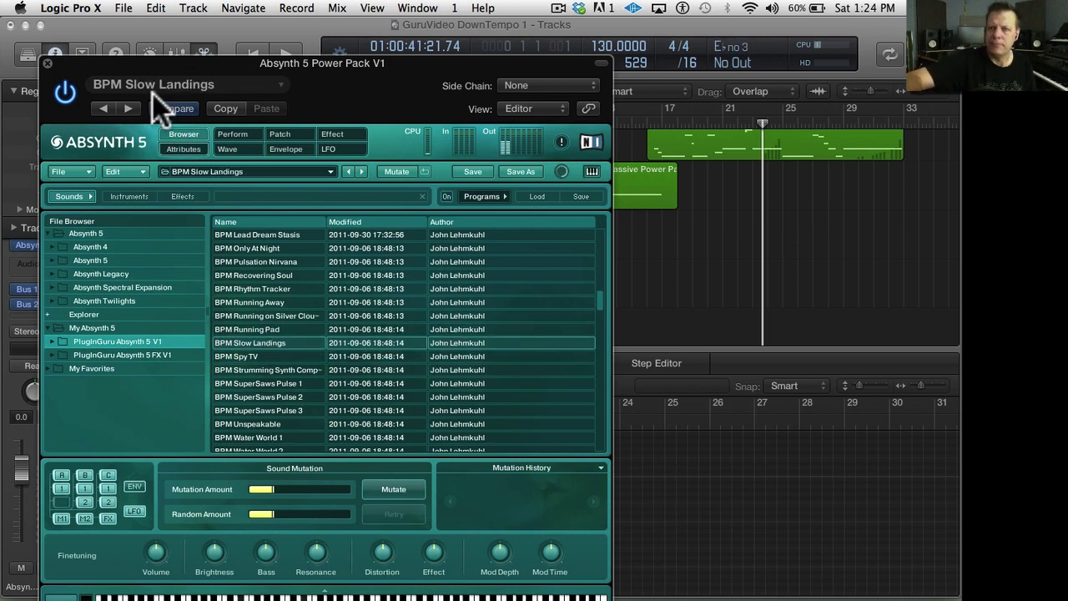
left_click(47, 62)
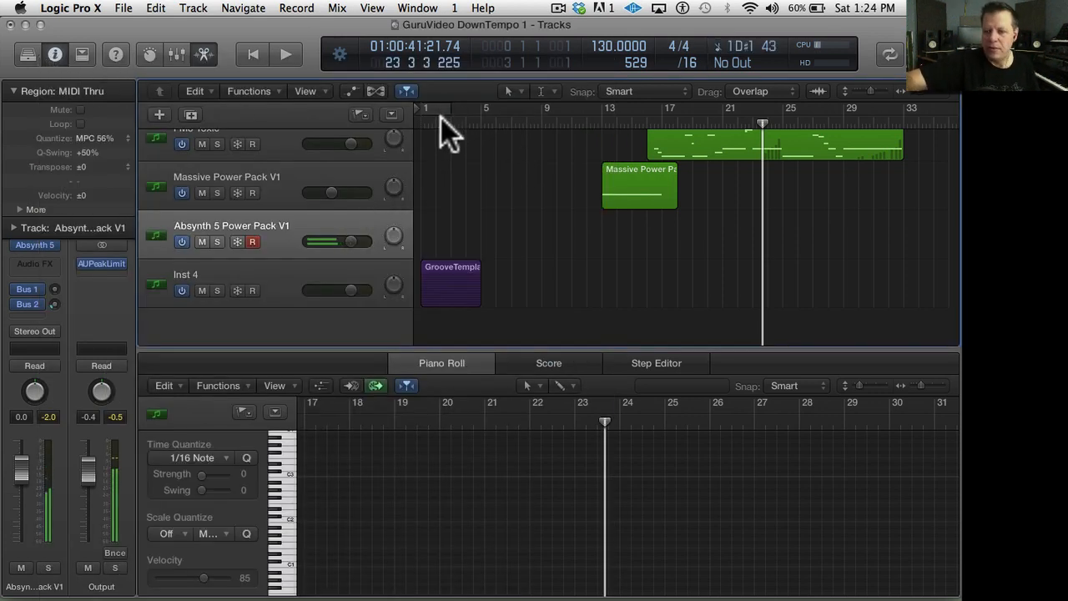
- Play the song from bar 1 to about bar 8 and lower the Absynth 5 Power Pack V1 track's volume to -4.5 dB
key("Return")
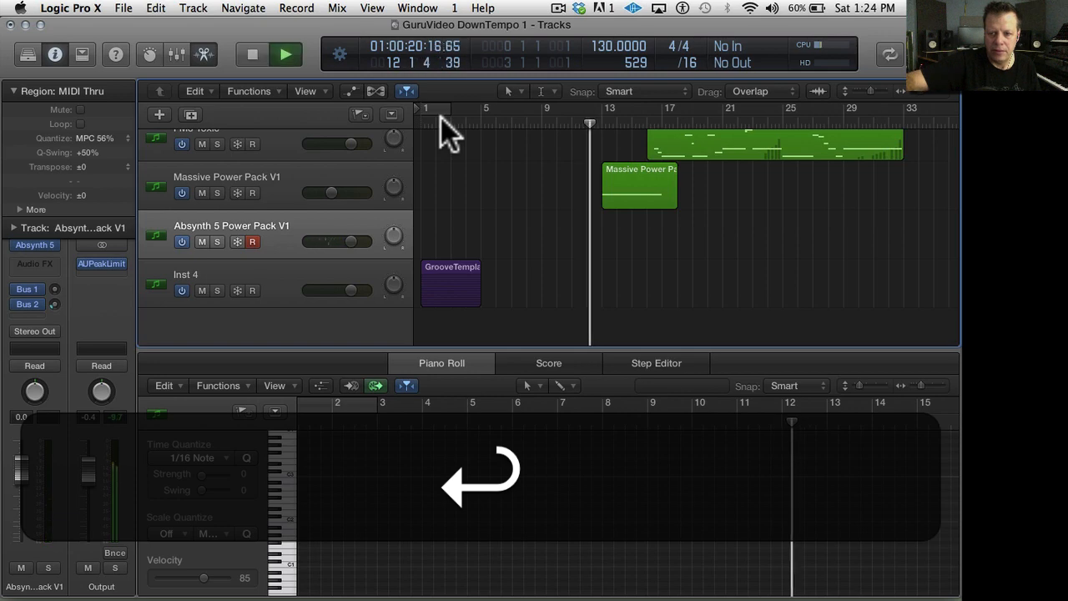
key("Return")
left_click(419, 124)
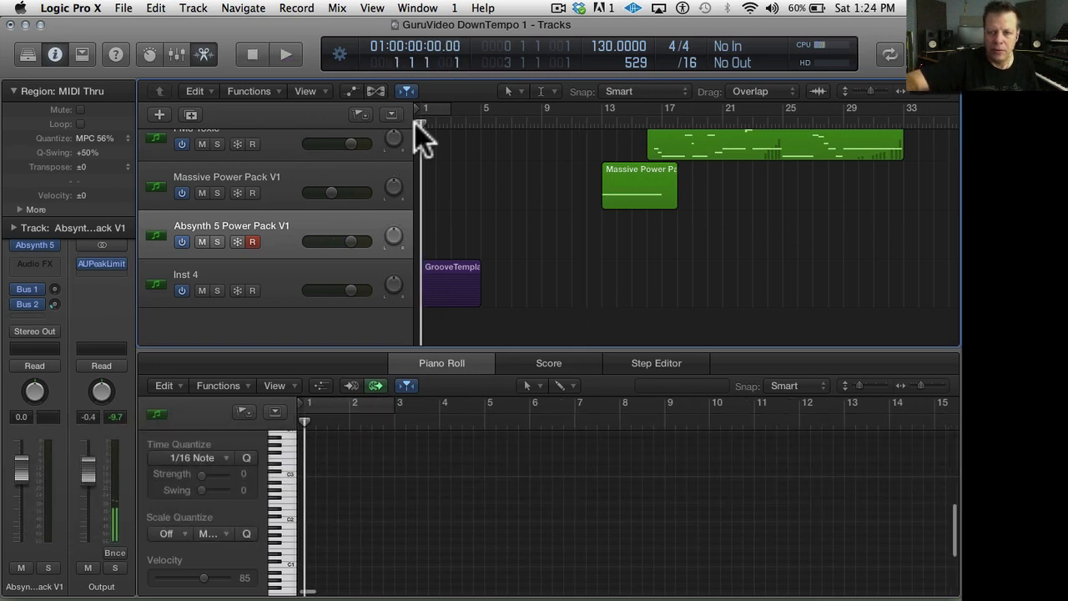
key("space")
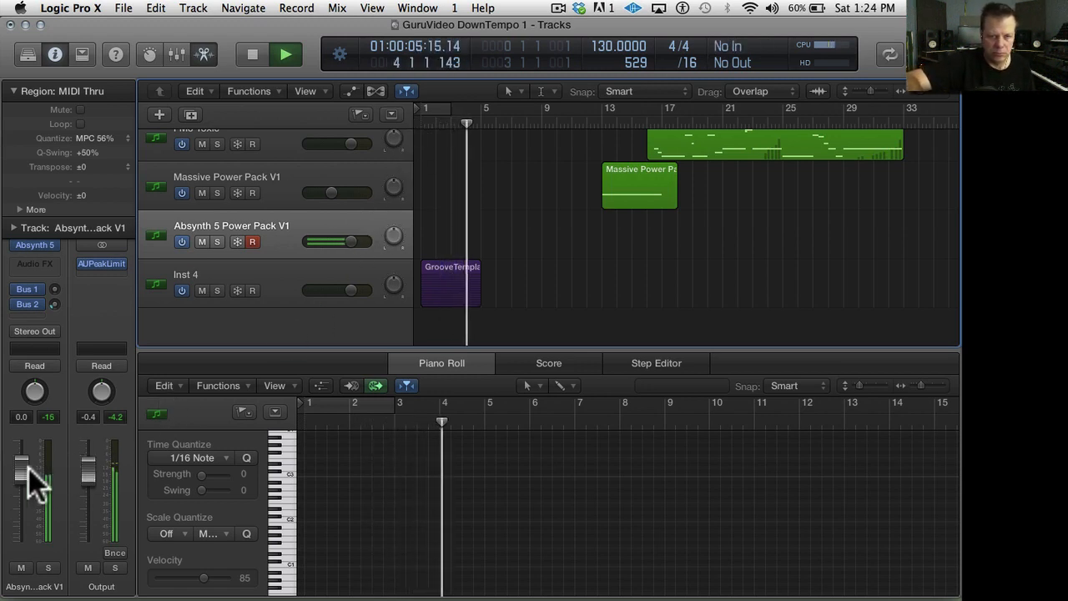
left_click_drag(15, 480, 24, 508)
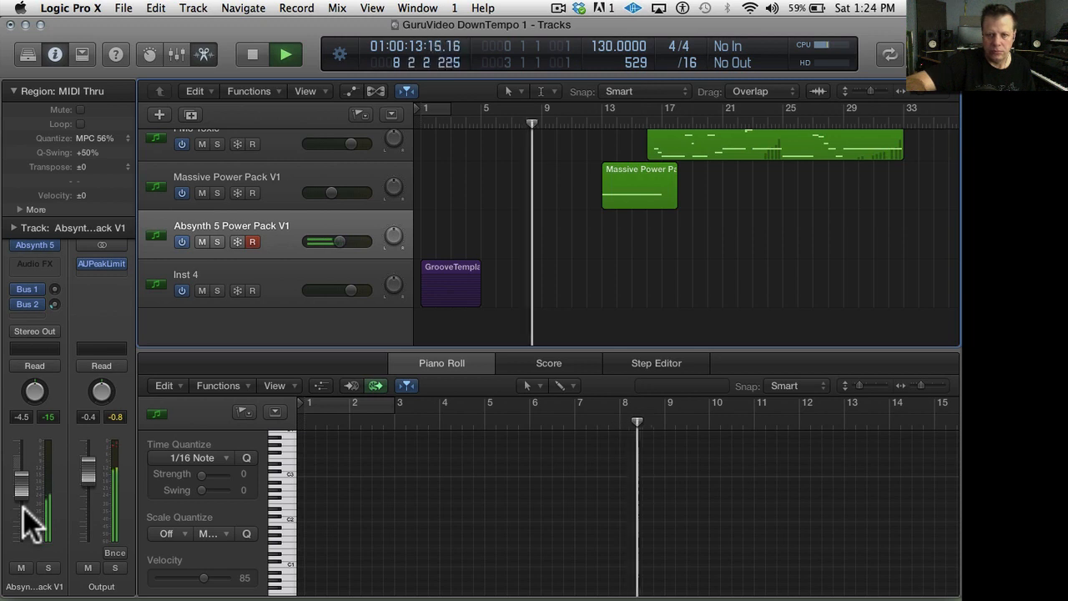
key("space")
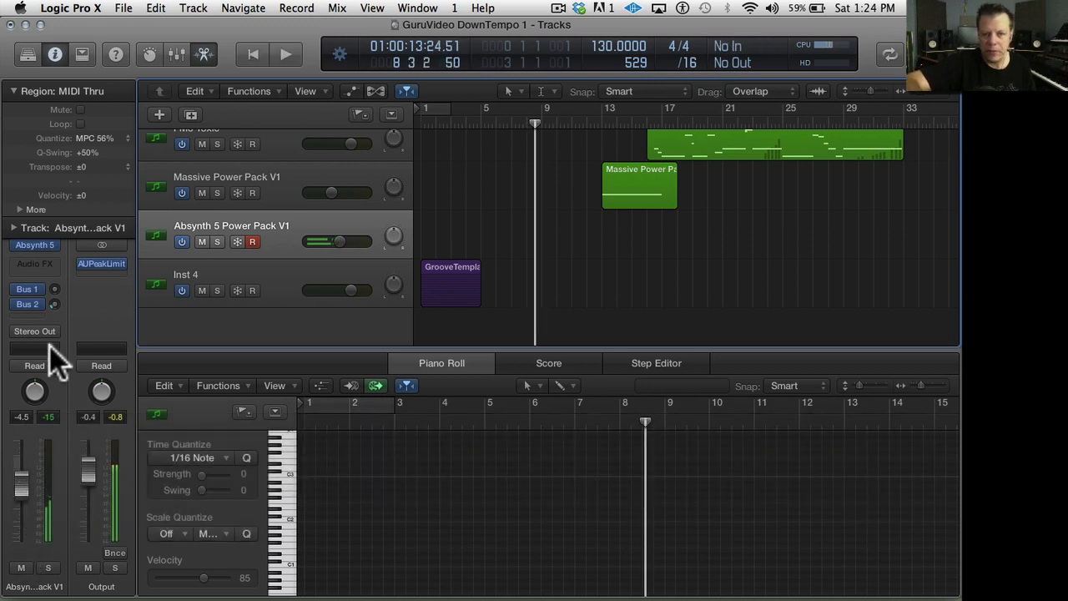
- Insert FabFilter Timeless 2 on the Absynth 5 Power Pack V1 track and load its Bouncing Echos RD preset
left_click(40, 262)
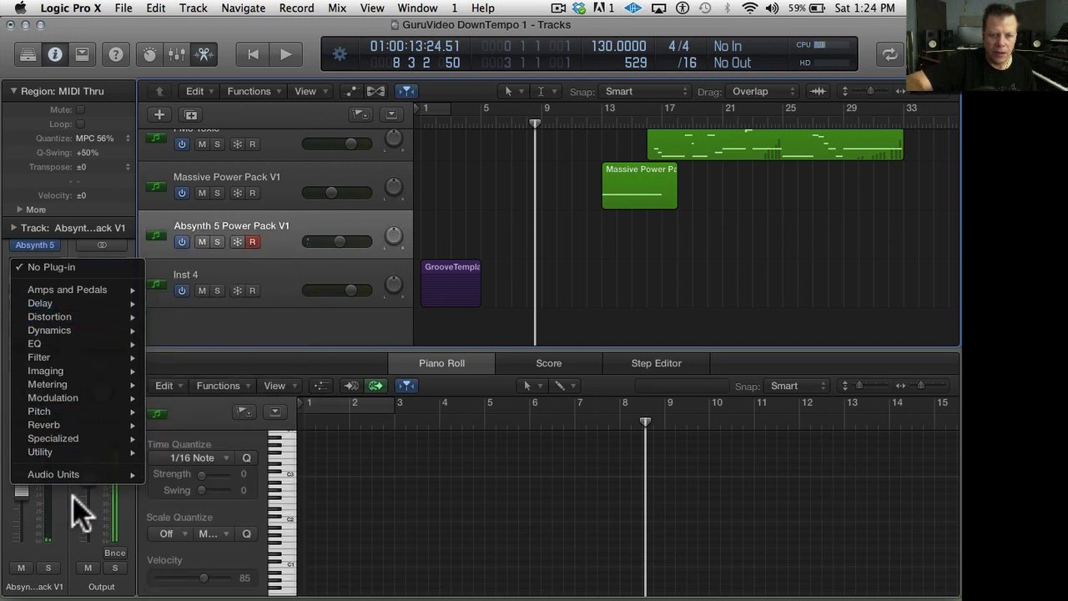
mouse_move(85, 473)
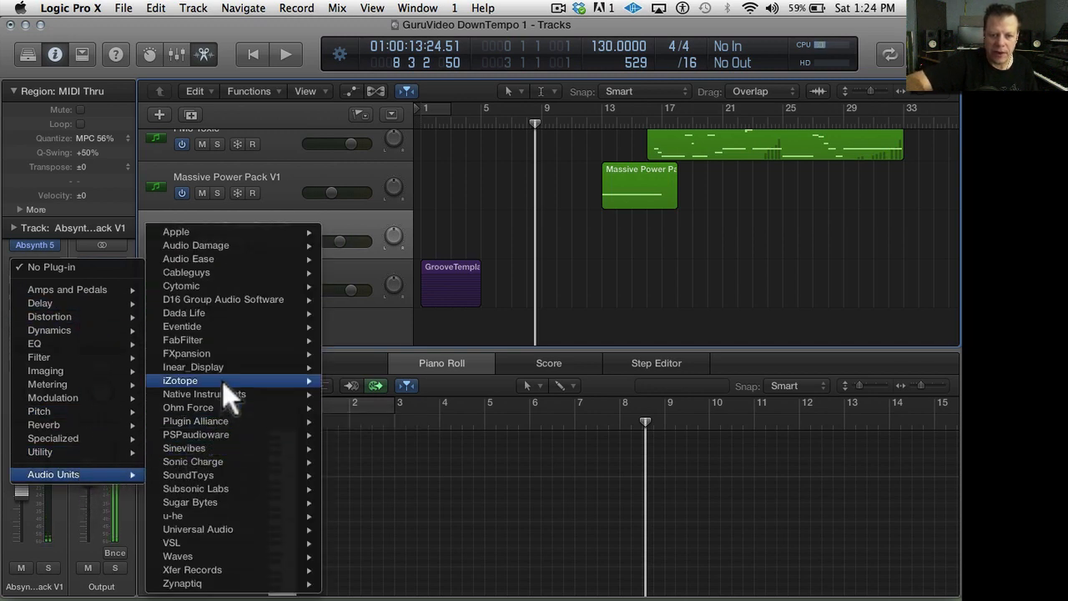
mouse_move(224, 339)
mouse_move(389, 422)
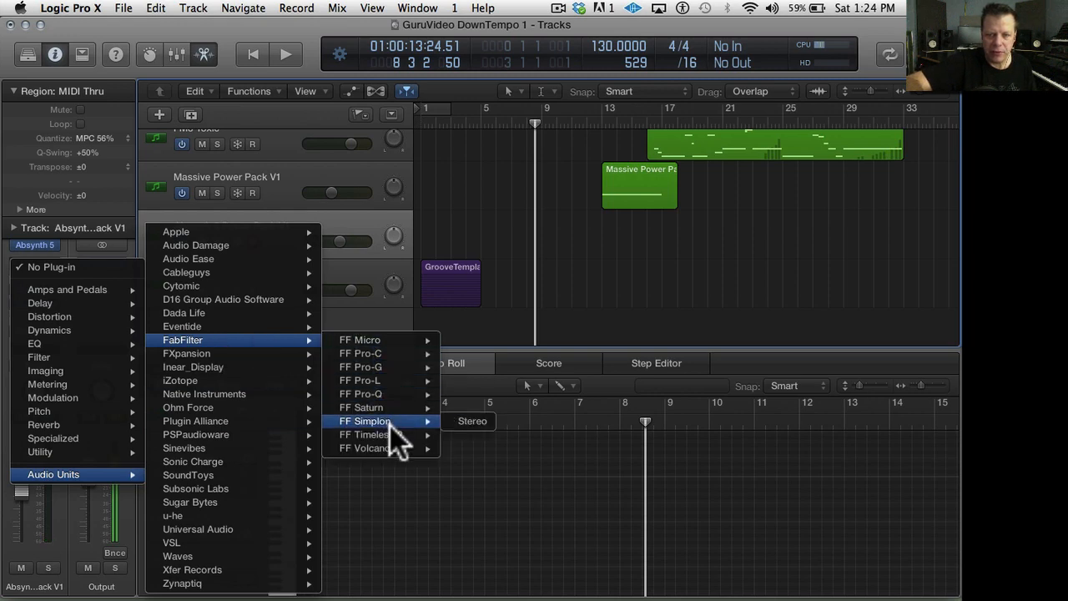
left_click(390, 430)
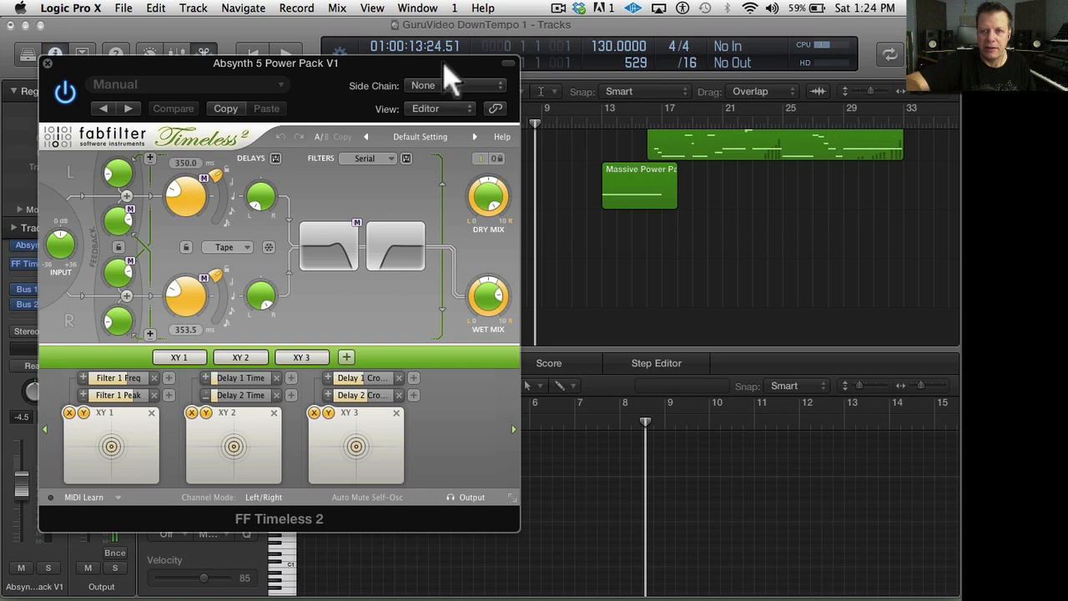
left_click_drag(443, 62, 708, 71)
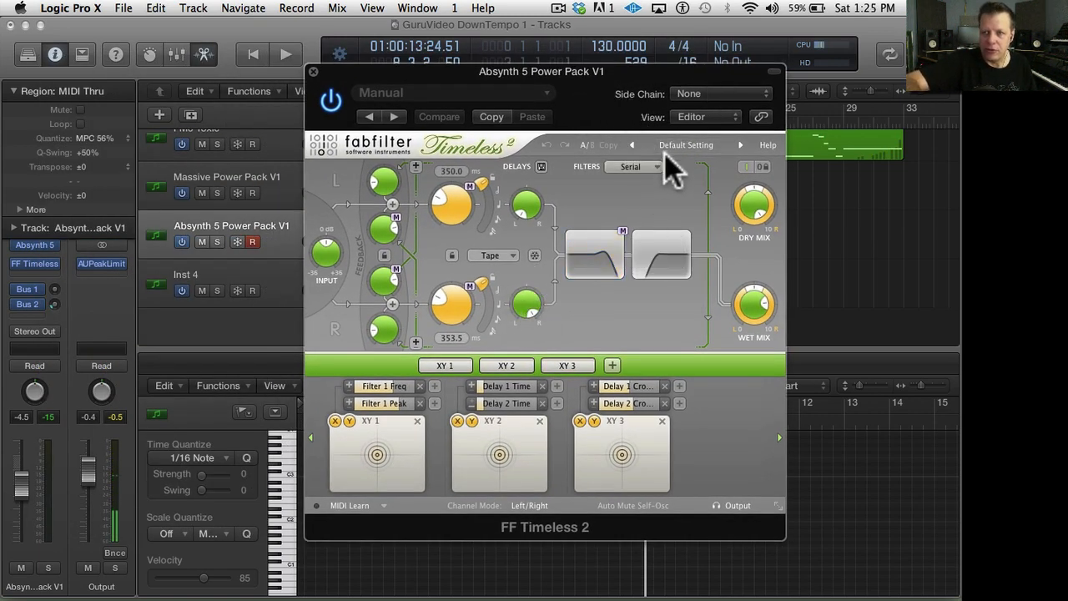
left_click(739, 145)
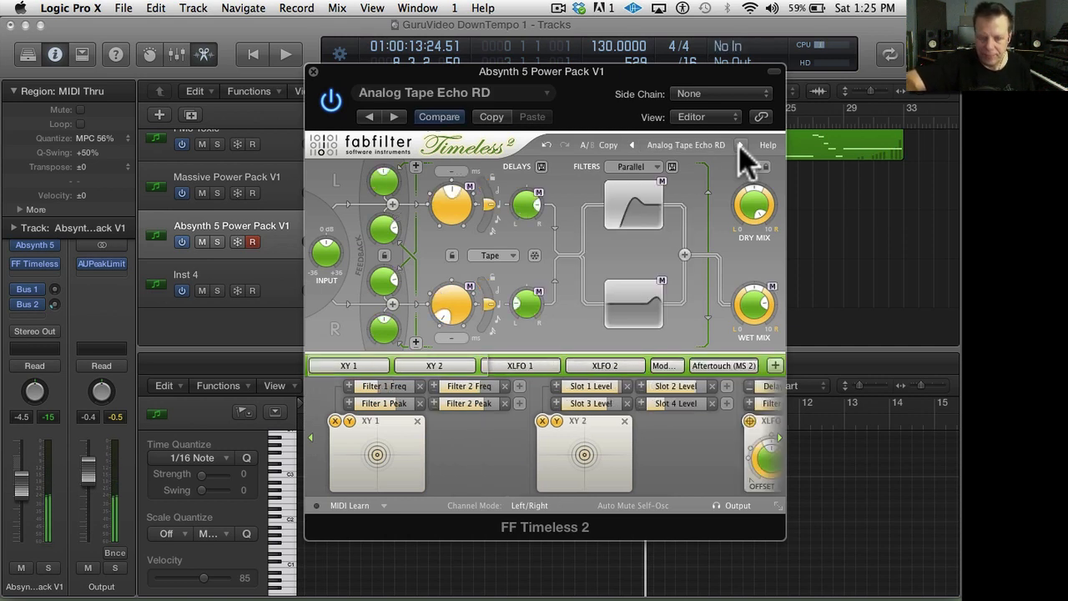
left_click(739, 141)
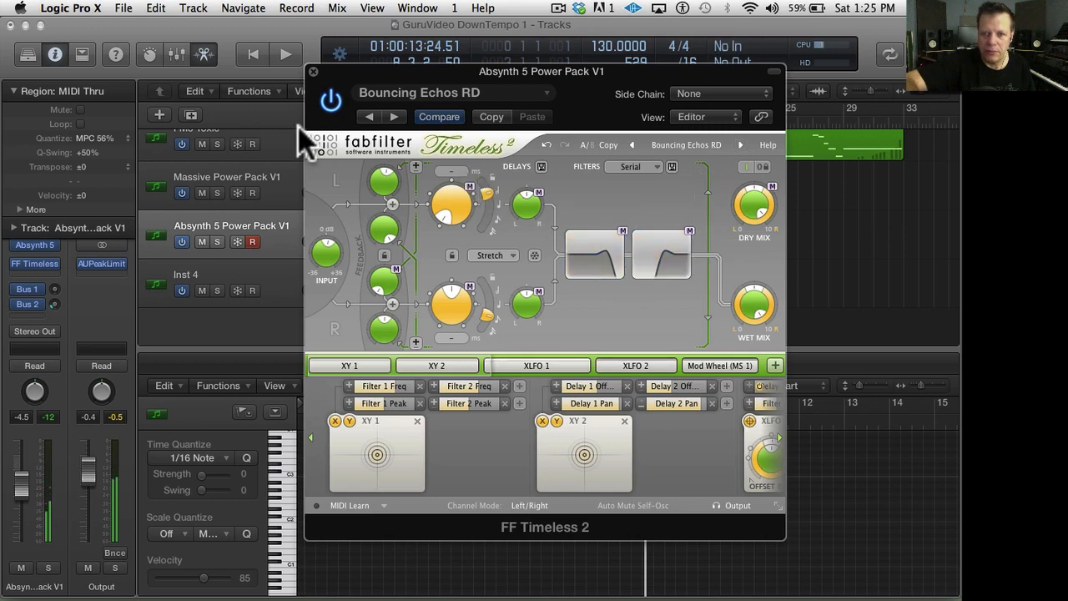
left_click(311, 70)
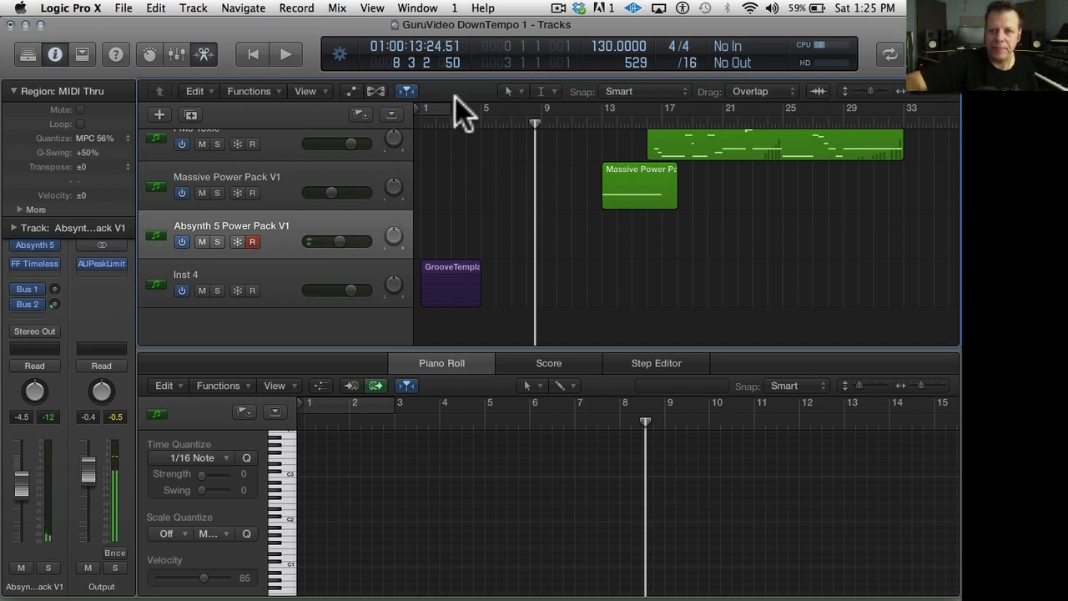
- Return the playhead to bar 1 and insert an Echo effect on the Absynth track with time 1/2 and repeat 82%
left_click(451, 124)
left_click_drag(452, 123, 377, 118)
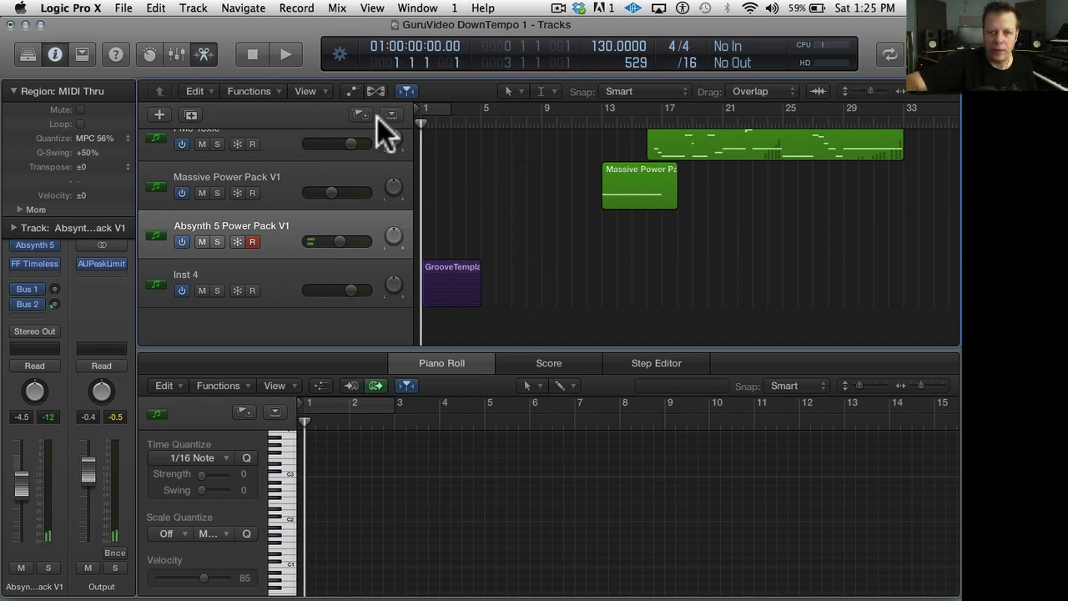
left_click(38, 275)
mouse_move(78, 317)
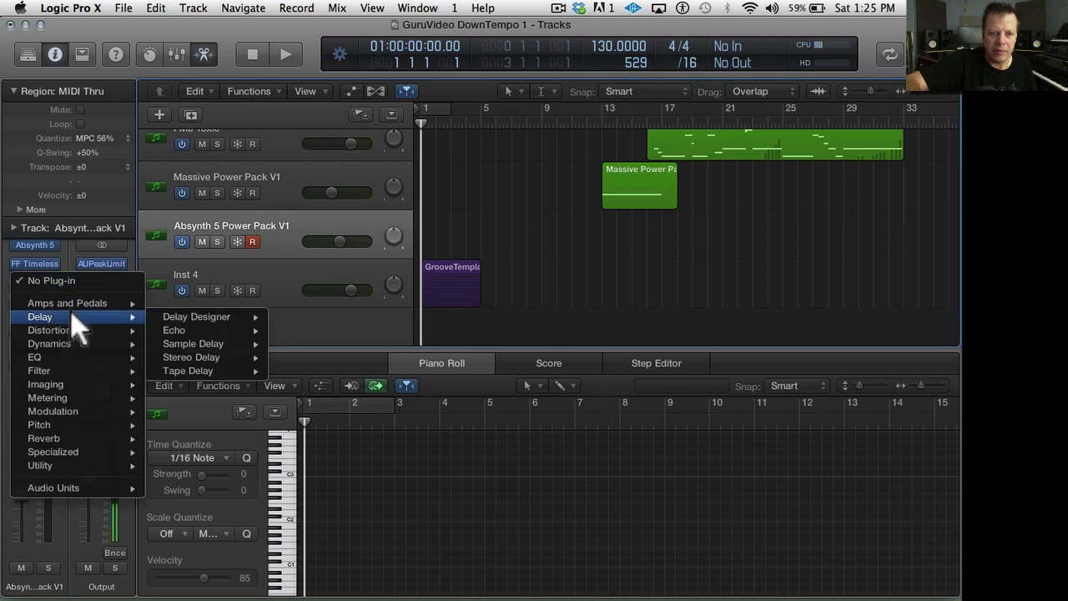
left_click(185, 329)
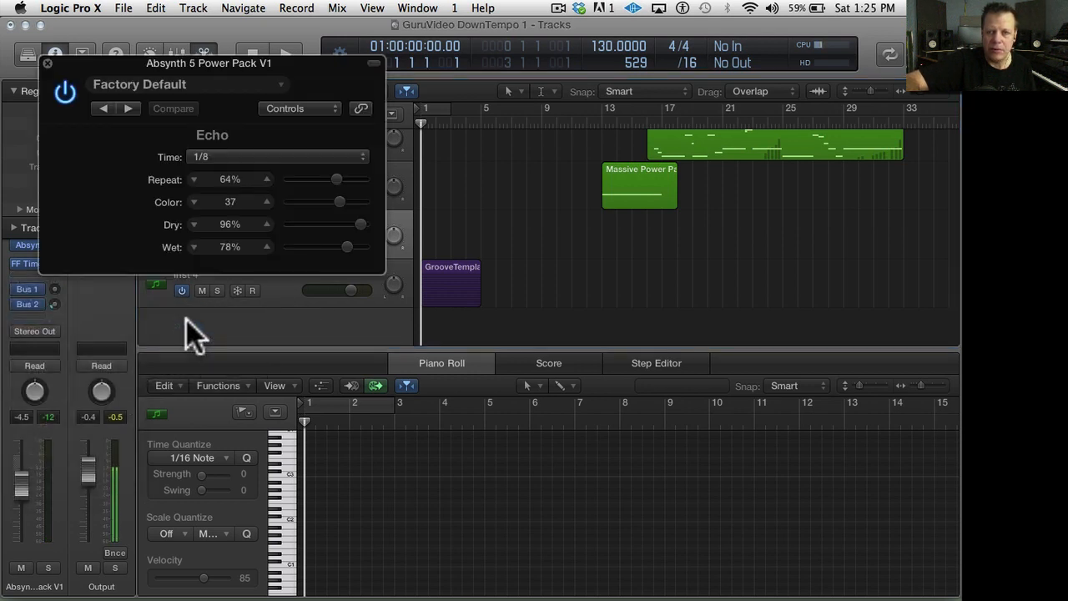
left_click(275, 155)
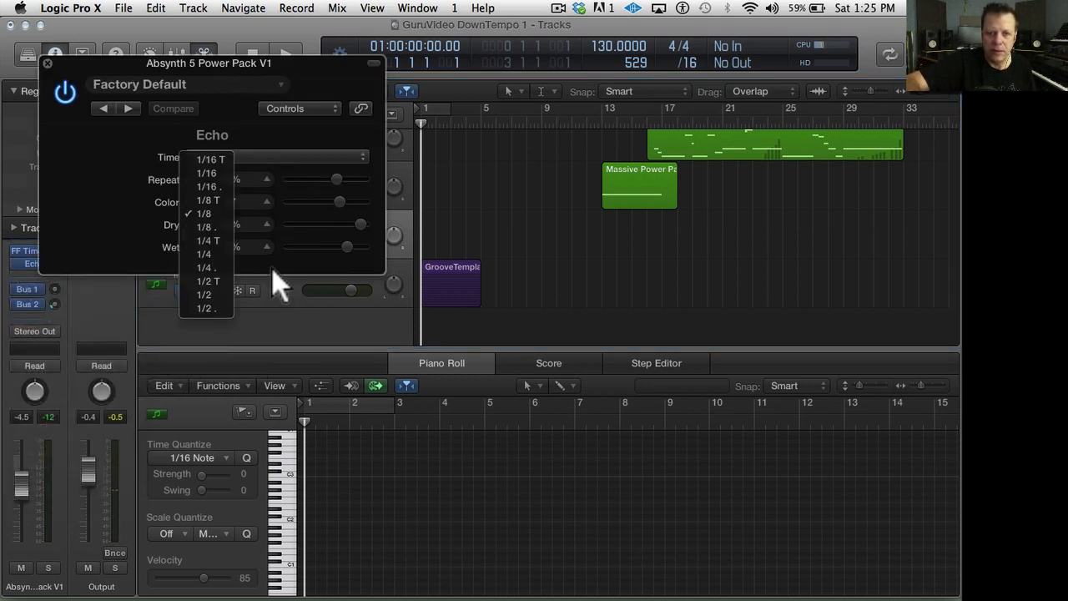
left_click(213, 294)
left_click_drag(337, 178, 347, 180)
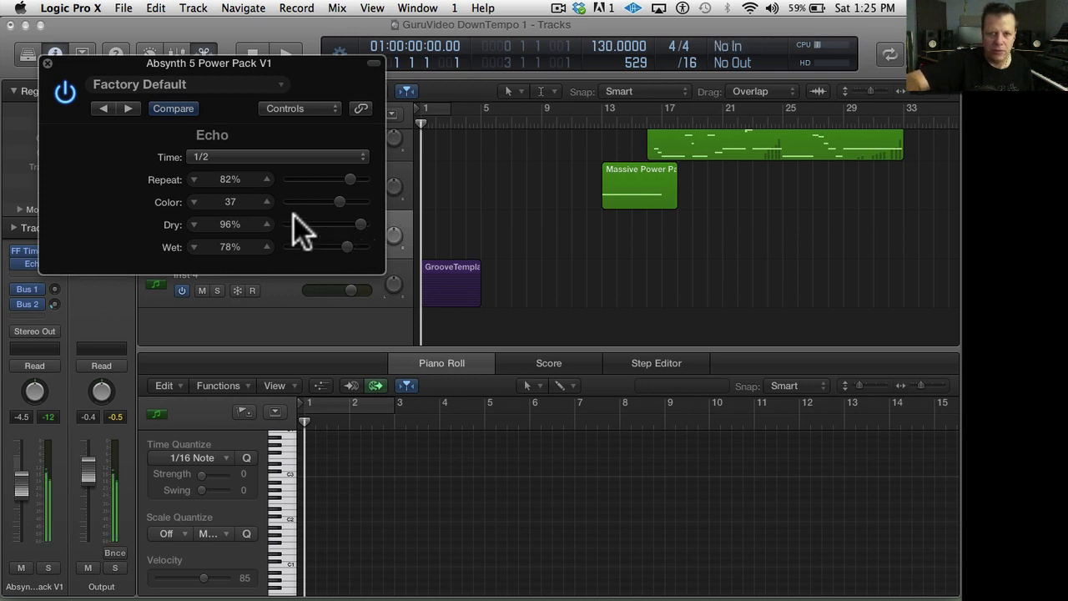
left_click(48, 64)
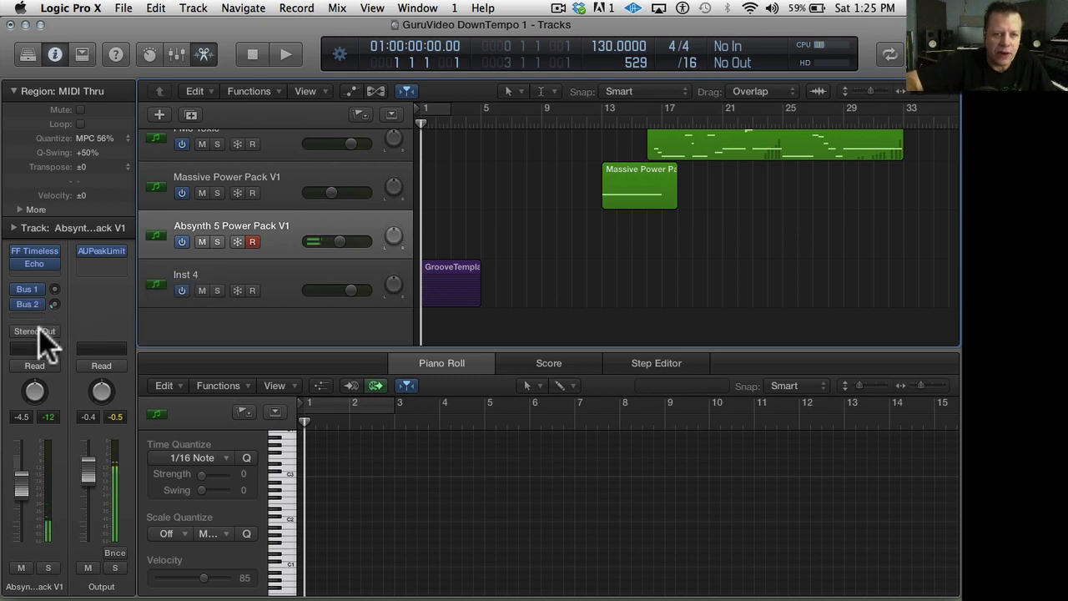
- Insert the Universal Audio UAD Lexicon 224 reverb after the Echo on the Absynth track
left_click(40, 276)
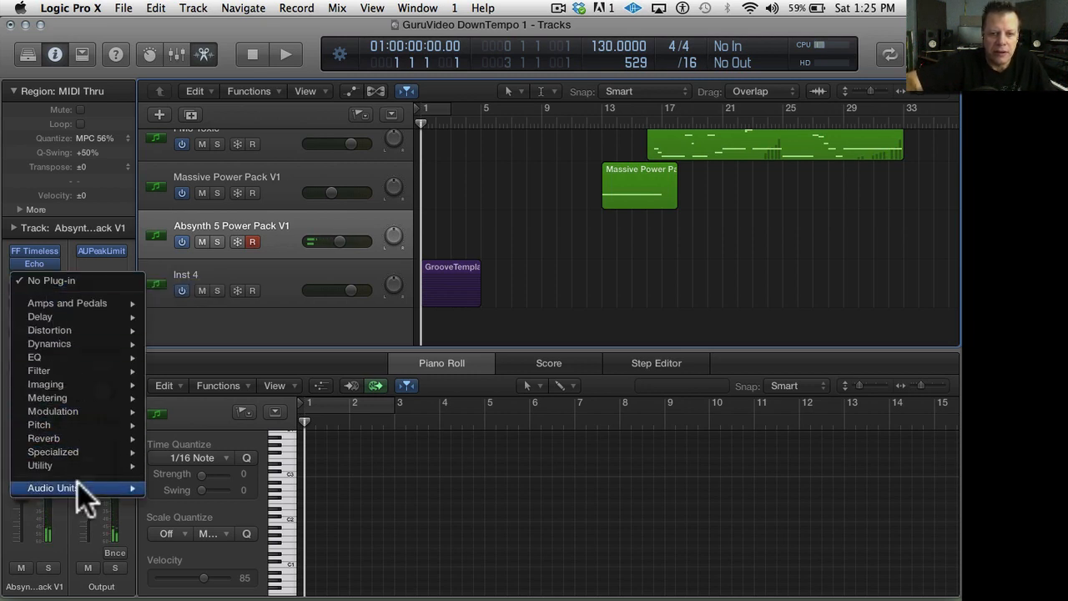
mouse_move(80, 490)
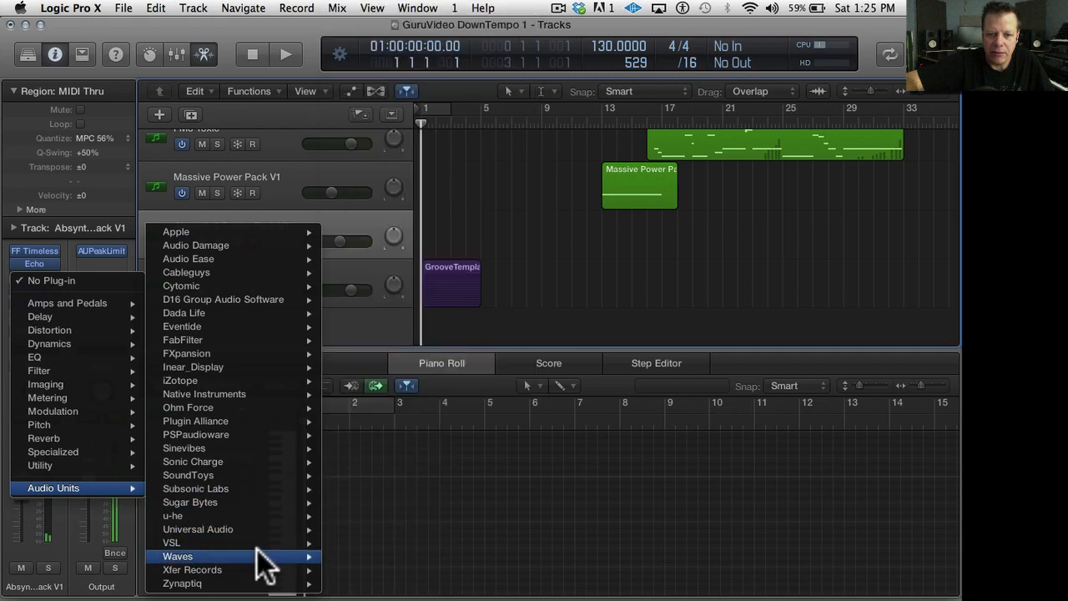
mouse_move(267, 528)
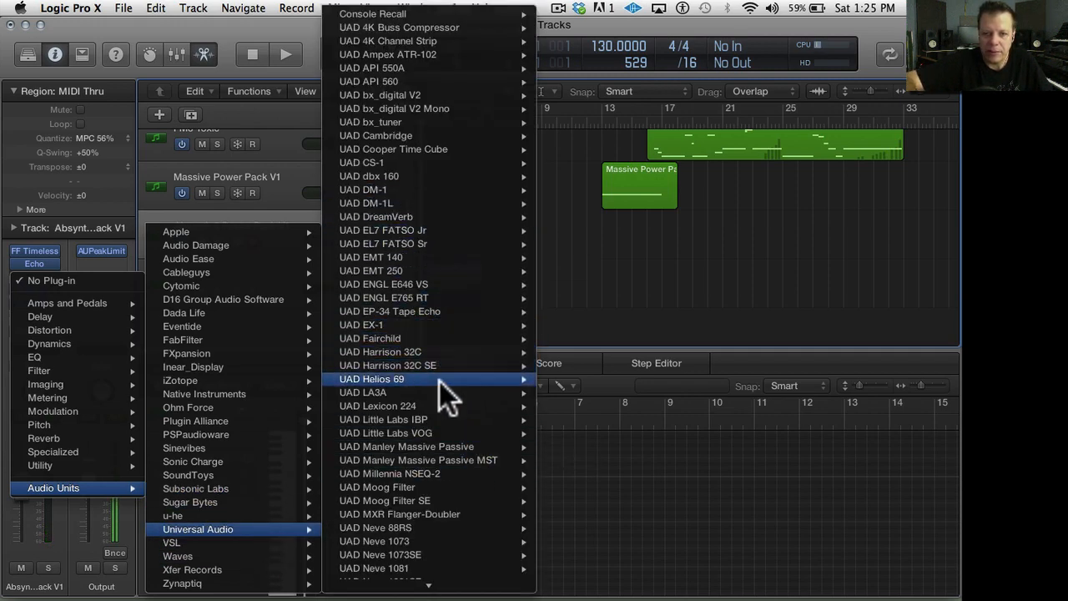
left_click(439, 402)
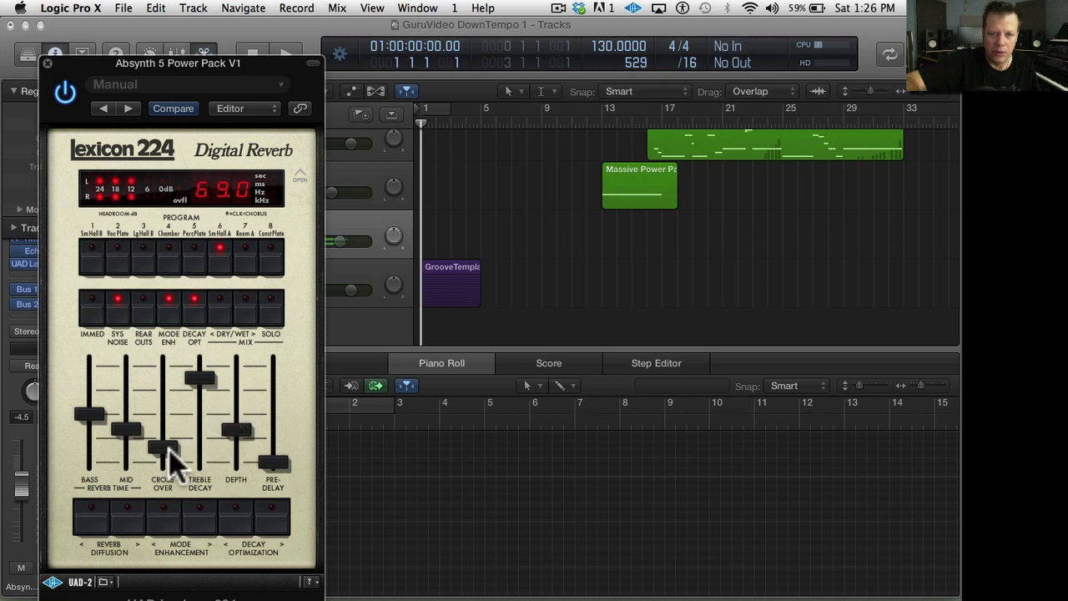
- Raise the Lexicon 224's crossover slightly, lengthen its bass and mid reverb times, and set the treble decay to 5.30 kHz
left_click_drag(165, 442, 165, 439)
left_click(119, 429)
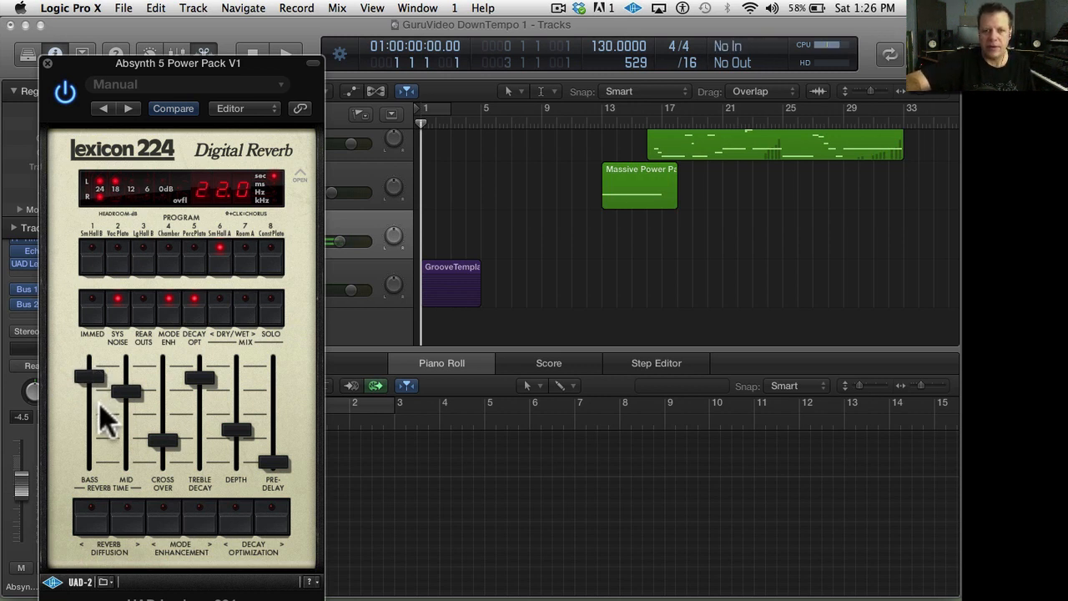
left_click_drag(197, 372, 198, 377)
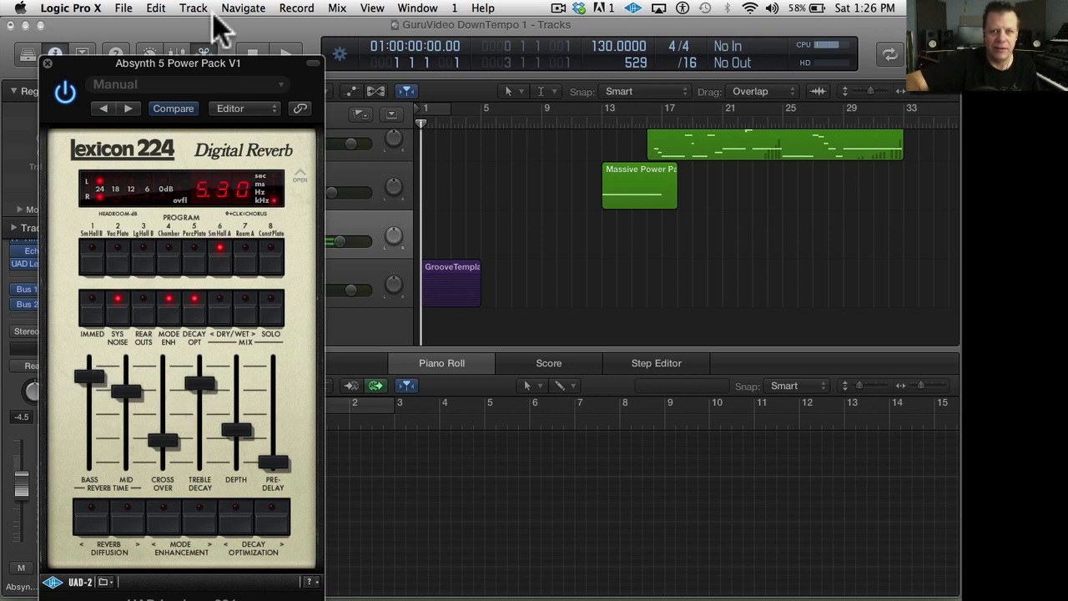
left_click(46, 62)
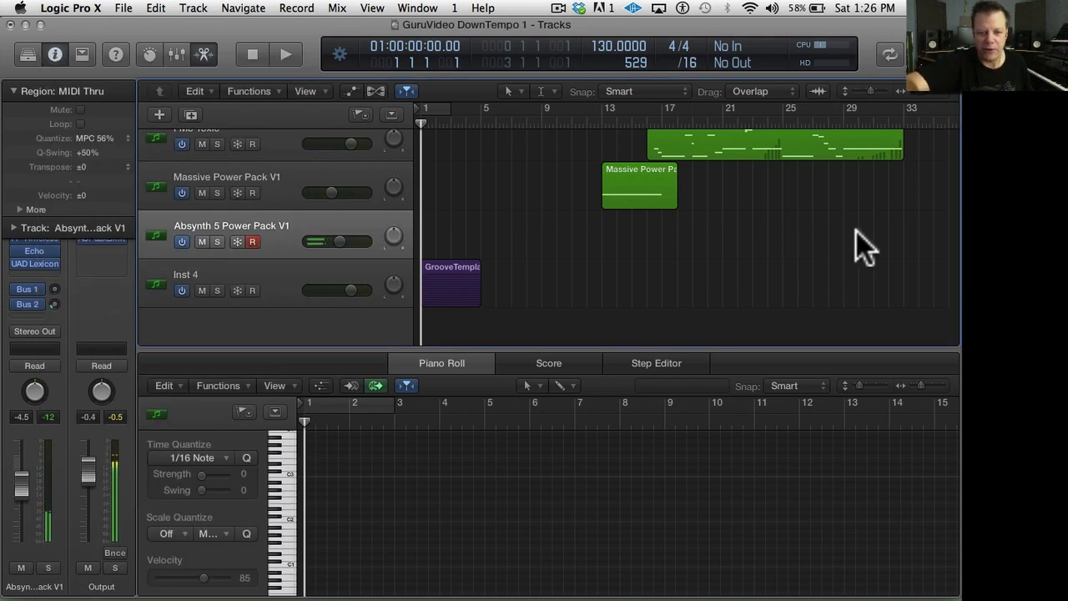
- Record the Absynth part from bar 1 to about bar 49 while lowering the track's volume to -13.8 dB
key("r")
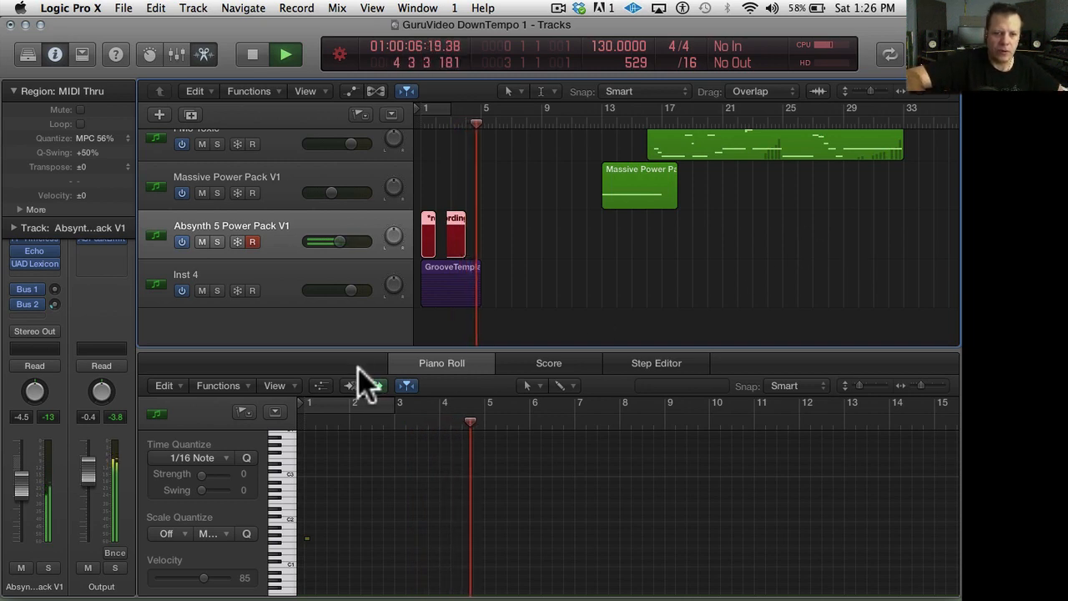
left_click_drag(21, 484, 21, 509)
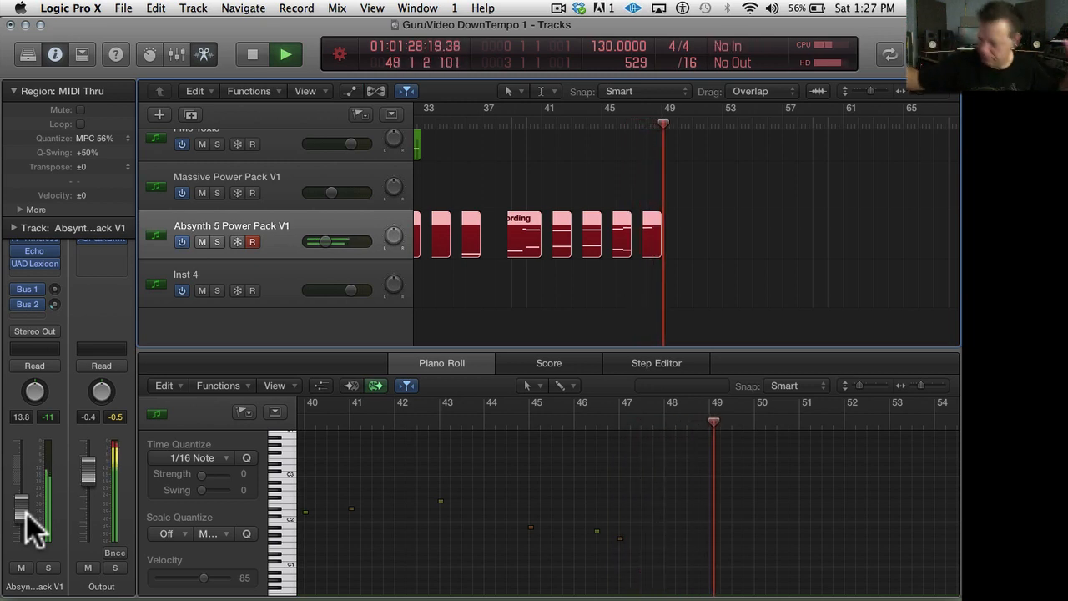
key("space")
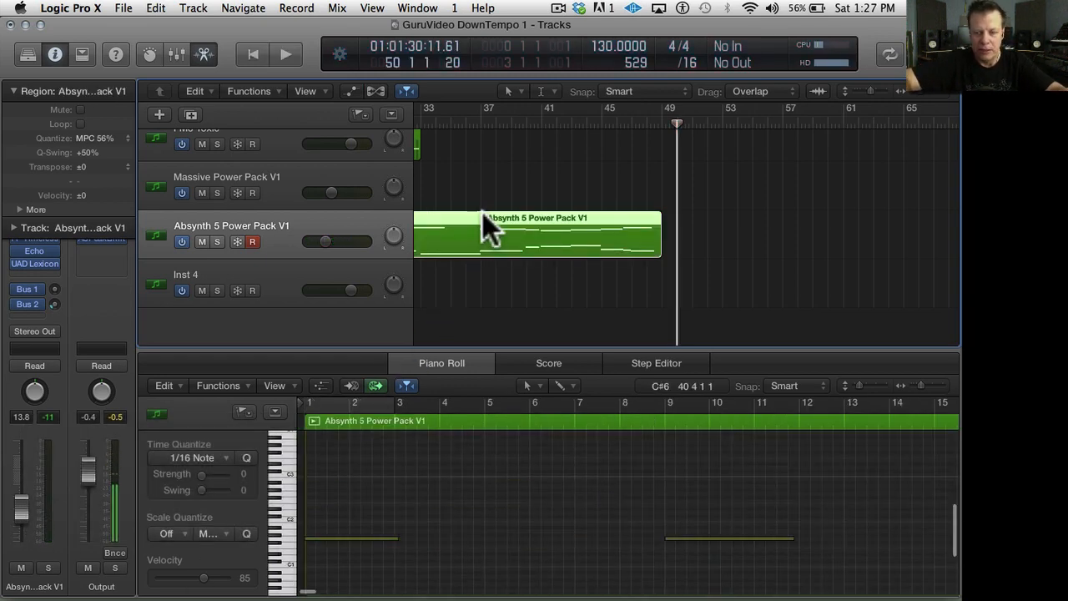
- Set the recorded Absynth region's quantize to MPC 50% and check the synth's Perform controls
key("q")
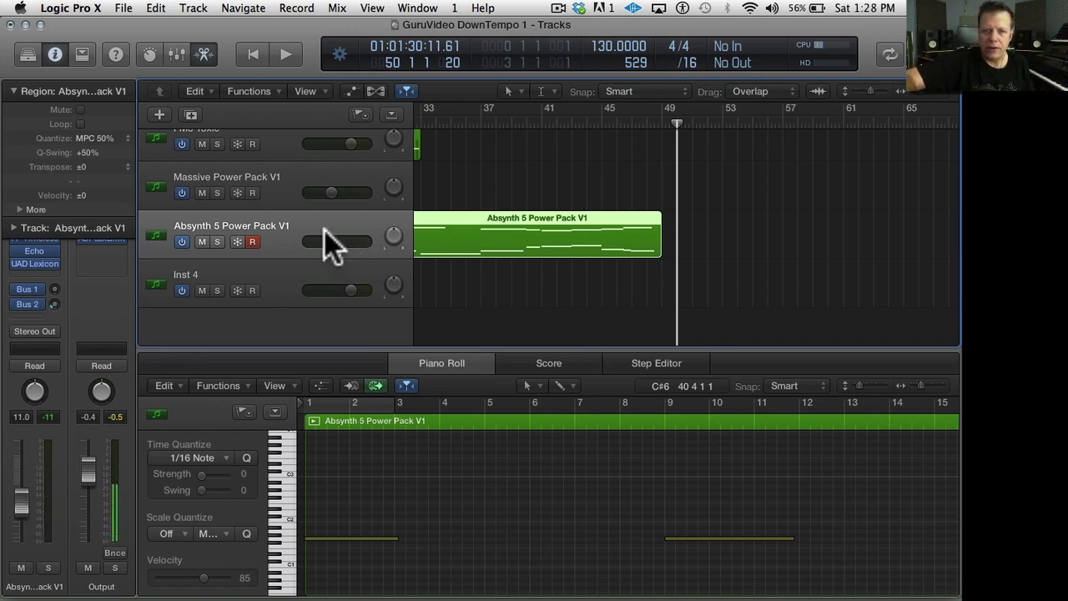
left_click(12, 92)
left_click(35, 217)
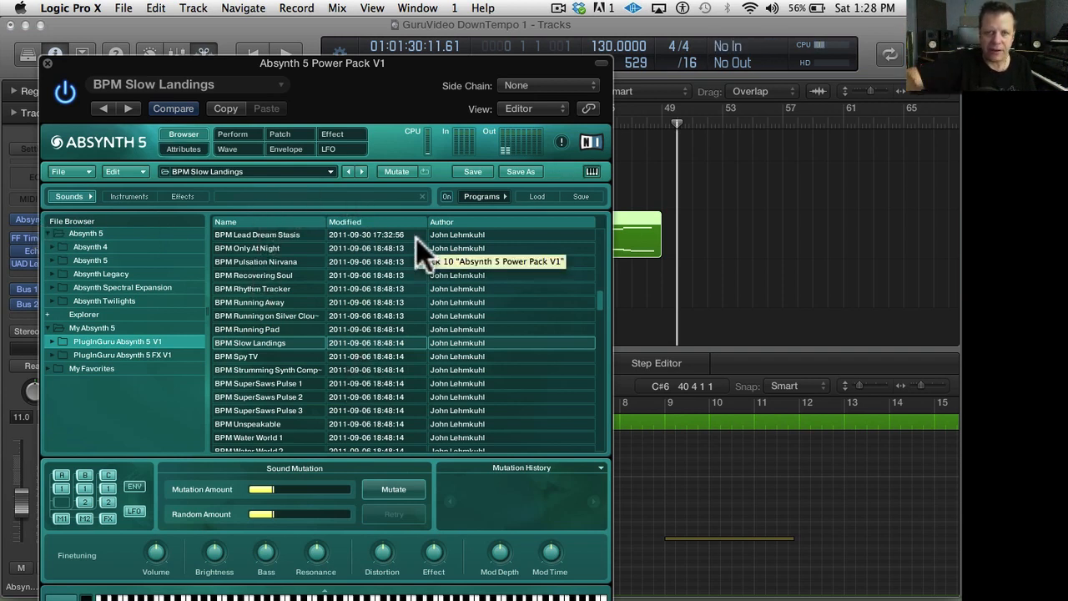
left_click(233, 135)
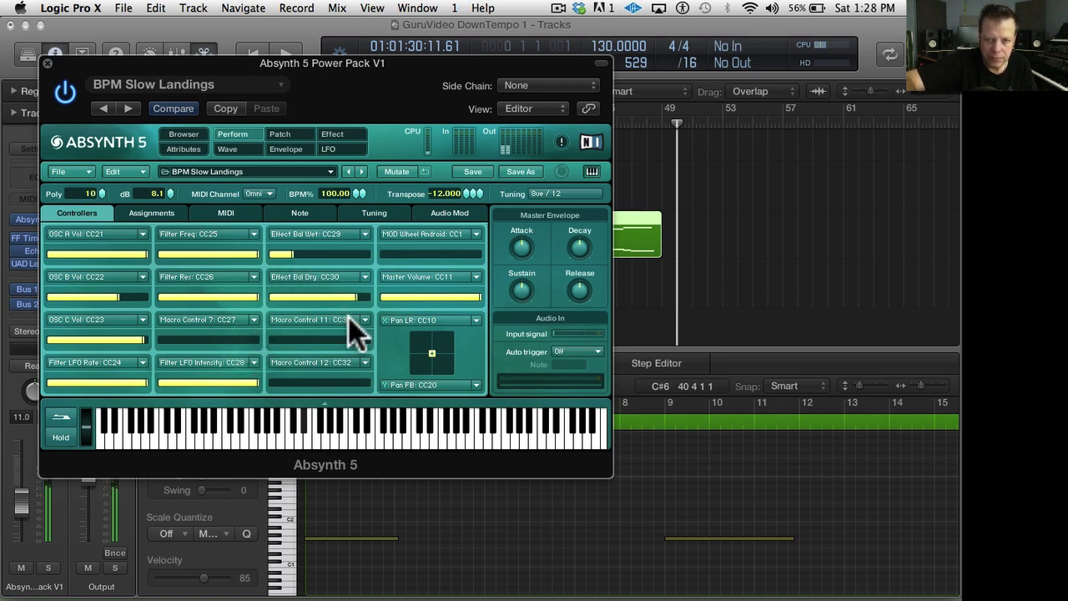
left_click(47, 64)
- Insert the Universal Audio UAD Moog Filter after the Lexicon 224 on the Absynth track and fine-tune its resonance
left_click(46, 277)
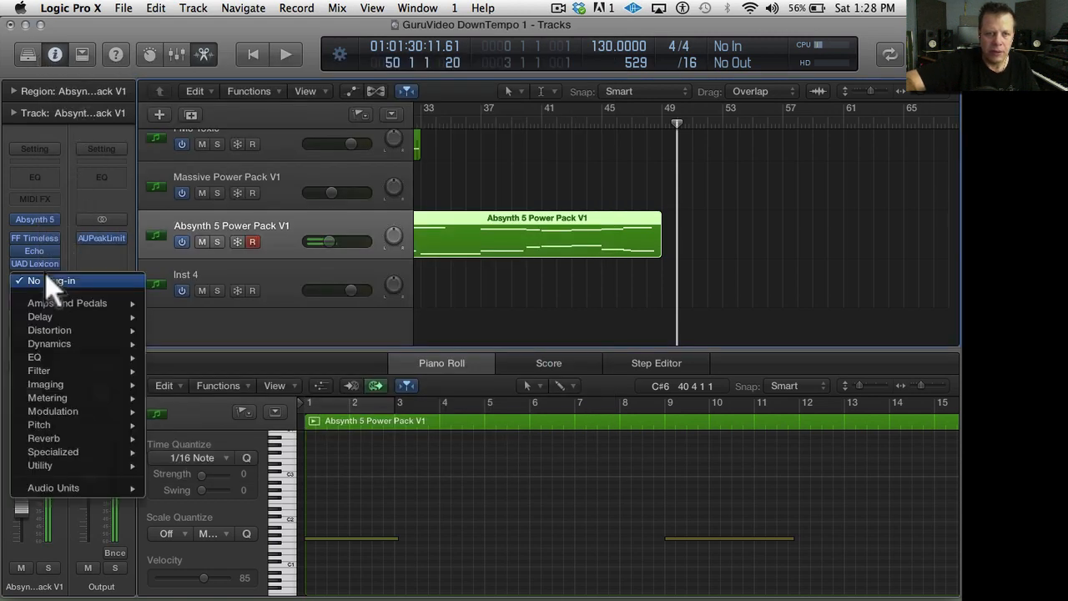
mouse_move(116, 487)
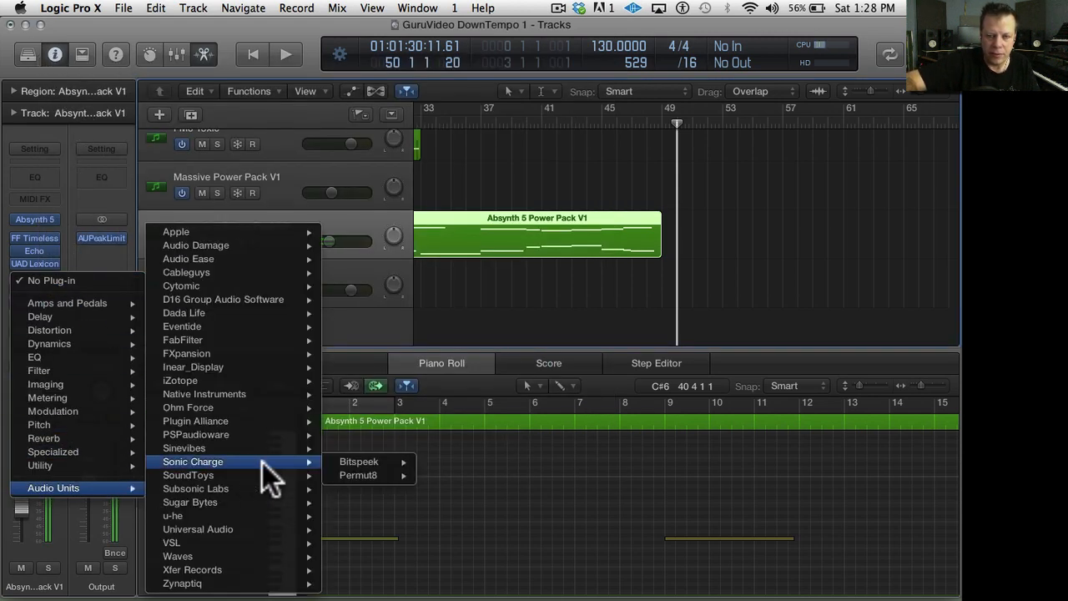
mouse_move(268, 524)
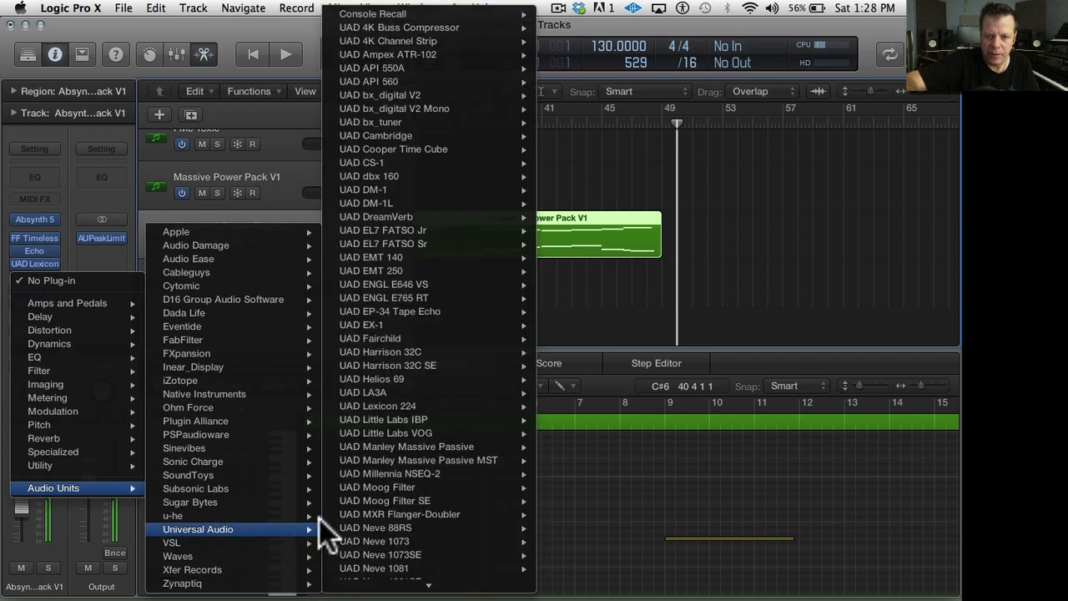
left_click(413, 486)
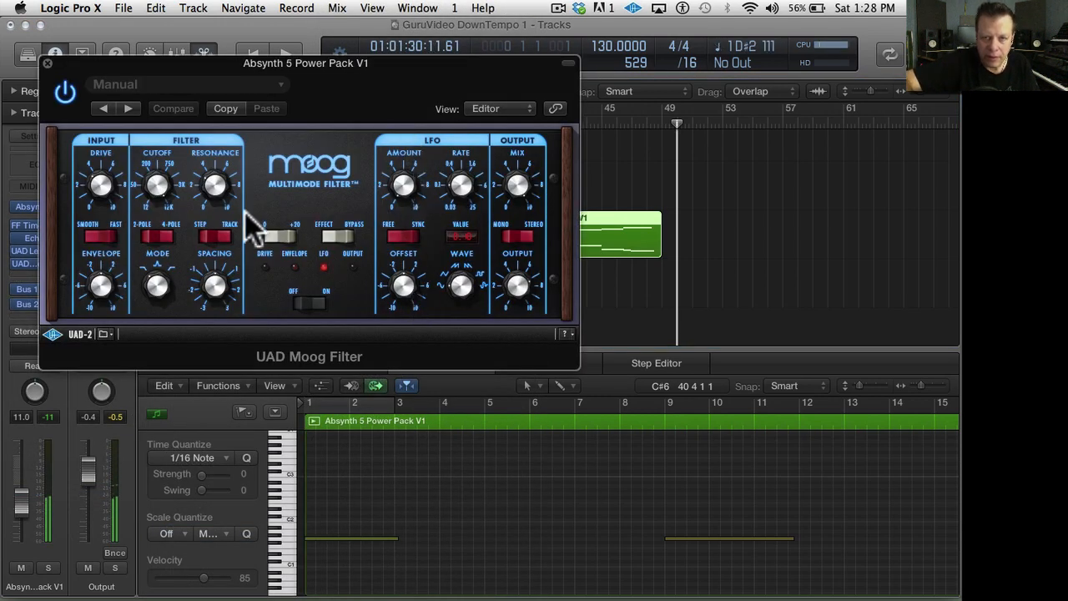
mouse_move(216, 184)
left_mouse_down()
mouse_move(216, 165)
mouse_move(229, 184)
mouse_move(210, 176)
left_mouse_up()
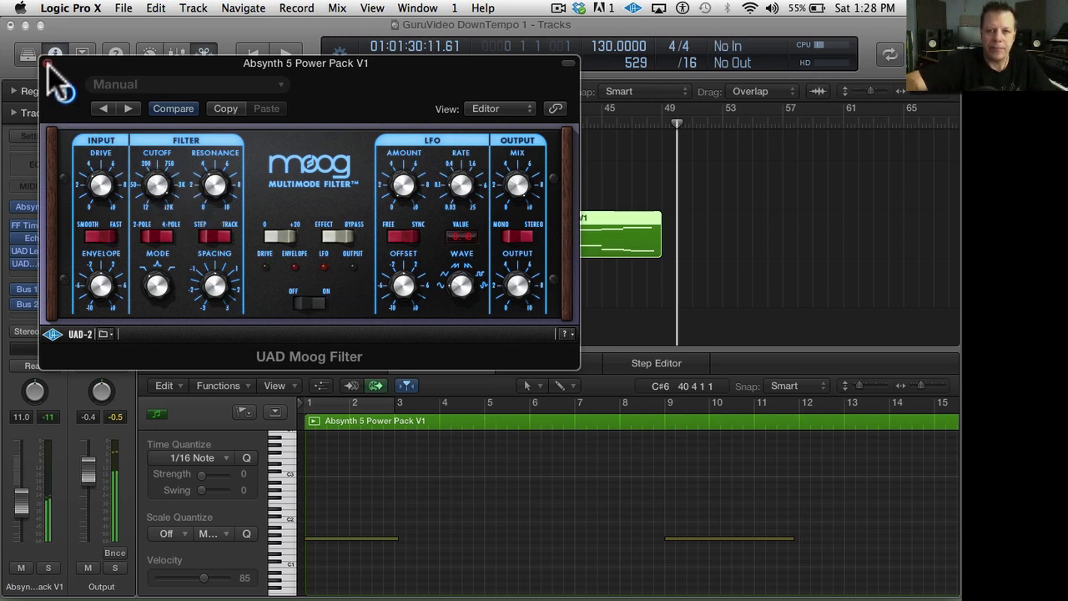
- Set the Absynth track's automation mode to Latch and play the song from bar 1 with the Moog Filter open
left_click_drag(64, 60, 409, 100)
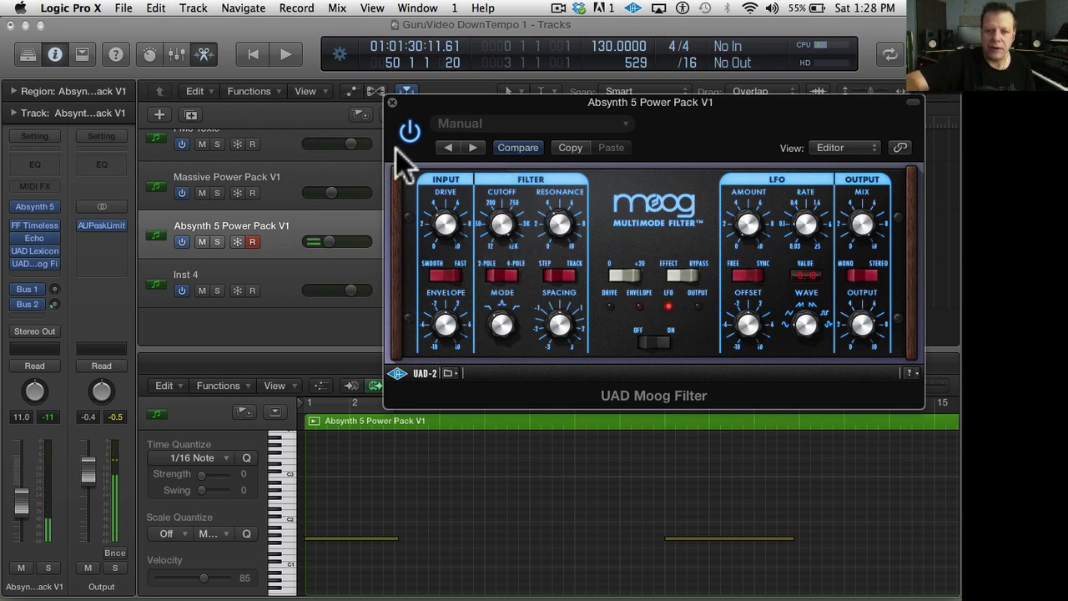
left_click(43, 362)
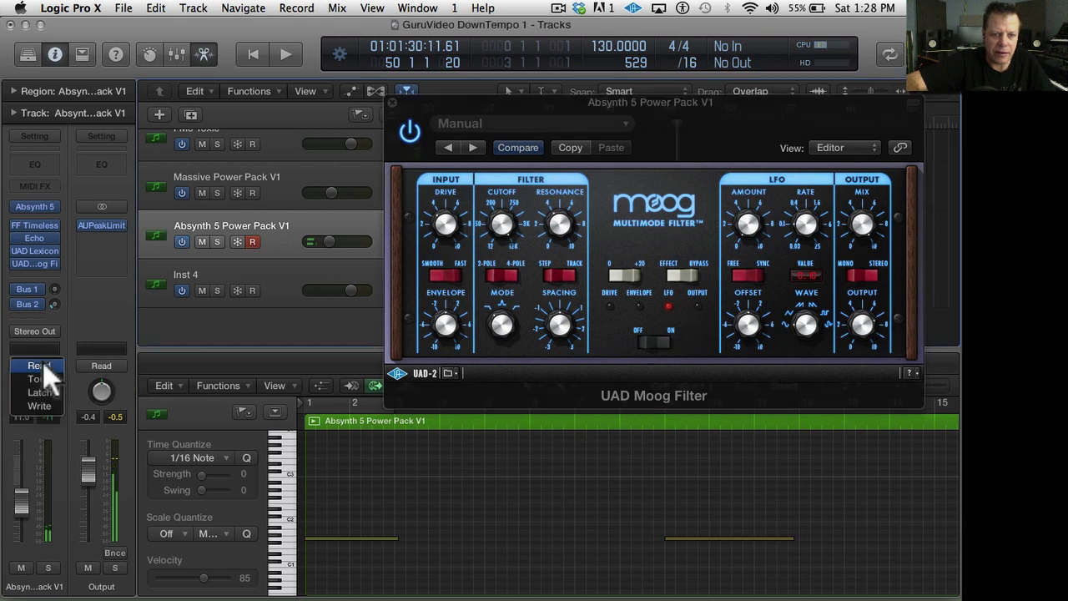
left_click(42, 390)
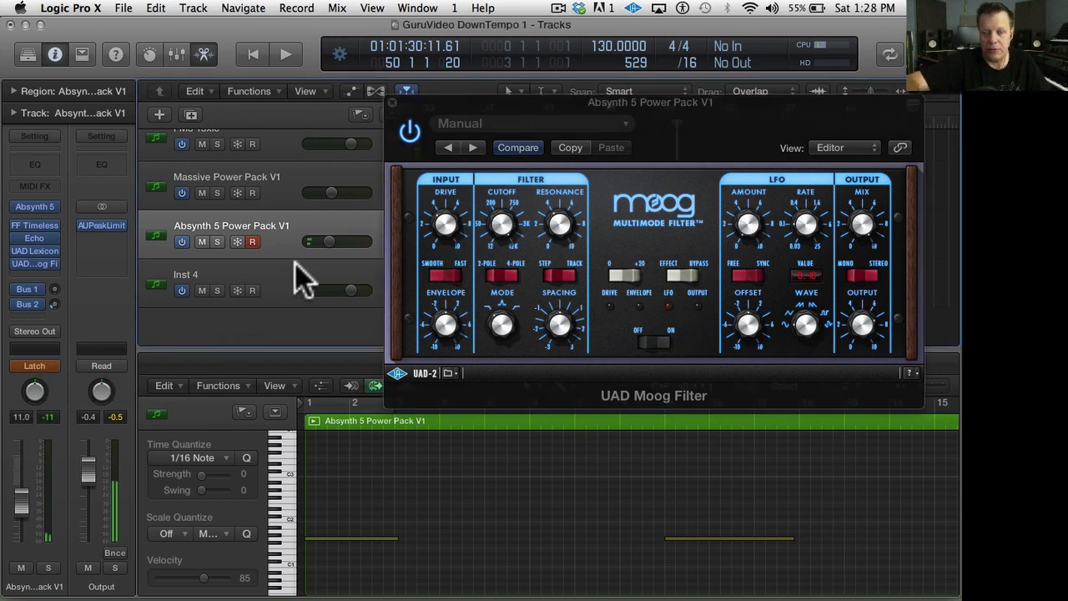
left_click_drag(462, 104, 433, 175)
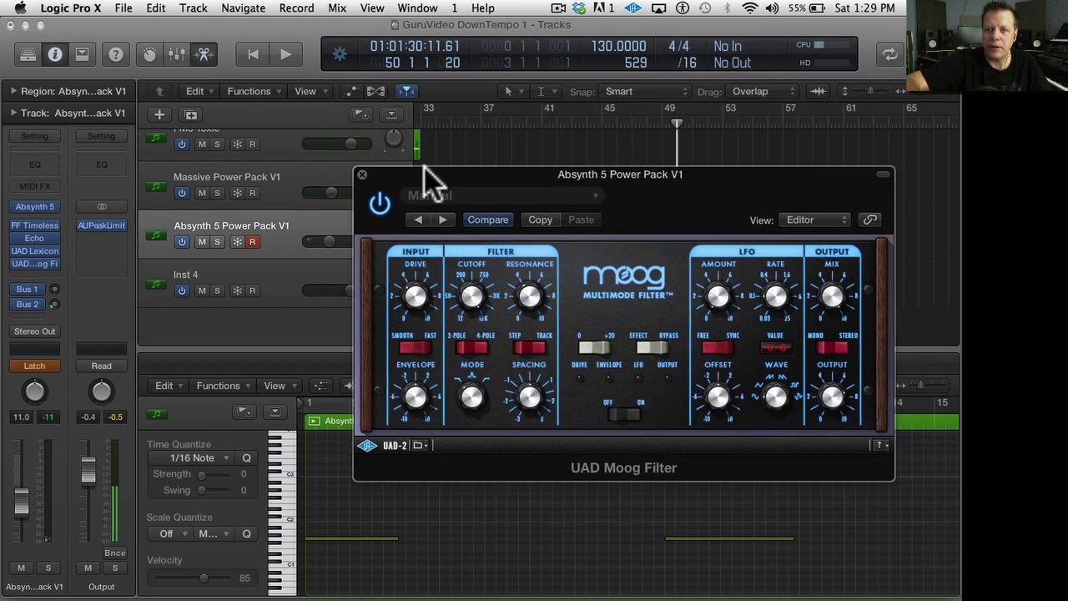
left_click_drag(450, 120, 243, 127)
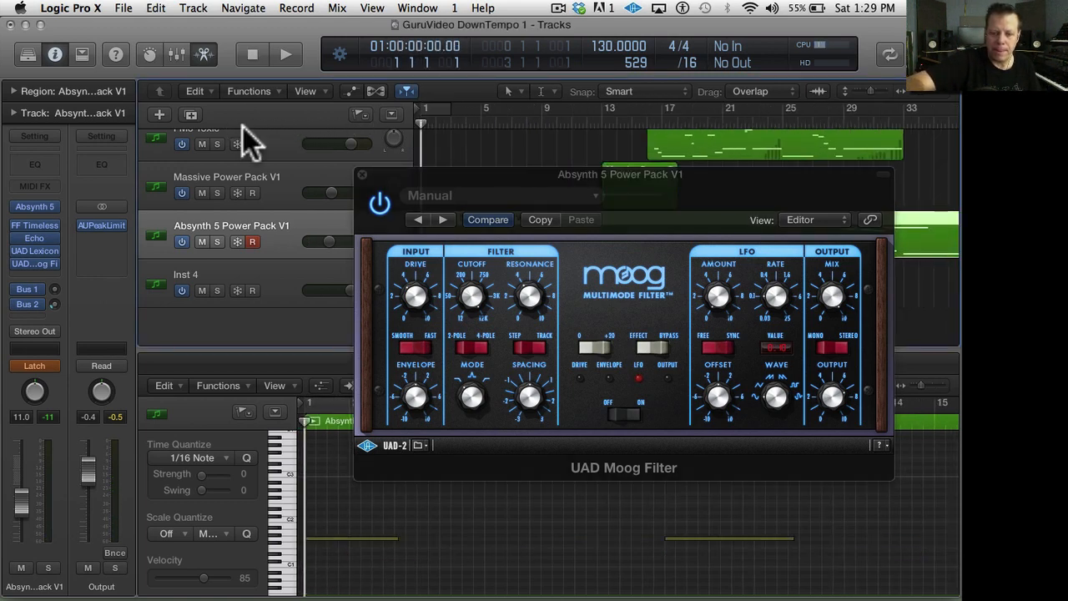
key("space")
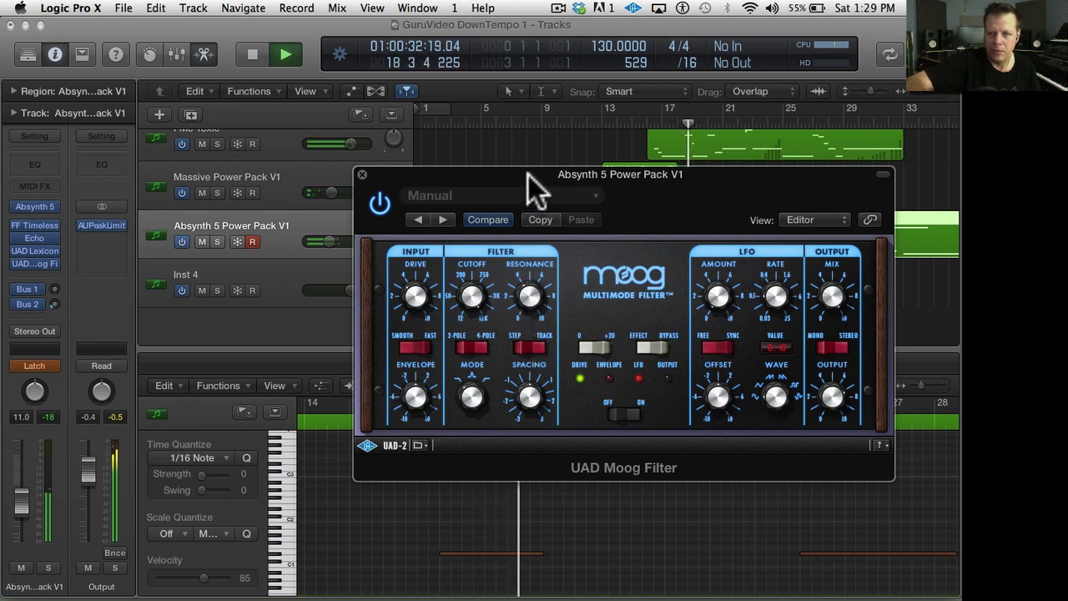
left_click_drag(528, 177, 492, 293)
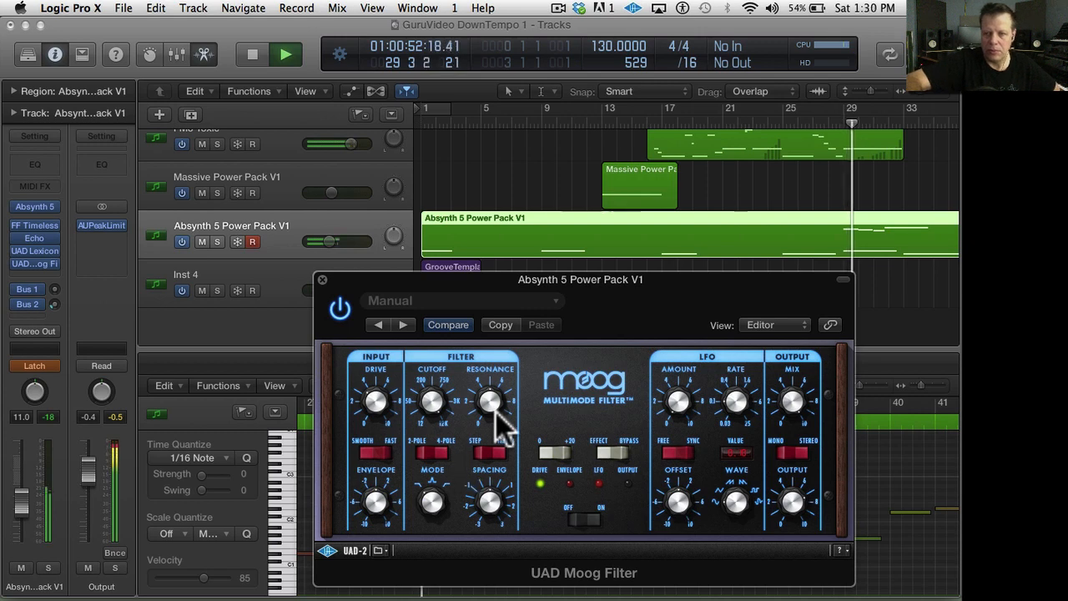
left_click(323, 280)
- Quantize the FM8 Toxic region and the Absynth 5 region while the song plays
scroll(614, 235, "up", 3)
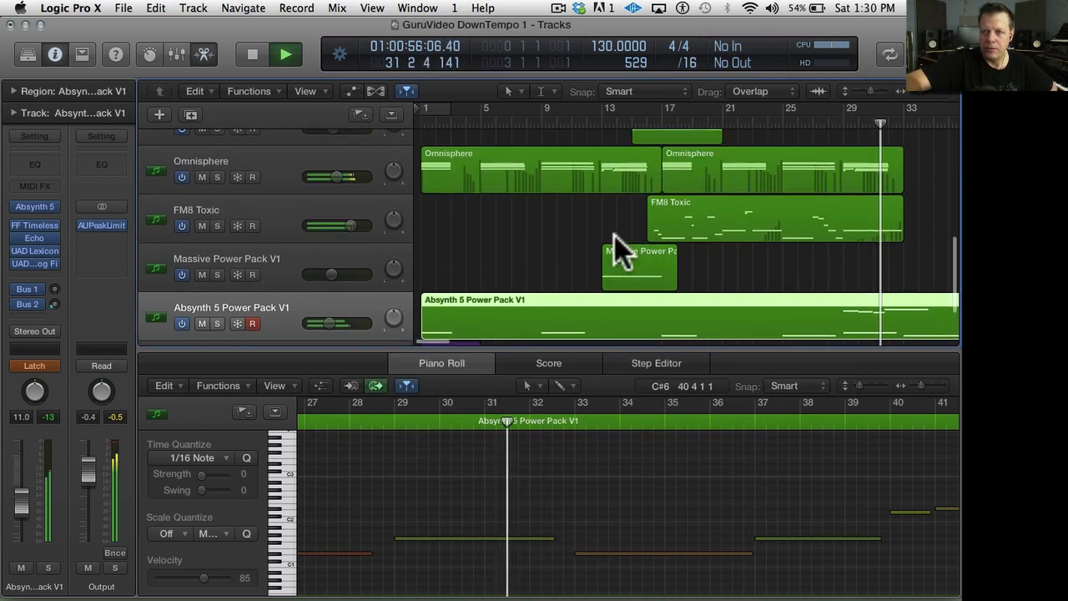
left_click(782, 207)
key("q")
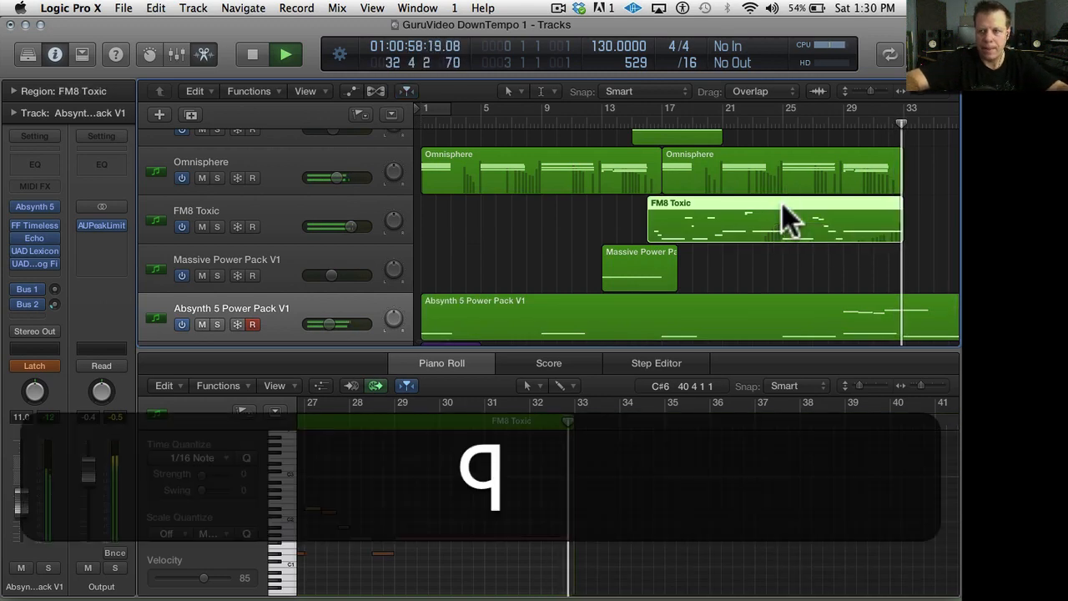
scroll(781, 203, "down", 3)
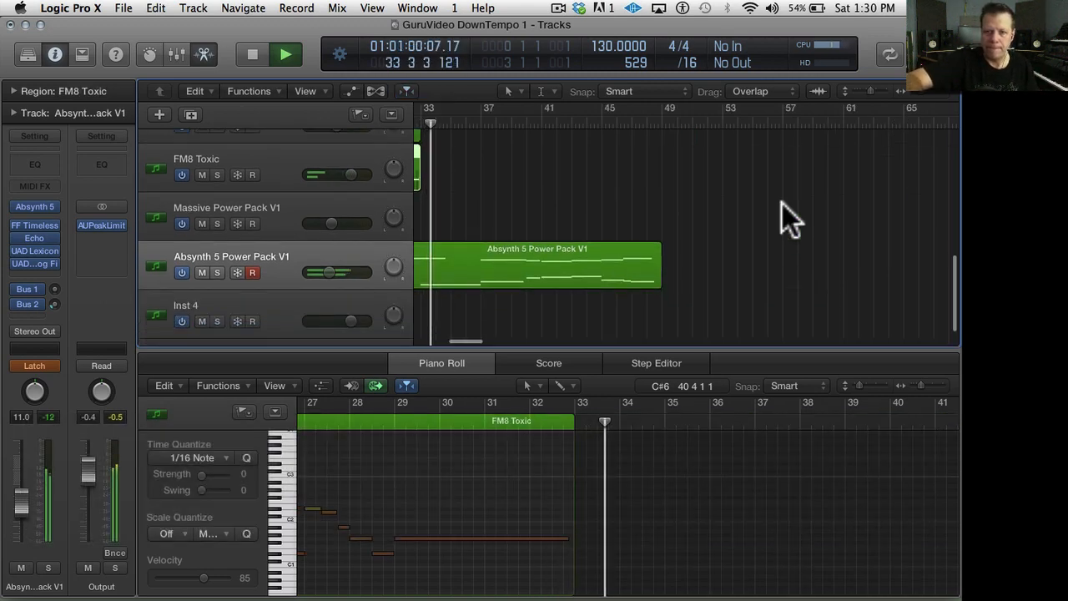
left_click(627, 254)
key("q")
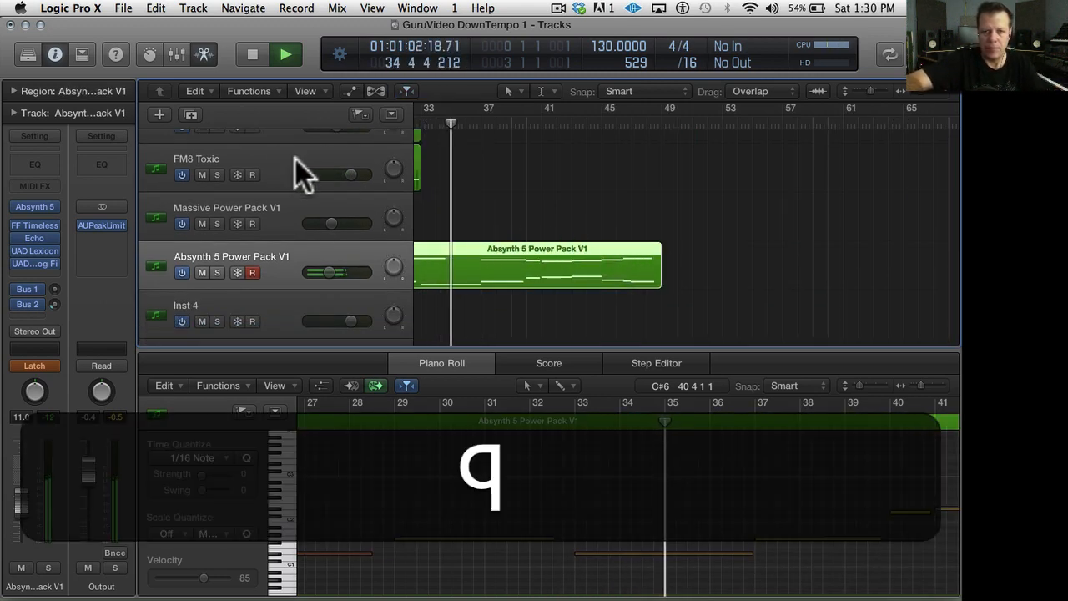
- Stop playback and switch the Absynth track's automation mode back to Read
scroll(395, 242, "up", 3)
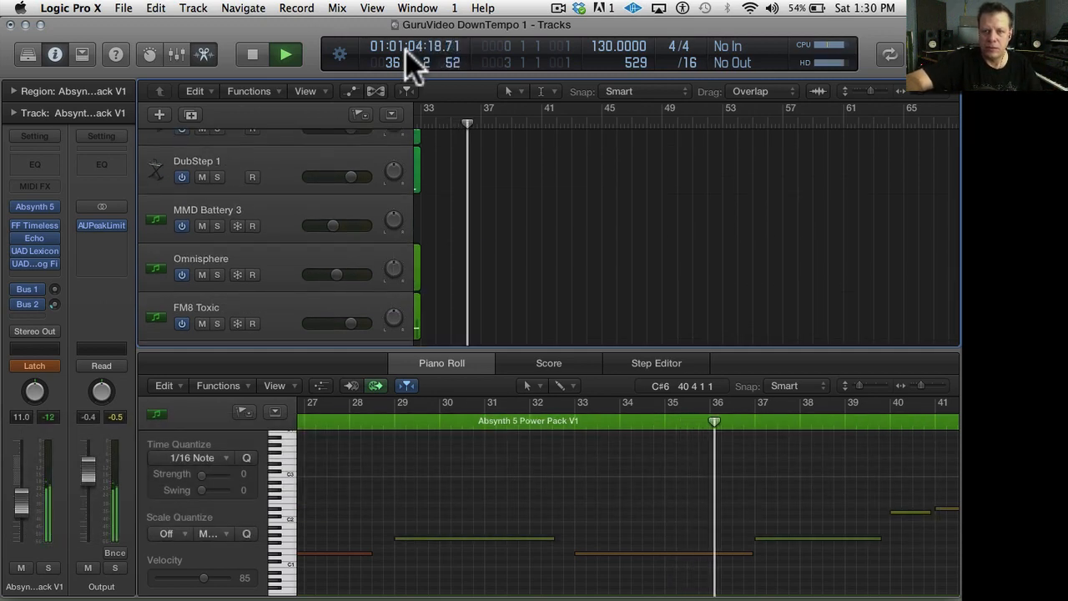
key("space")
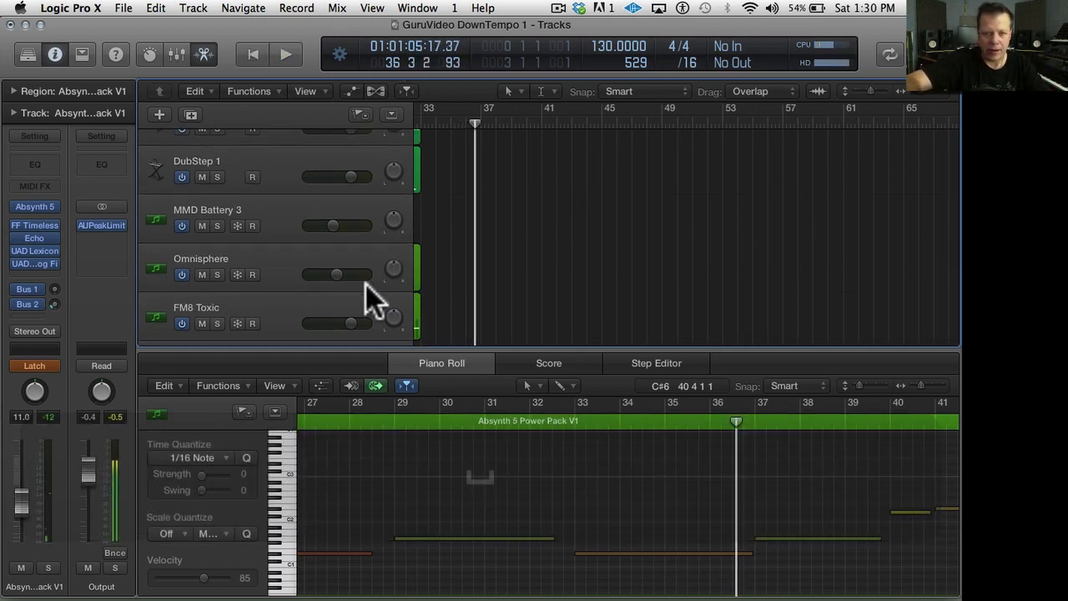
left_click(52, 365)
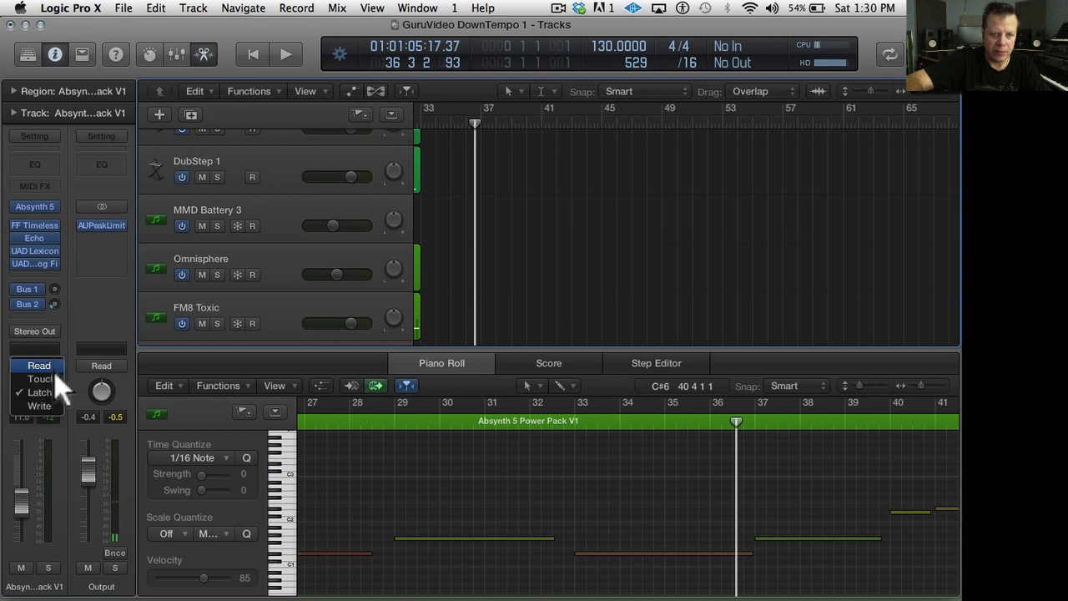
scroll(589, 181, "left", 10)
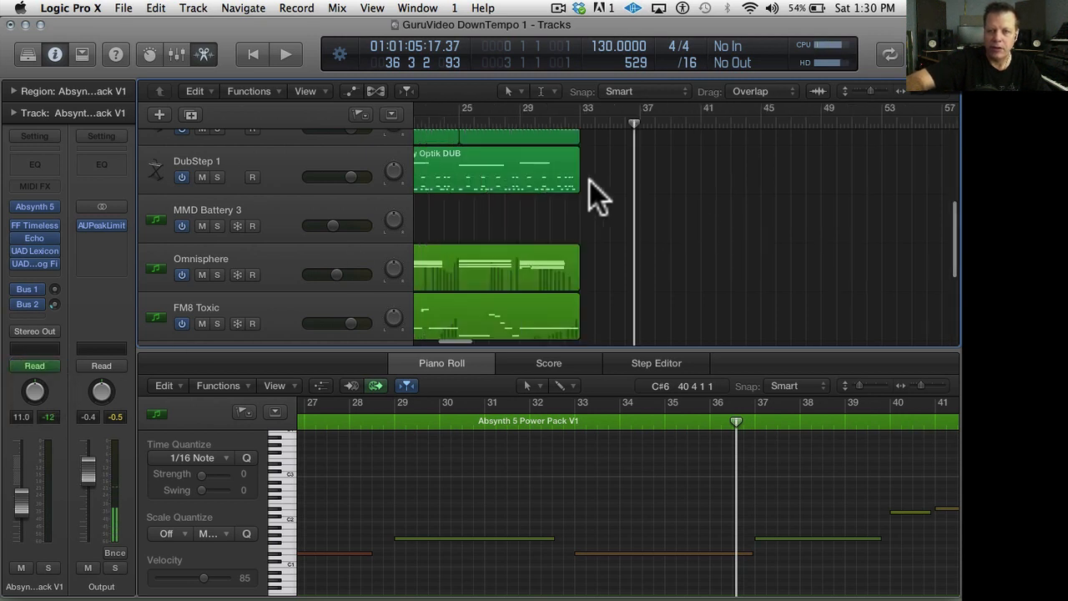
- Set the Omnisphere track's automation to Latch and record volume fader moves from bar 1 to about bar 24
key("Return")
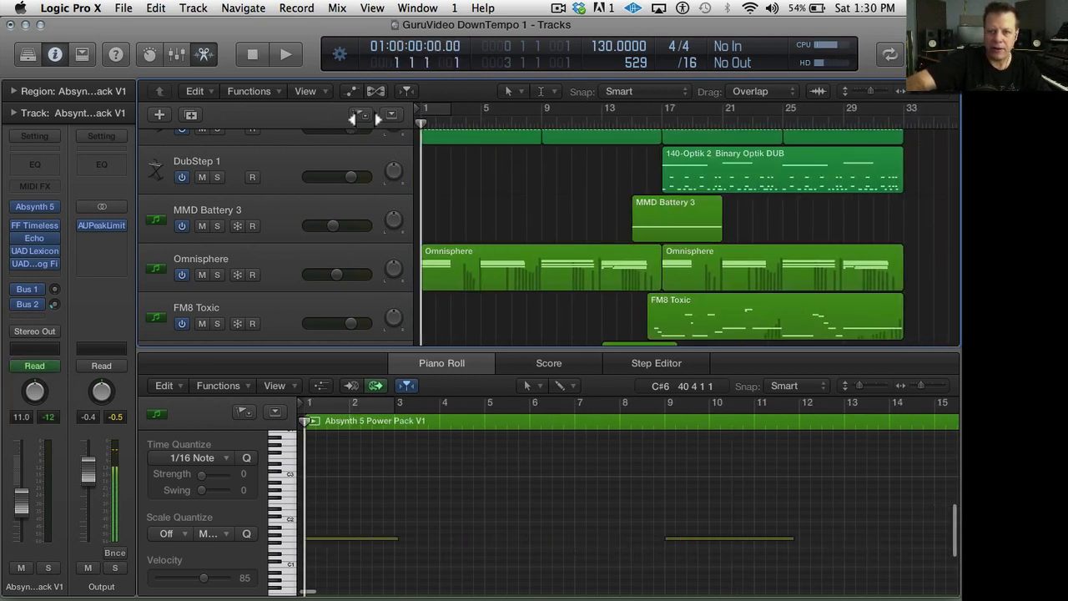
left_click(251, 251)
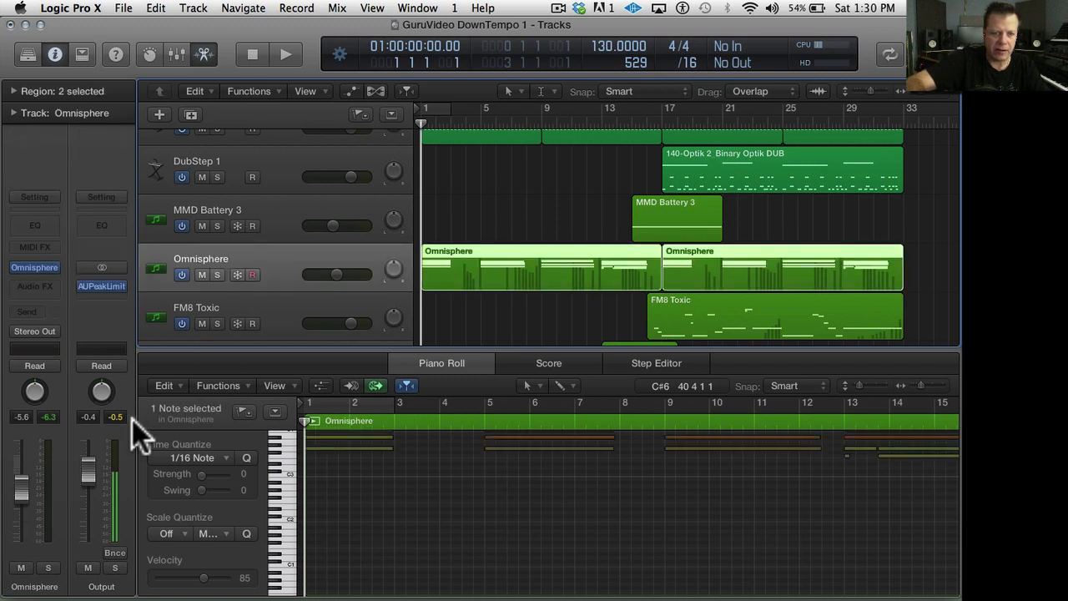
left_click(52, 366)
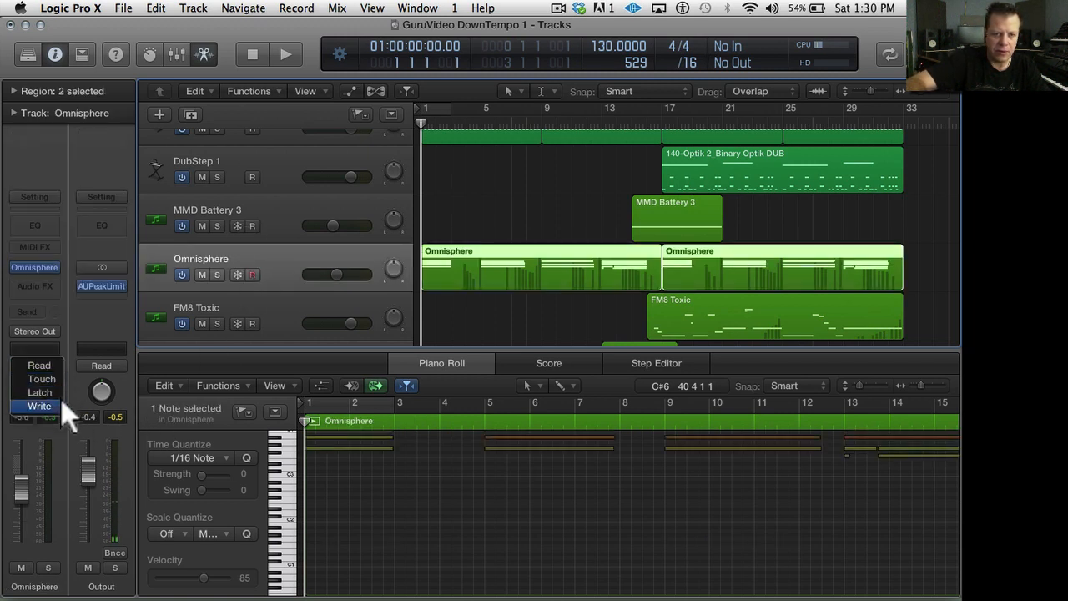
left_click(61, 394)
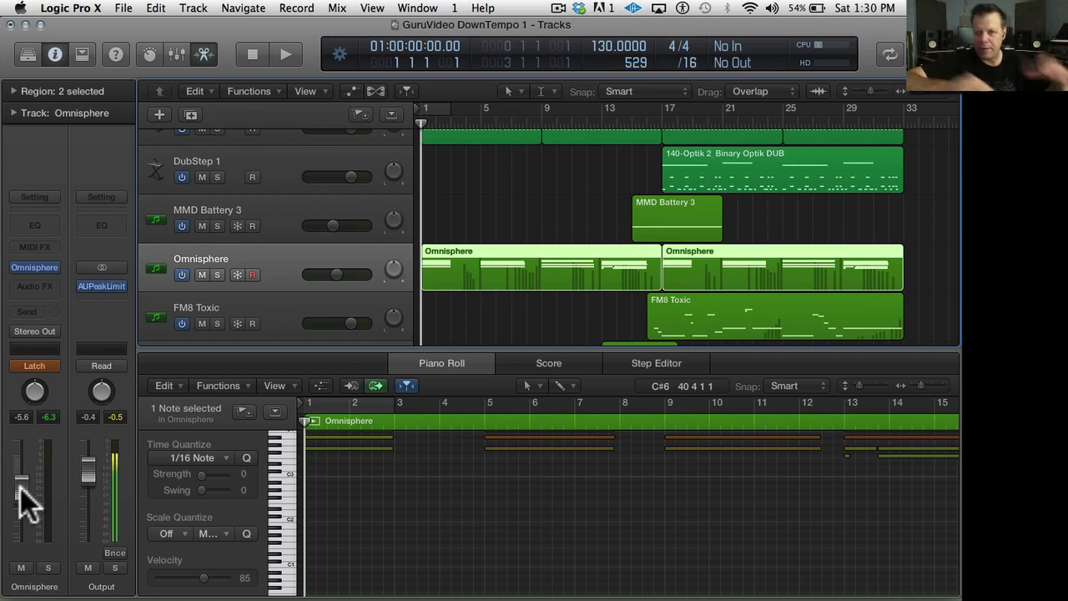
left_click_drag(21, 492, 21, 475)
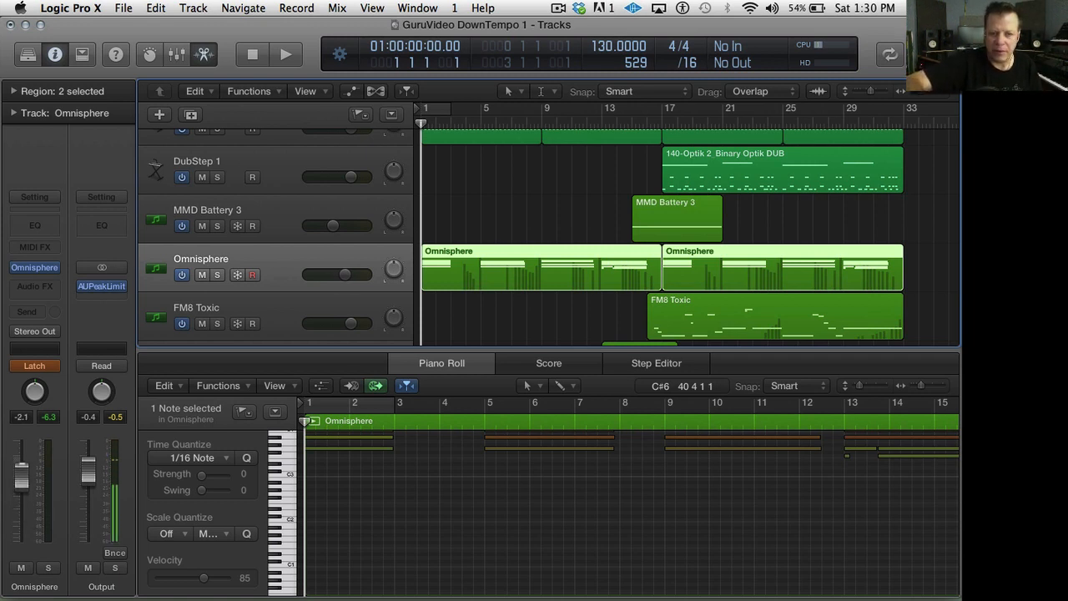
key("space")
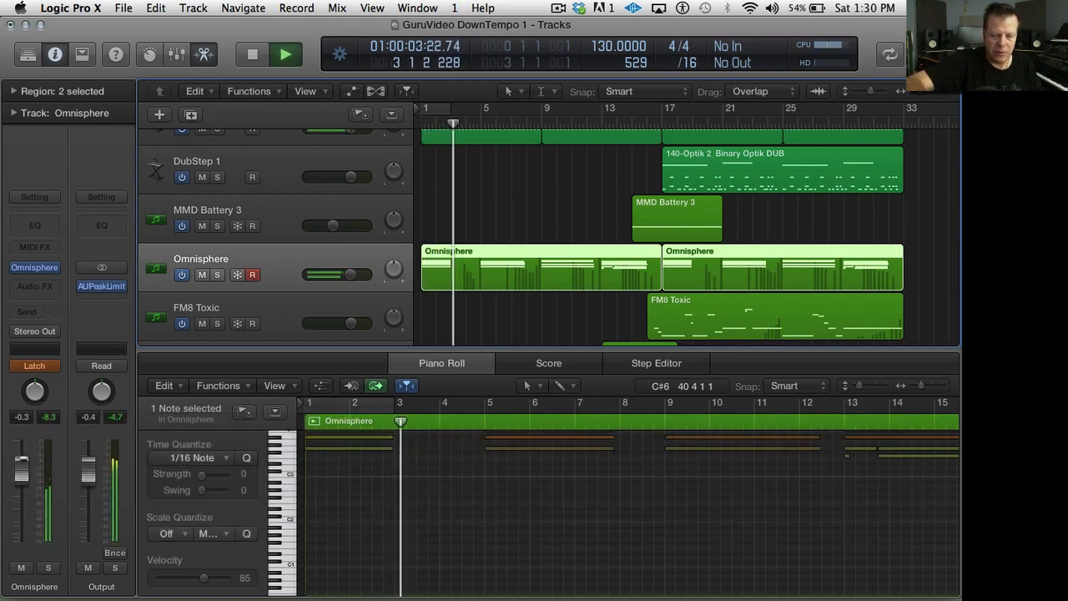
left_click_drag(22, 458, 17, 479)
key("space")
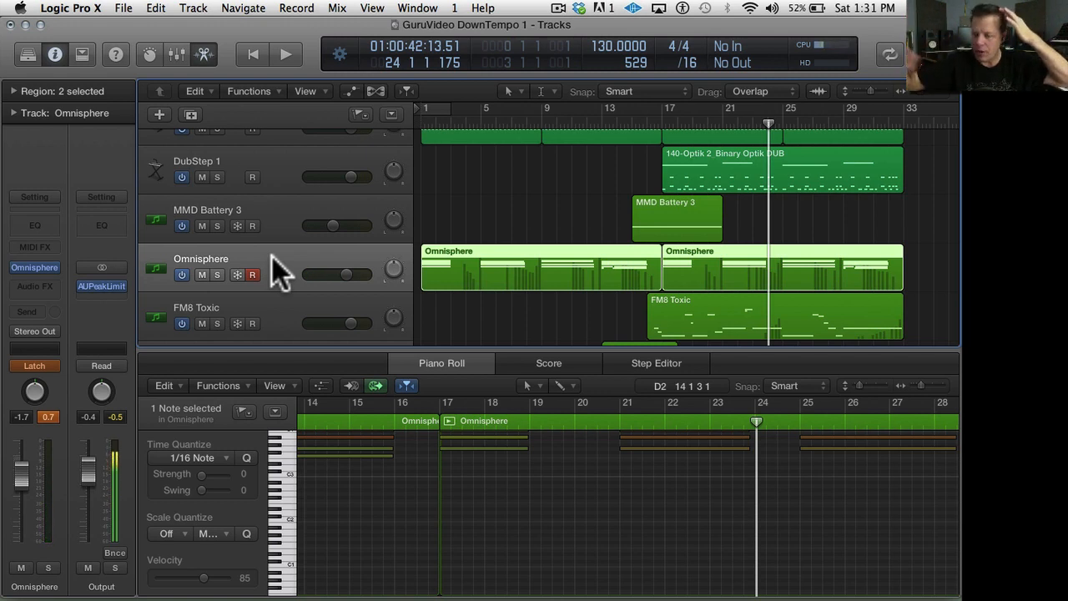
- Review the MMD Battery 3, MMD EXS24, DubStep 1, Omnisphere, FM8 Toxic and Massive tracks one after another
scroll(279, 272, "right", 3)
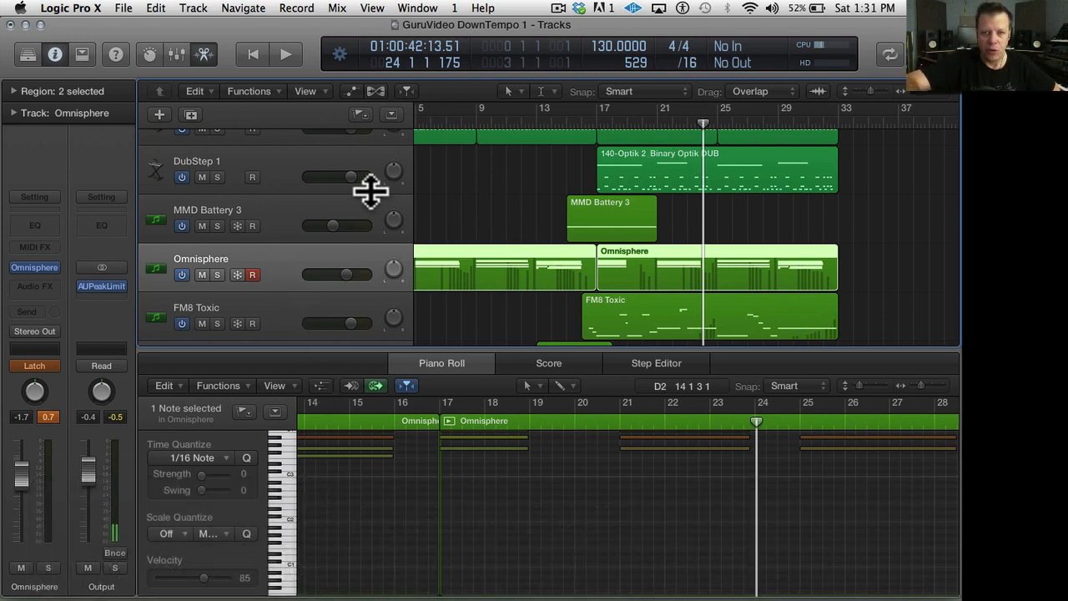
left_click(327, 205)
scroll(203, 196, "up", 2)
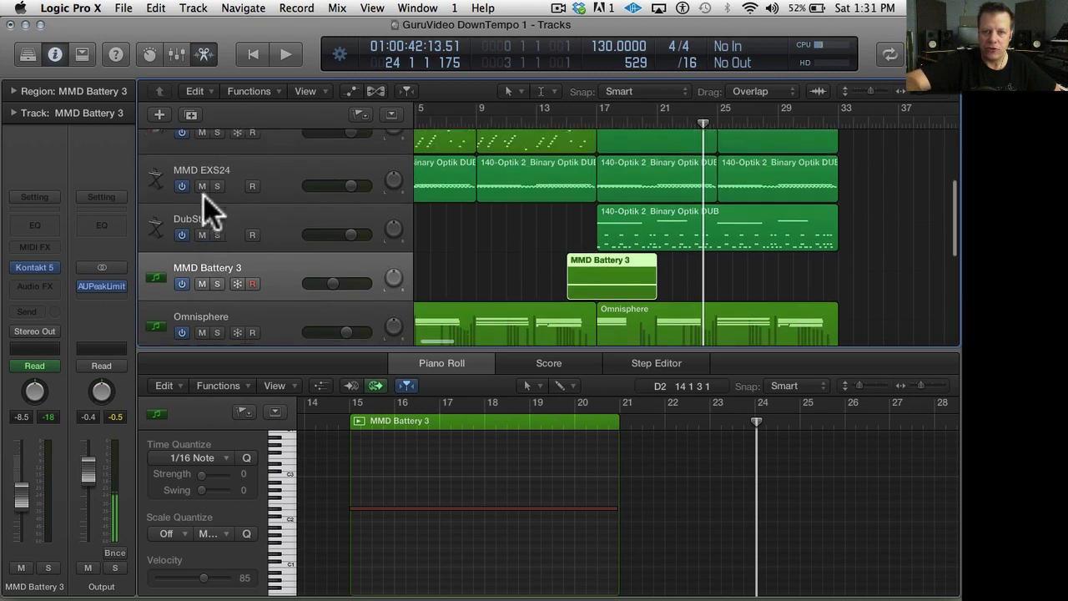
left_click(244, 167)
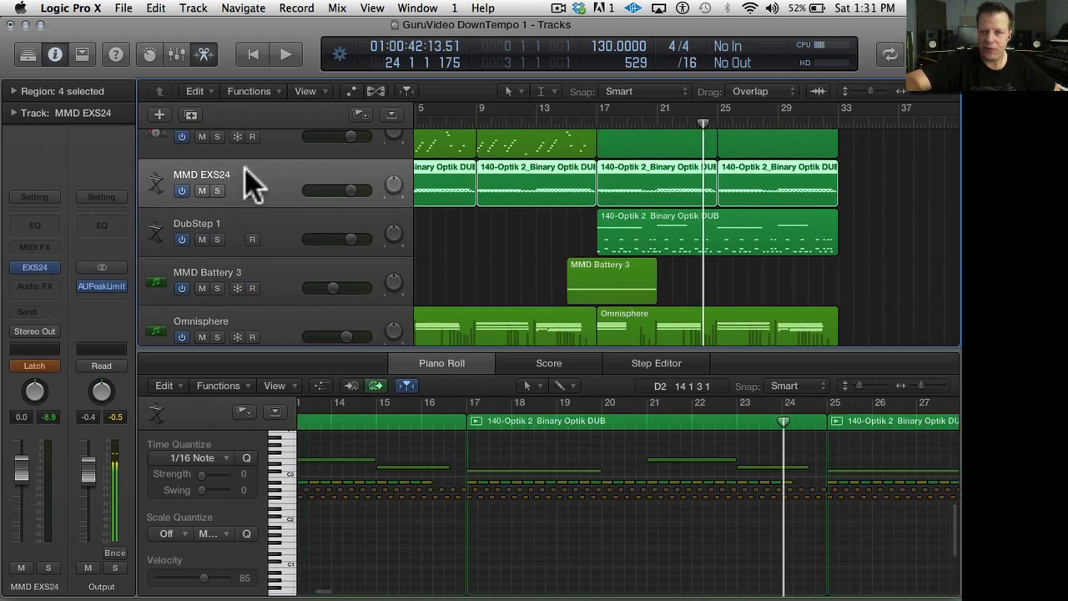
scroll(245, 167, "up", 2)
scroll(244, 168, "down", 2)
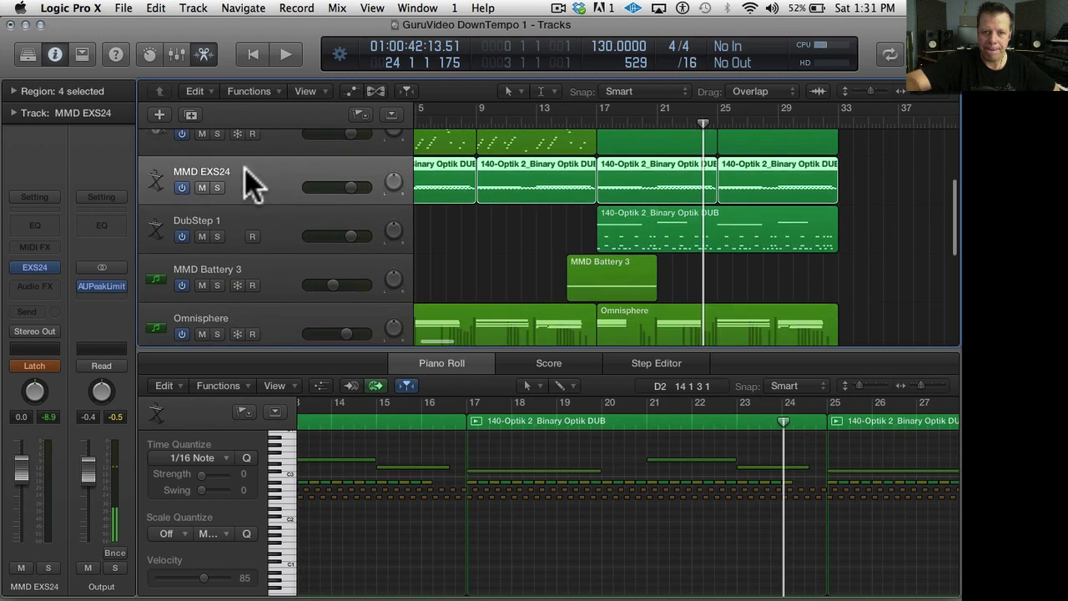
left_click(241, 212)
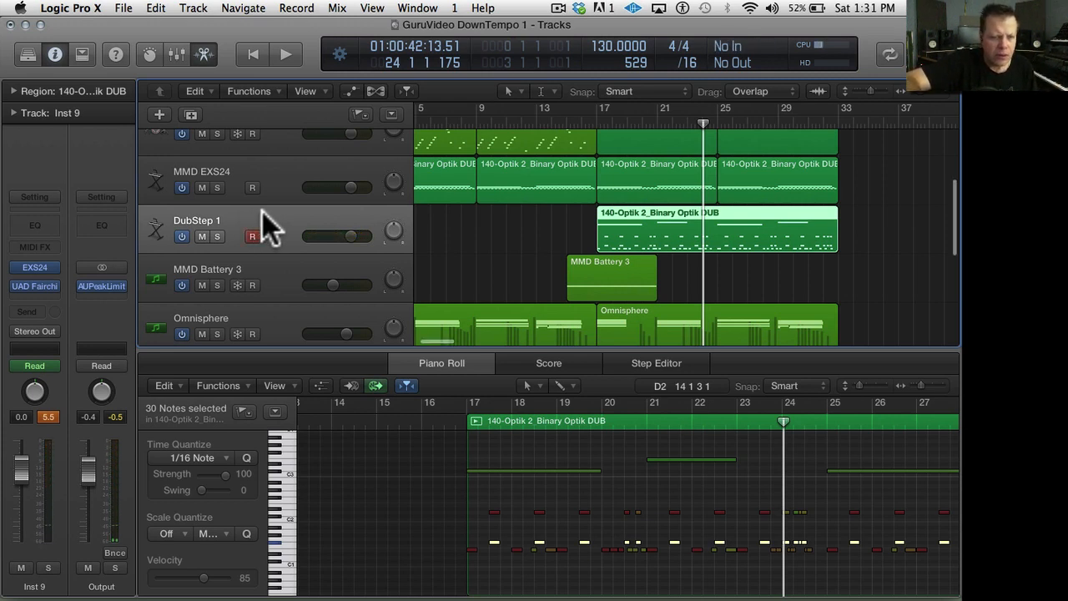
scroll(245, 256, "down", 2)
left_click(245, 256)
scroll(245, 256, "down", 2)
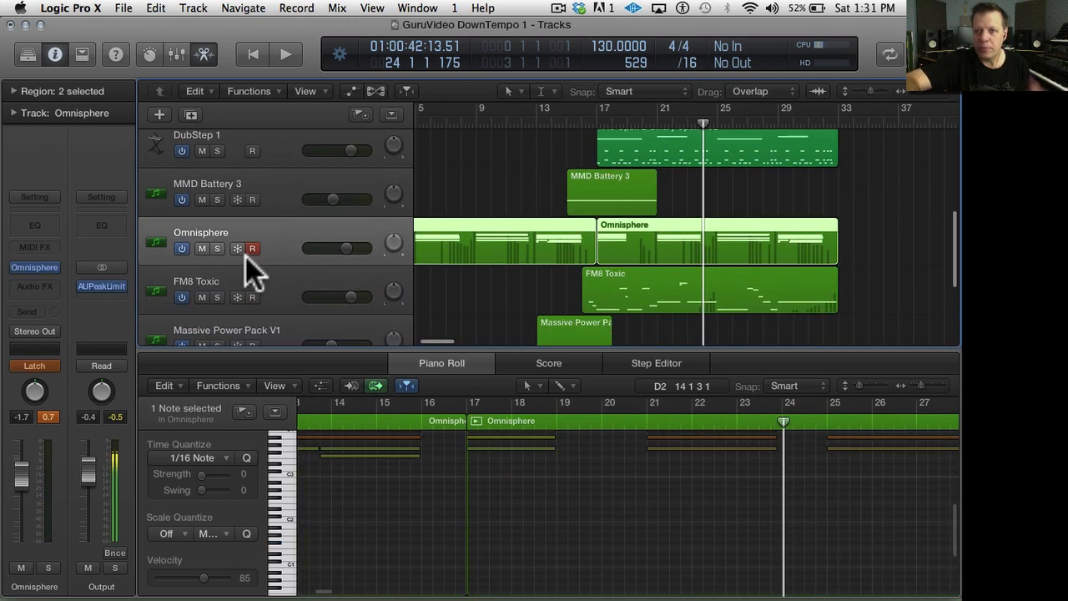
left_click(248, 251)
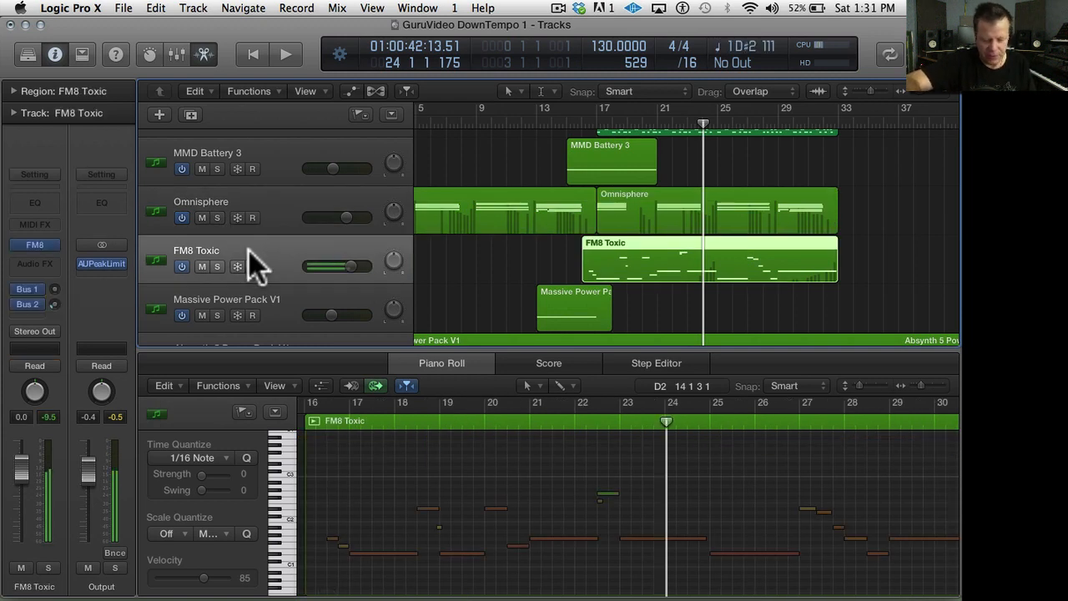
left_click(255, 294)
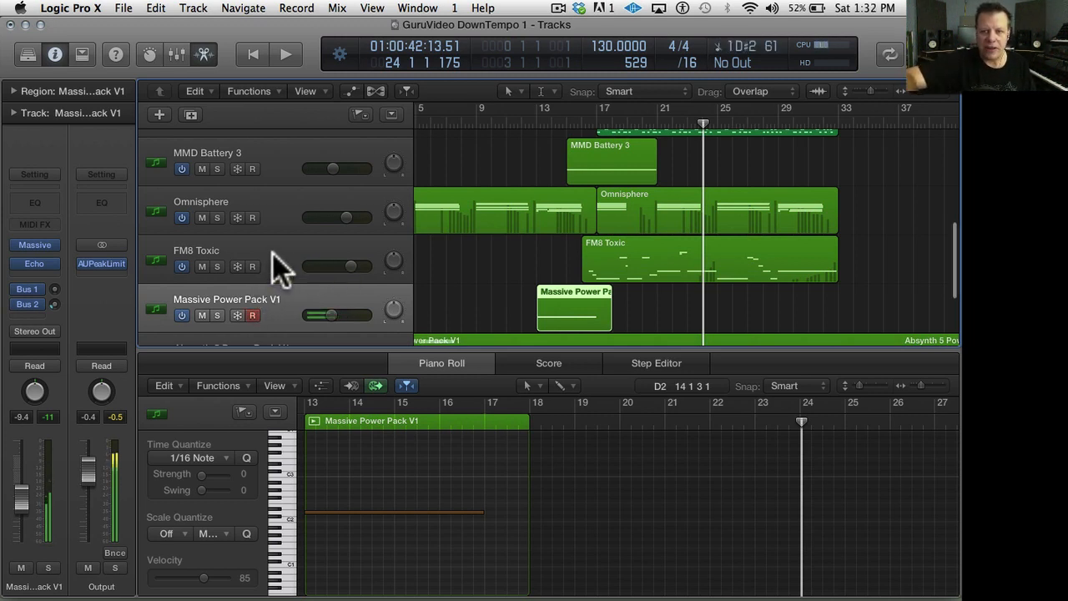
scroll(273, 254, "down", 3)
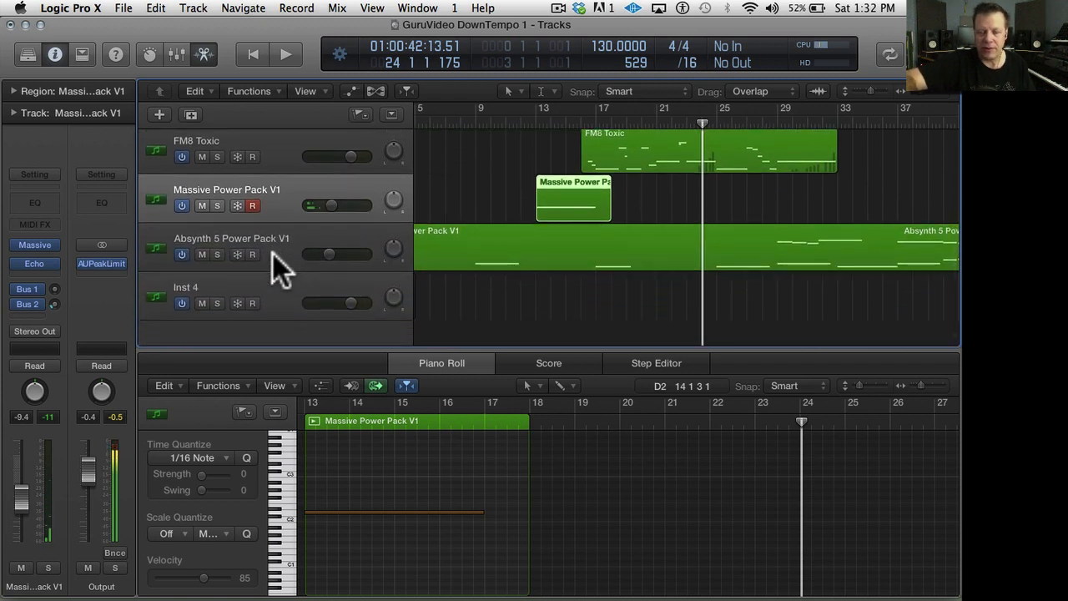